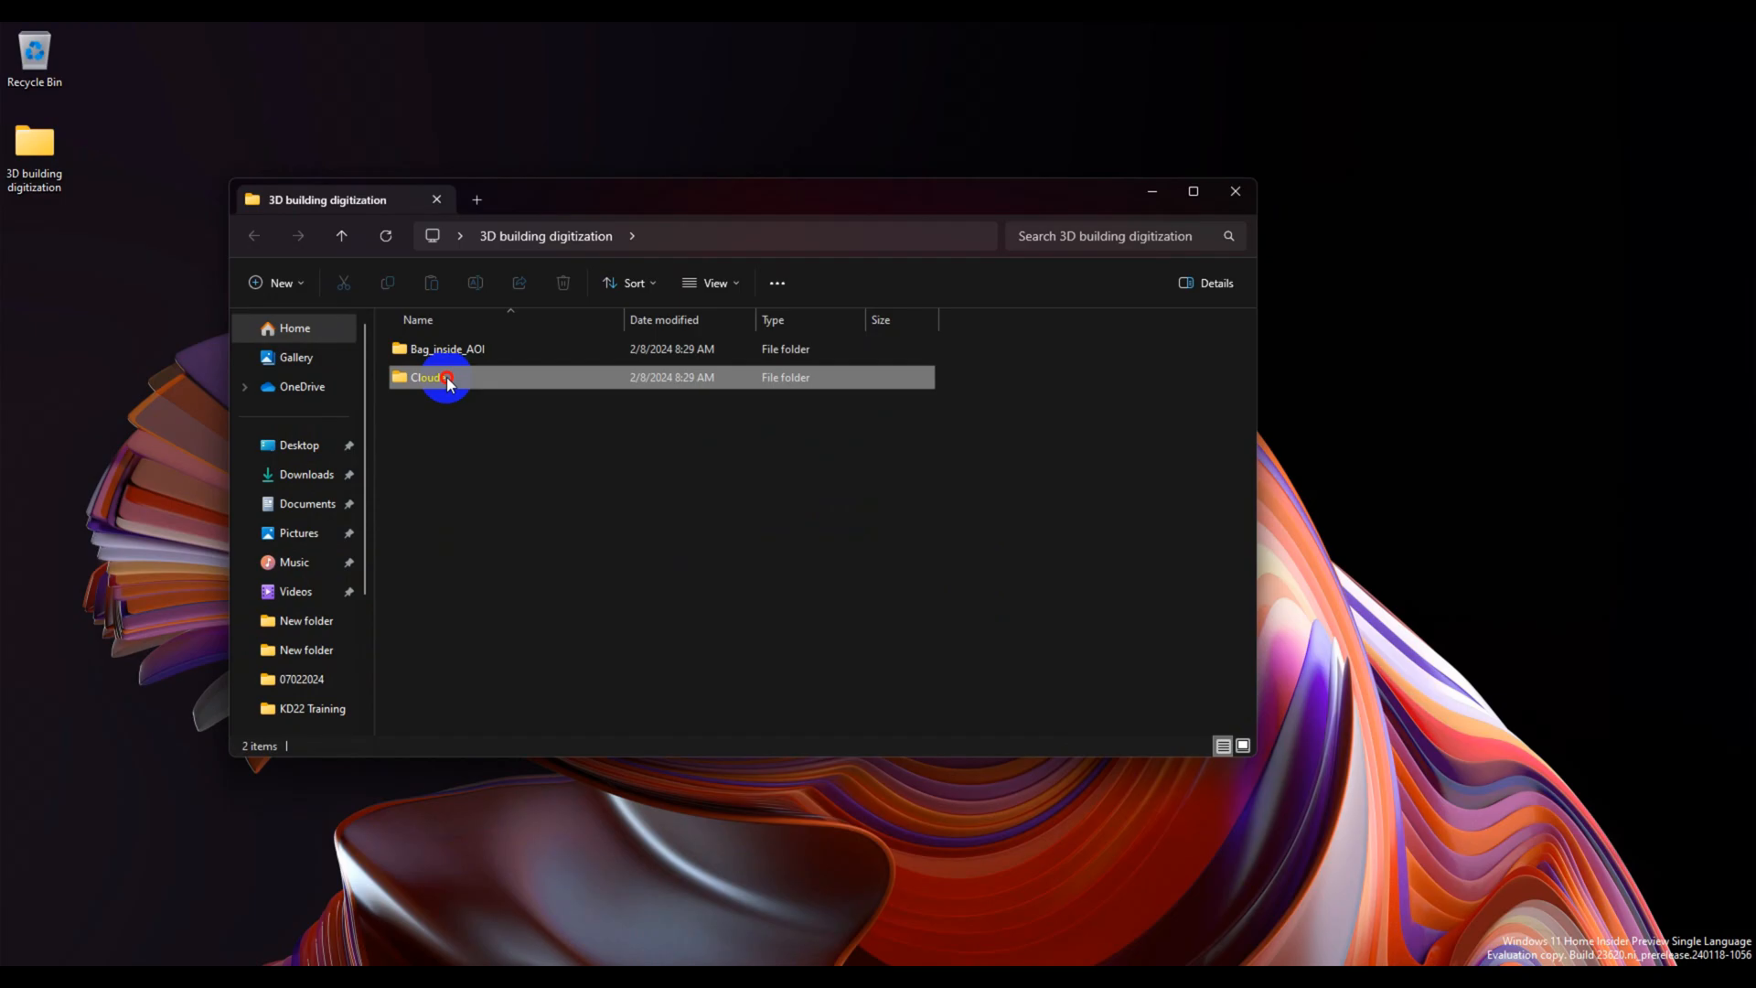
- Look through the files in the Cloude and Bag_inside_AOI folders of the 3D building digitization folder
double_click(451, 378)
left_click(460, 353)
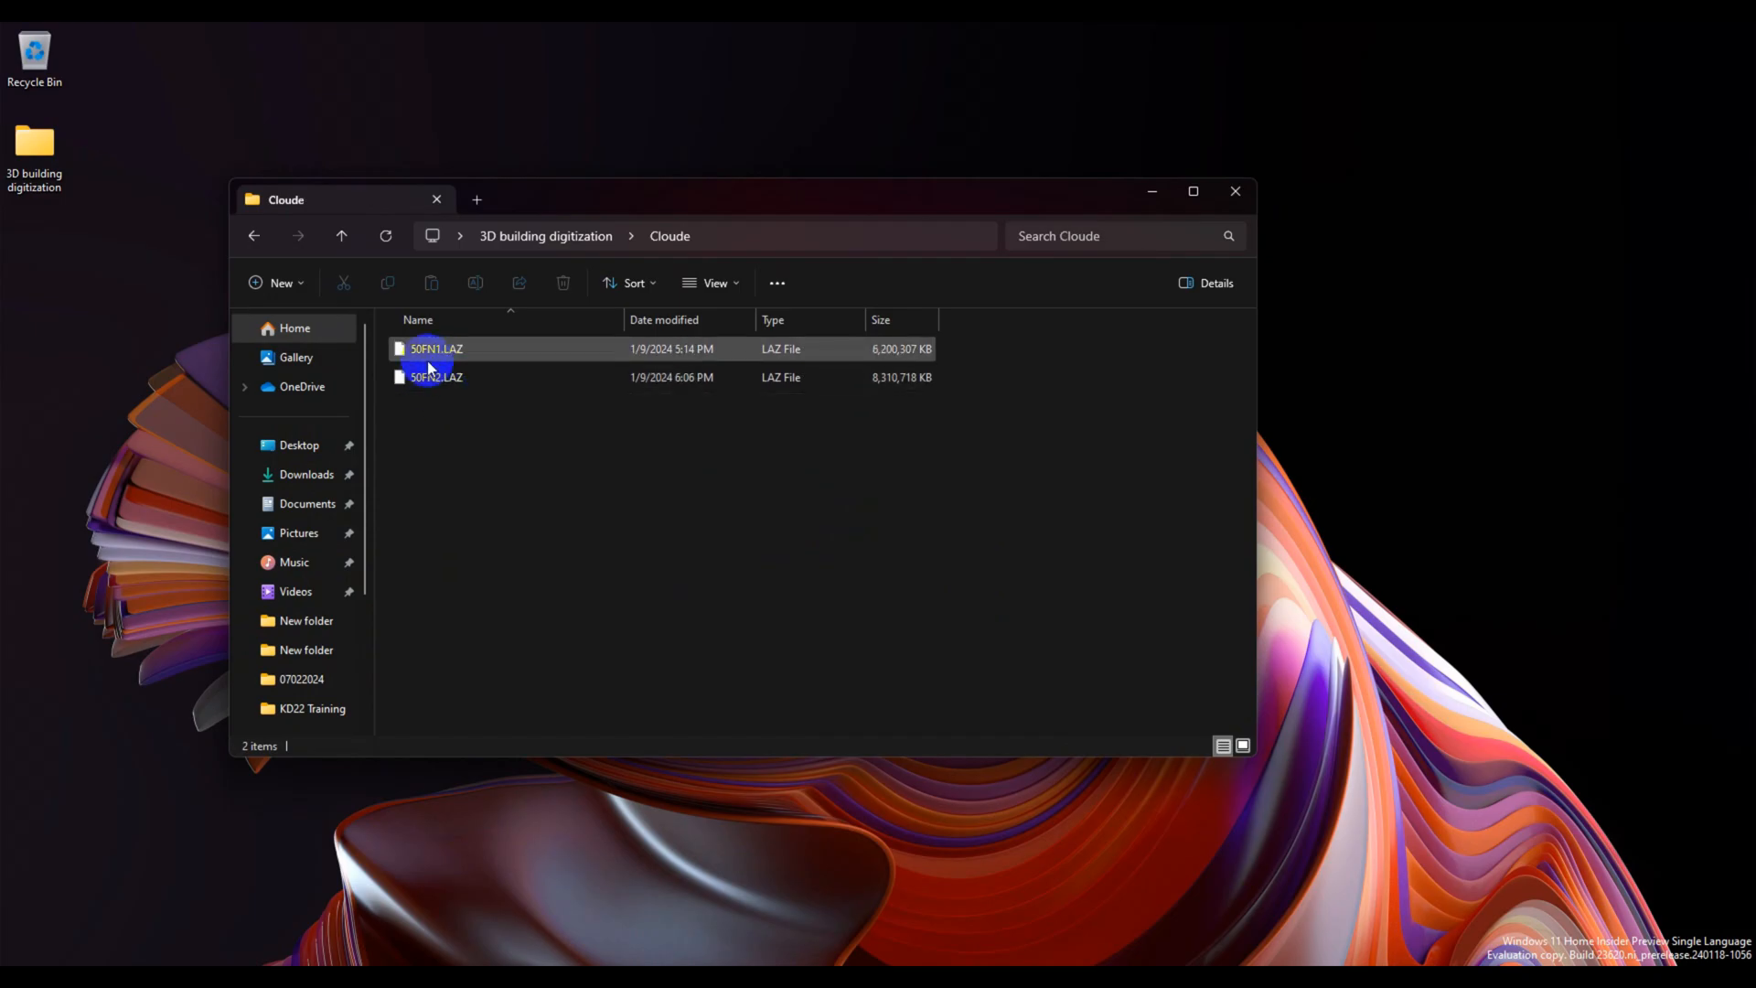
left_click(254, 235)
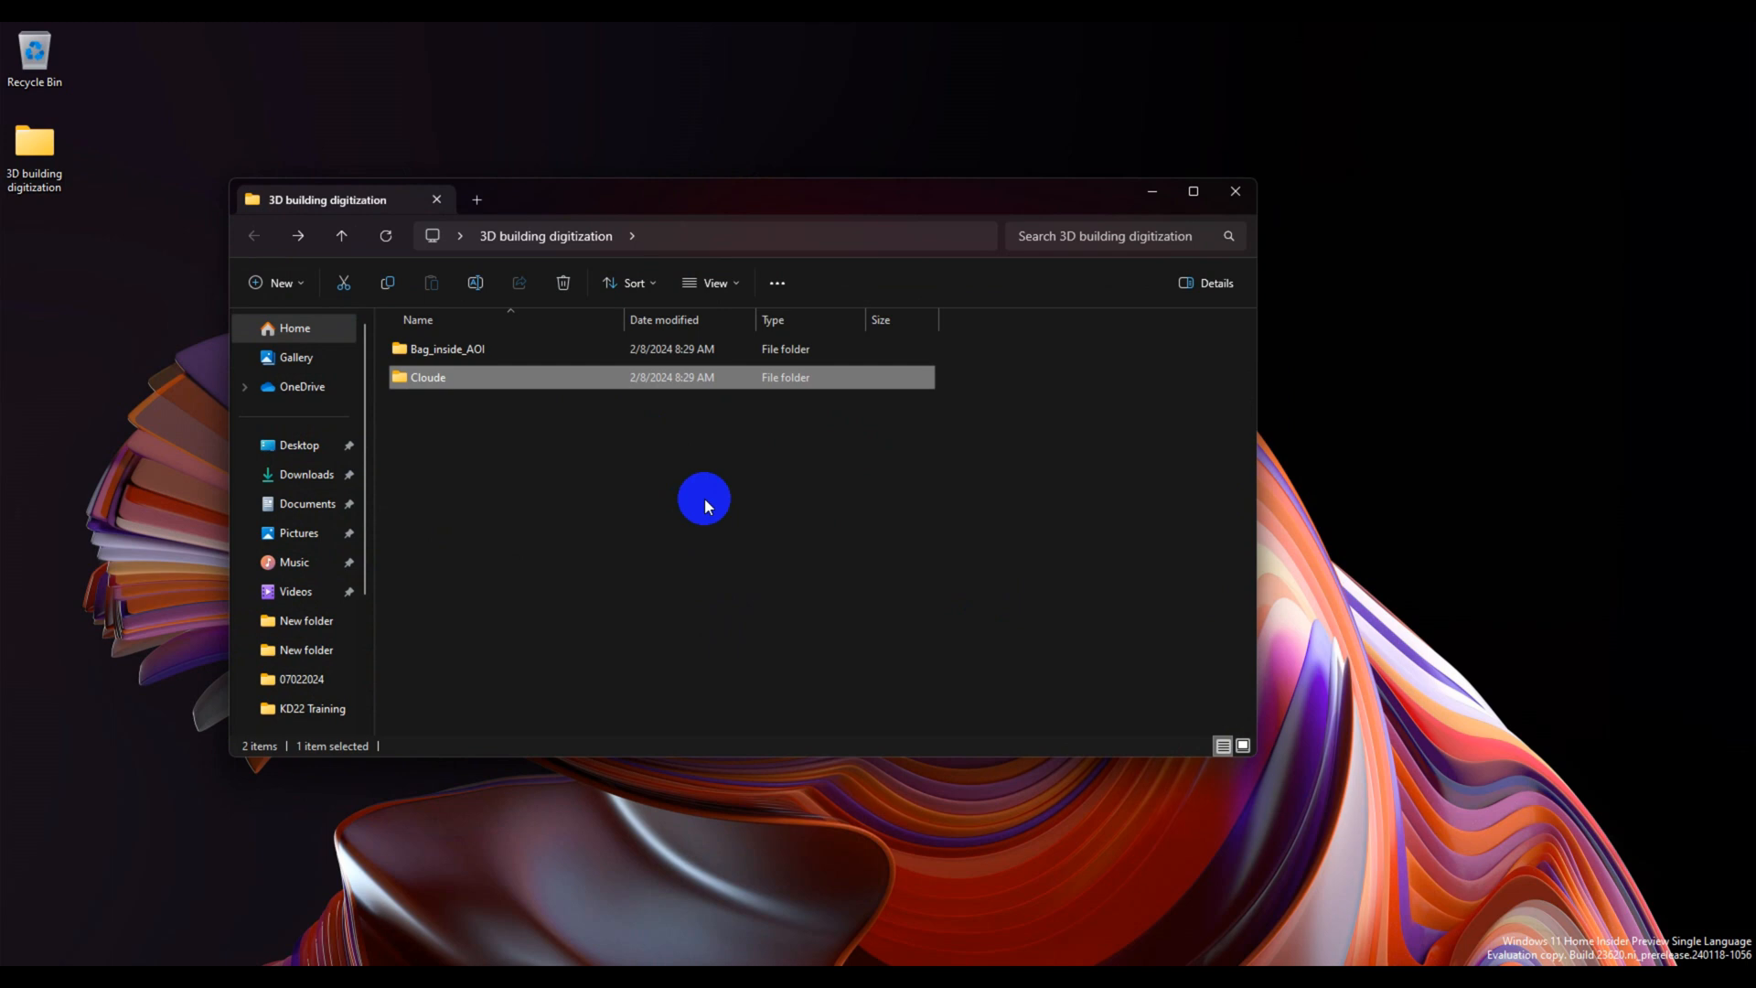
double_click(434, 349)
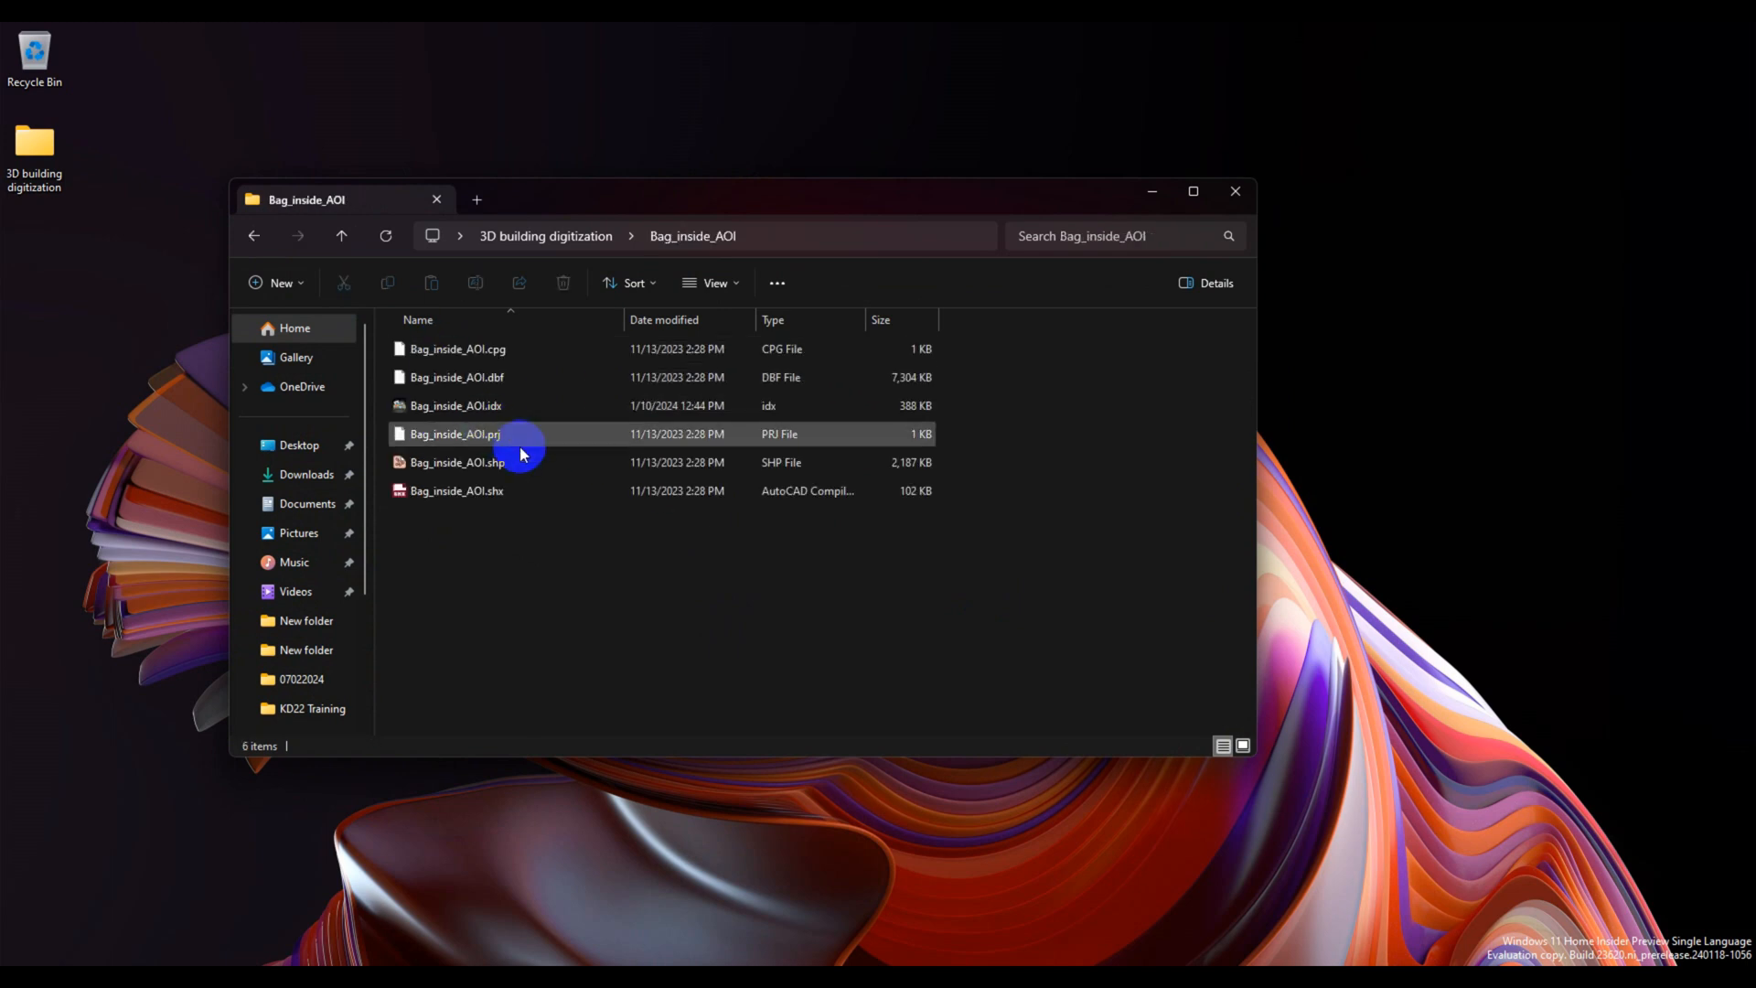
left_click(255, 237)
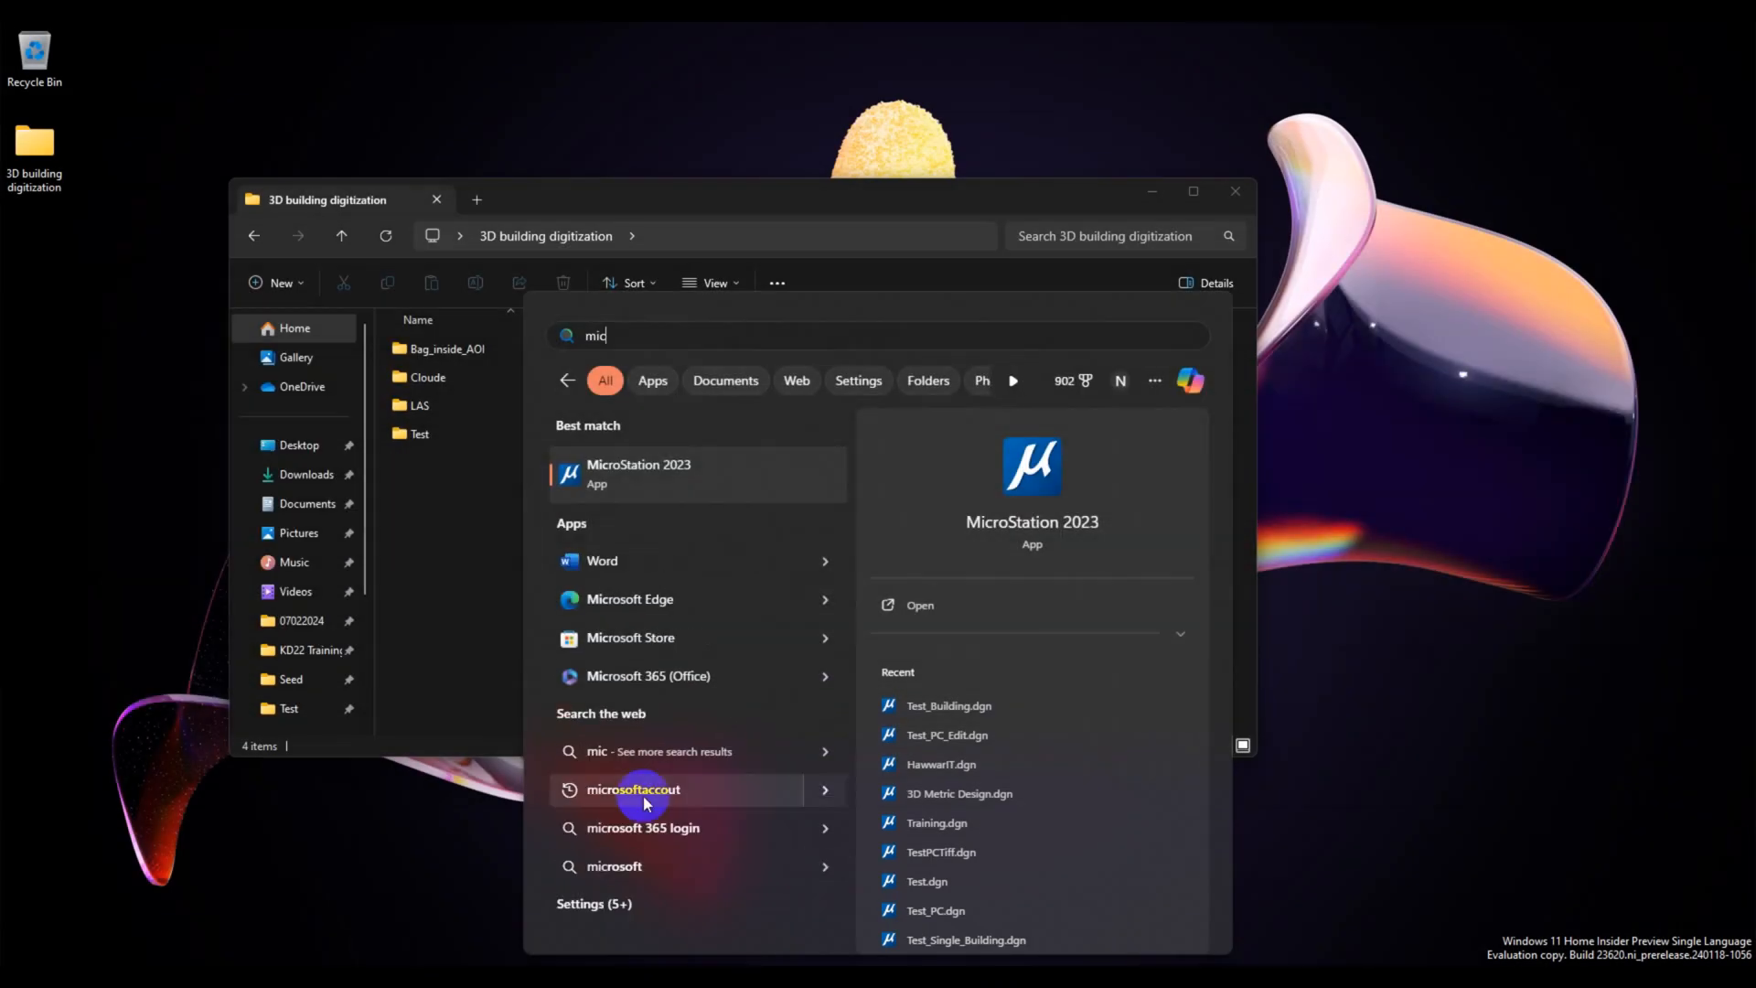
- Launch MicroStation 2023 and prepare a new design file named Test based on the 3D Metric Design.dgn seed file
left_click(678, 472)
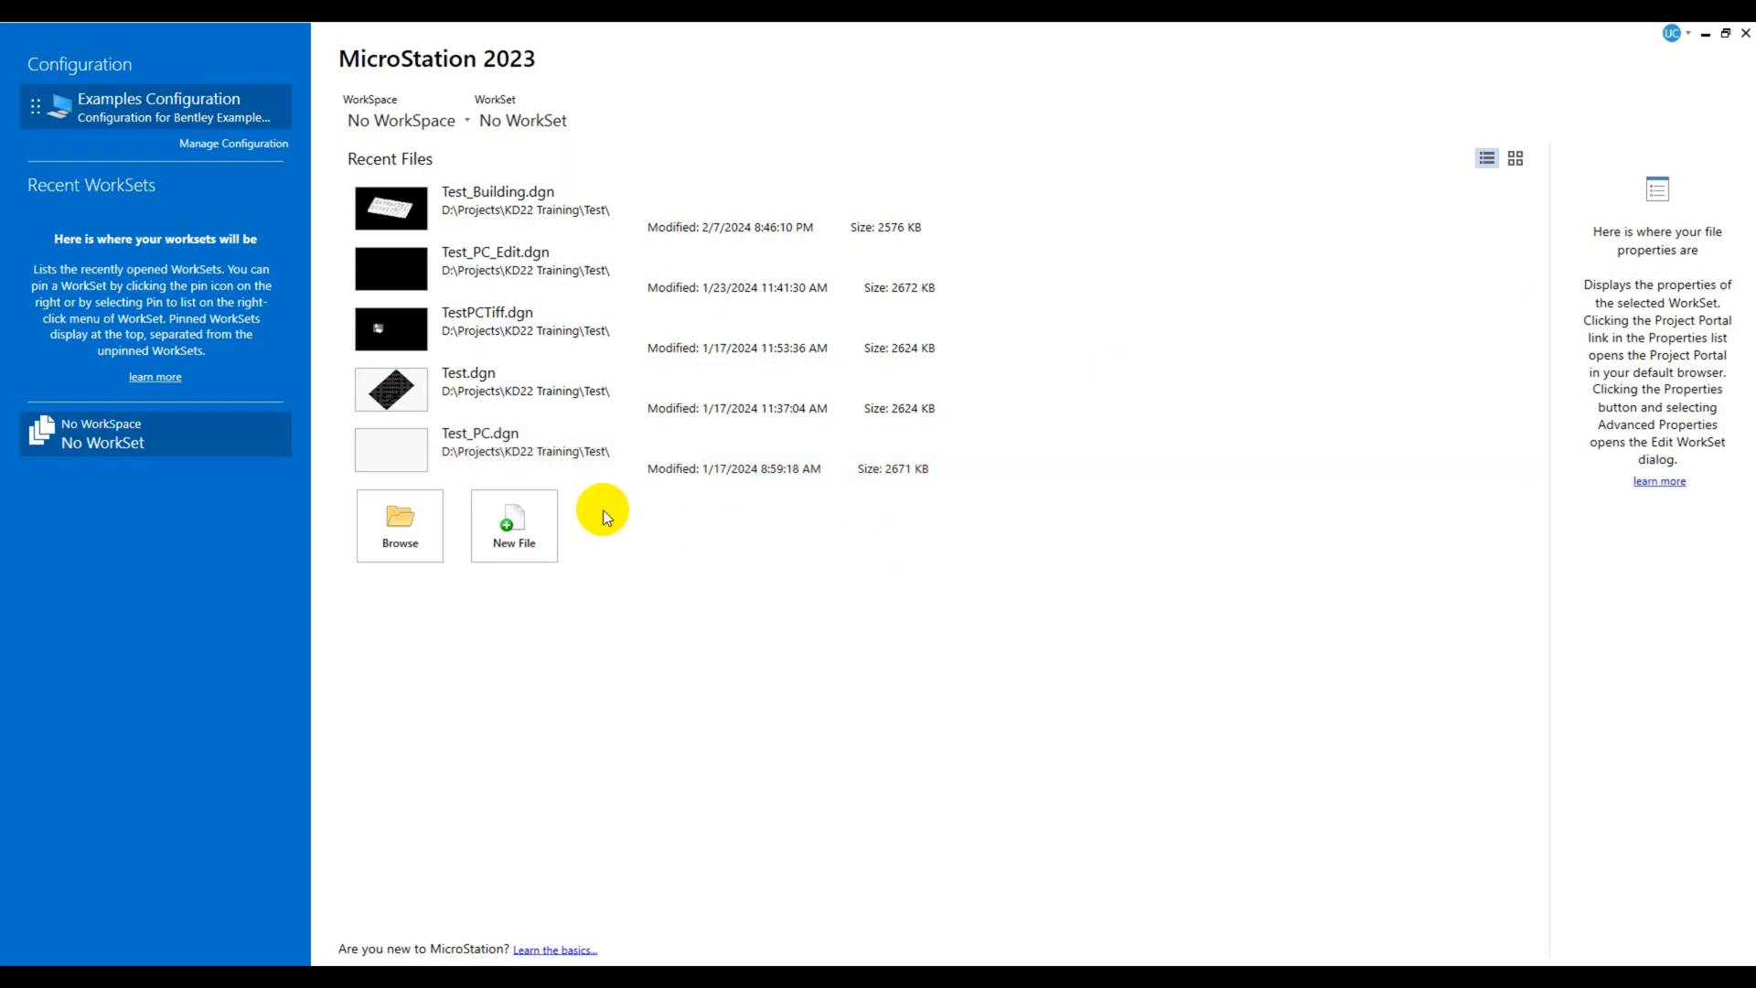
left_click(542, 526)
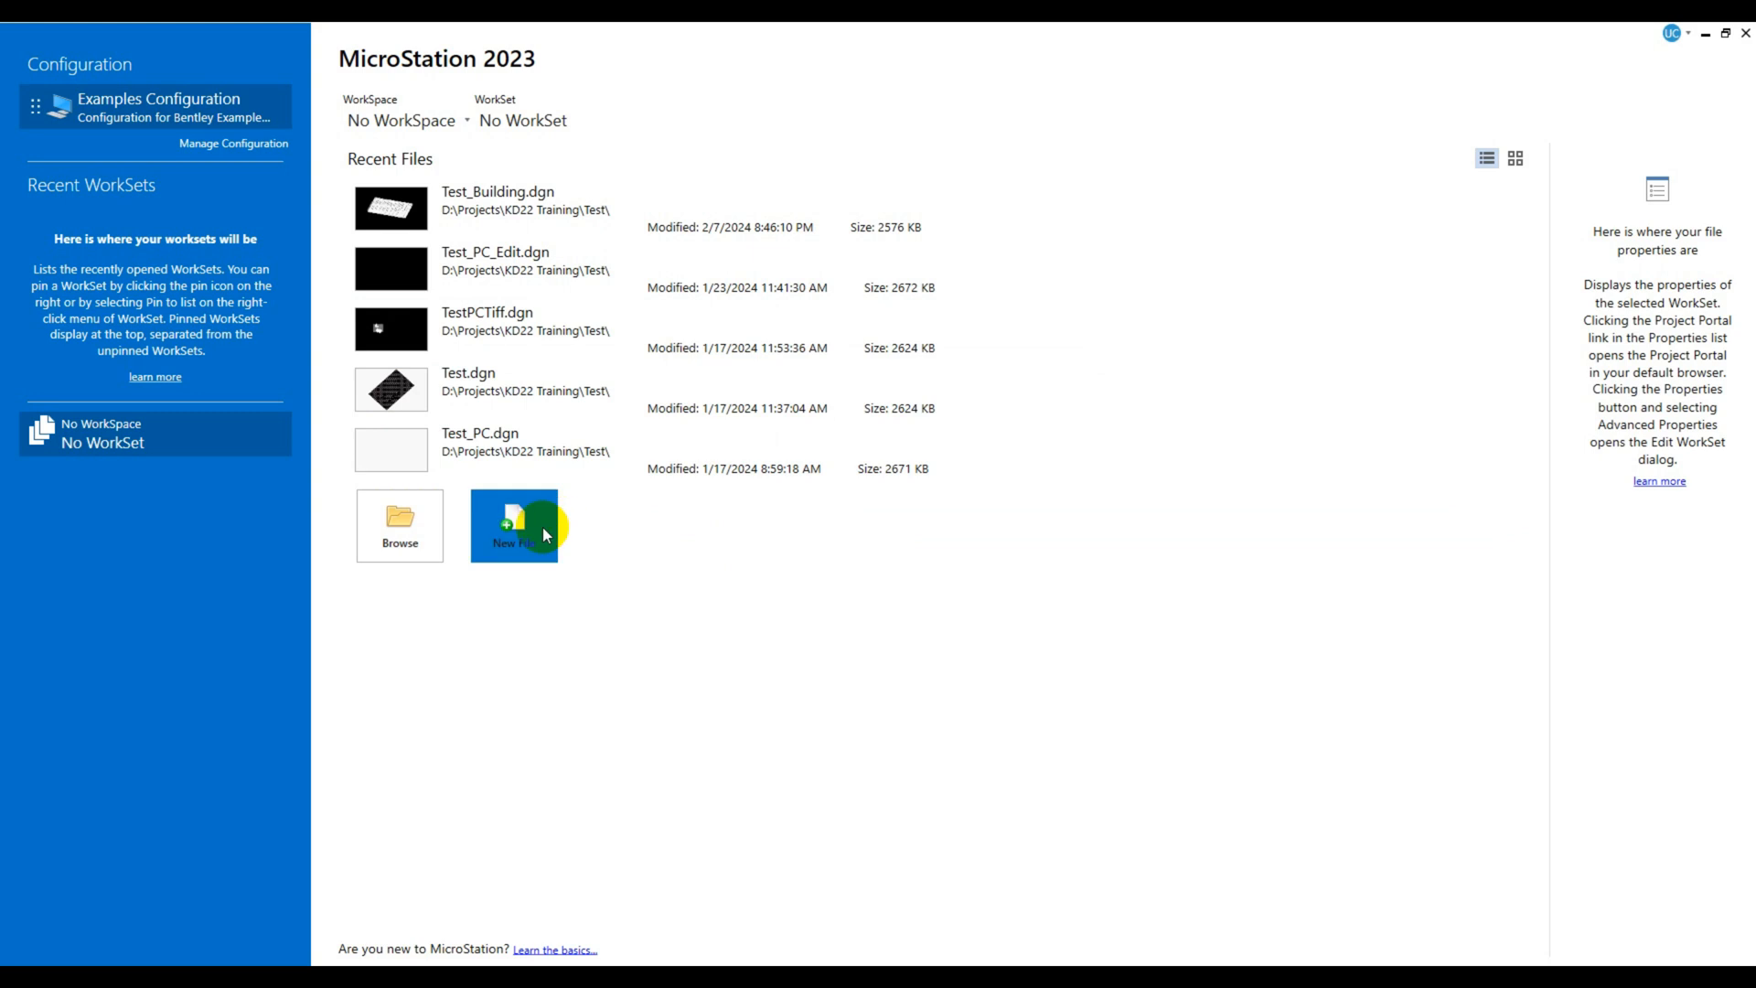
left_click(853, 602)
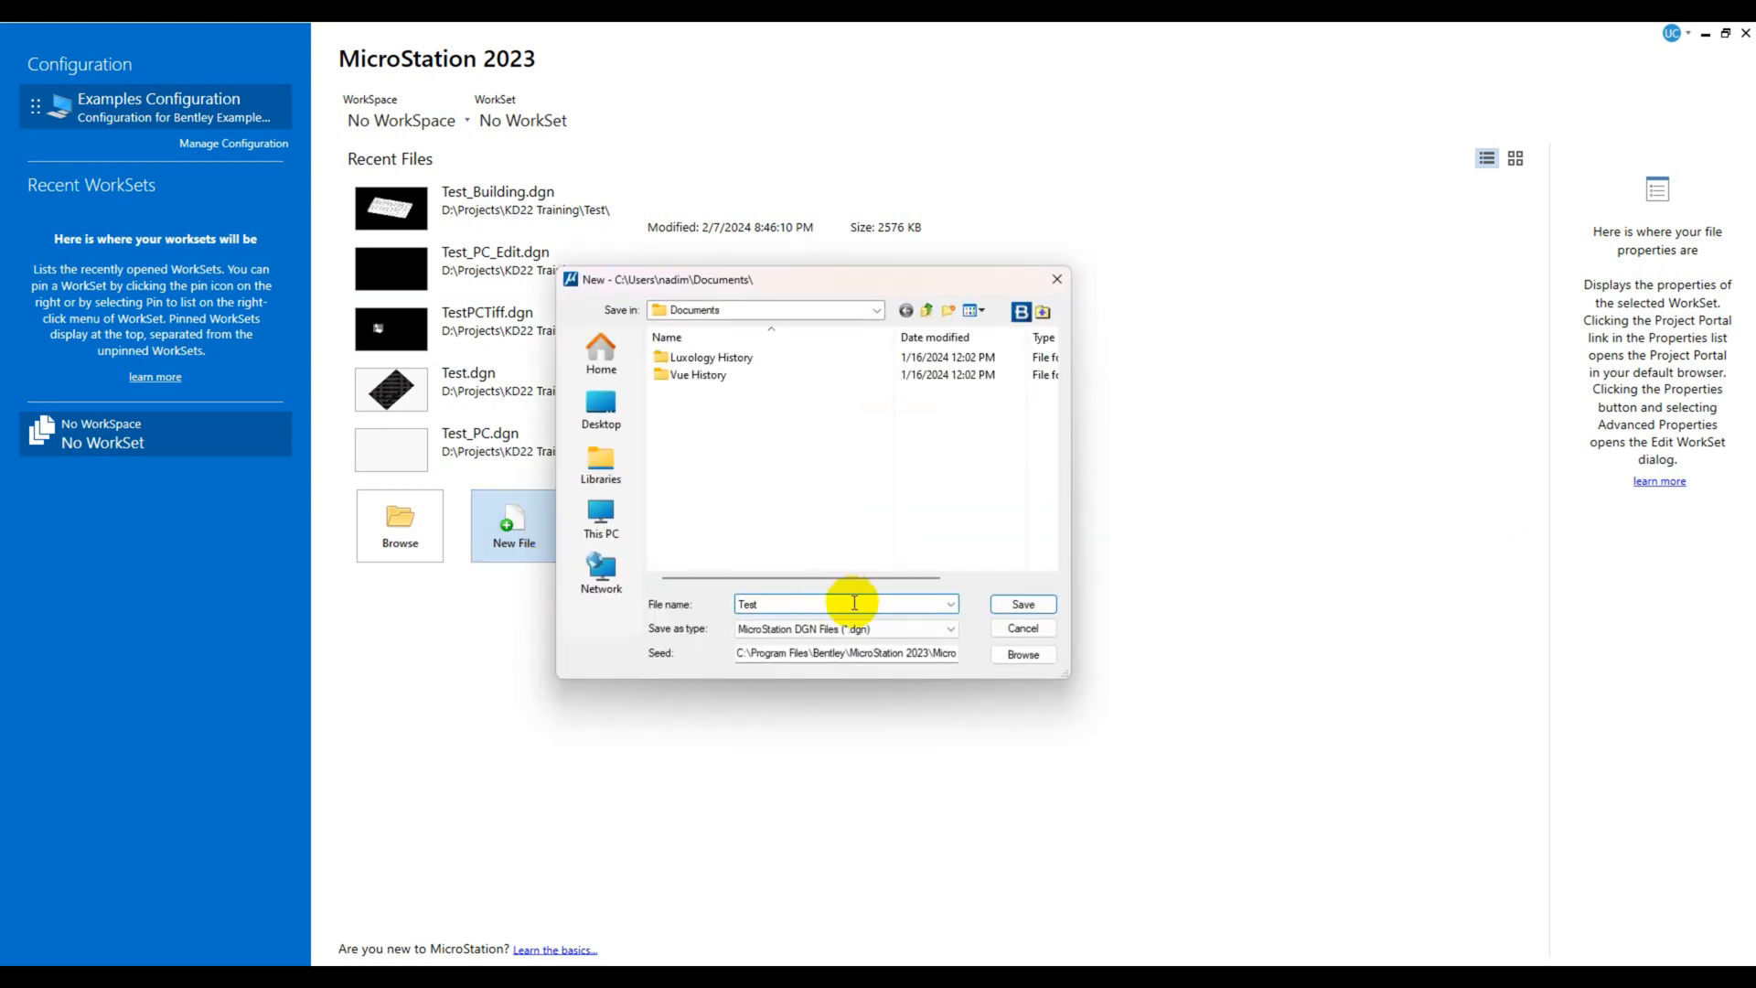
left_click(1023, 655)
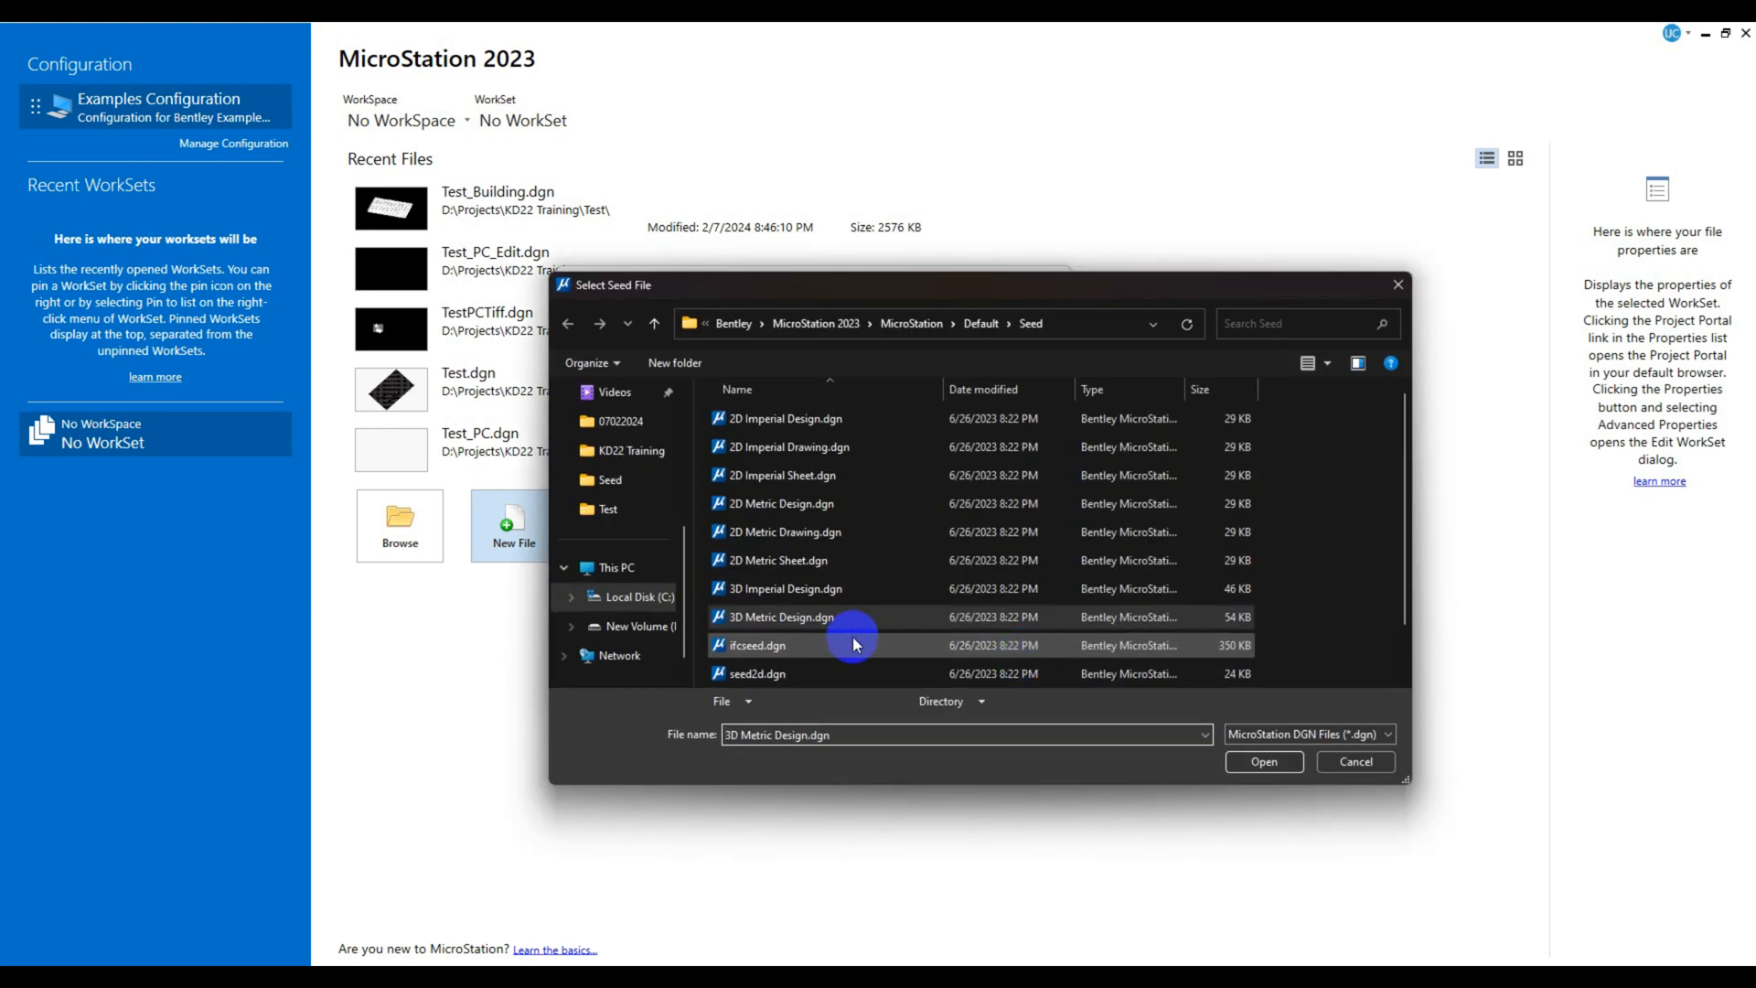
double_click(767, 618)
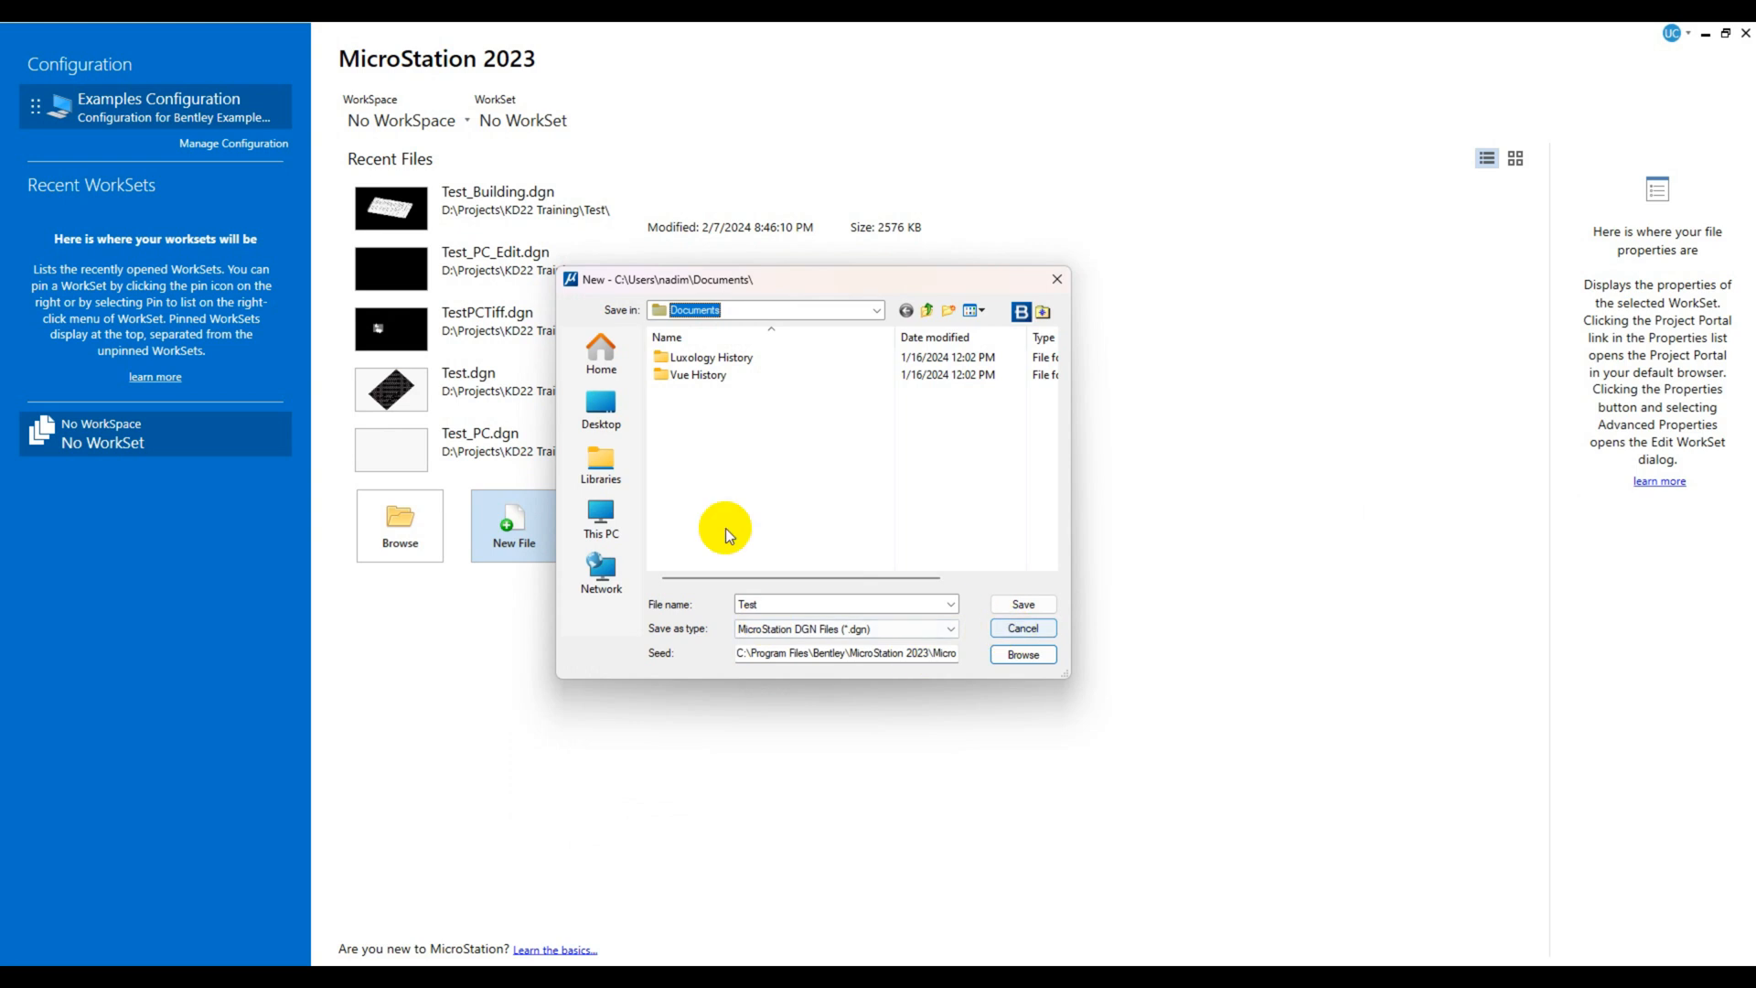
- Save the new design file in the Test subfolder of the desktop folder 3D building digitization
left_click(604, 413)
scroll(750, 471, "down", 3)
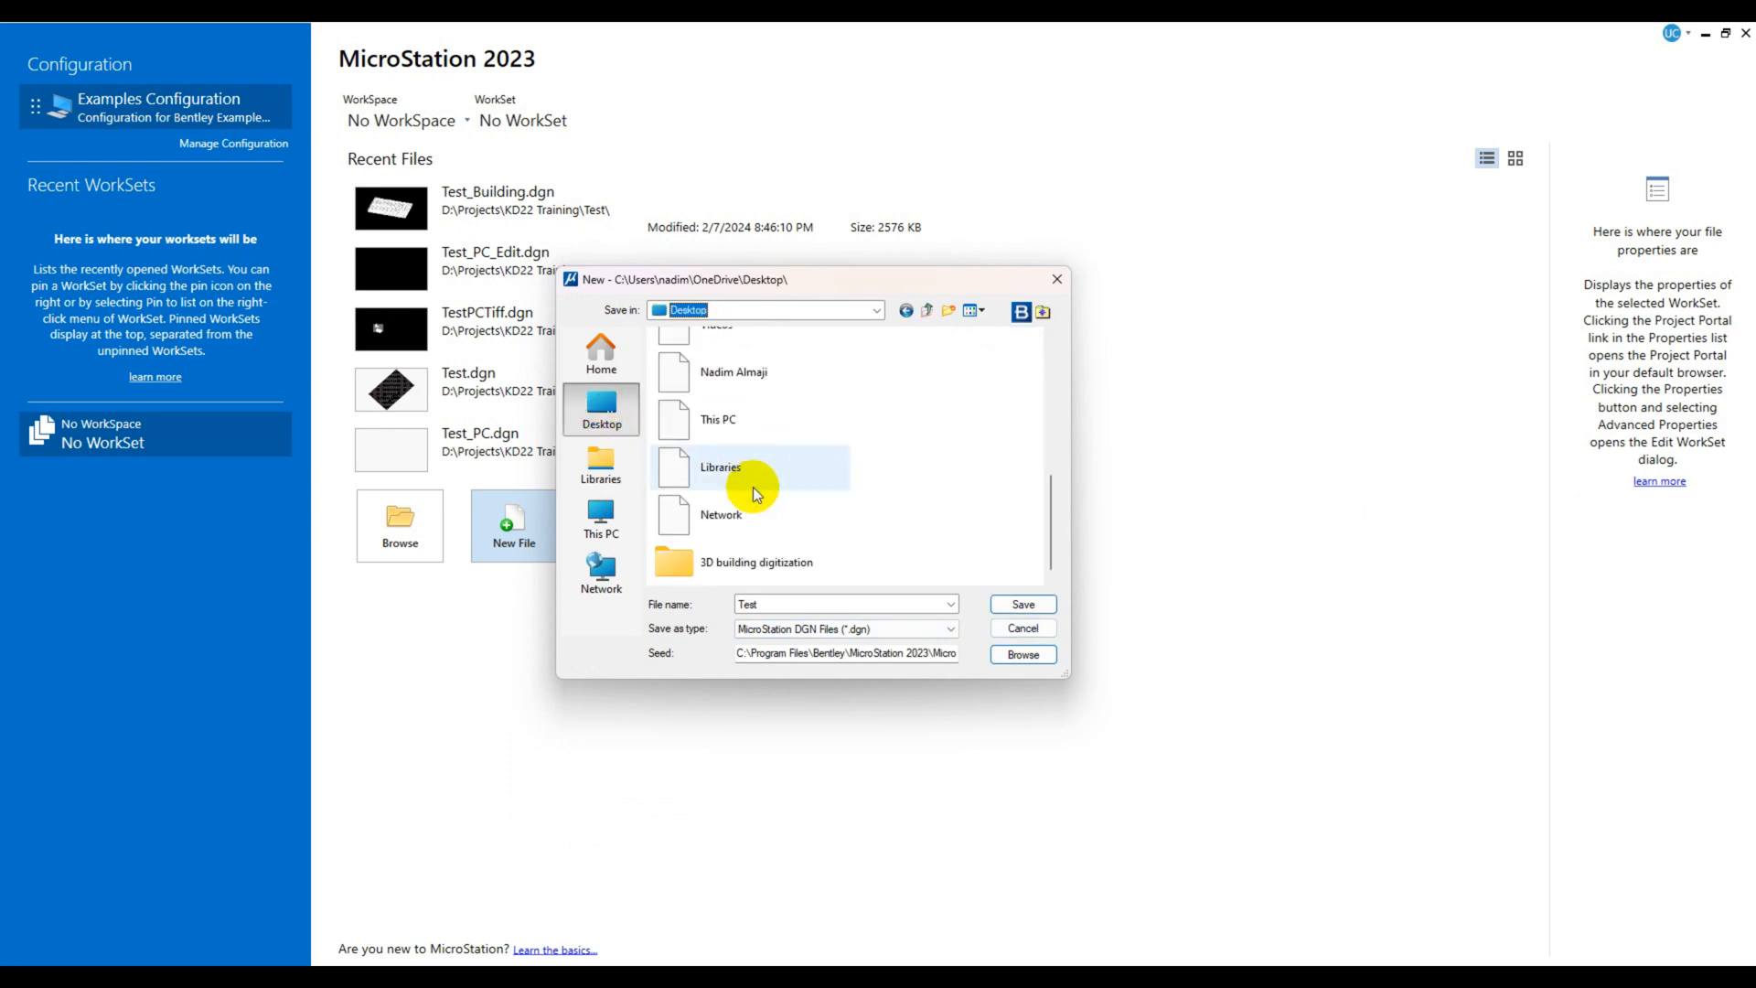
double_click(743, 559)
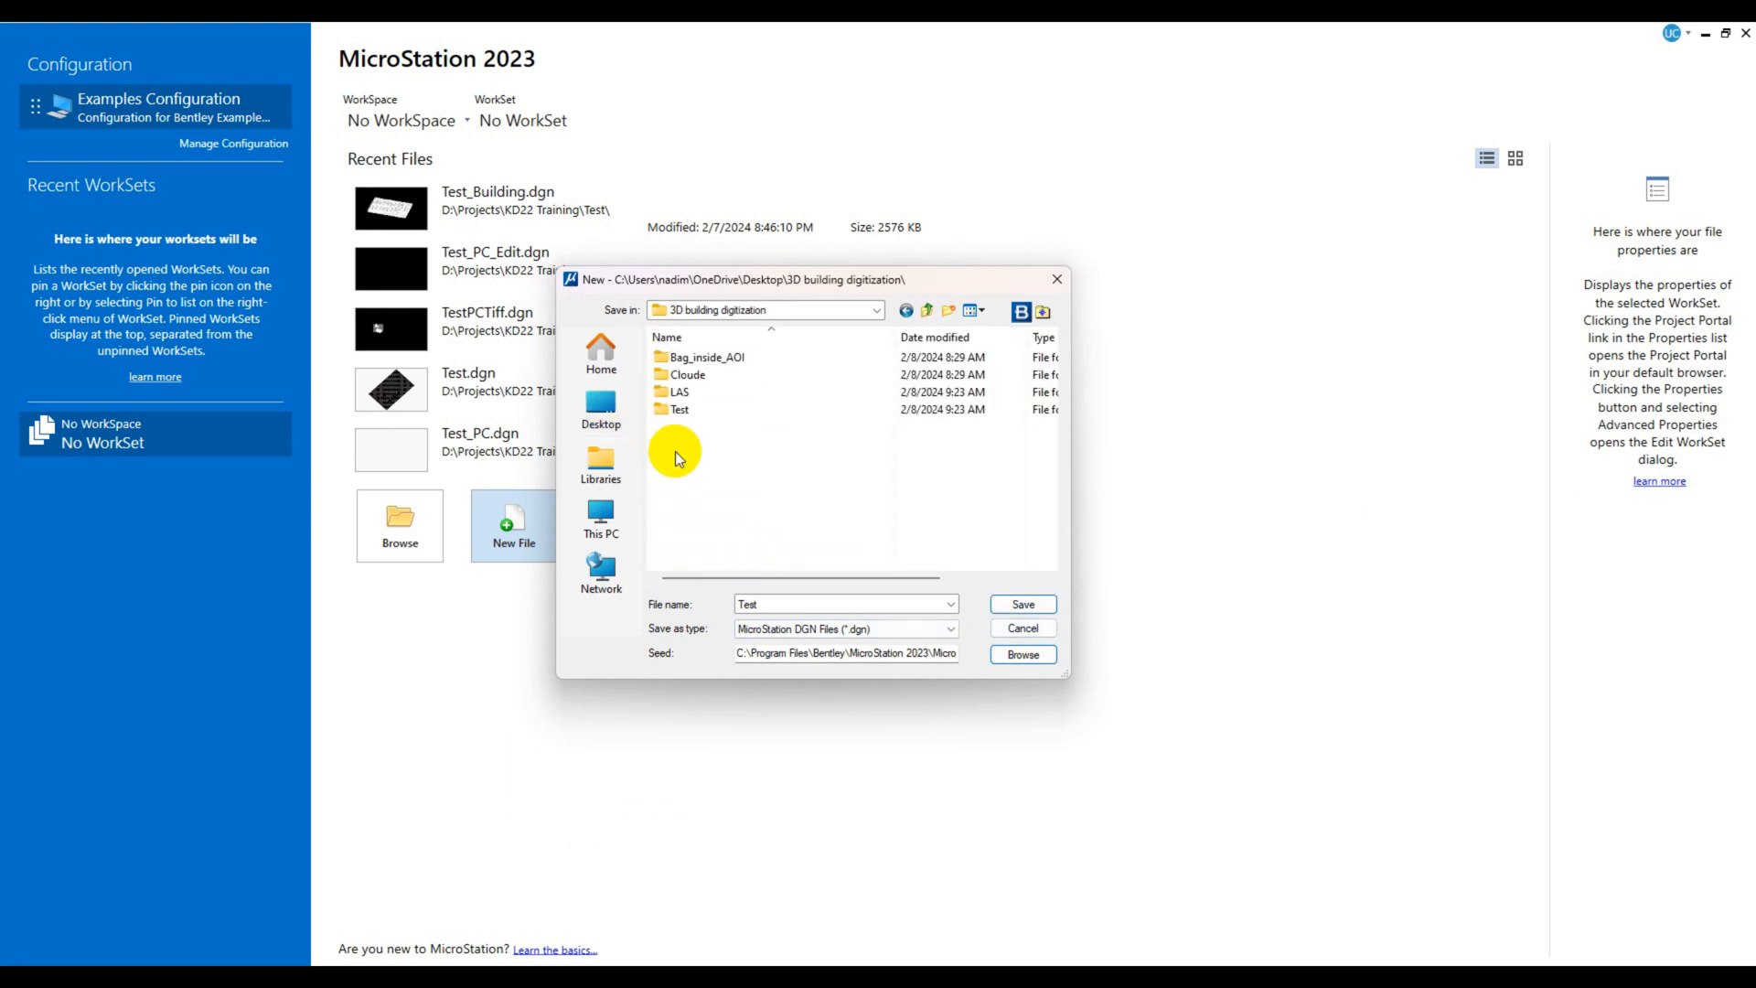
double_click(668, 409)
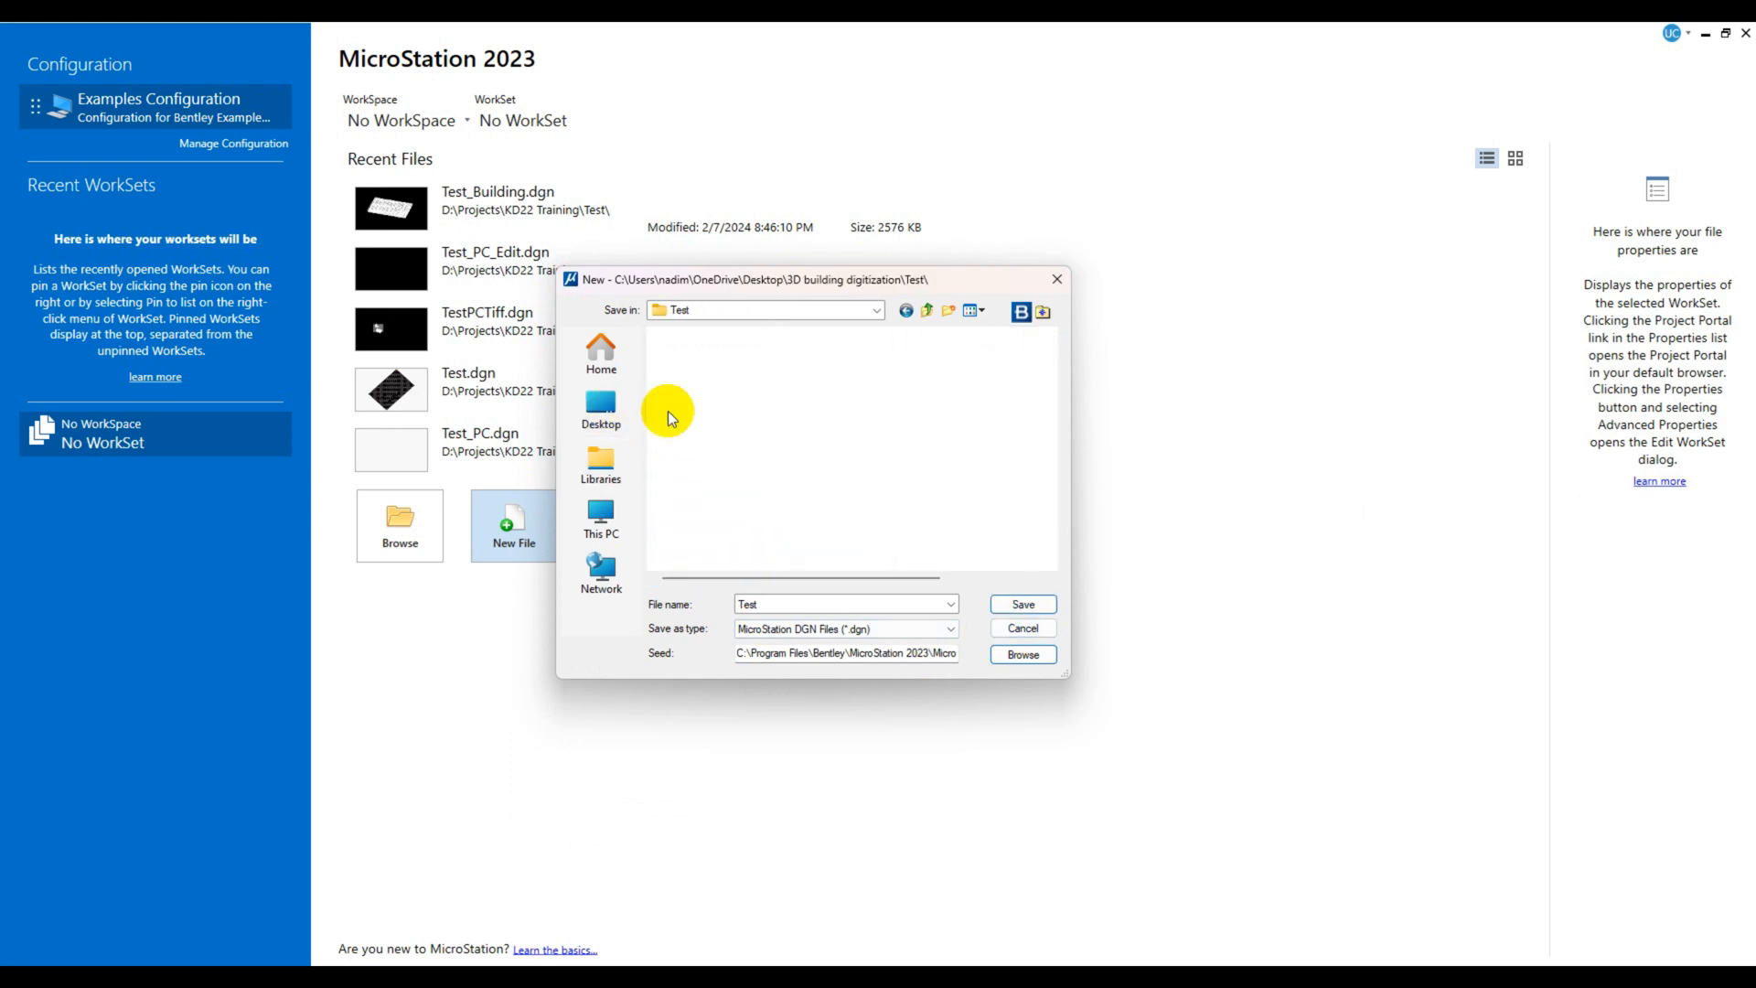
left_click(1006, 607)
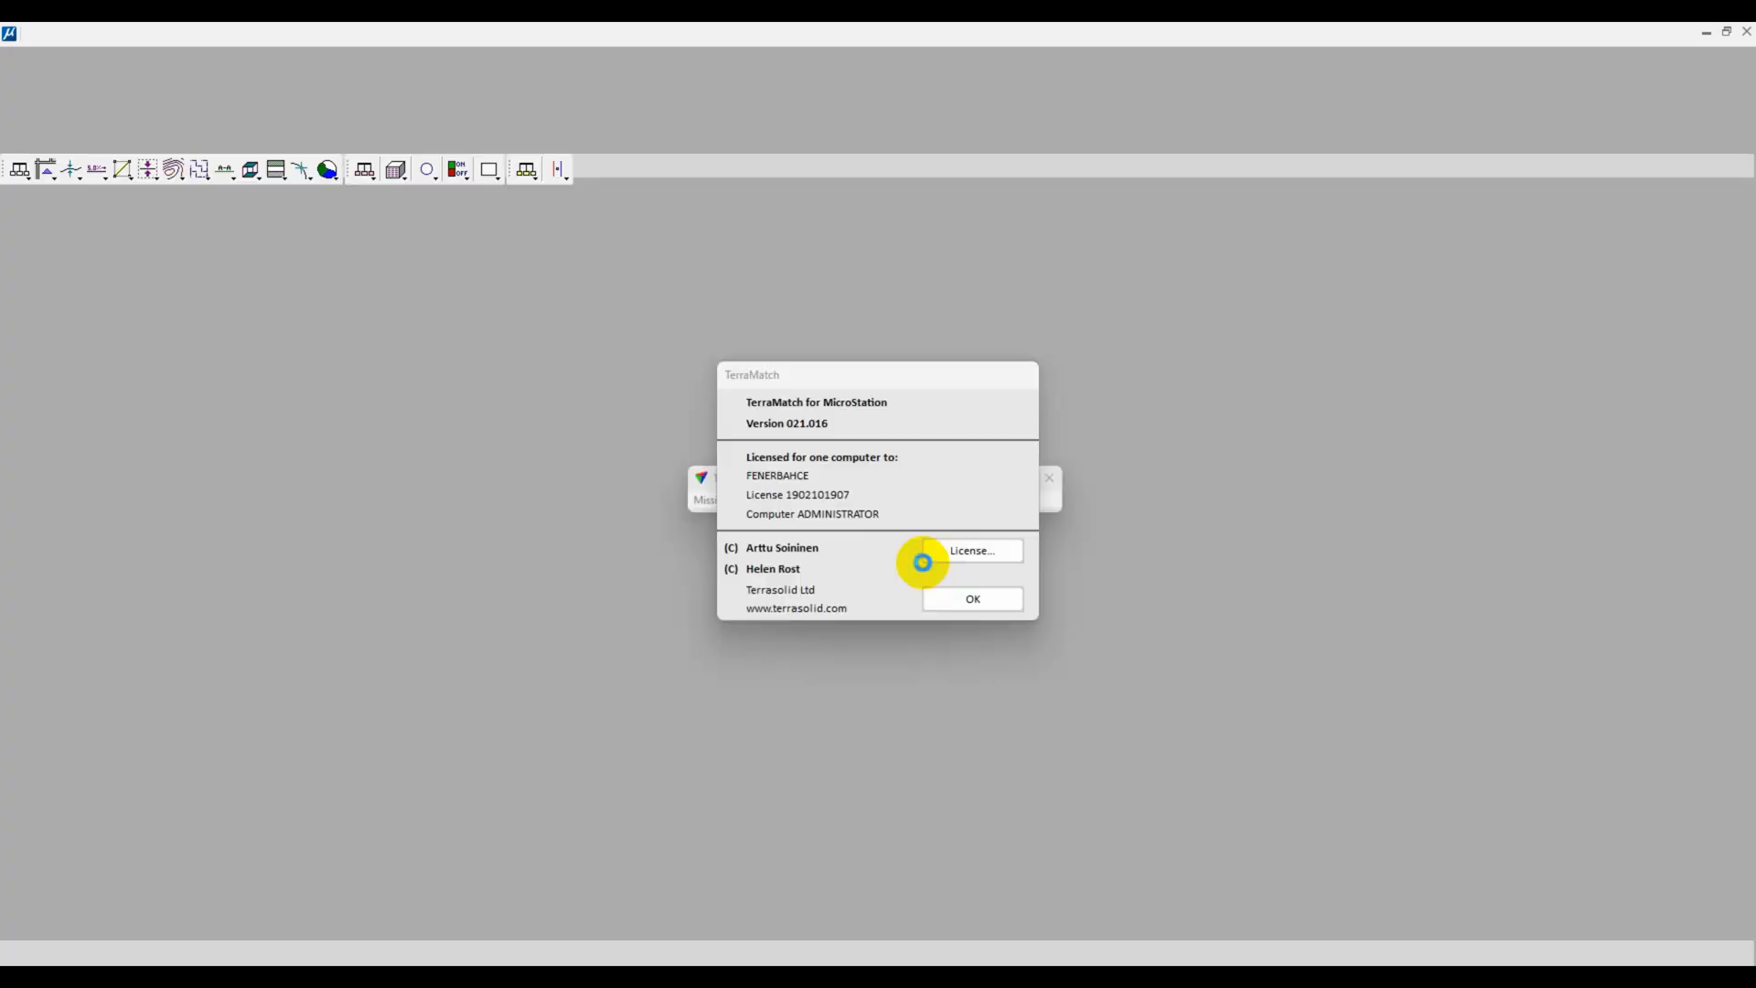
left_click(922, 562)
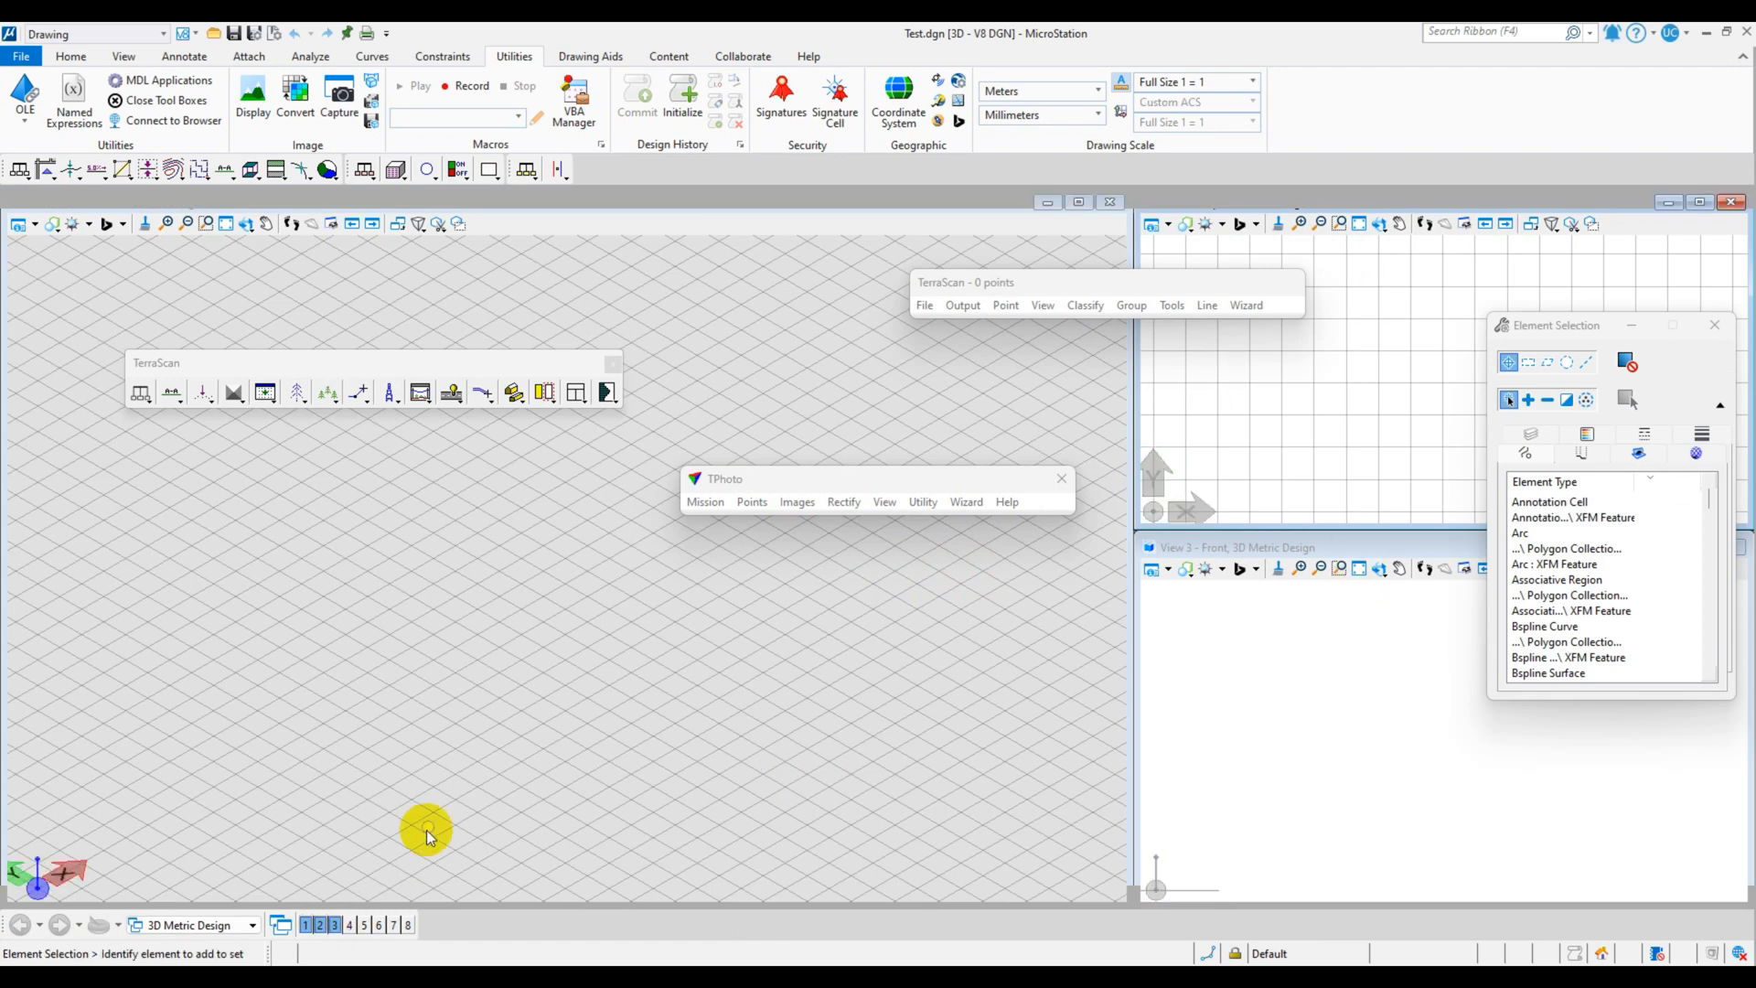
- Close views 2 and 3 and maximize View 1
left_click(320, 925)
left_click(335, 925)
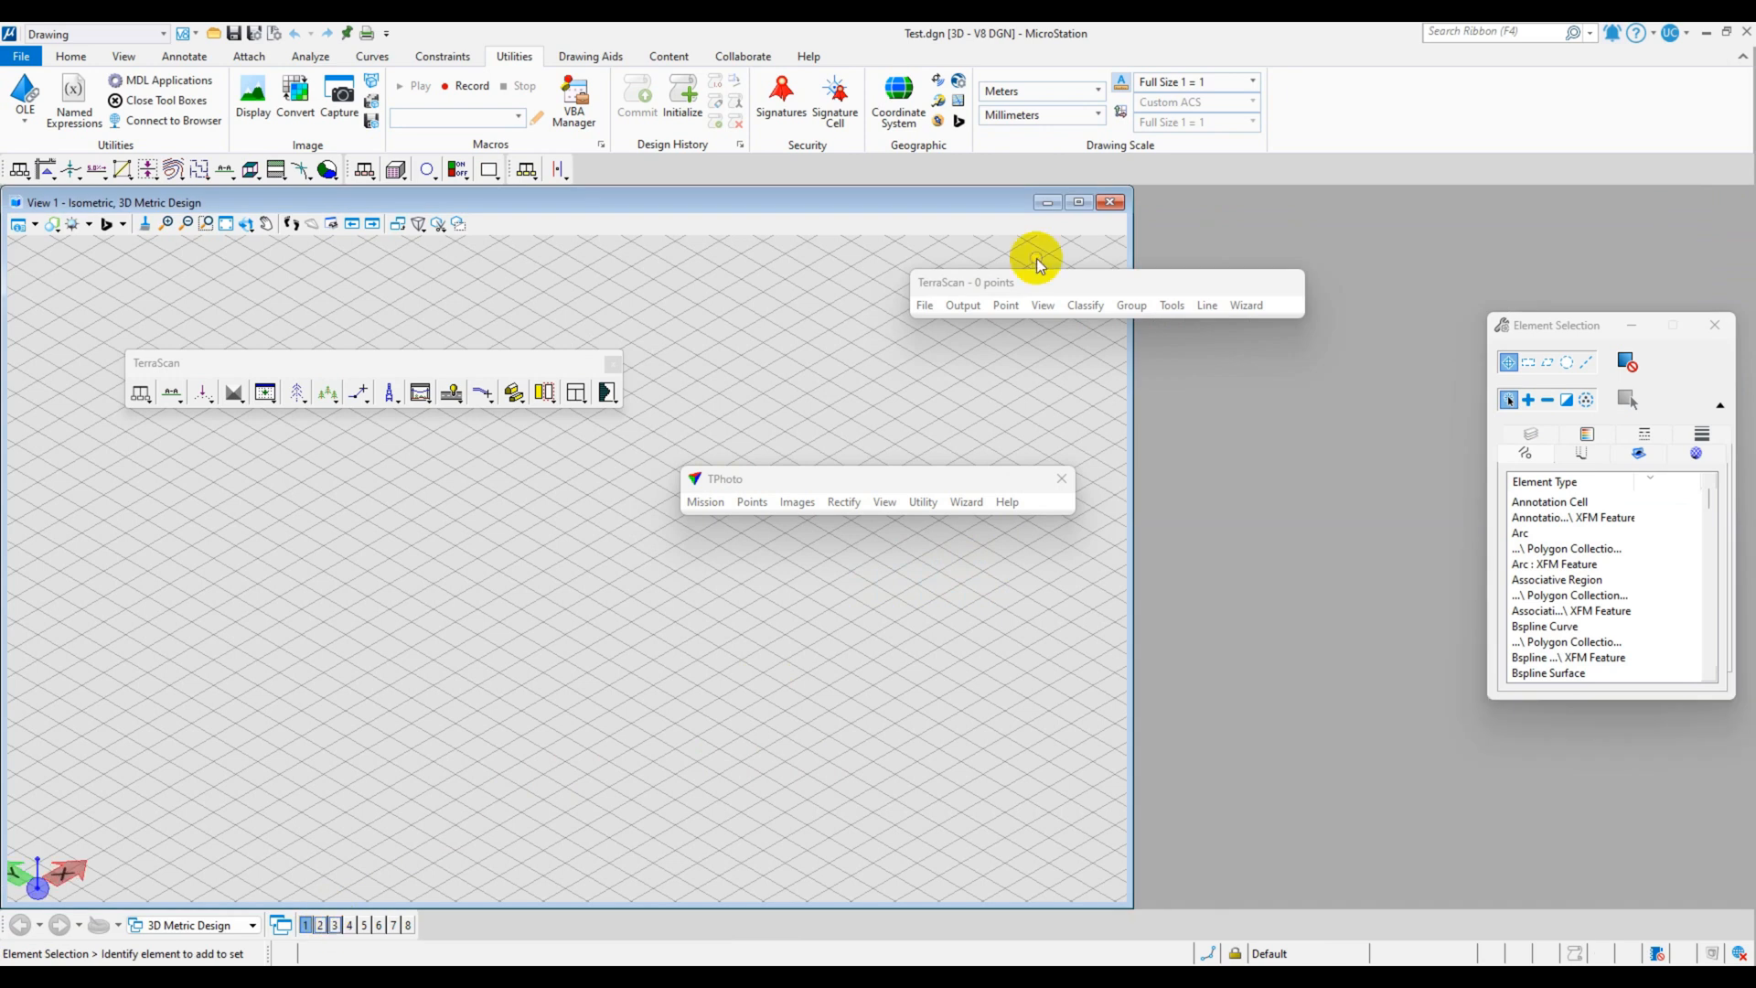
left_click(1079, 201)
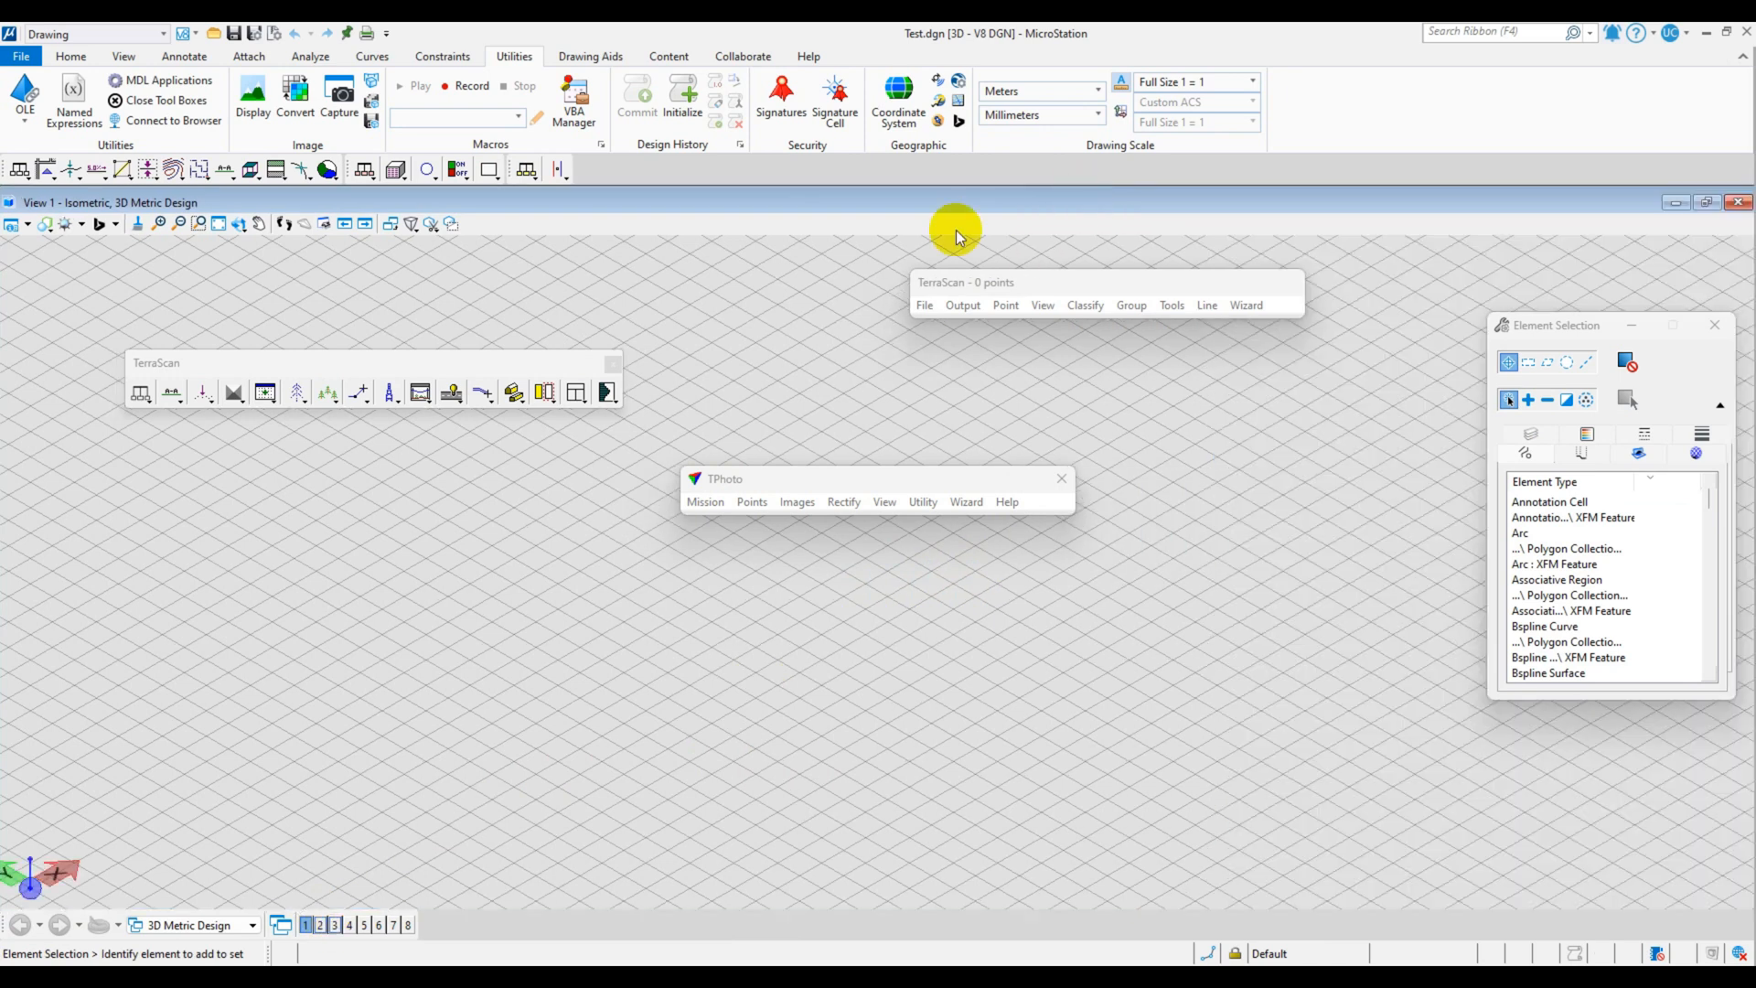
- Rotate View 1 to the Top orientation
left_click(241, 229)
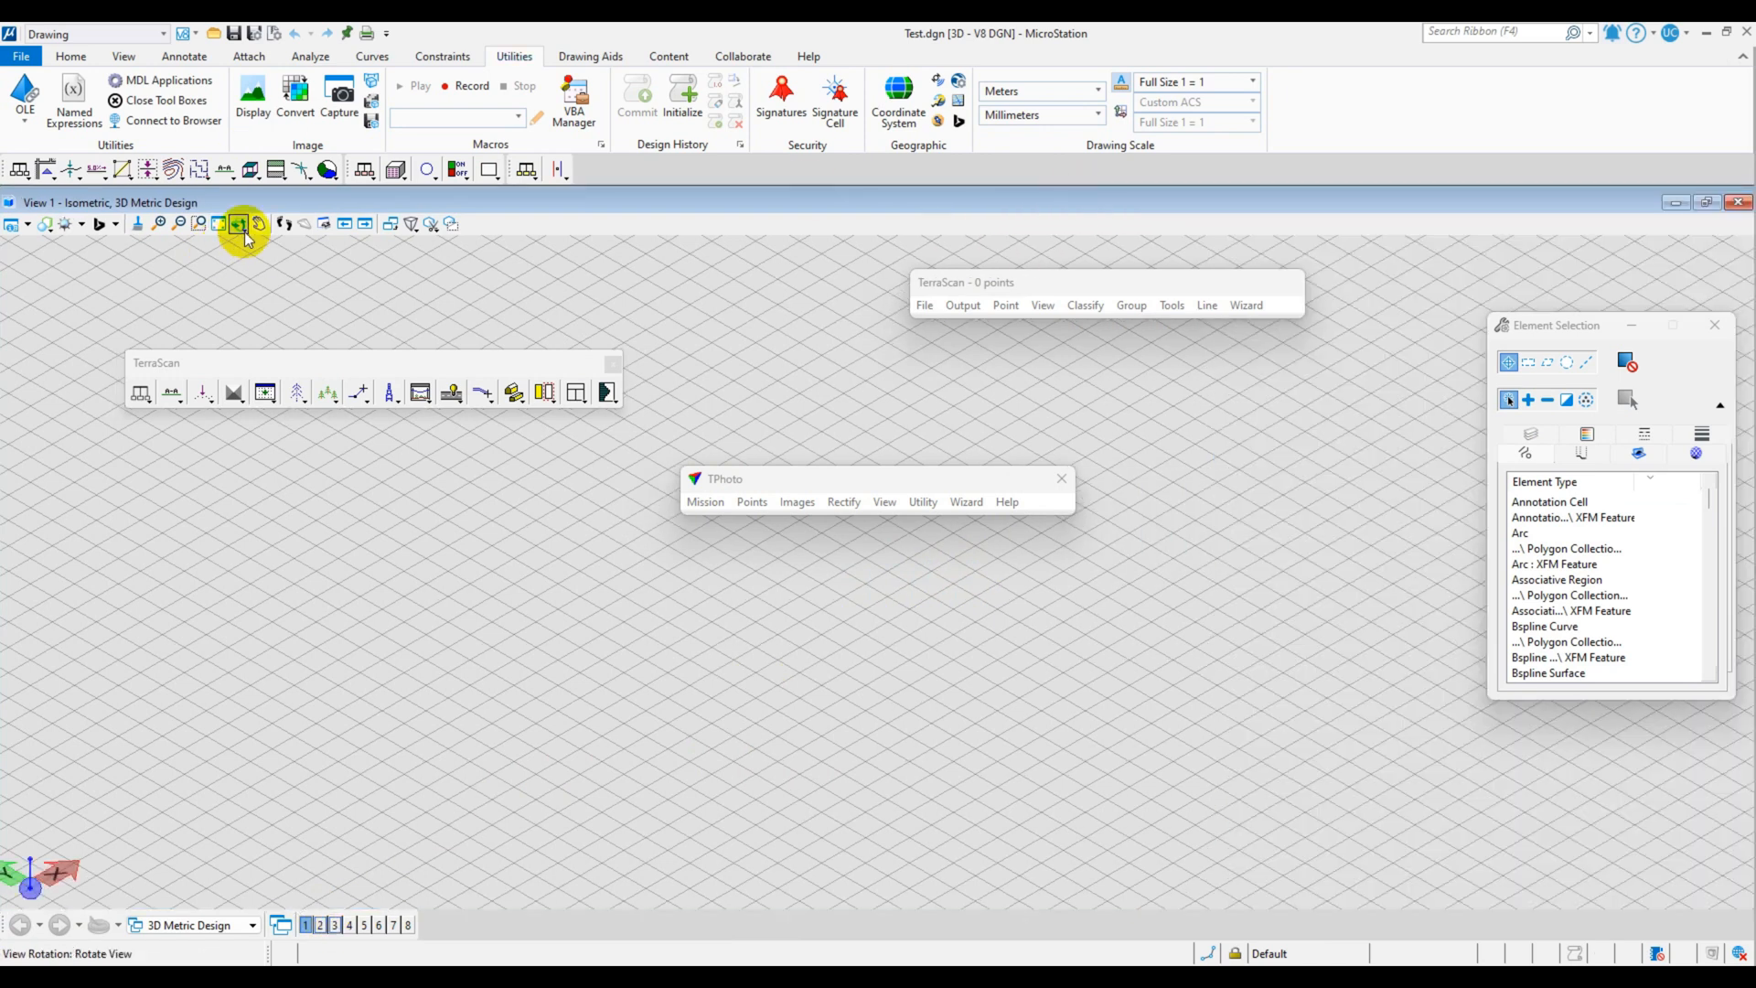
left_click(241, 229)
left_click(249, 262)
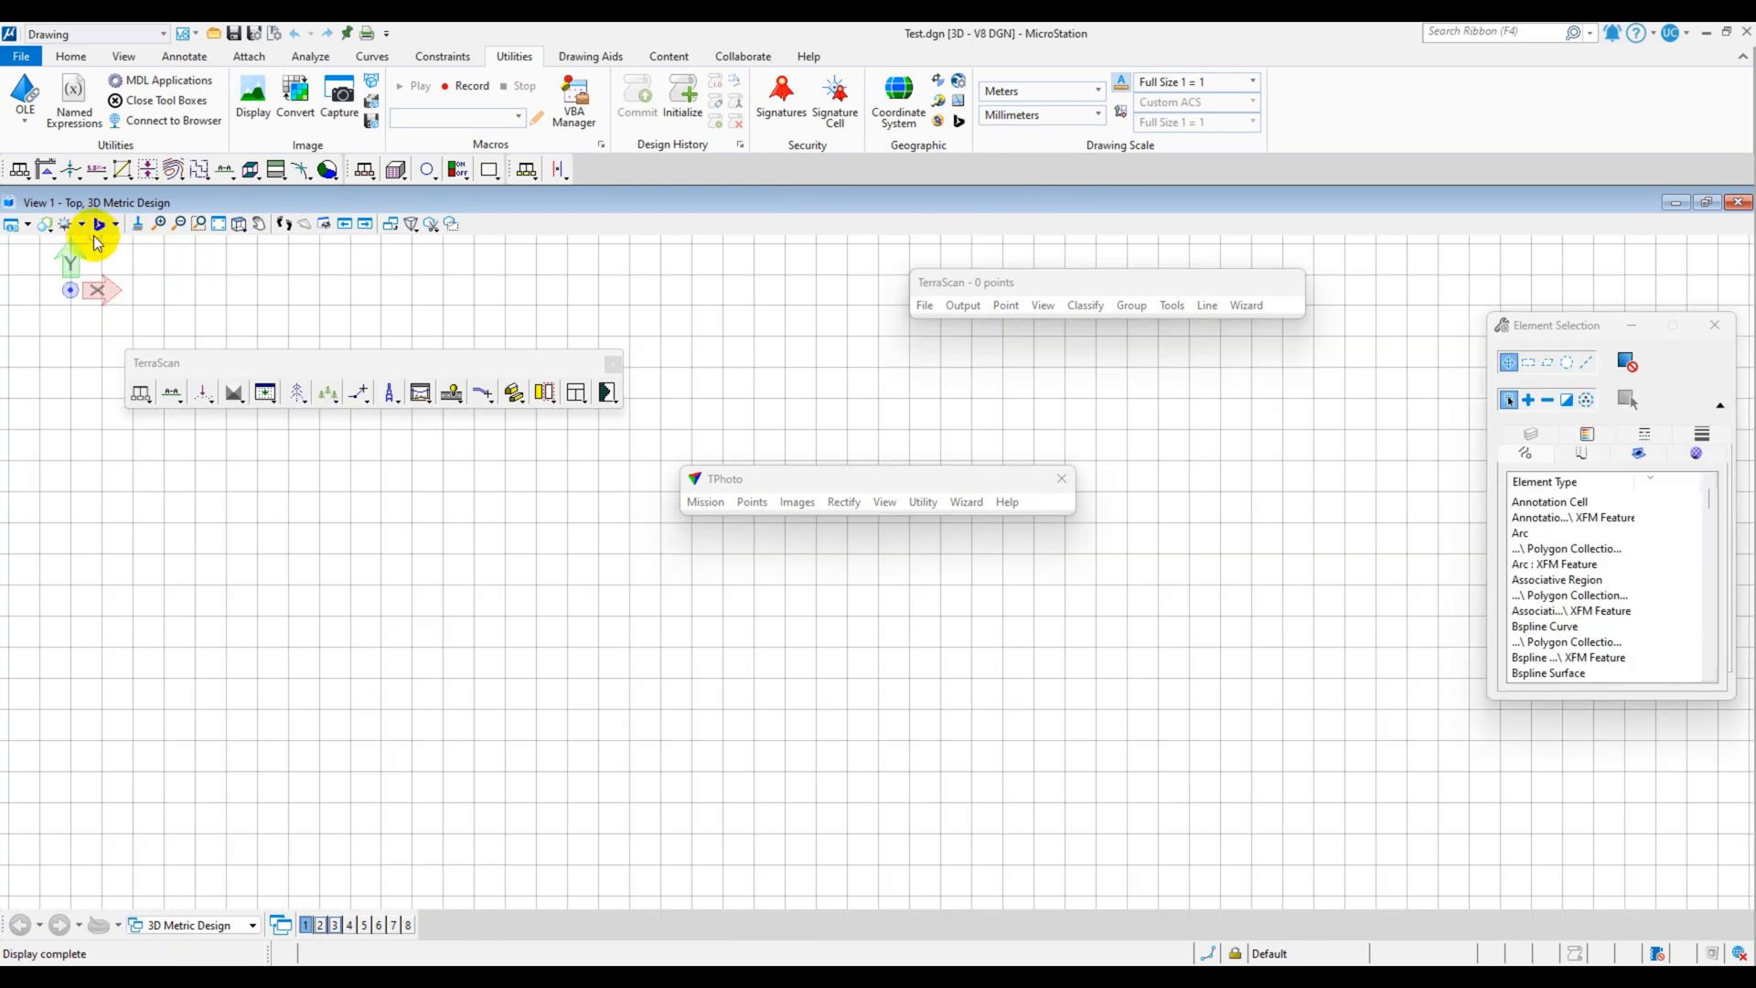
- Set View 1 to the Wireframe display style and turn off its grid
left_click(88, 234)
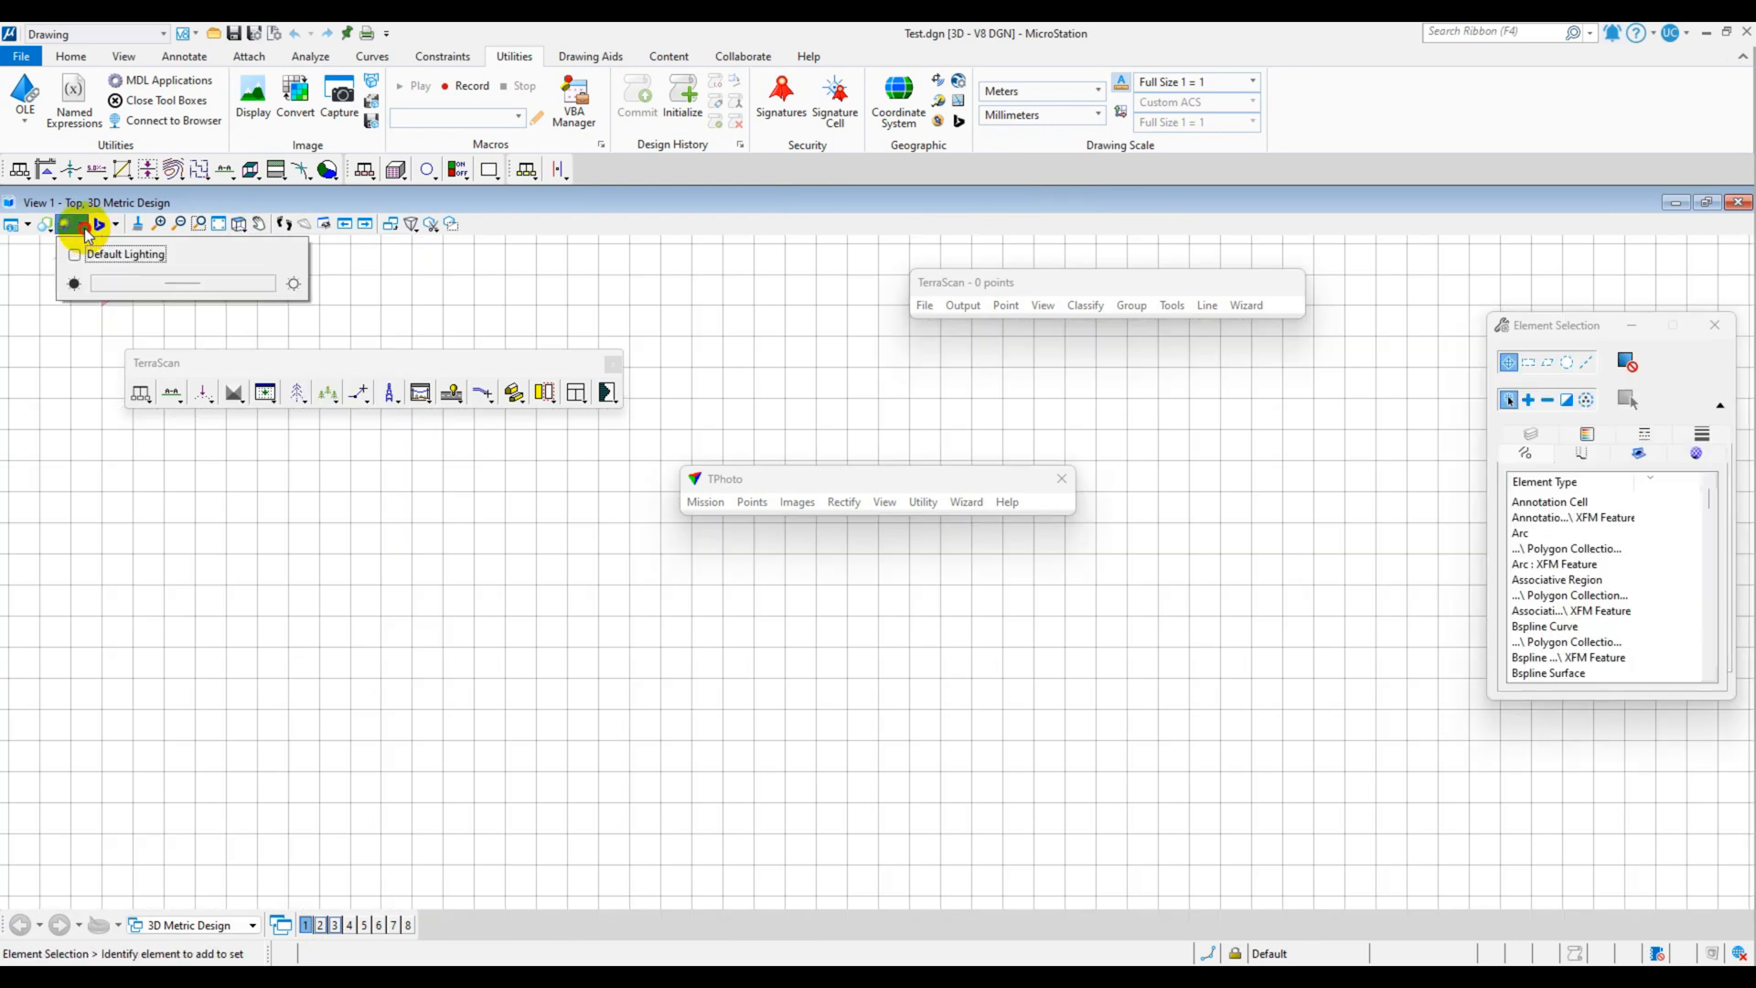
left_click(53, 233)
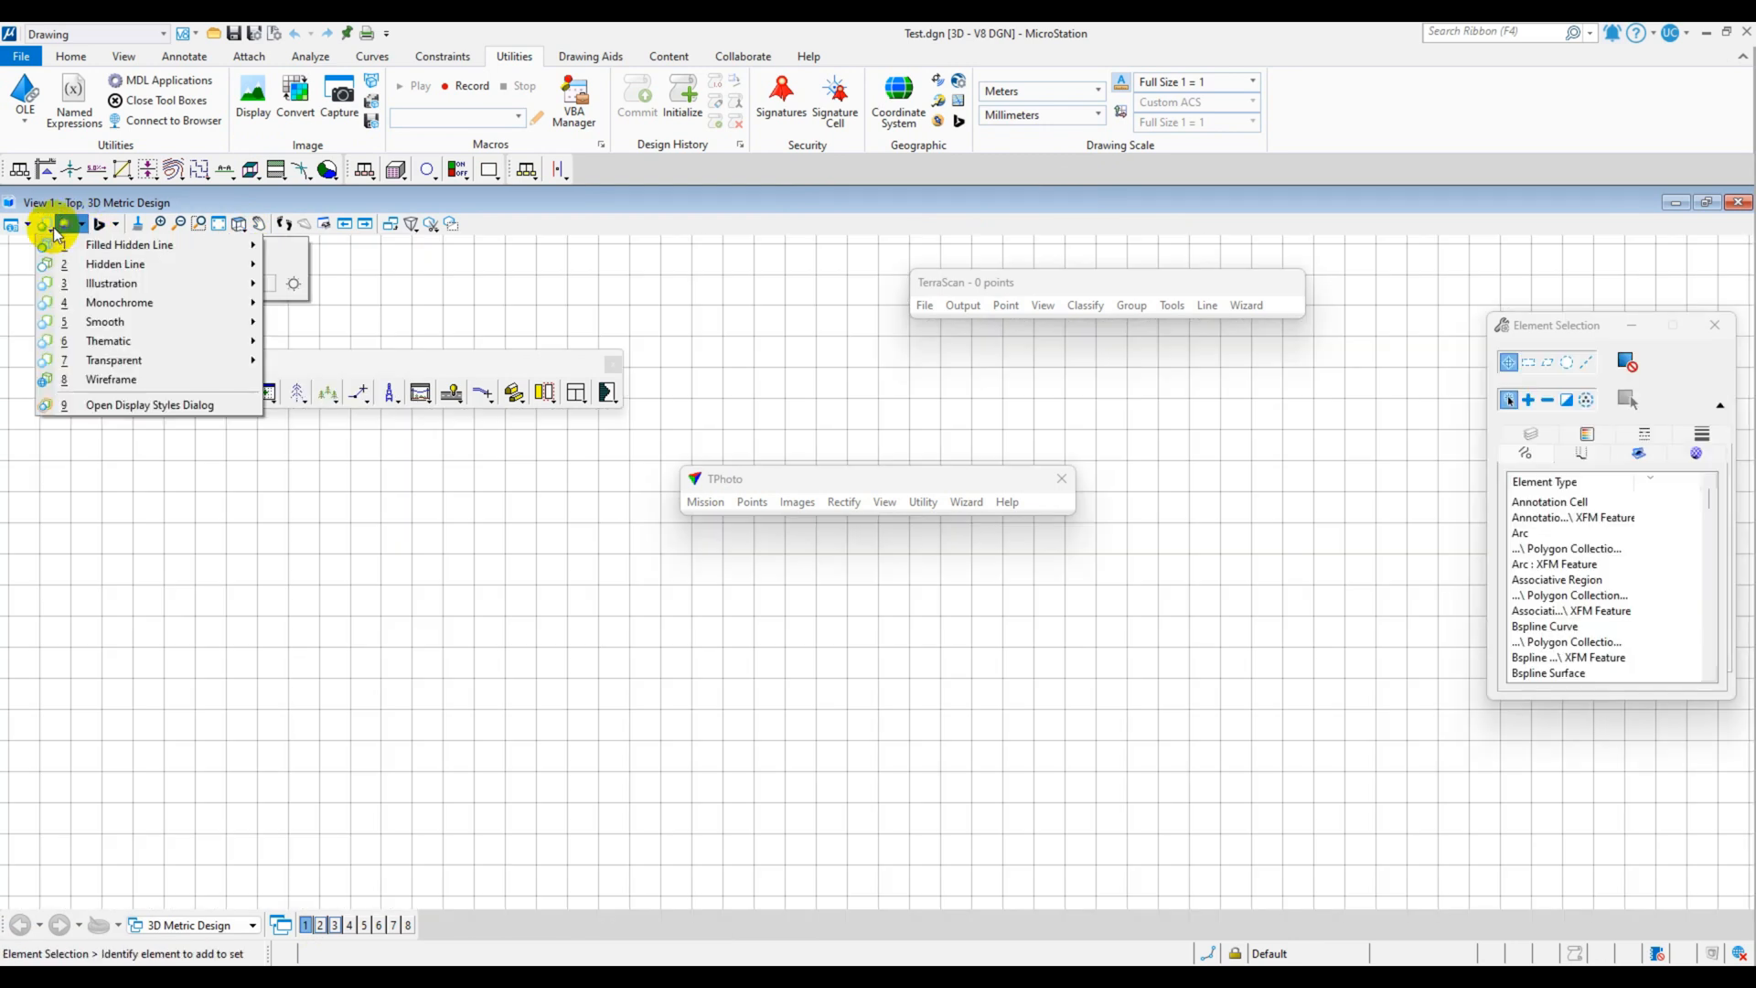
left_click(87, 381)
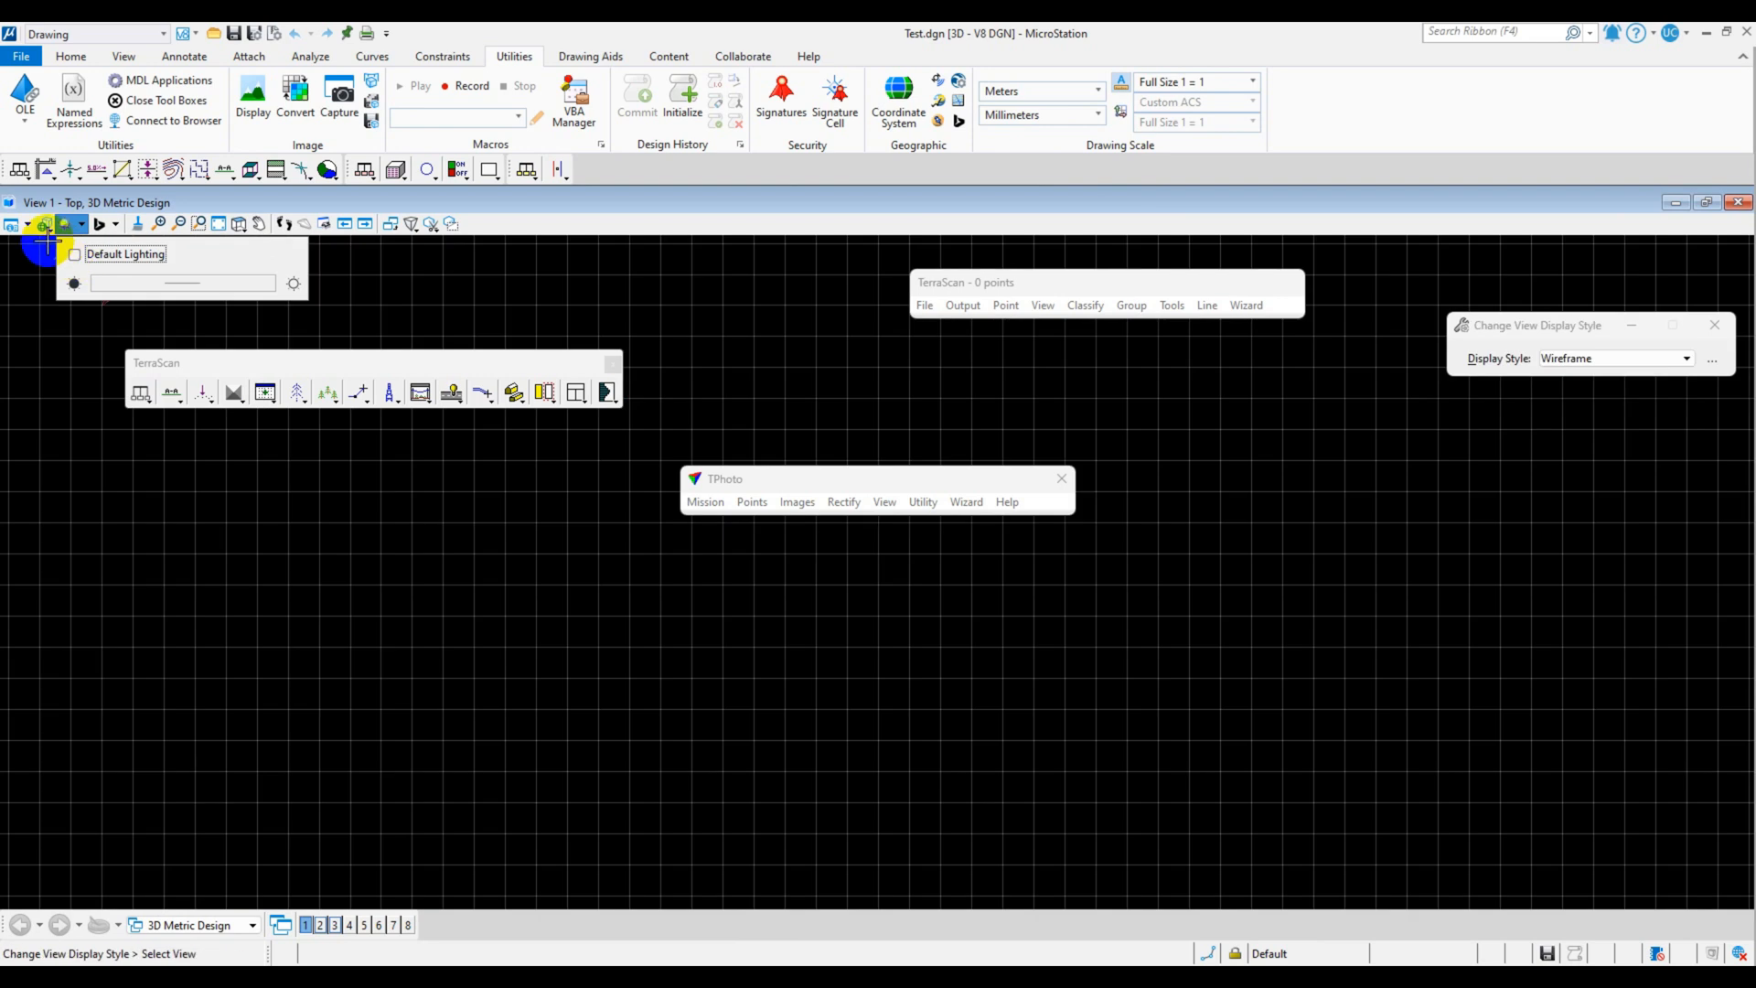
left_click(28, 232)
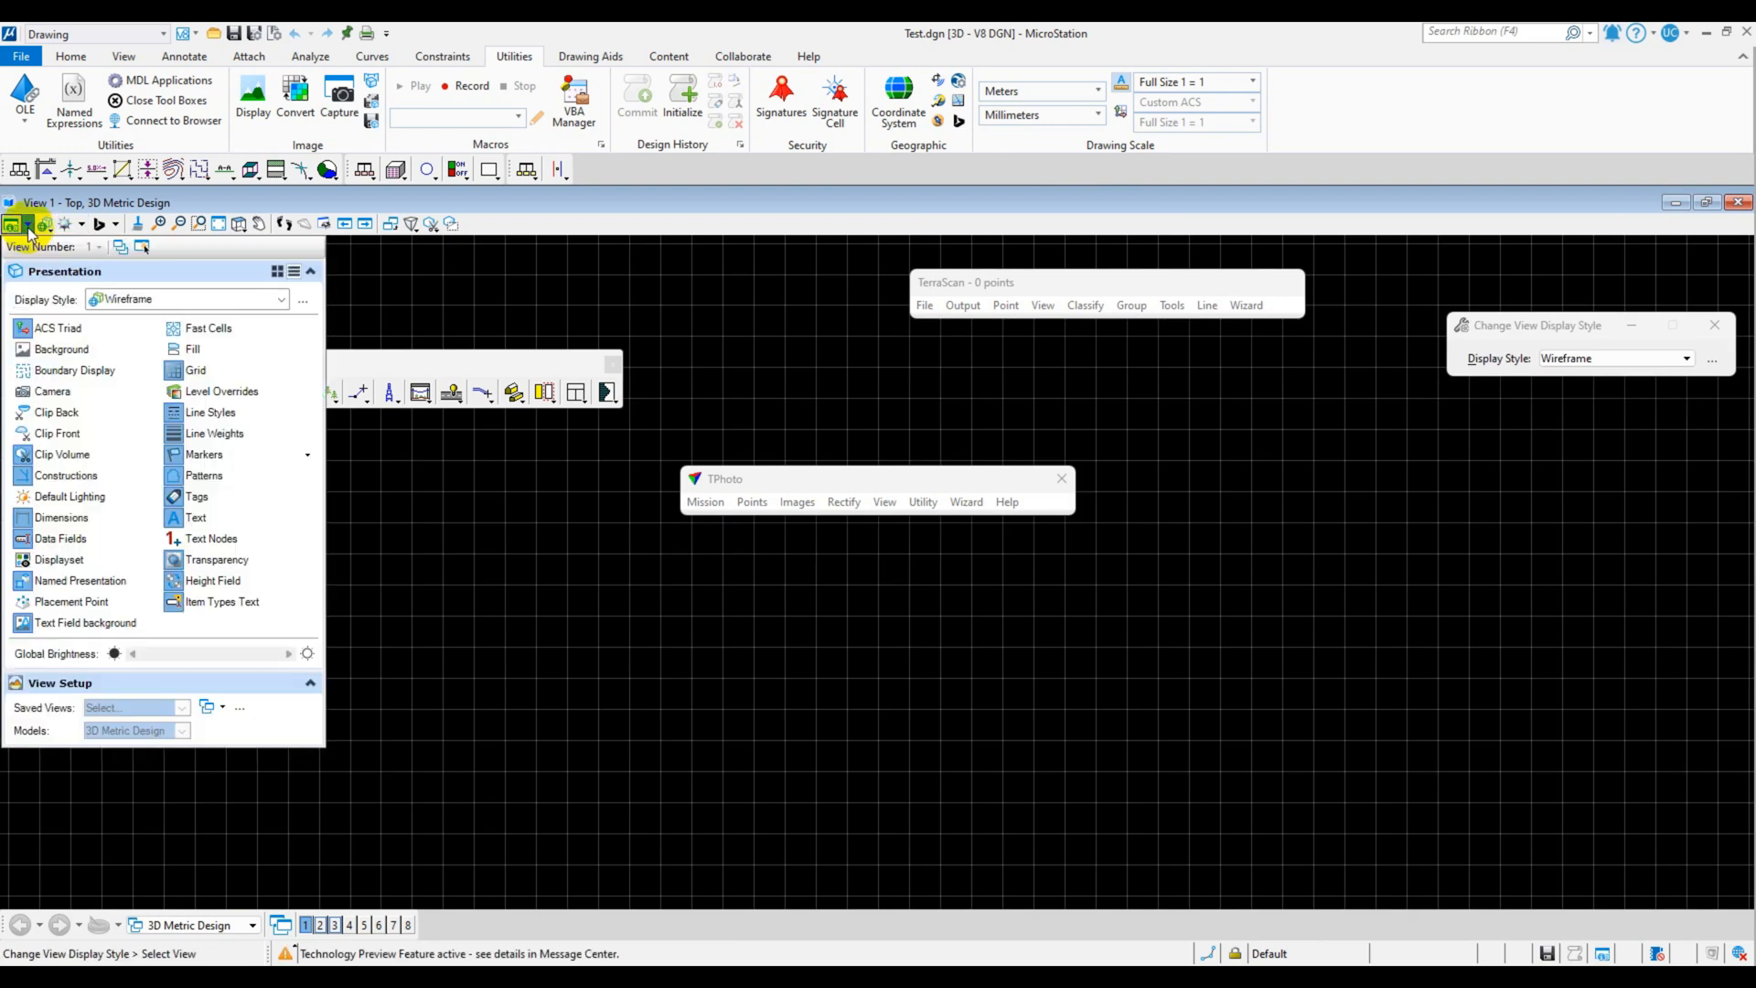
left_click(193, 379)
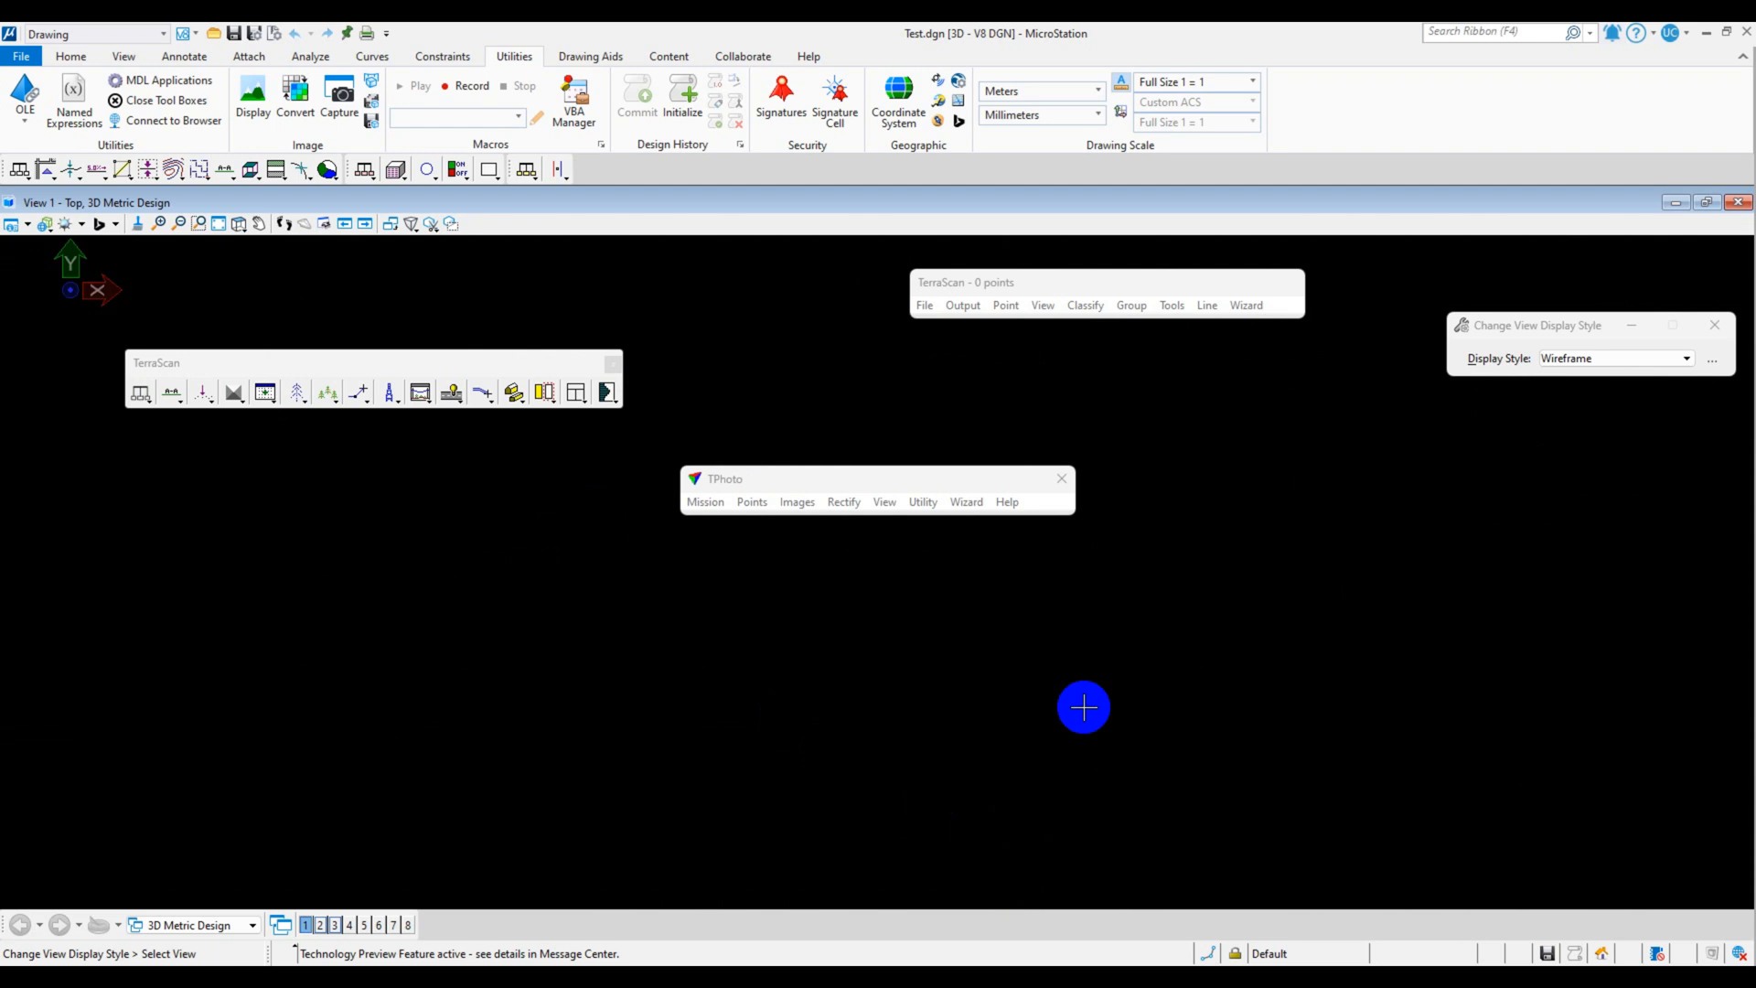
left_click(241, 318)
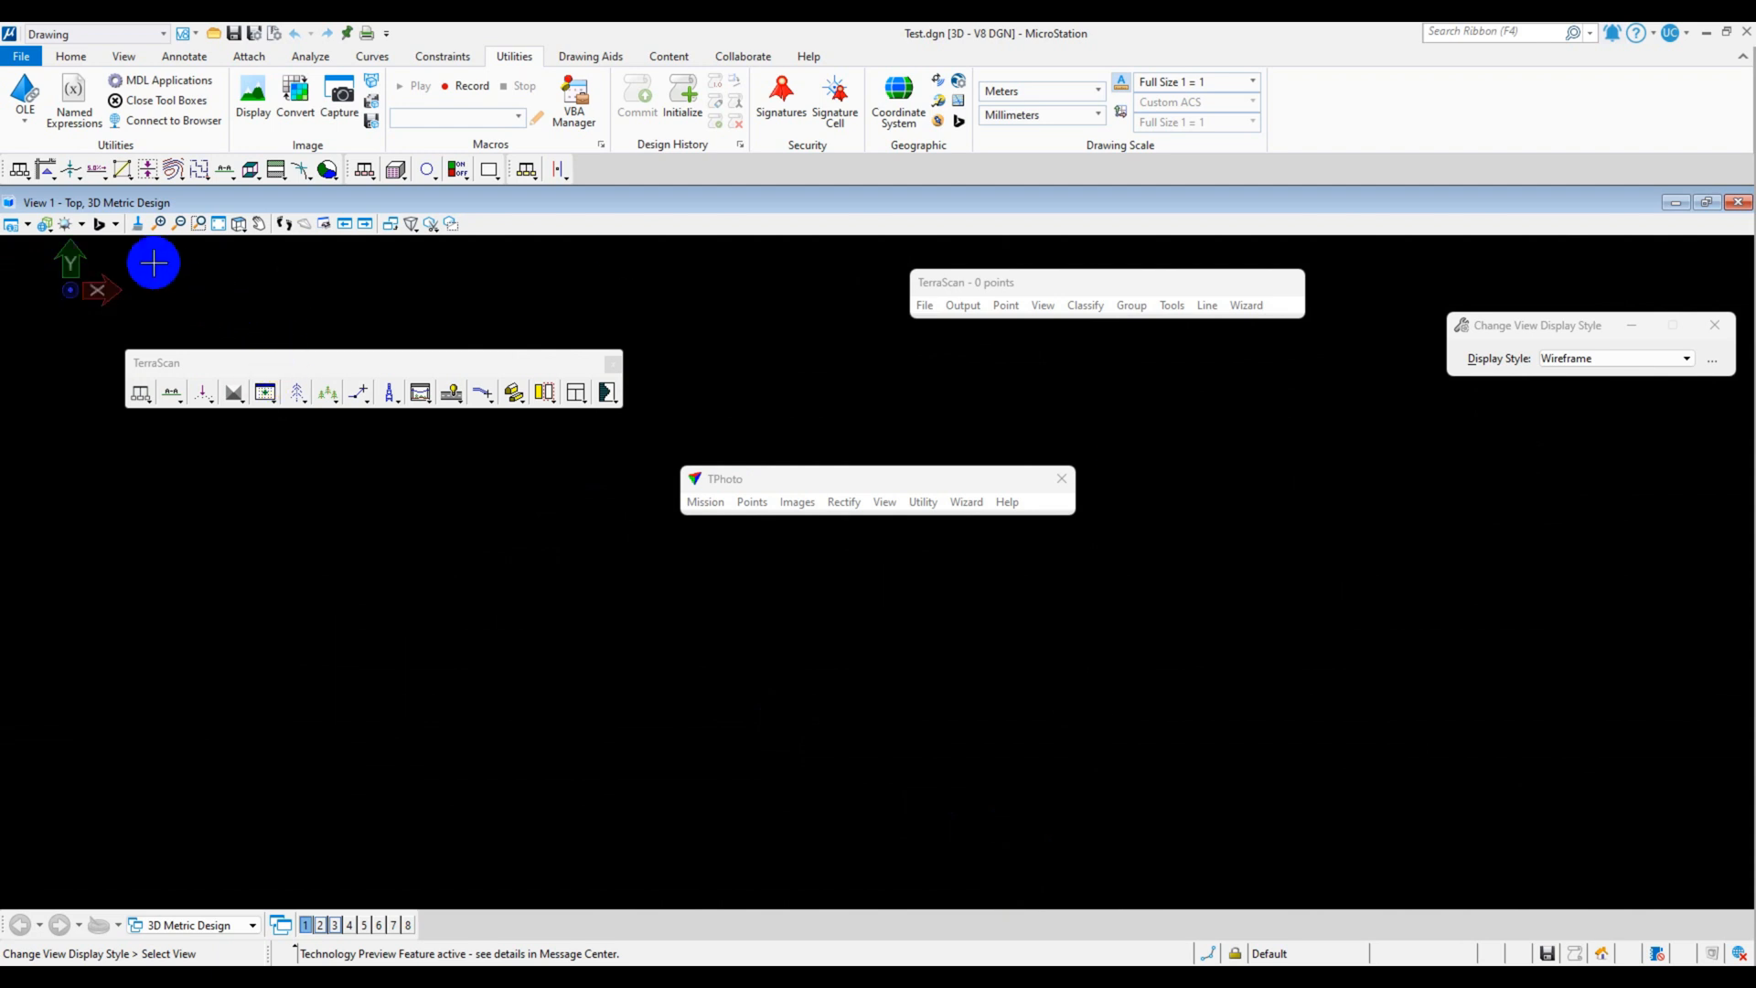
left_click(30, 179)
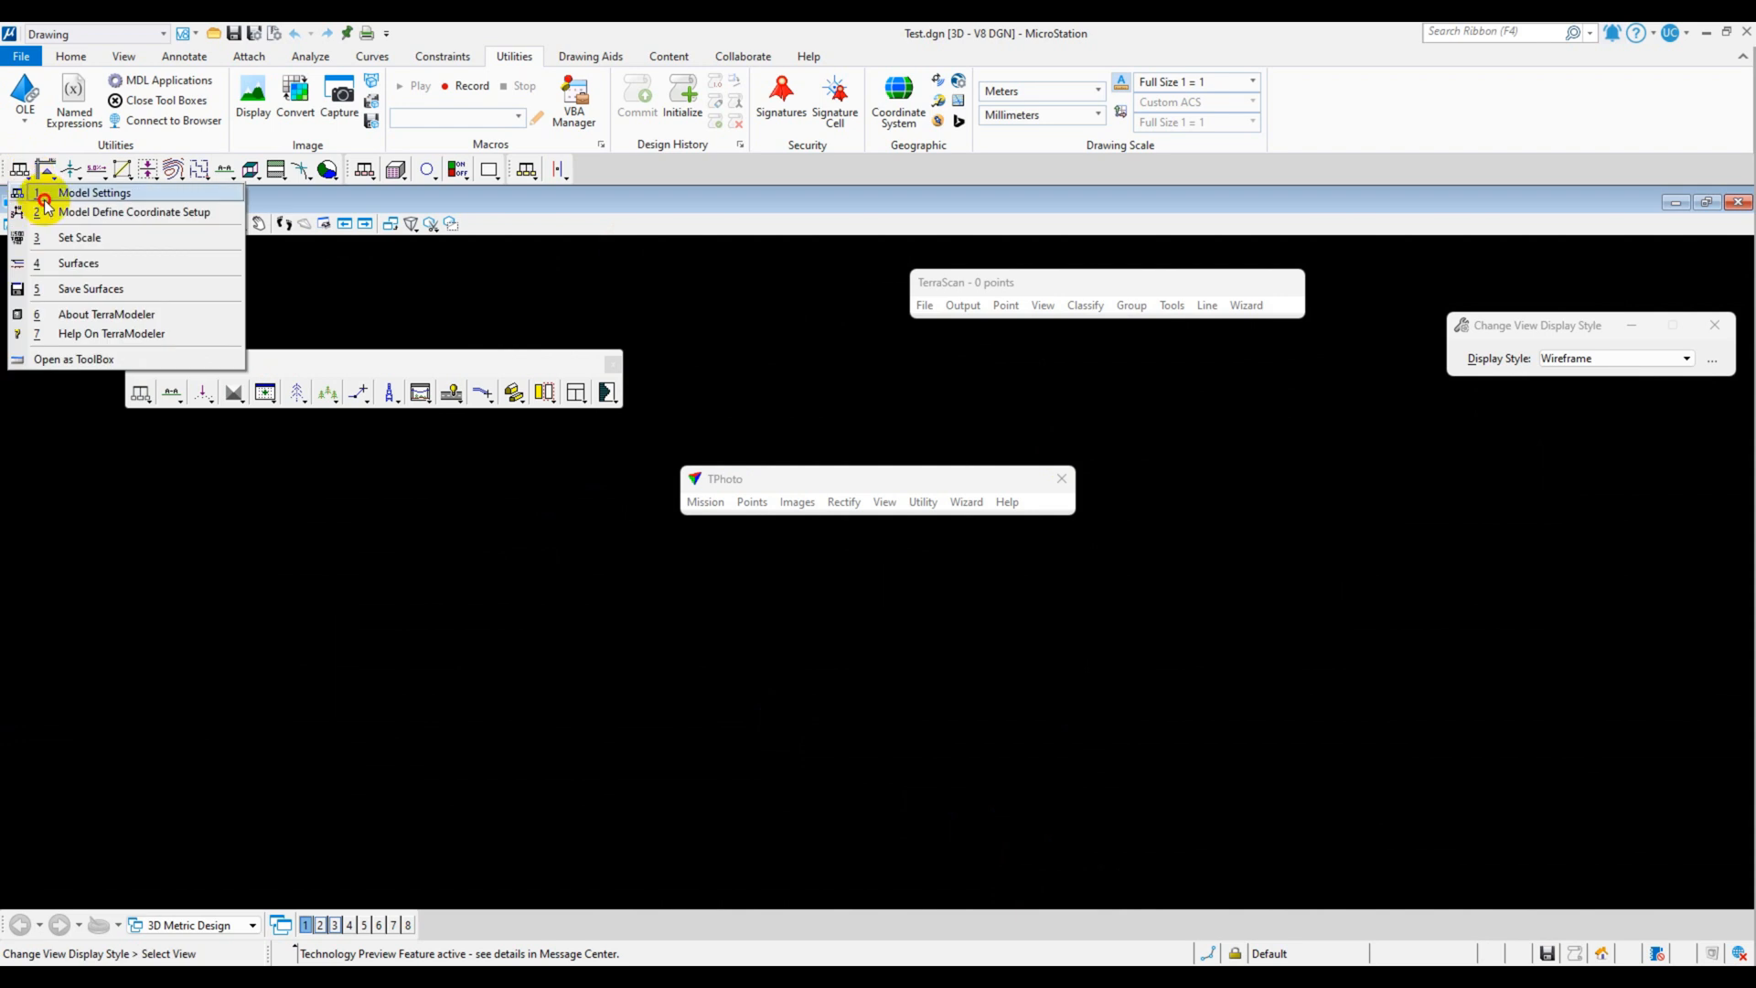
left_click(44, 198)
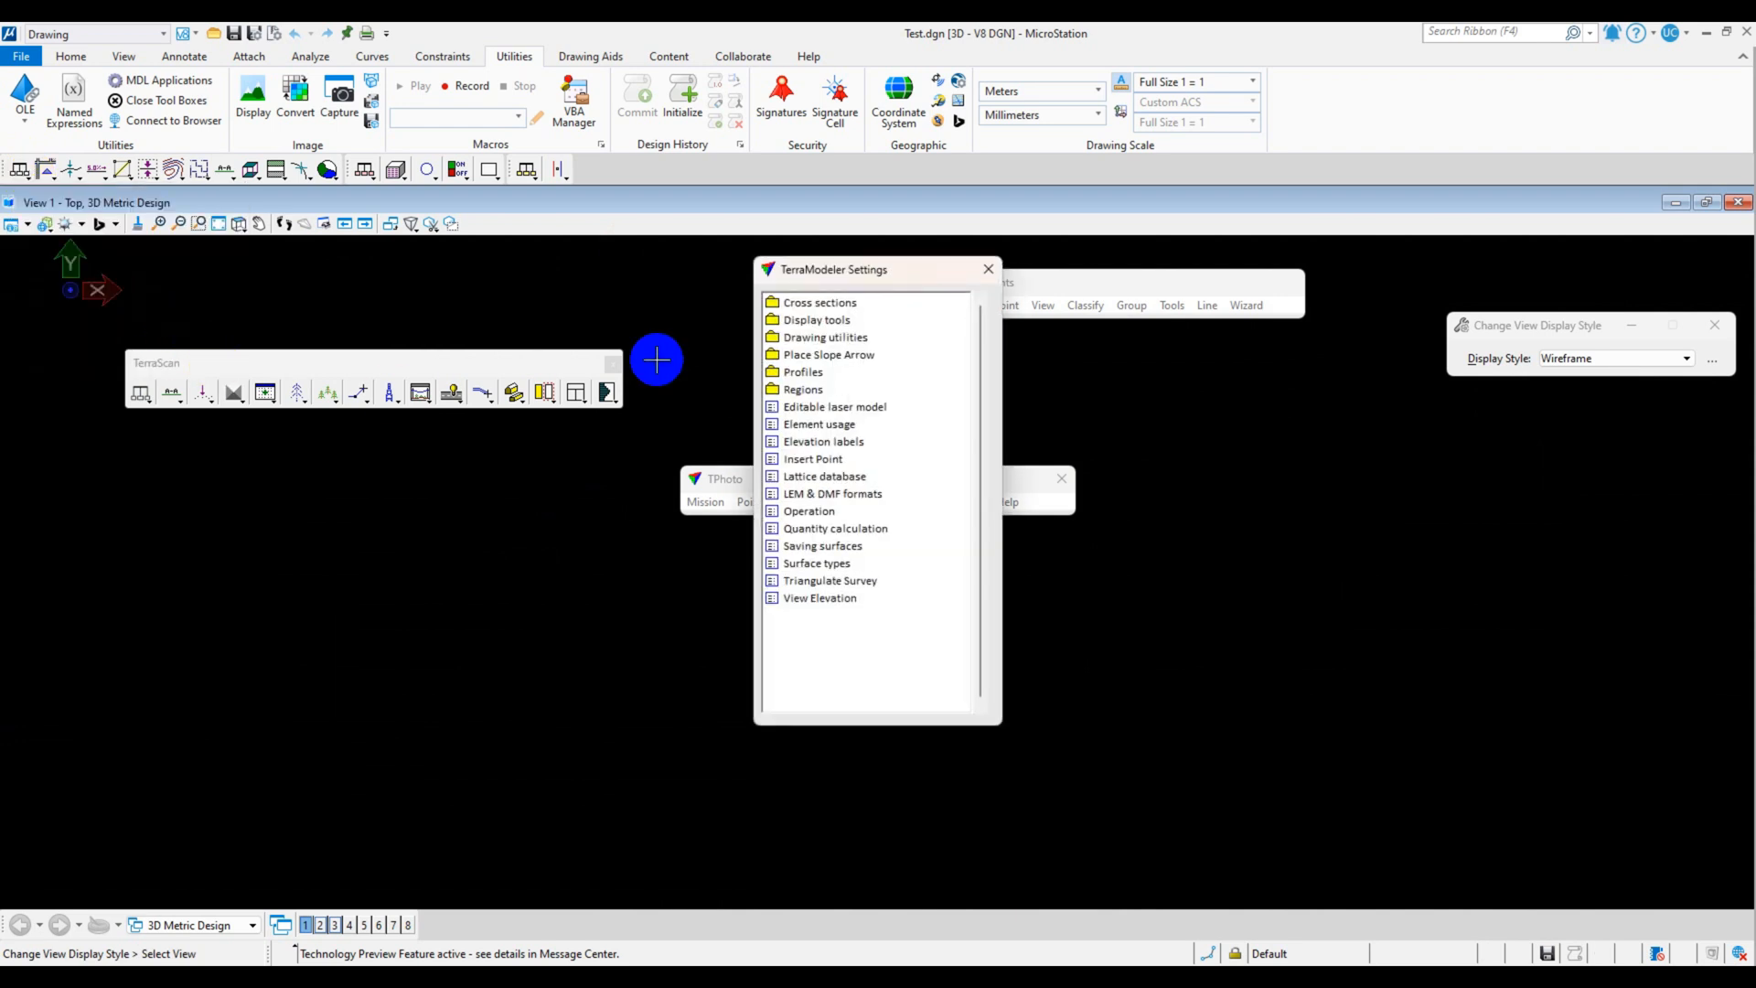
left_click(984, 274)
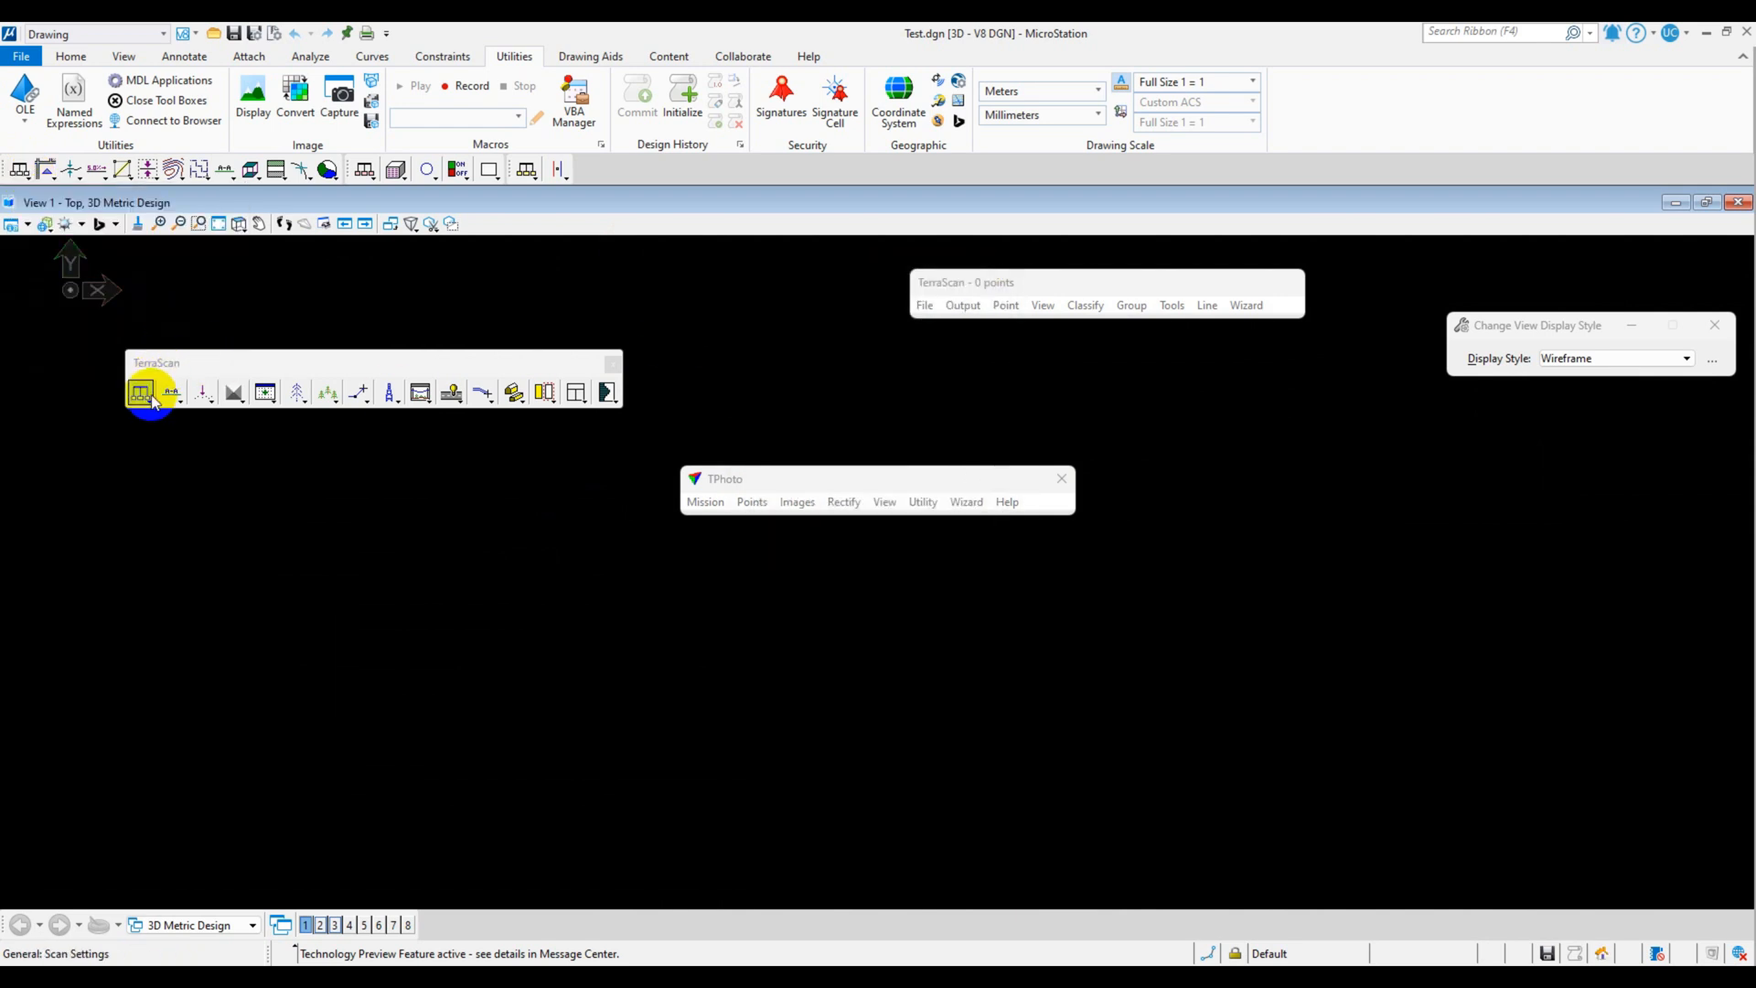
- Start a new TerraScan project with the description Test and LAS 1.2 as its storage format
left_click(147, 395)
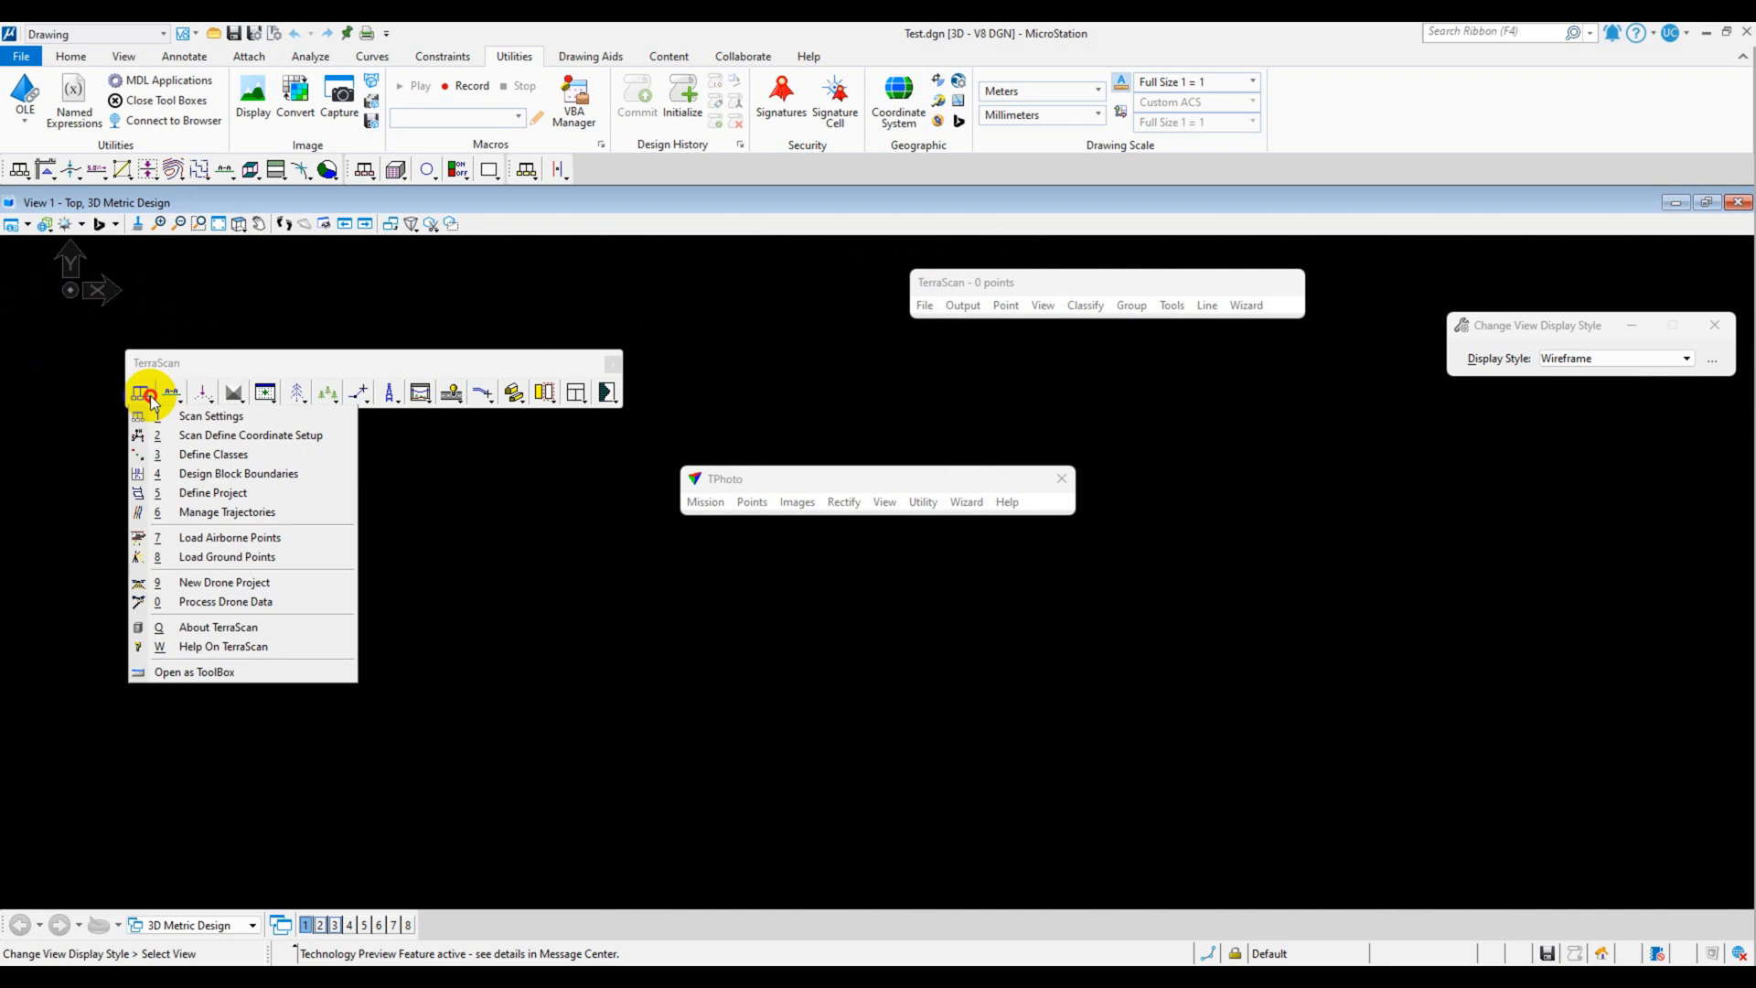
left_click(199, 494)
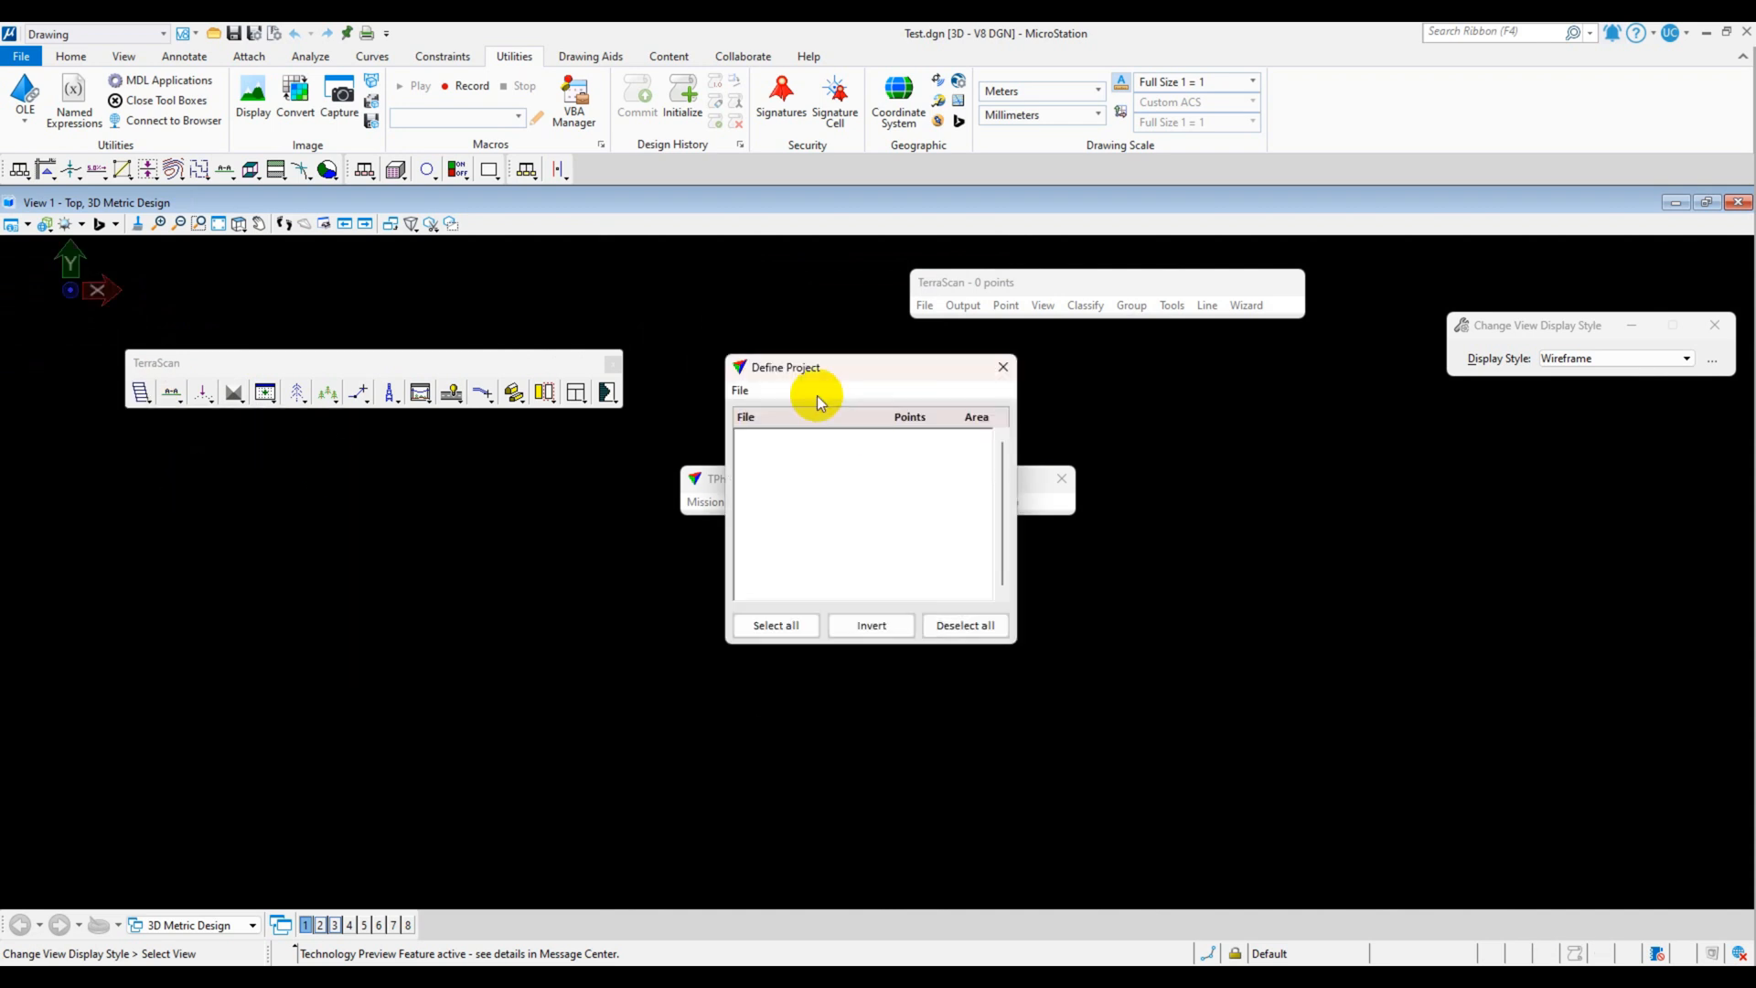
left_click(746, 390)
left_click(766, 412)
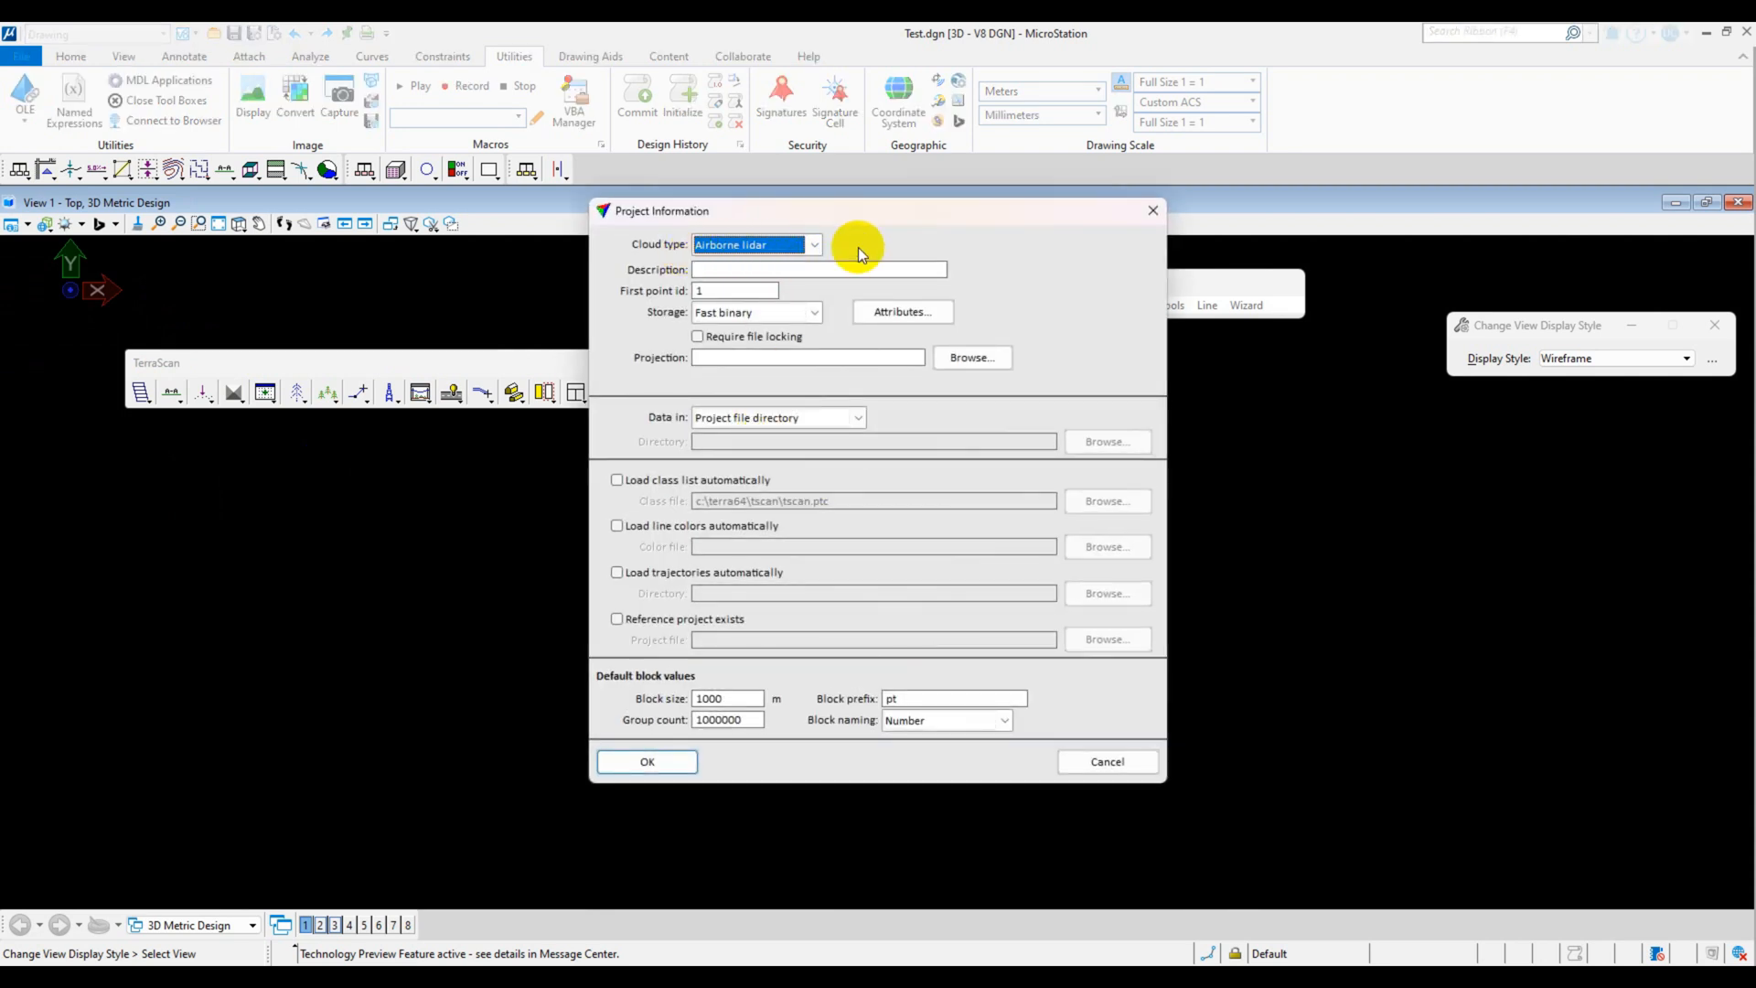
left_click(731, 271)
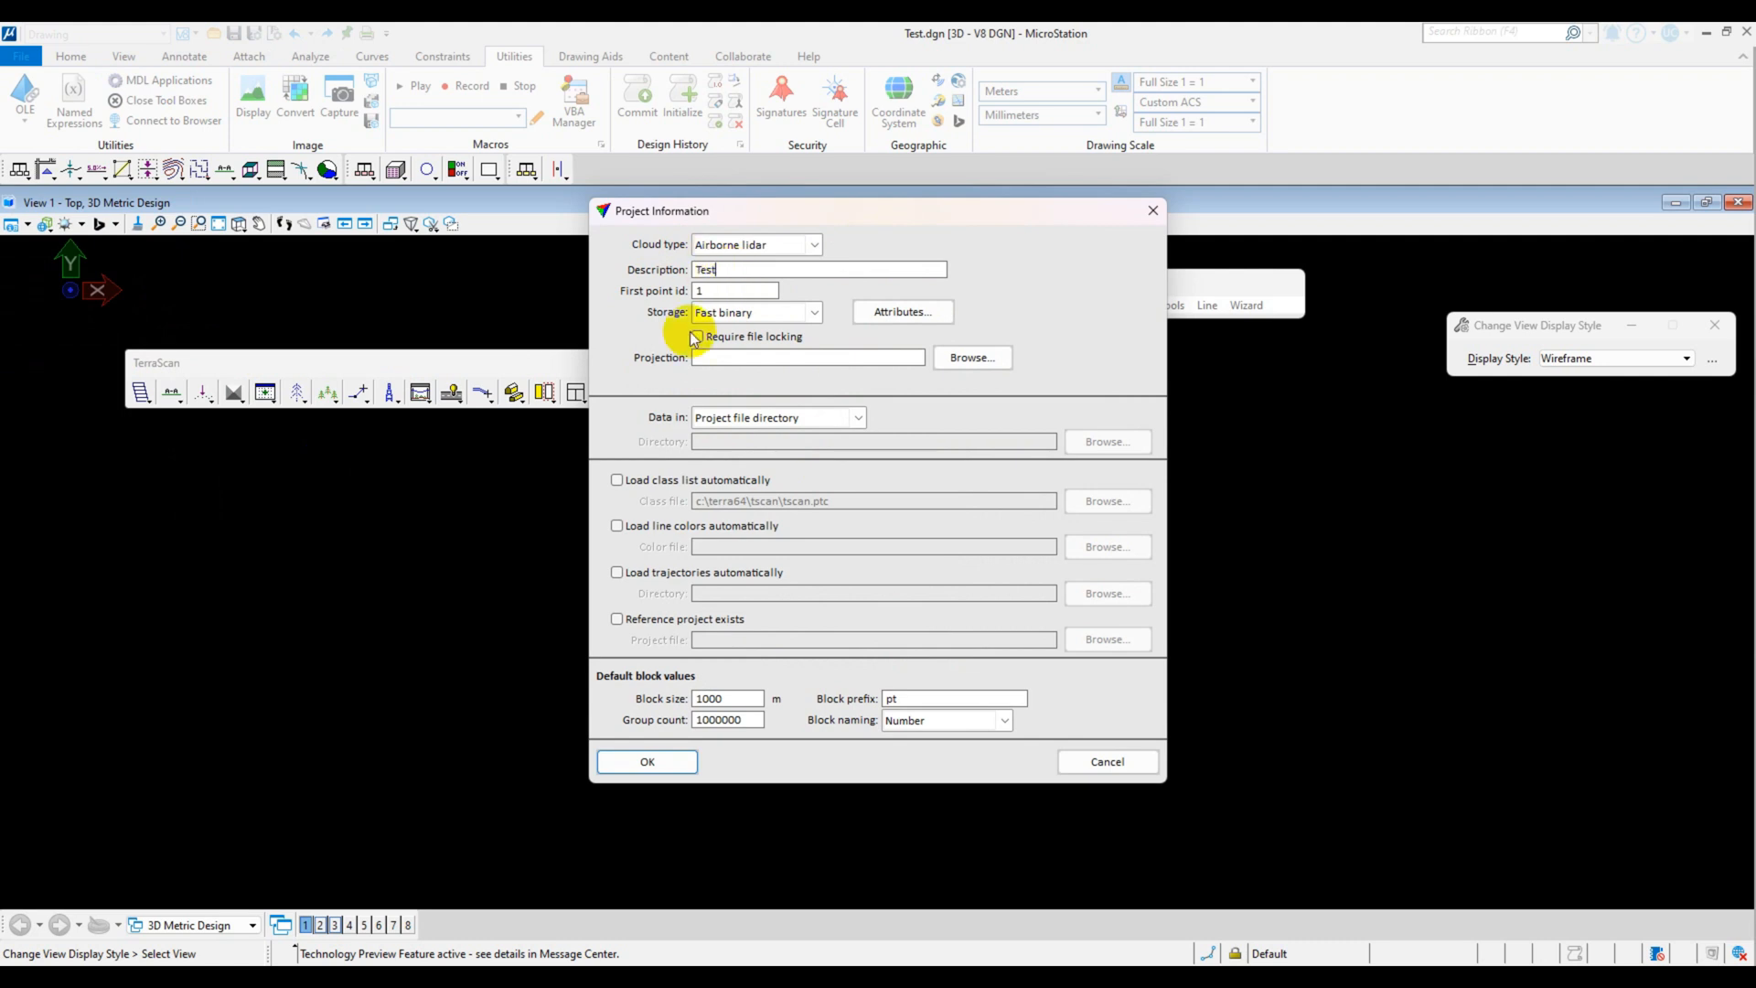
left_click(813, 313)
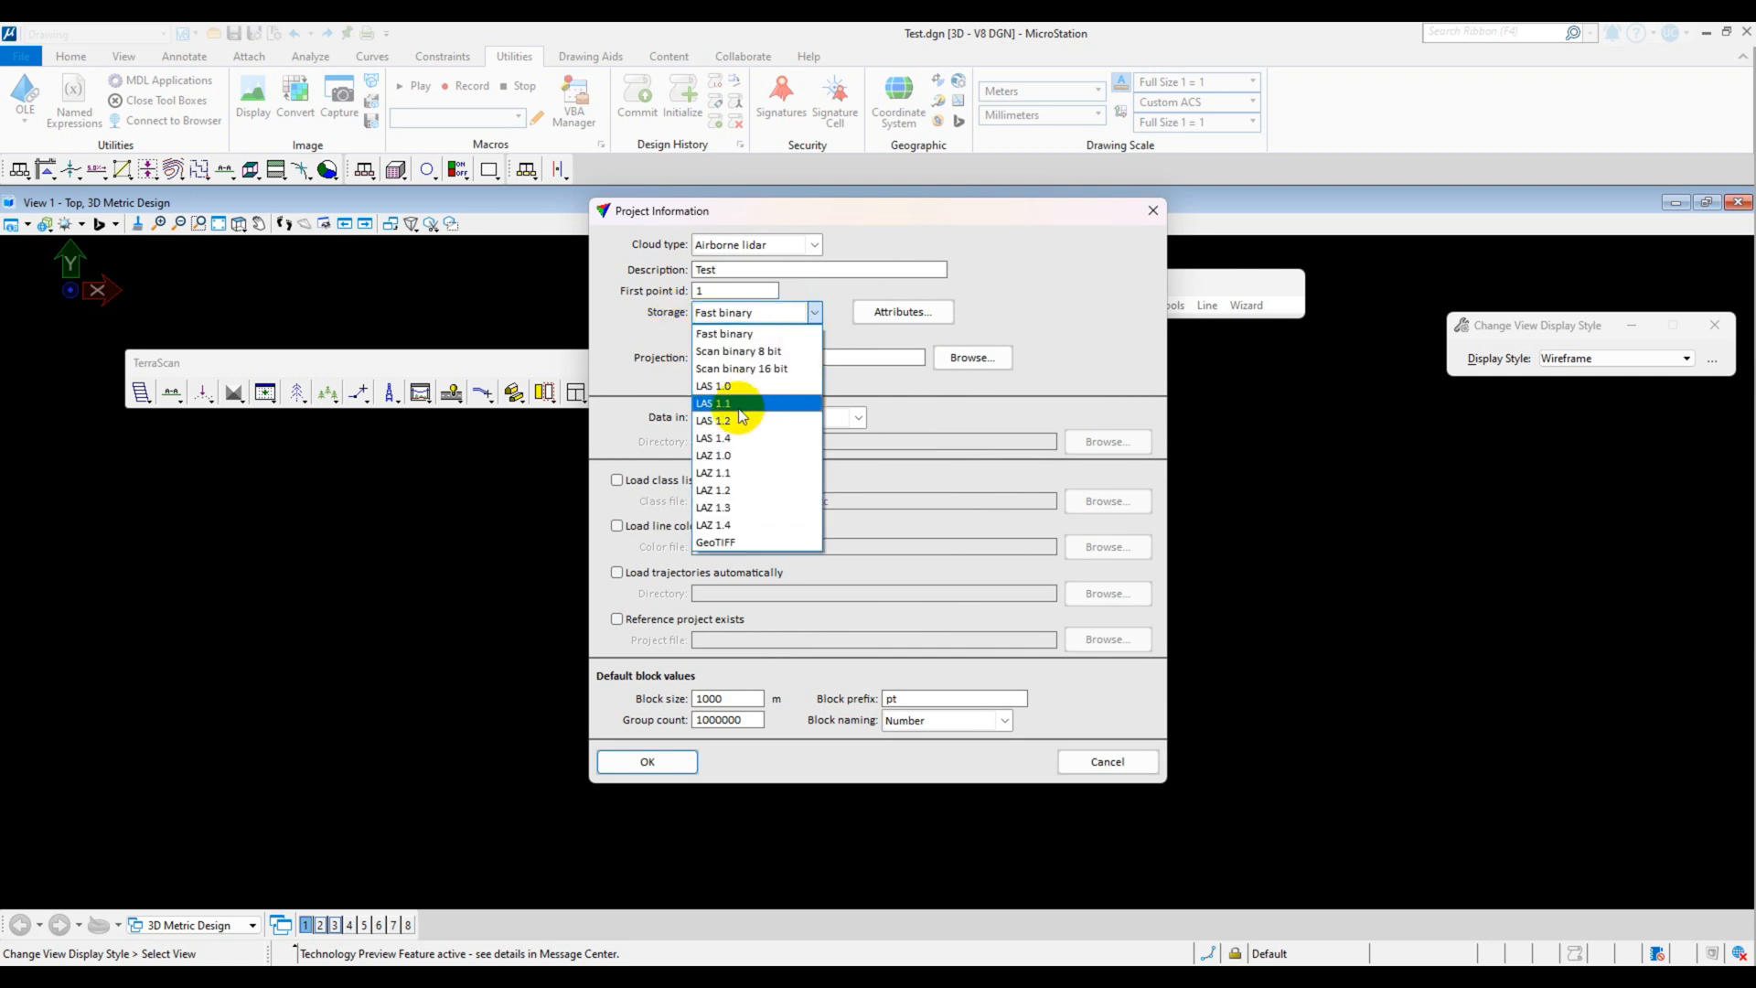
left_click(739, 421)
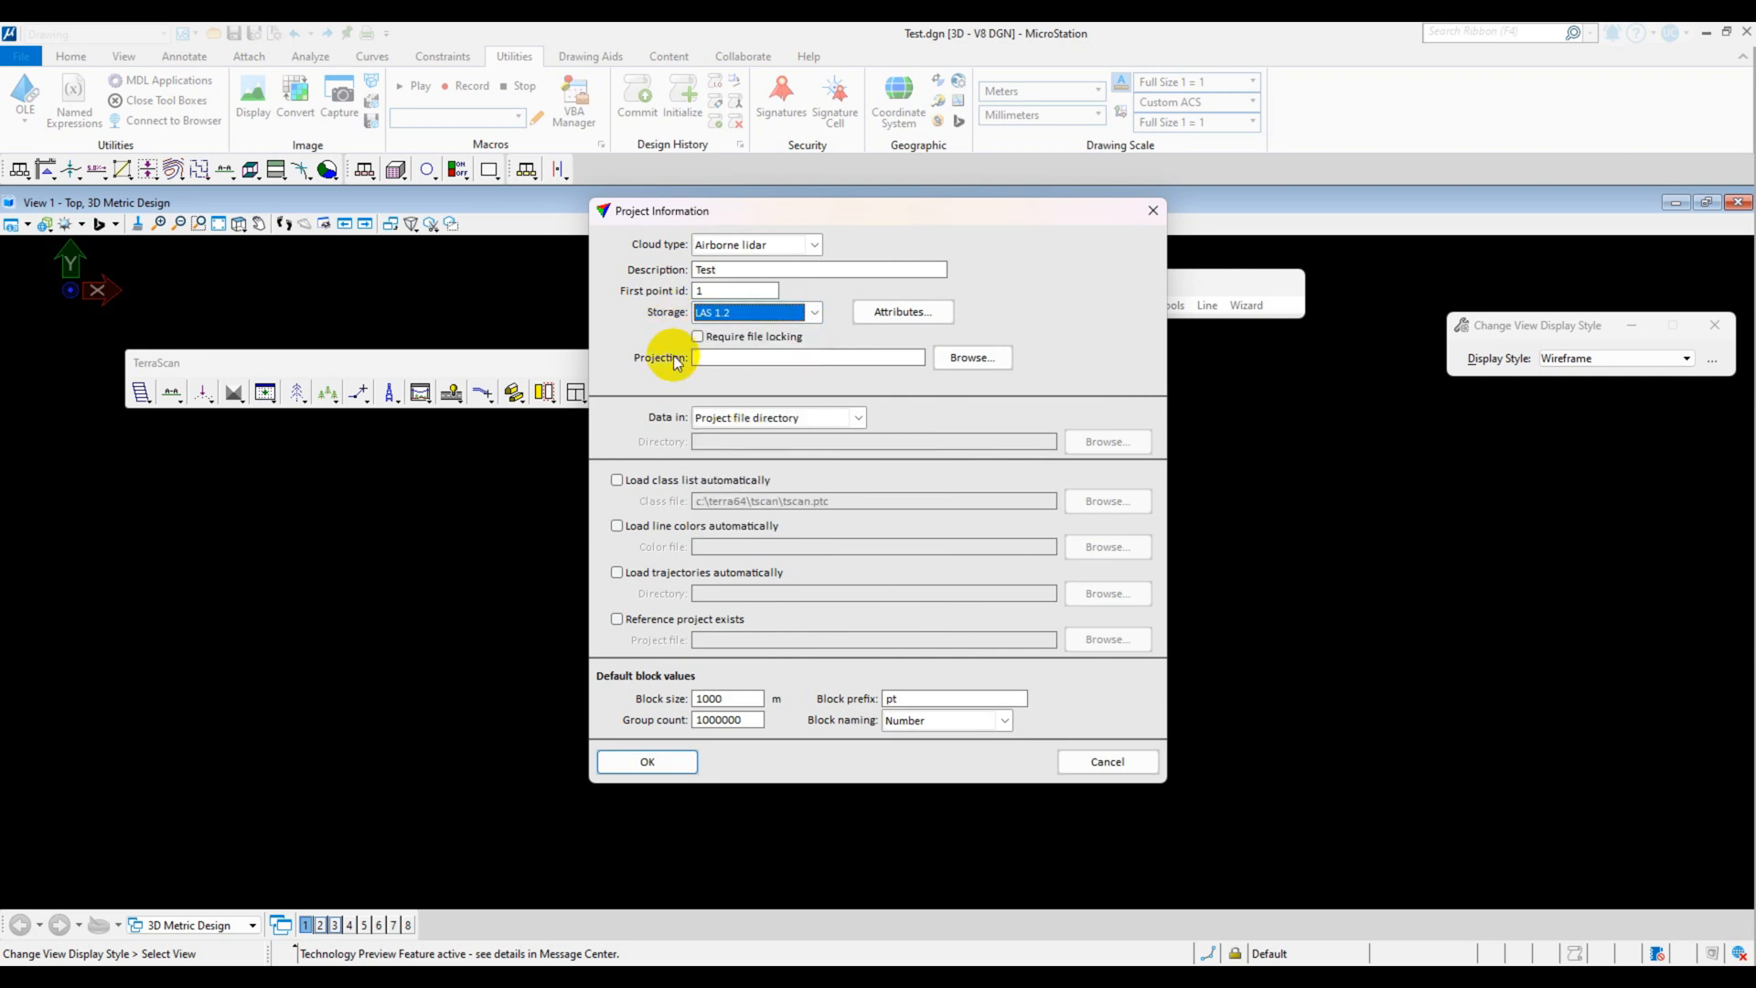
- Set the project's projection to EPSG 28992 Amersfoort / RD New and the default block size to 300 m
left_click(972, 357)
left_click(773, 310)
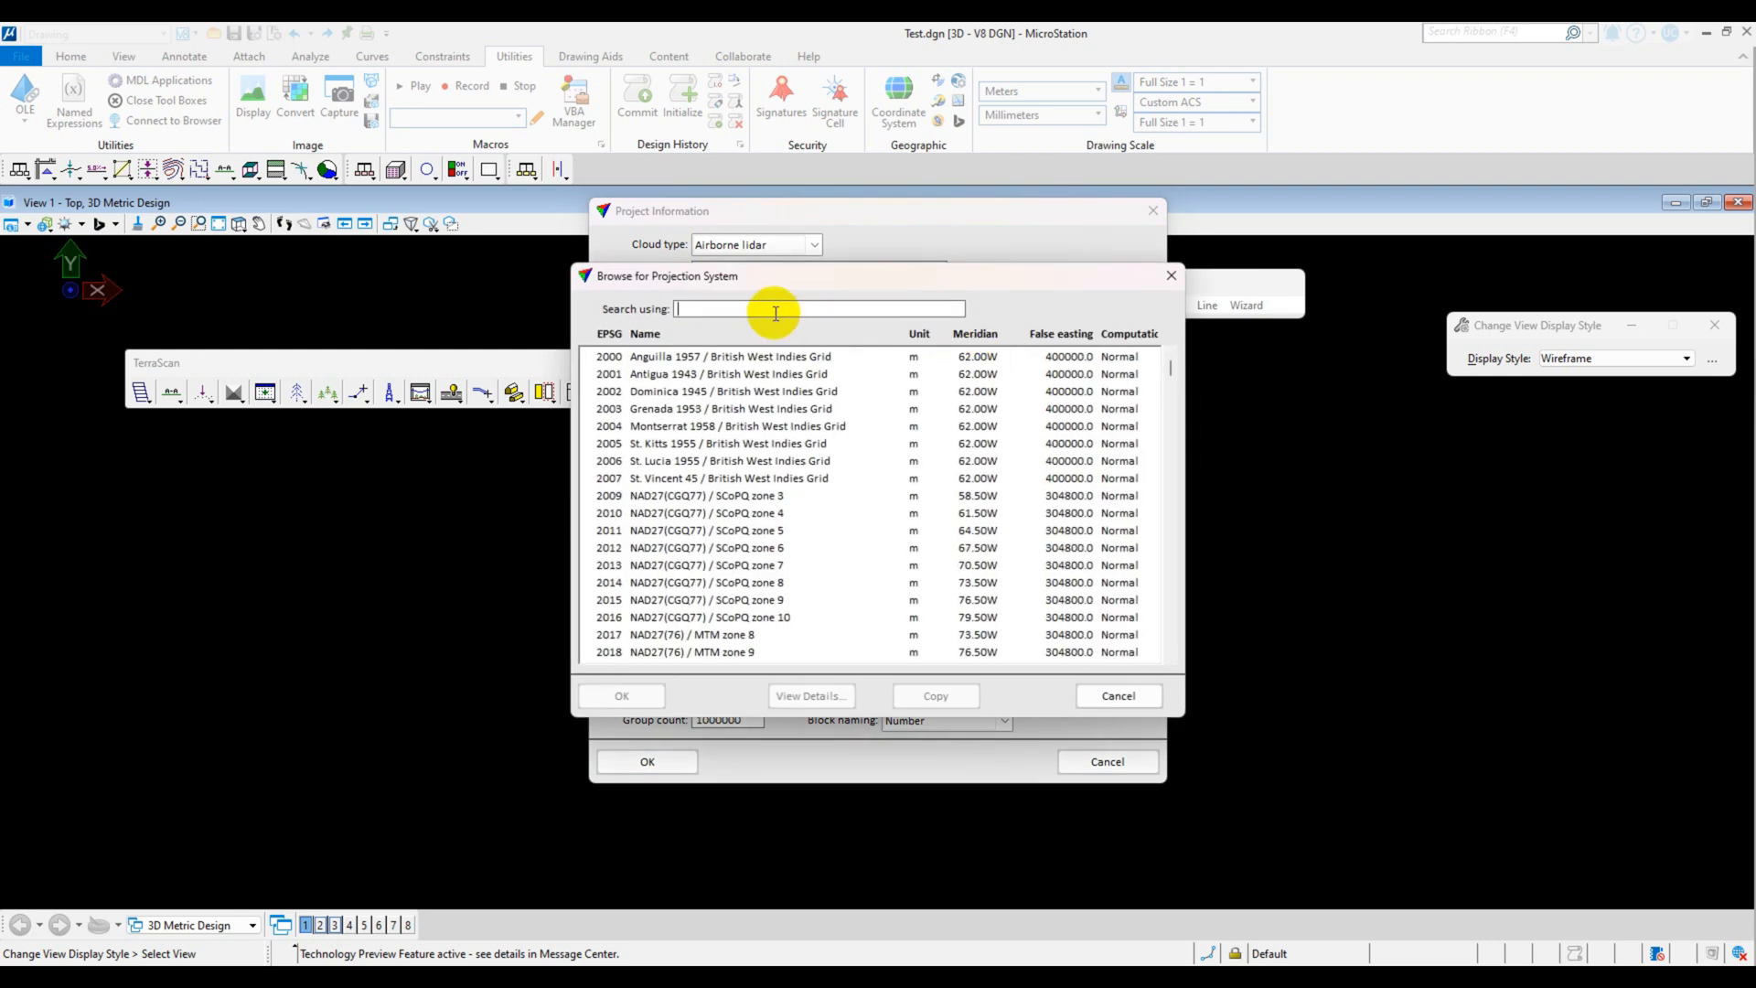
type("28992")
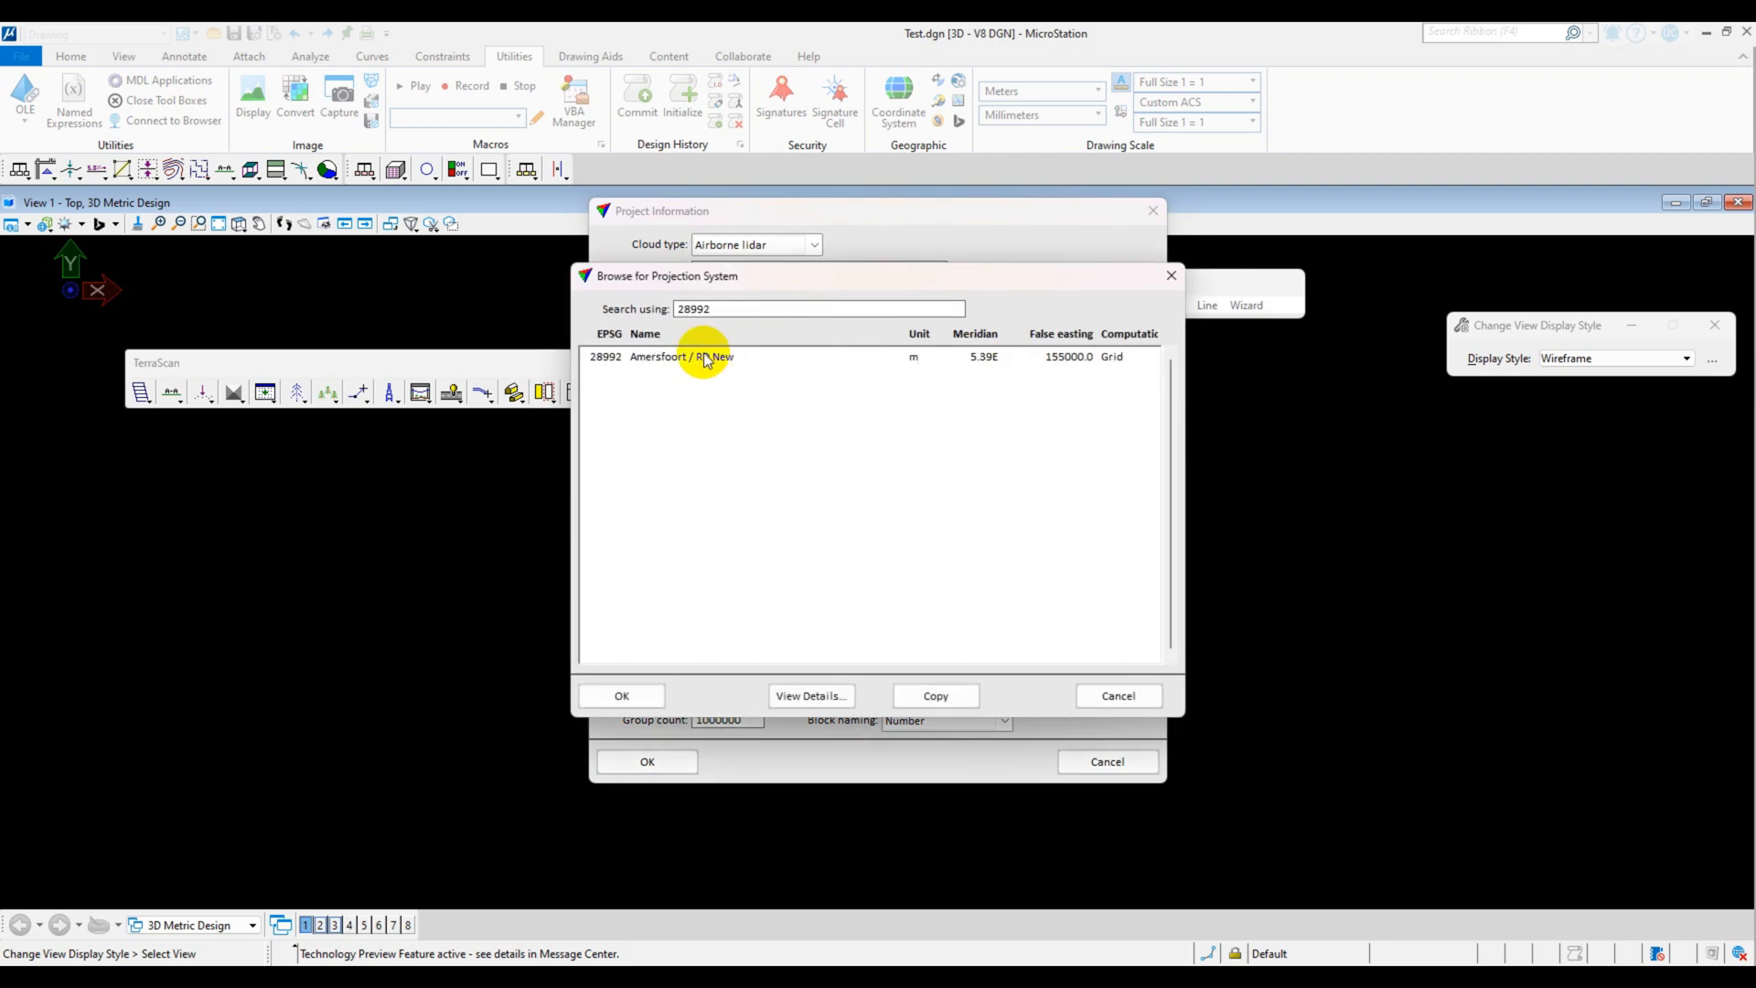
left_click(703, 357)
left_click(650, 695)
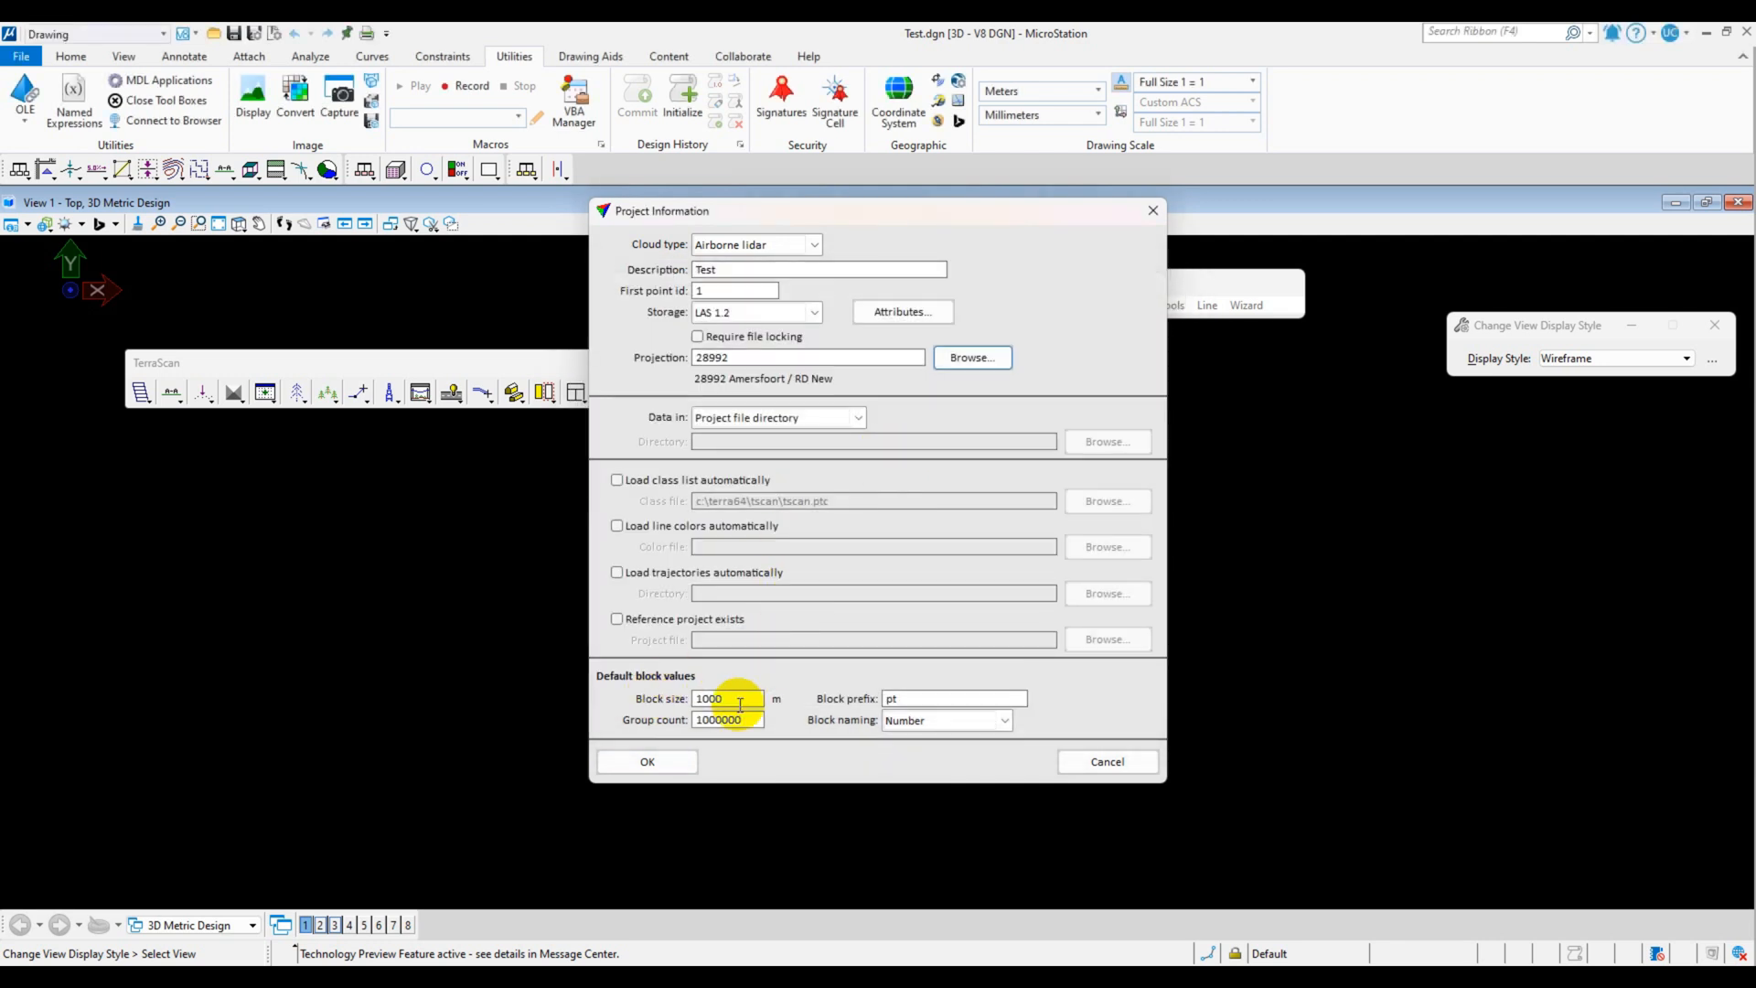
left_click_drag(740, 703, 633, 704)
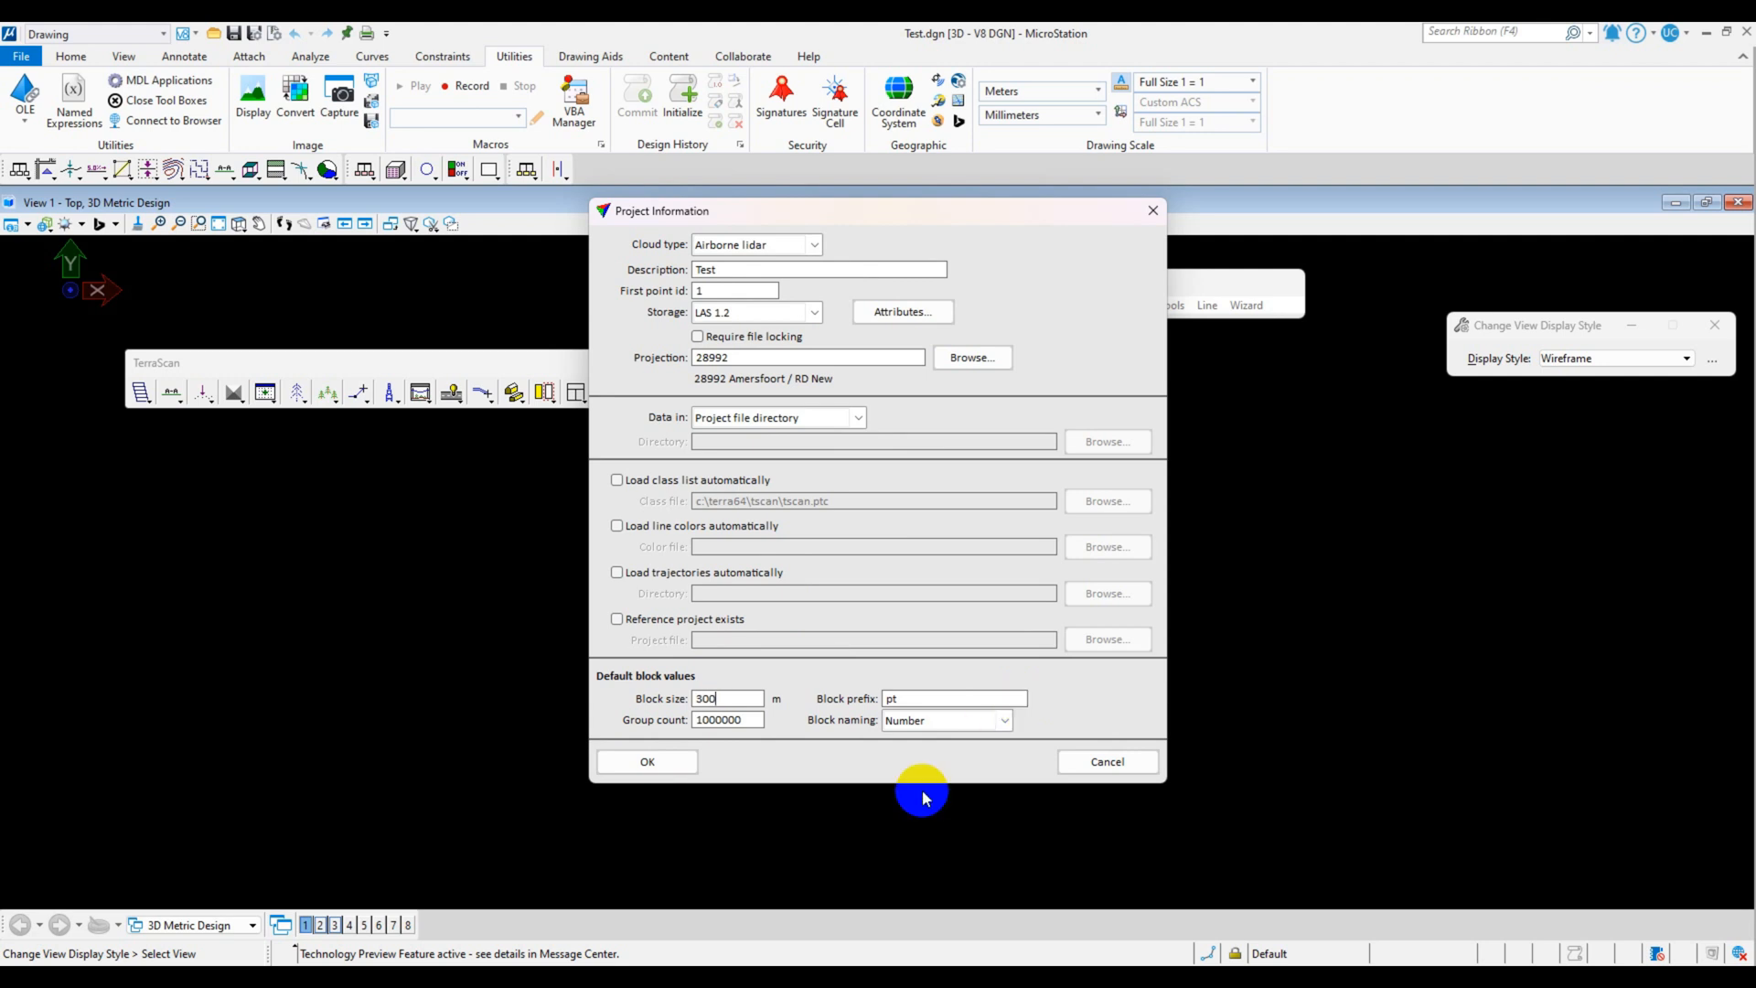
left_click(658, 766)
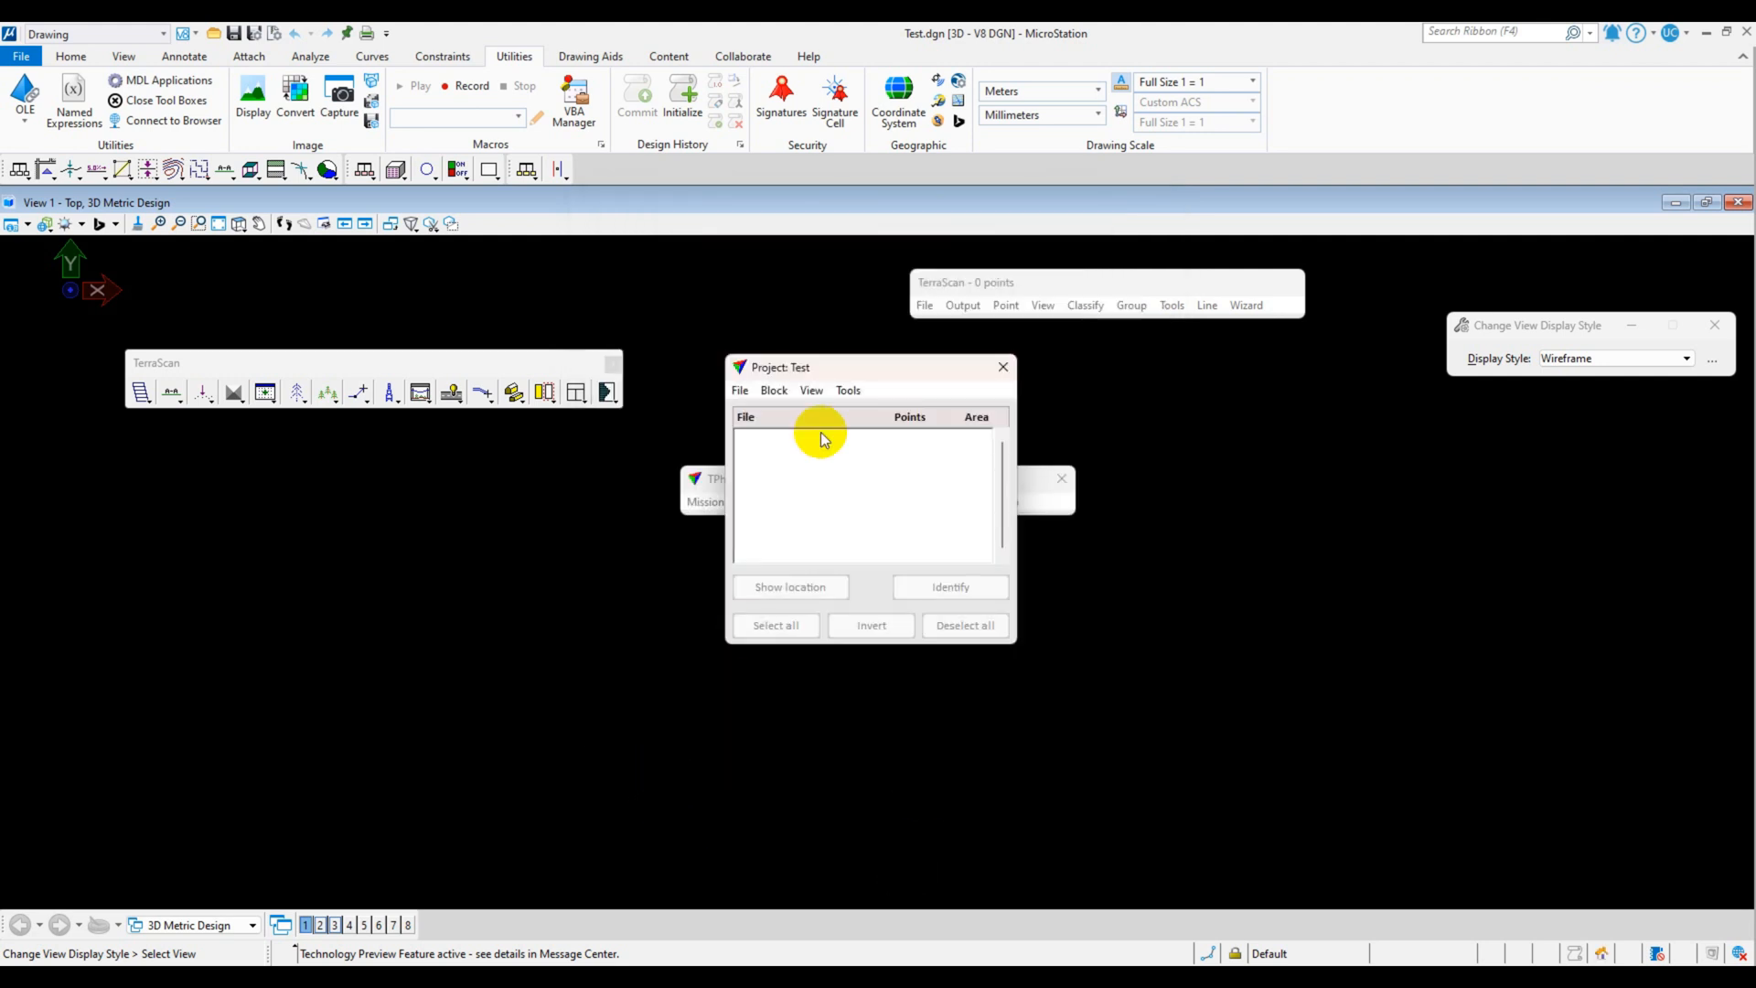
- Save the project as Test.prj in the LAS folder of 3D building digitization
left_click(743, 391)
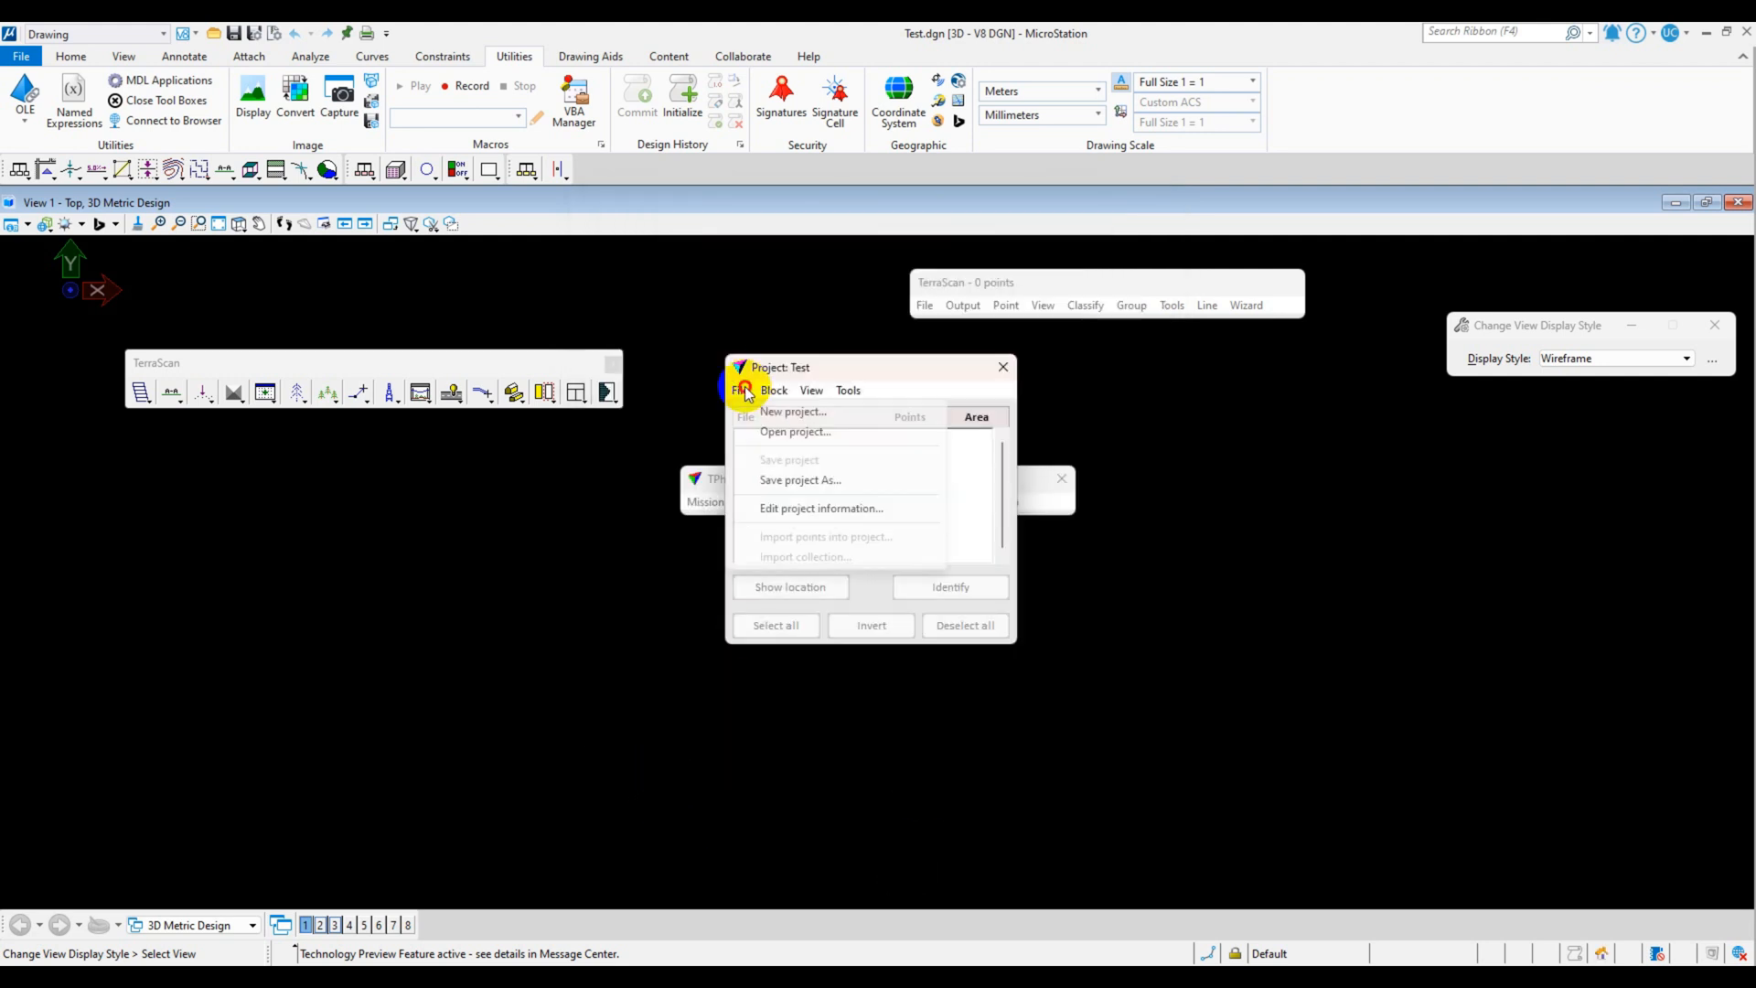
left_click(782, 482)
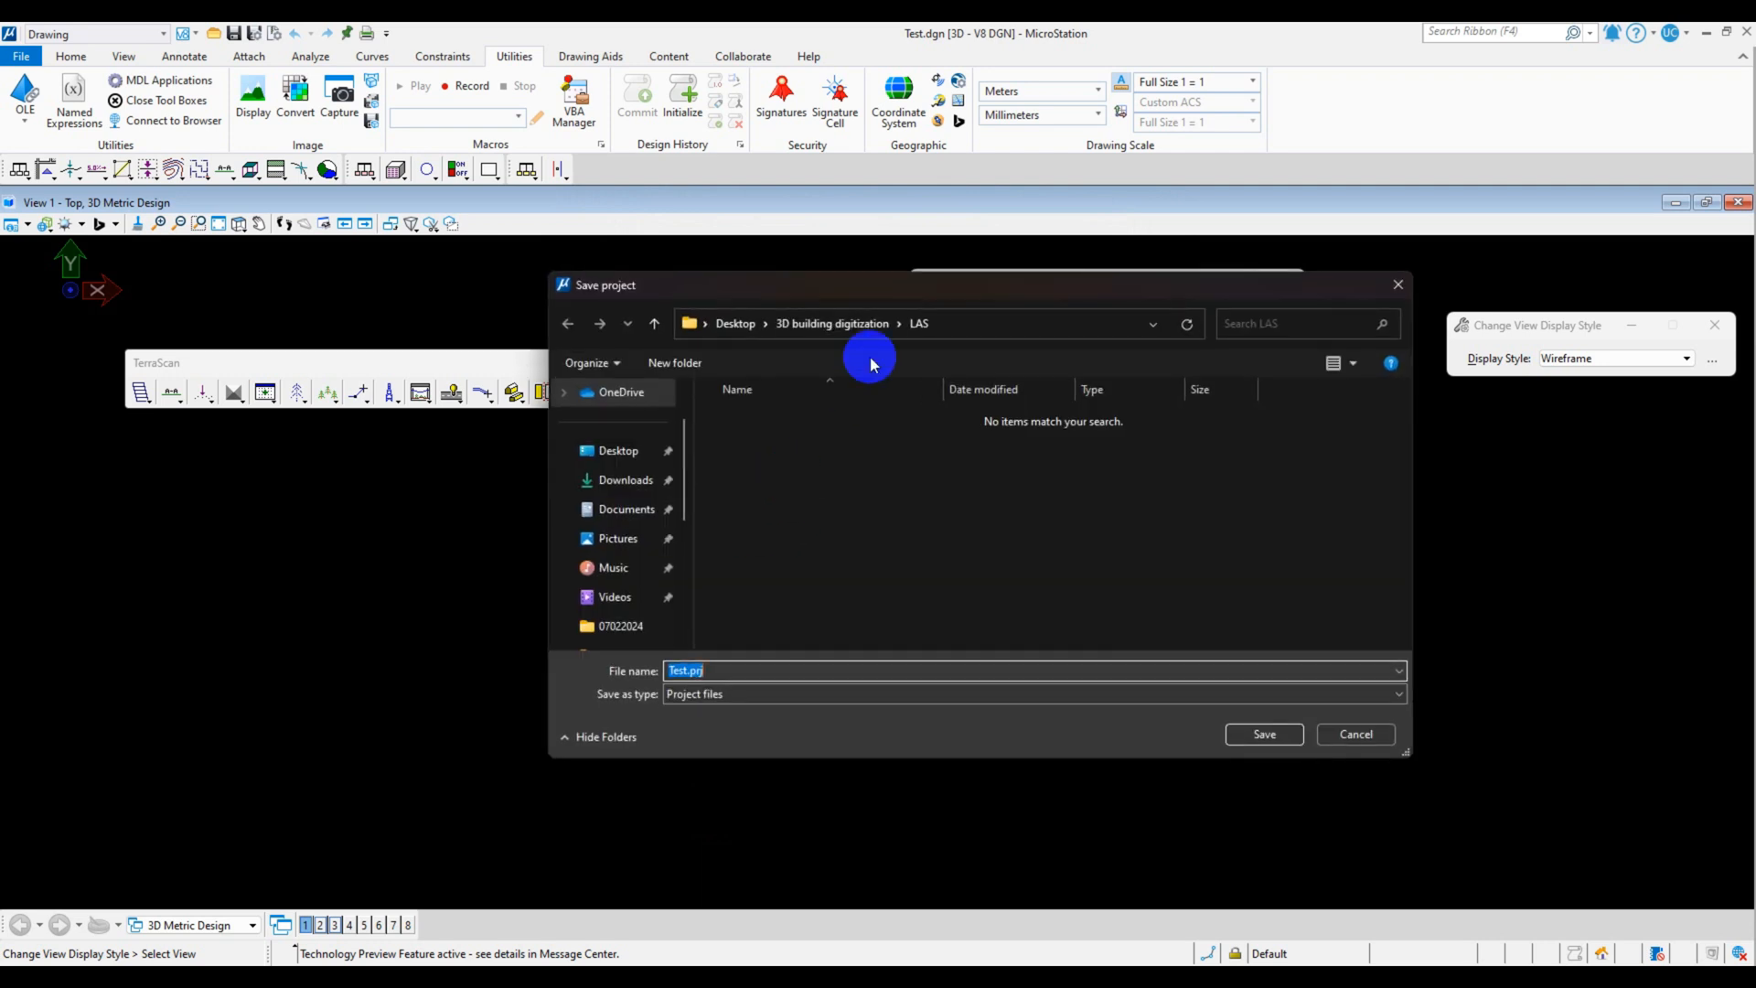
left_click(842, 329)
double_click(750, 480)
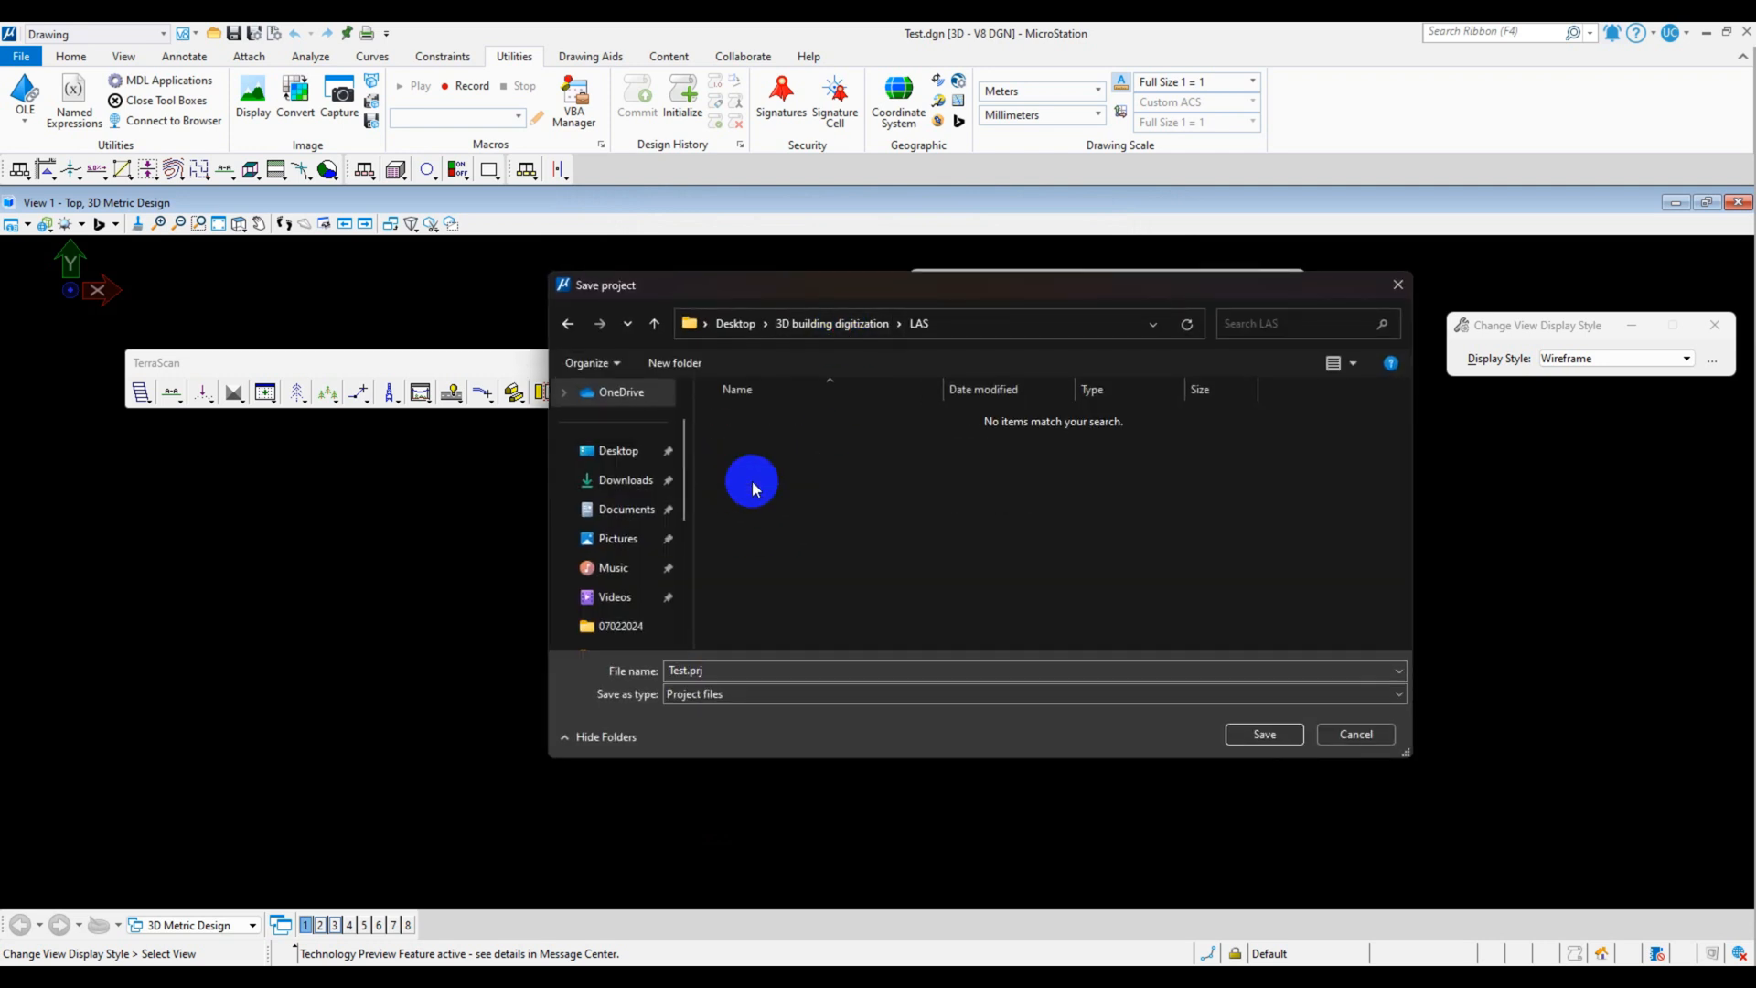
left_click(1253, 745)
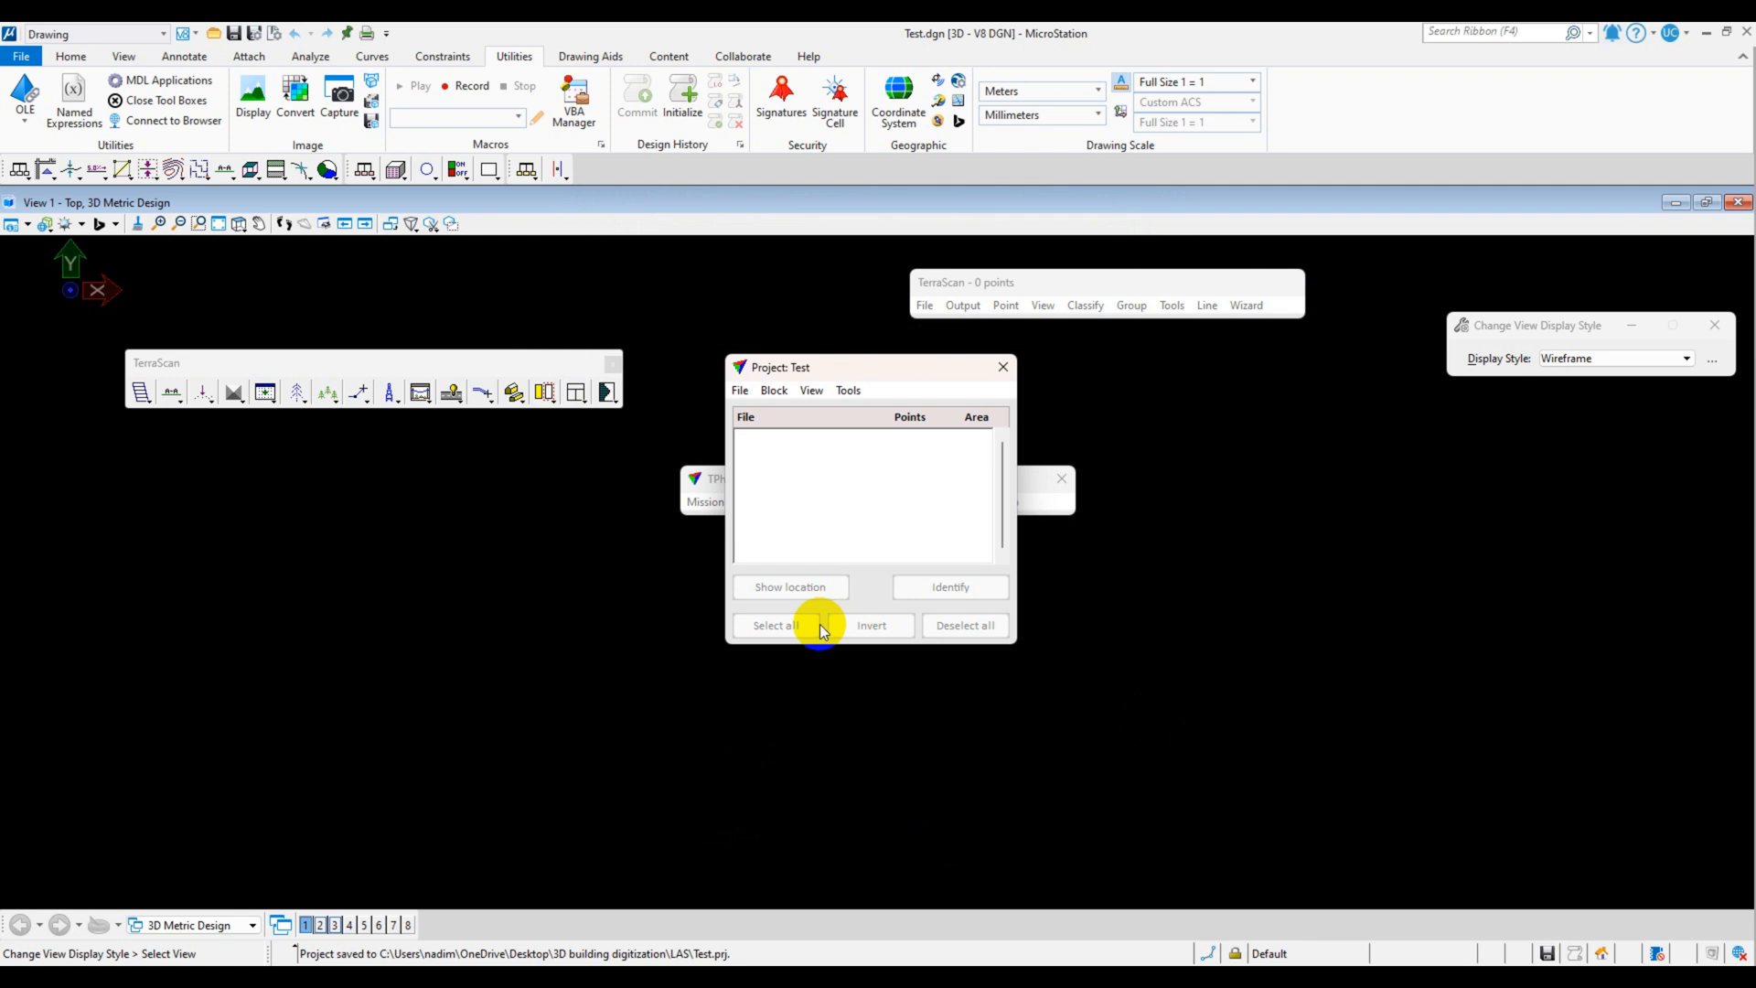
- Choose 50FN1.LAZ and 50FN2.LAZ from the Cloude folder for import into the project
left_click(739, 393)
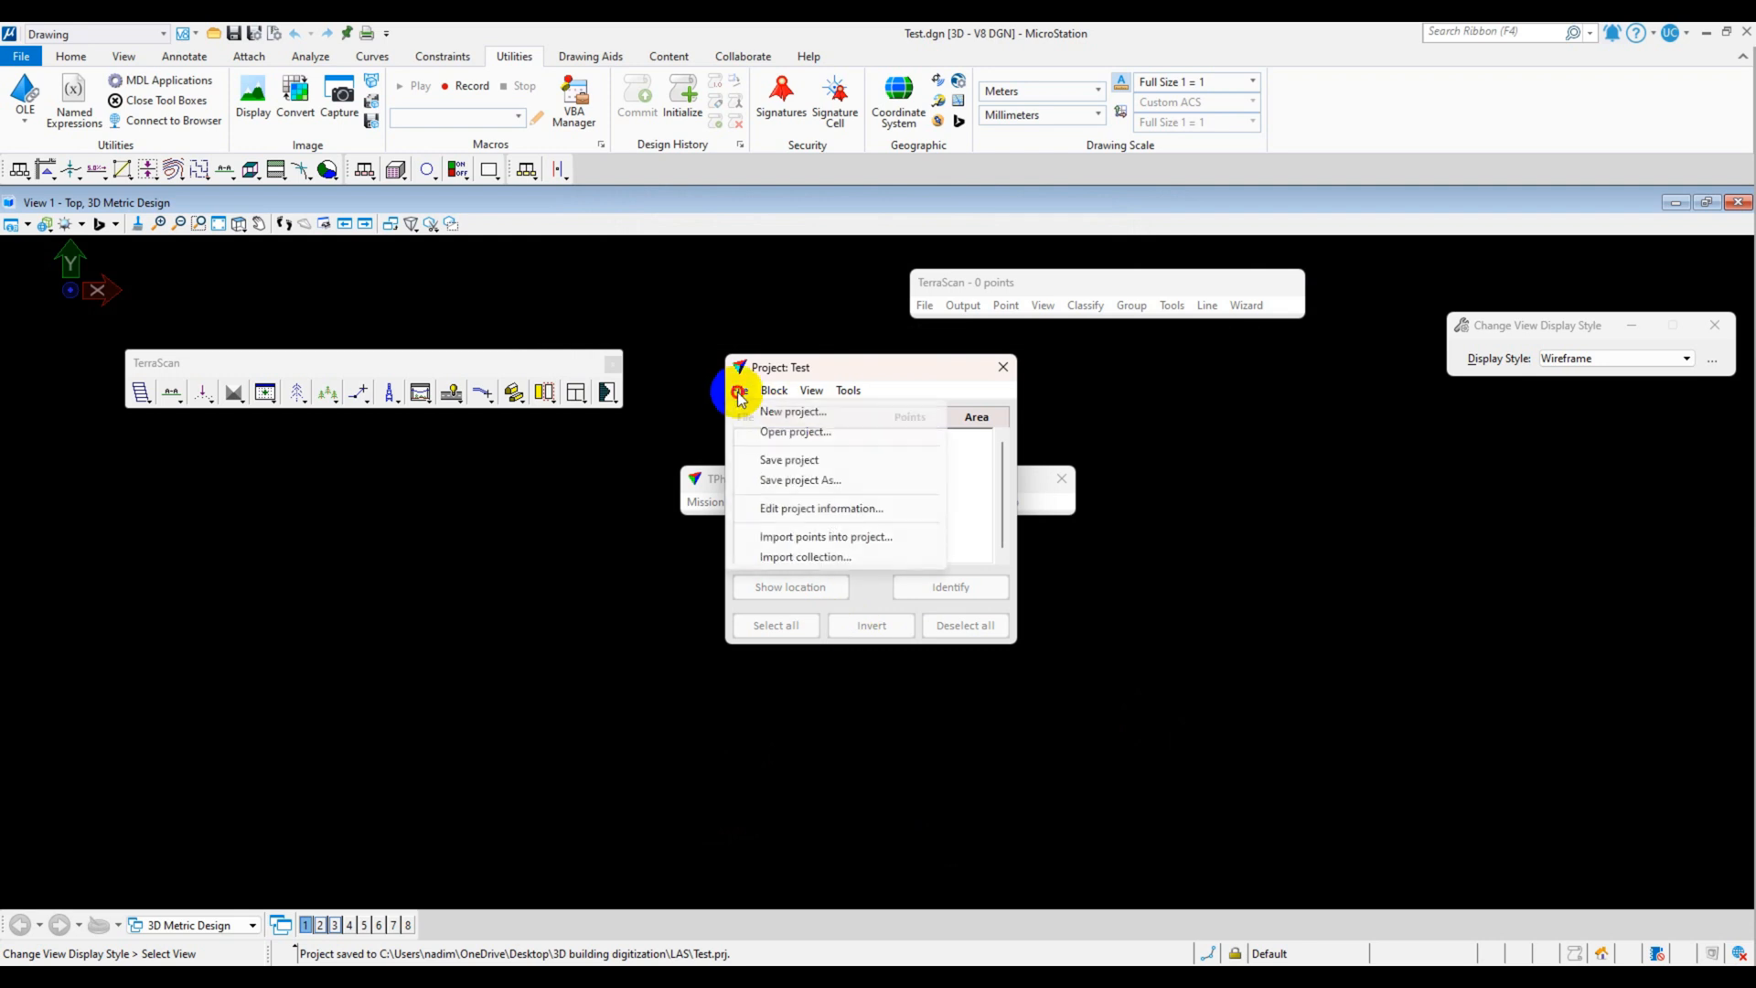
left_click(806, 540)
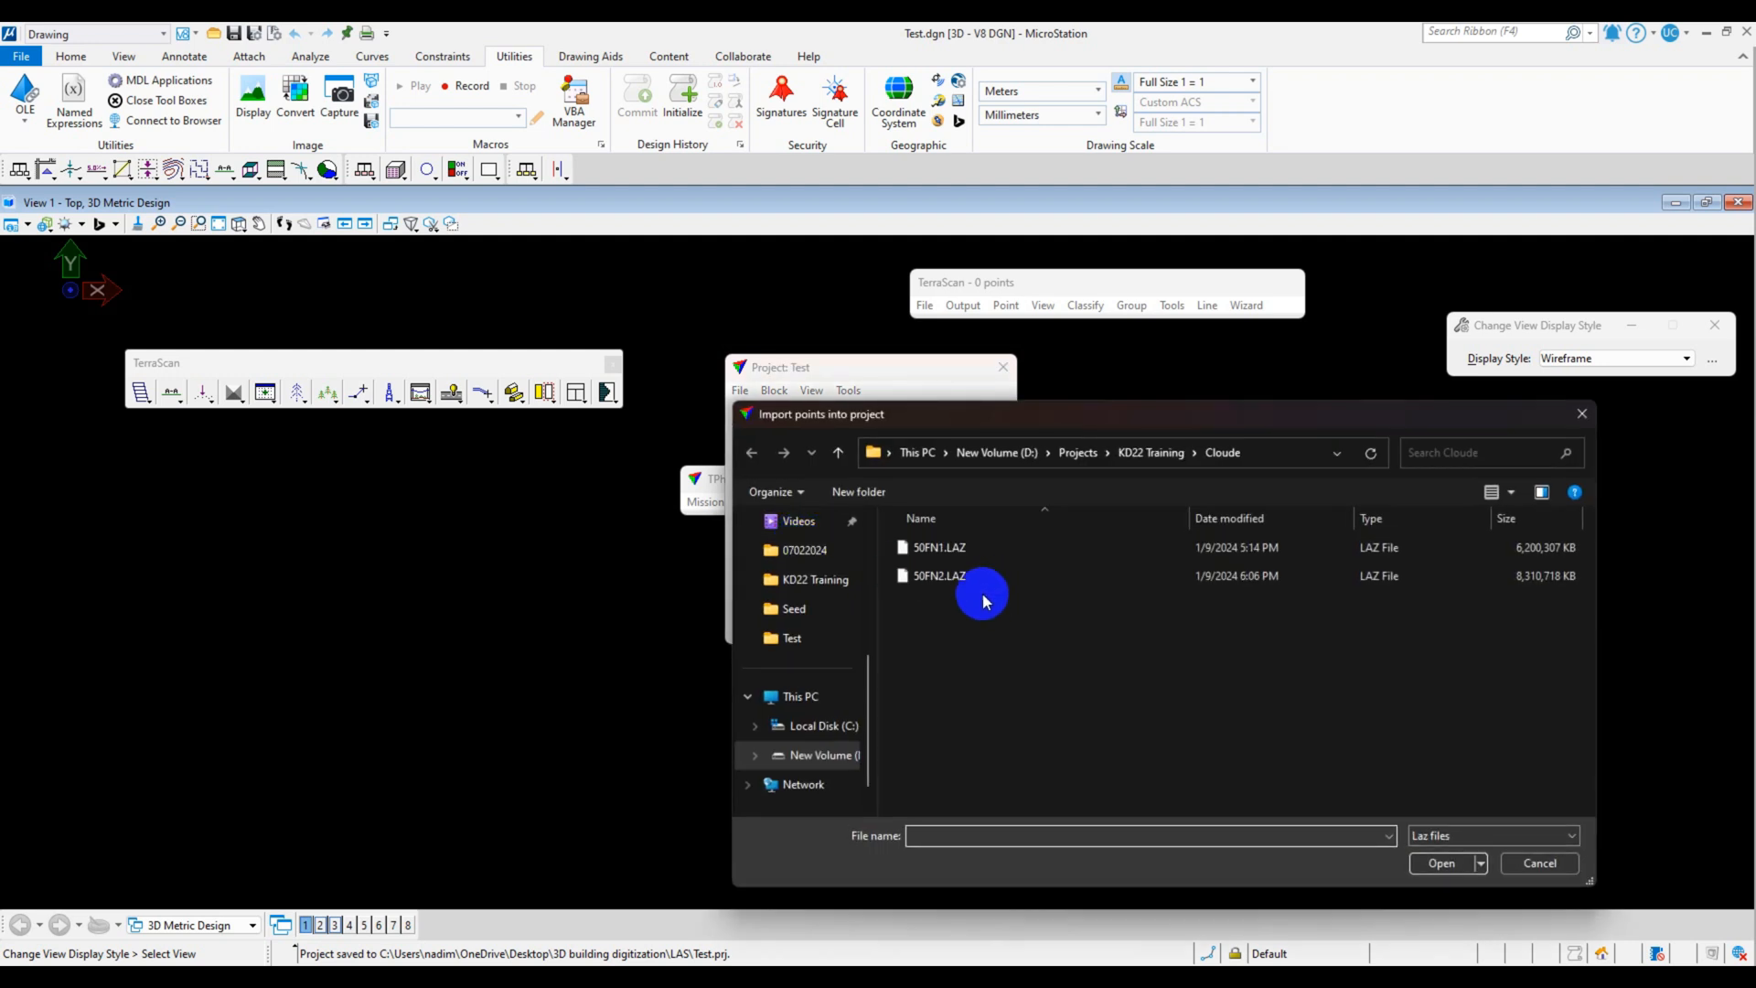
left_click(941, 548)
left_click(952, 577, "shift")
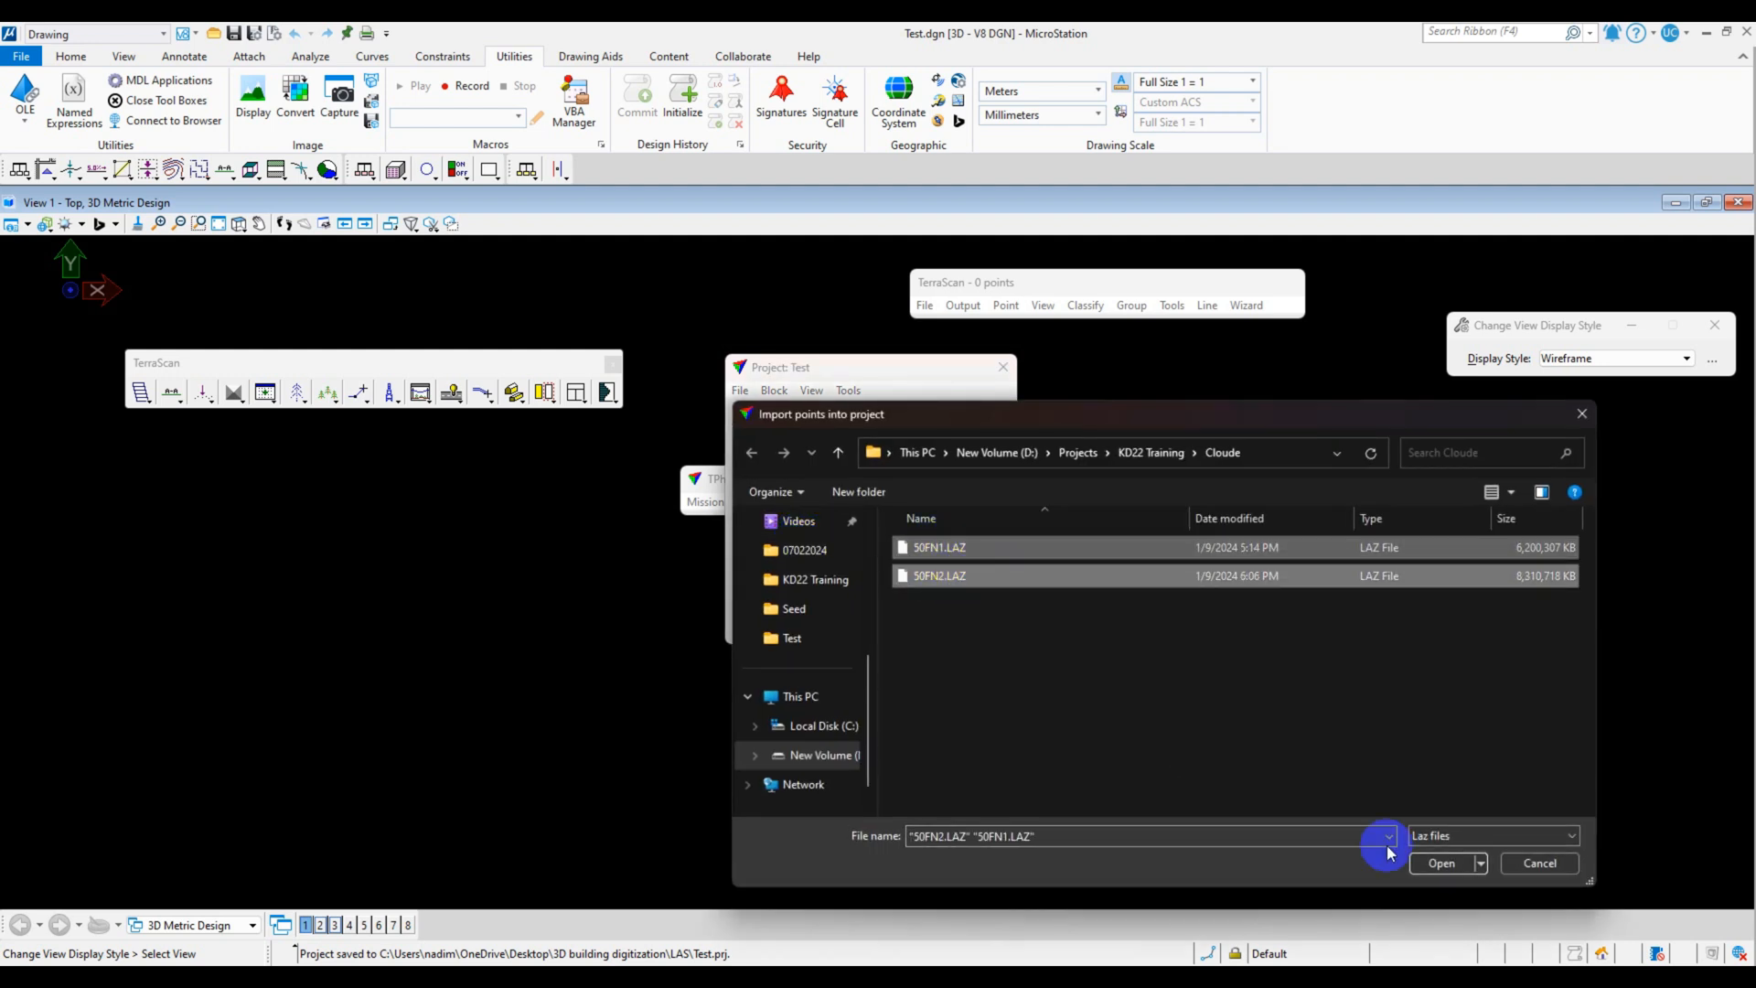
left_click(1452, 871)
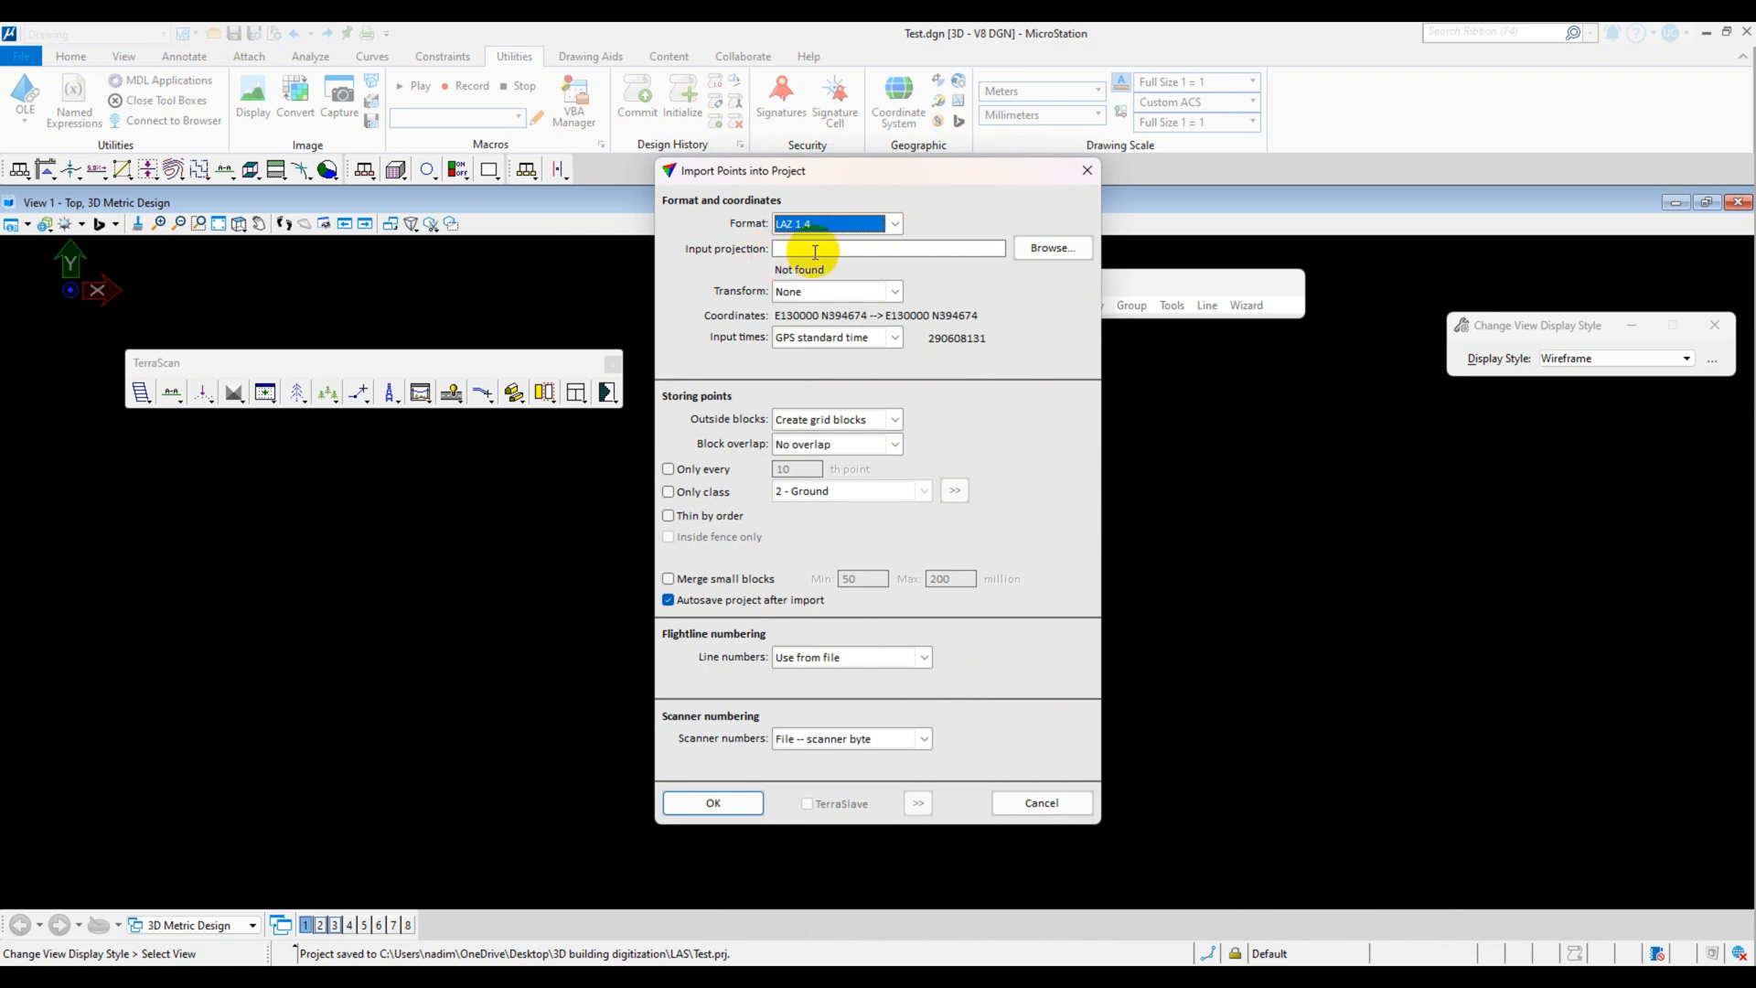
- Import the points with input projection 28992 Amersfoort / RD New, creating grid blocks without overlap
left_click(1032, 257)
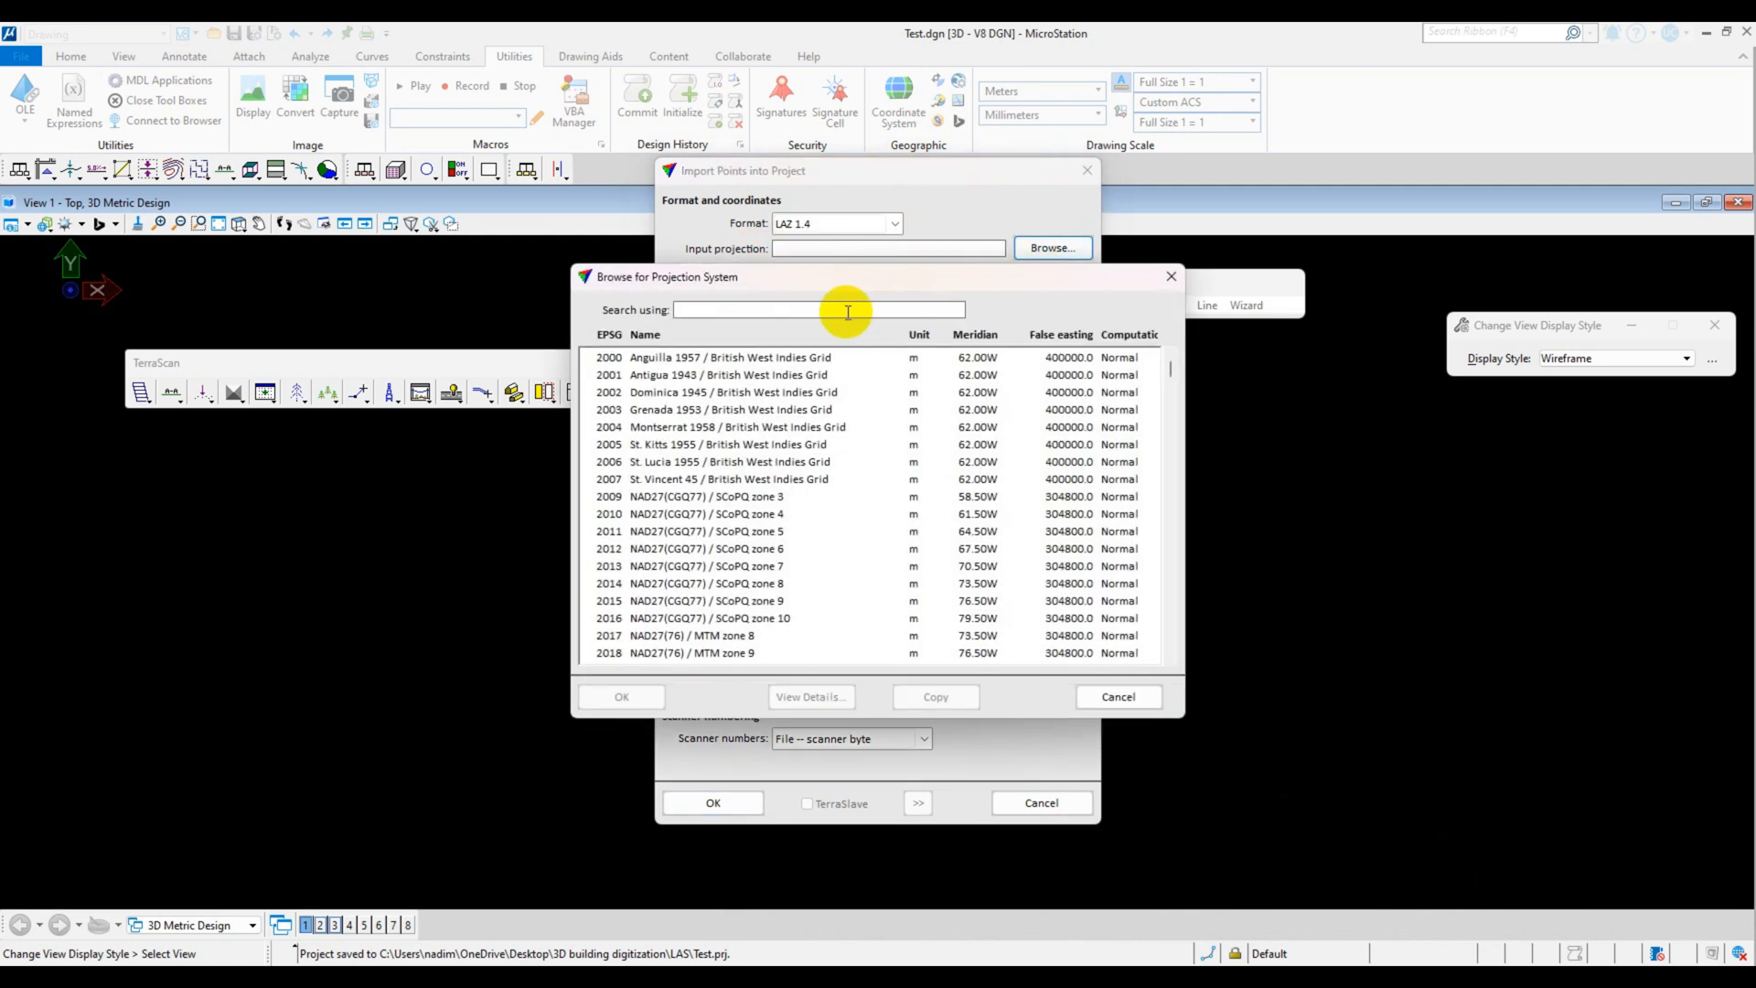
left_click(848, 312)
type("28992")
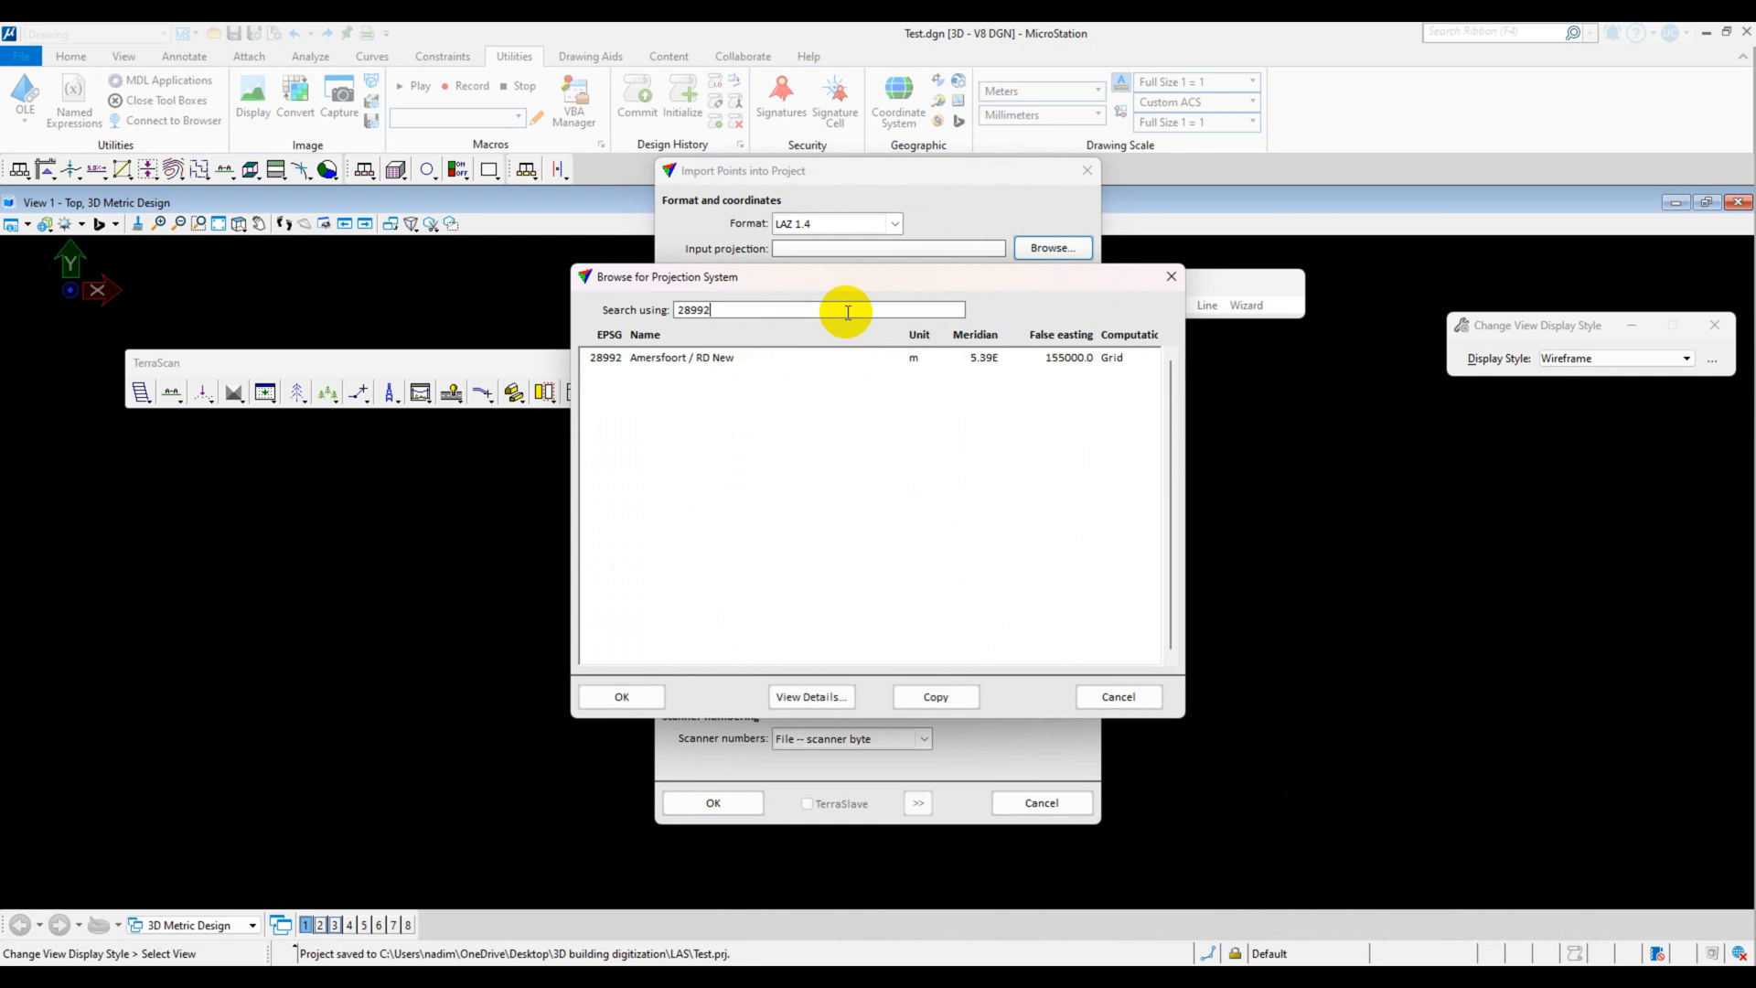
left_click(670, 357)
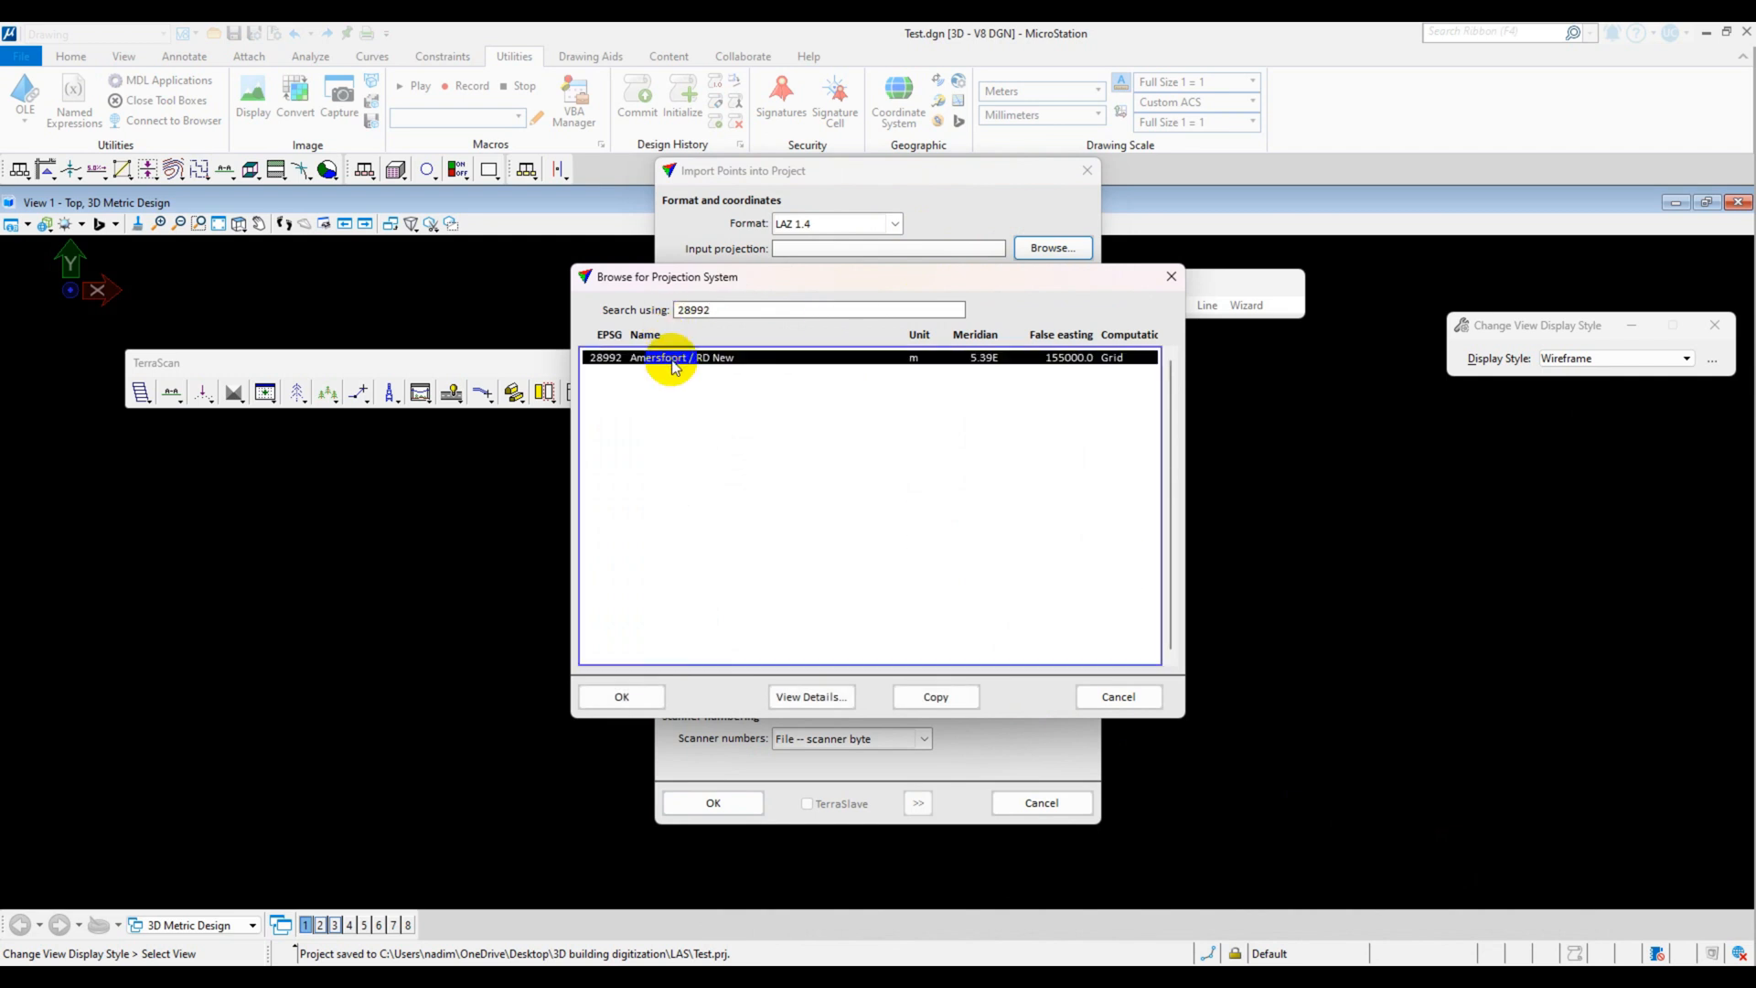
left_click(605, 700)
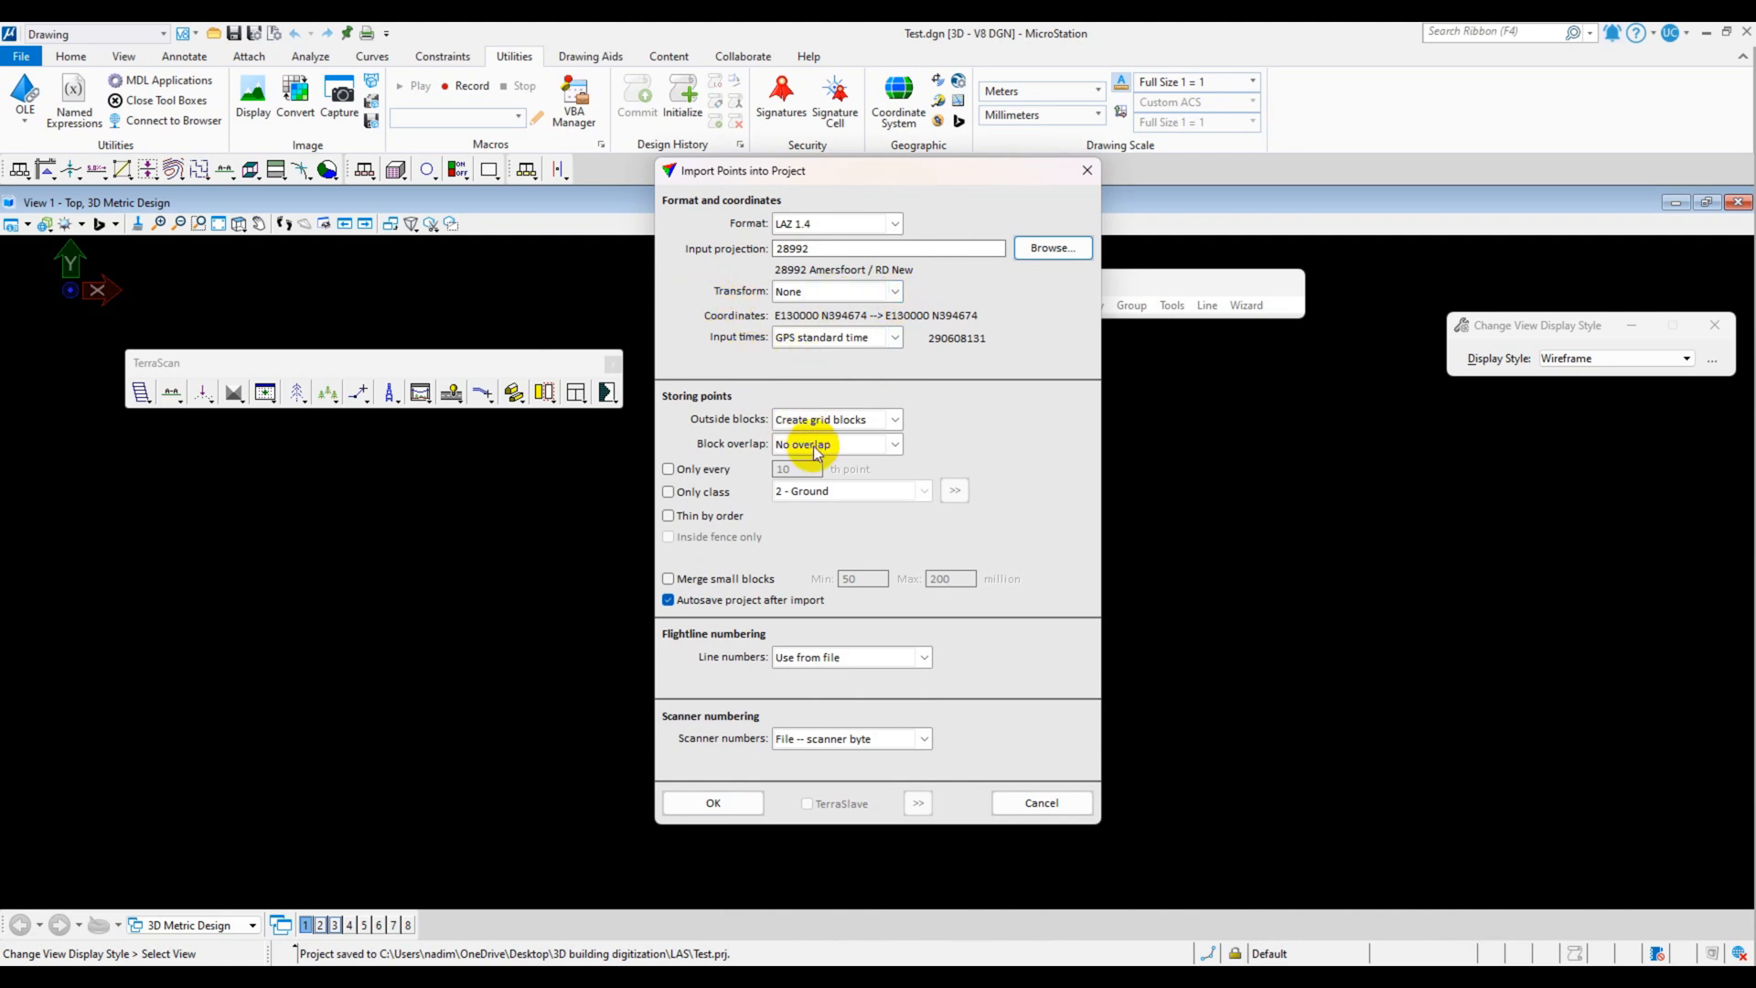
left_click(728, 801)
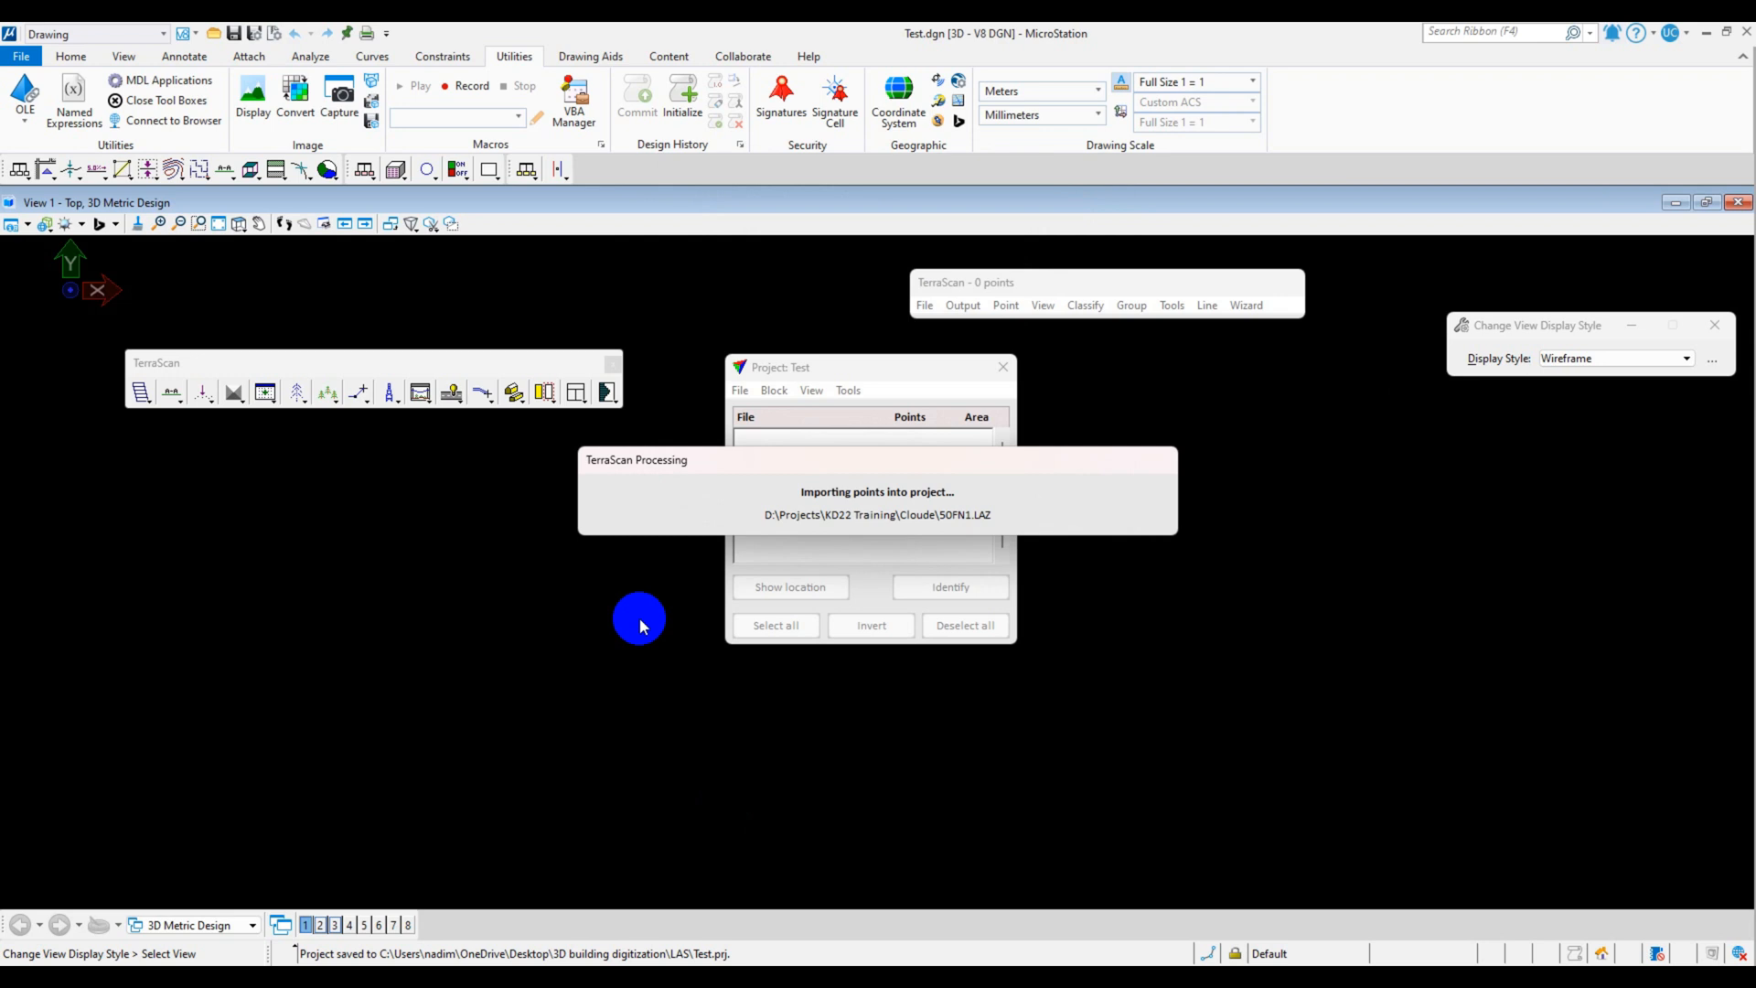
left_click(737, 510)
left_click(870, 502)
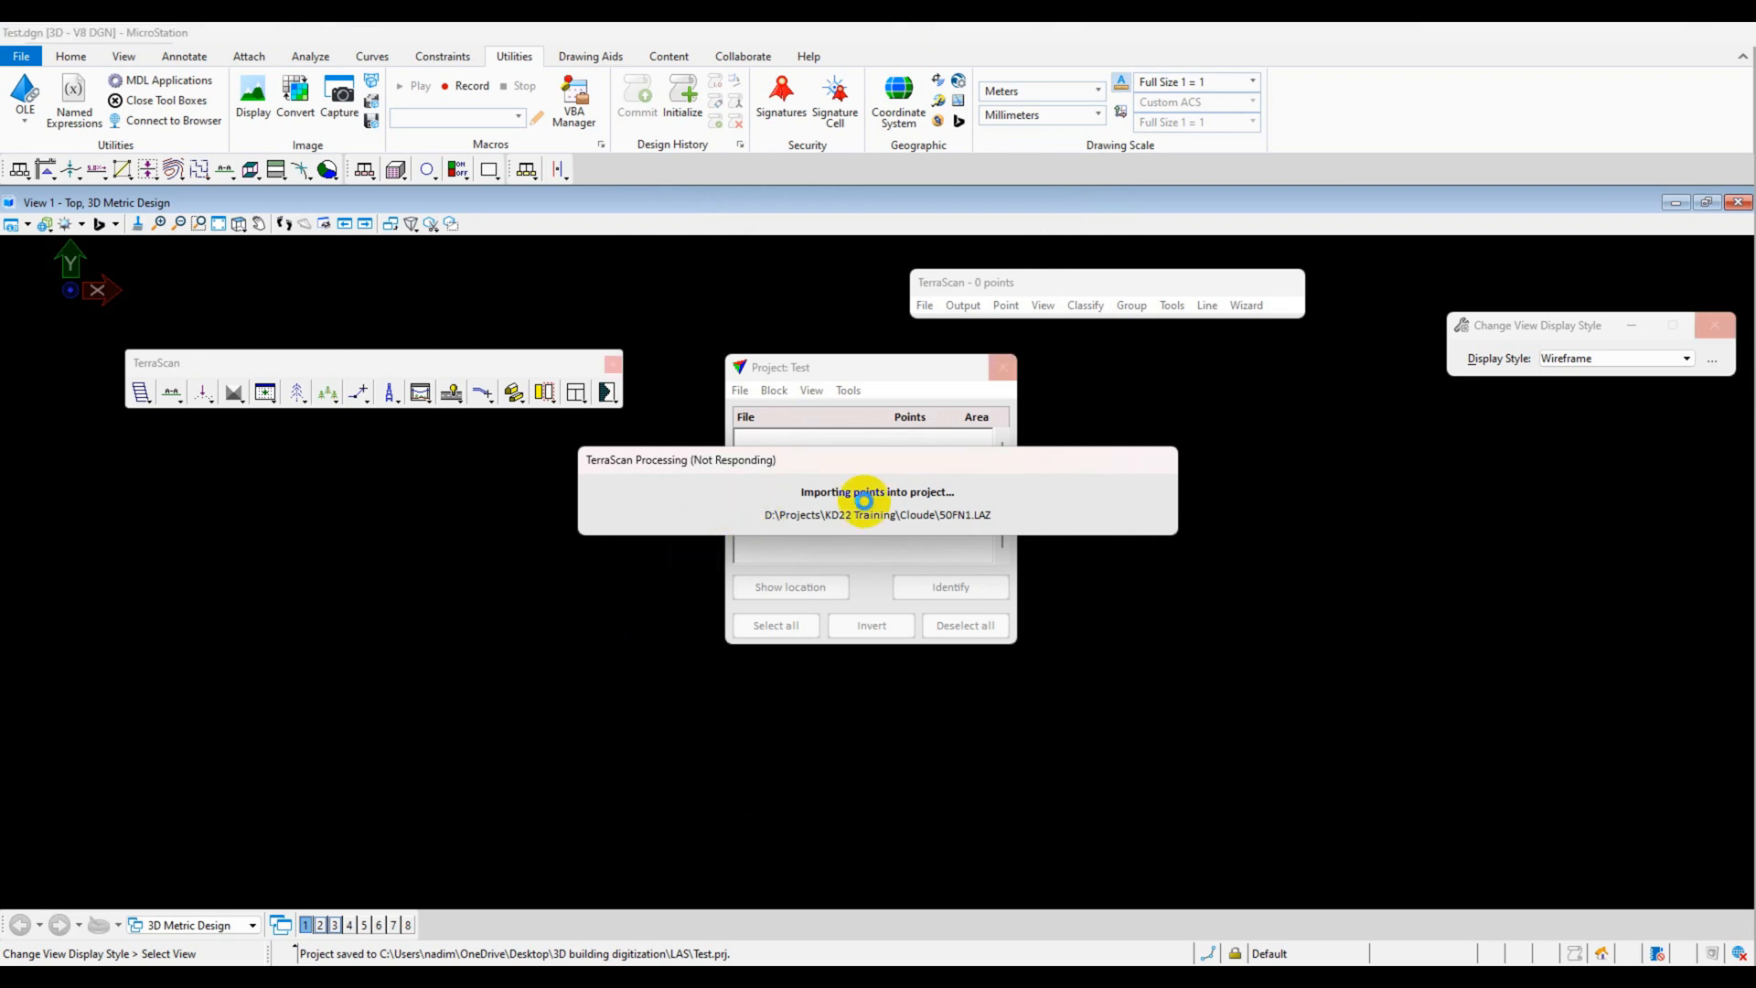
left_click(789, 508)
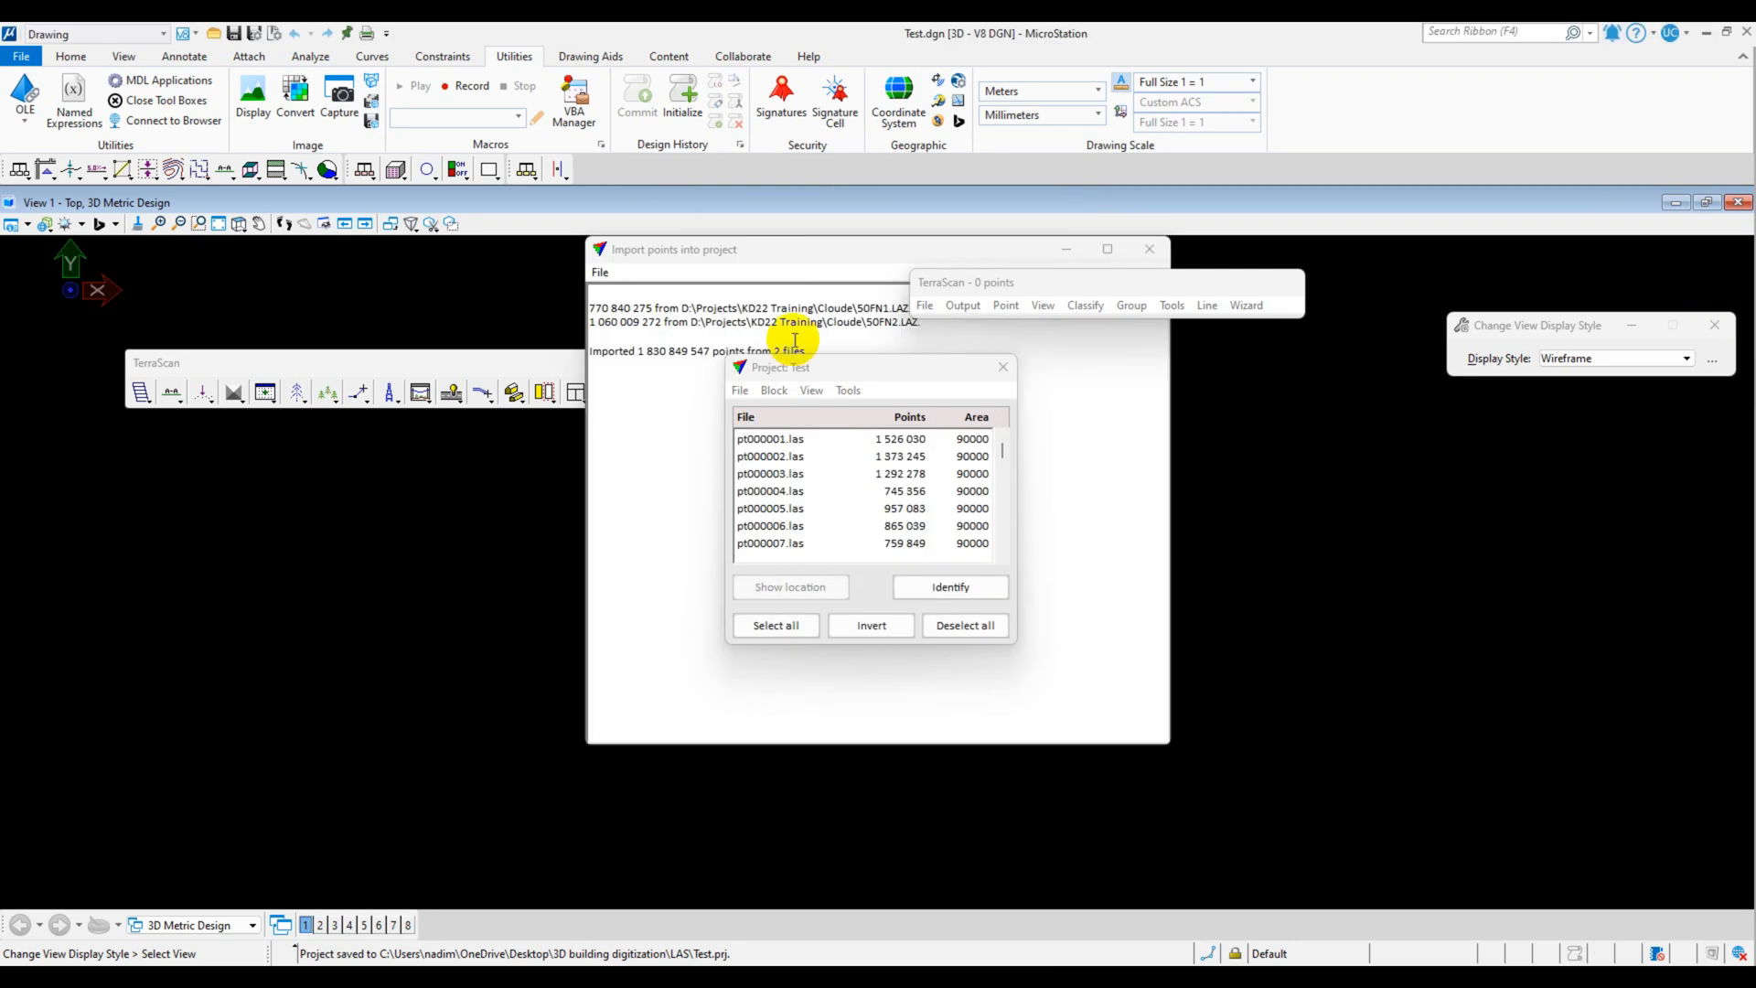
- Review the point import report, close it, and look through the project's block list
left_click_drag(804, 247, 373, 326)
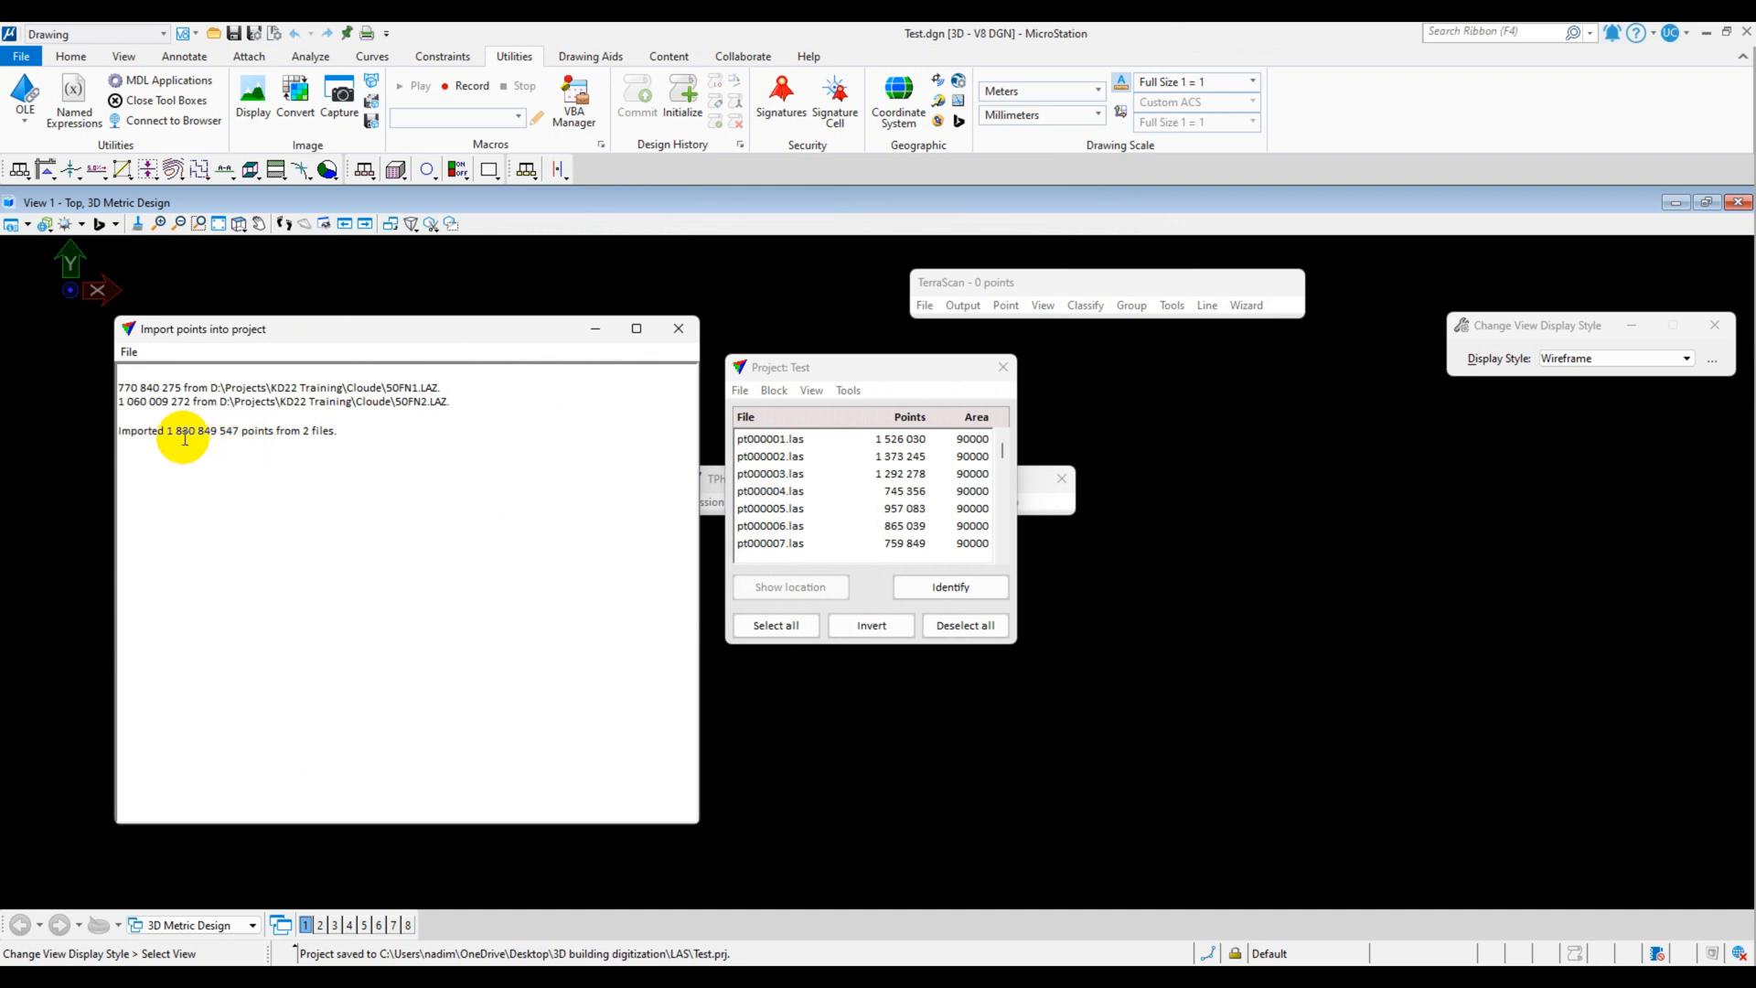
left_click(679, 329)
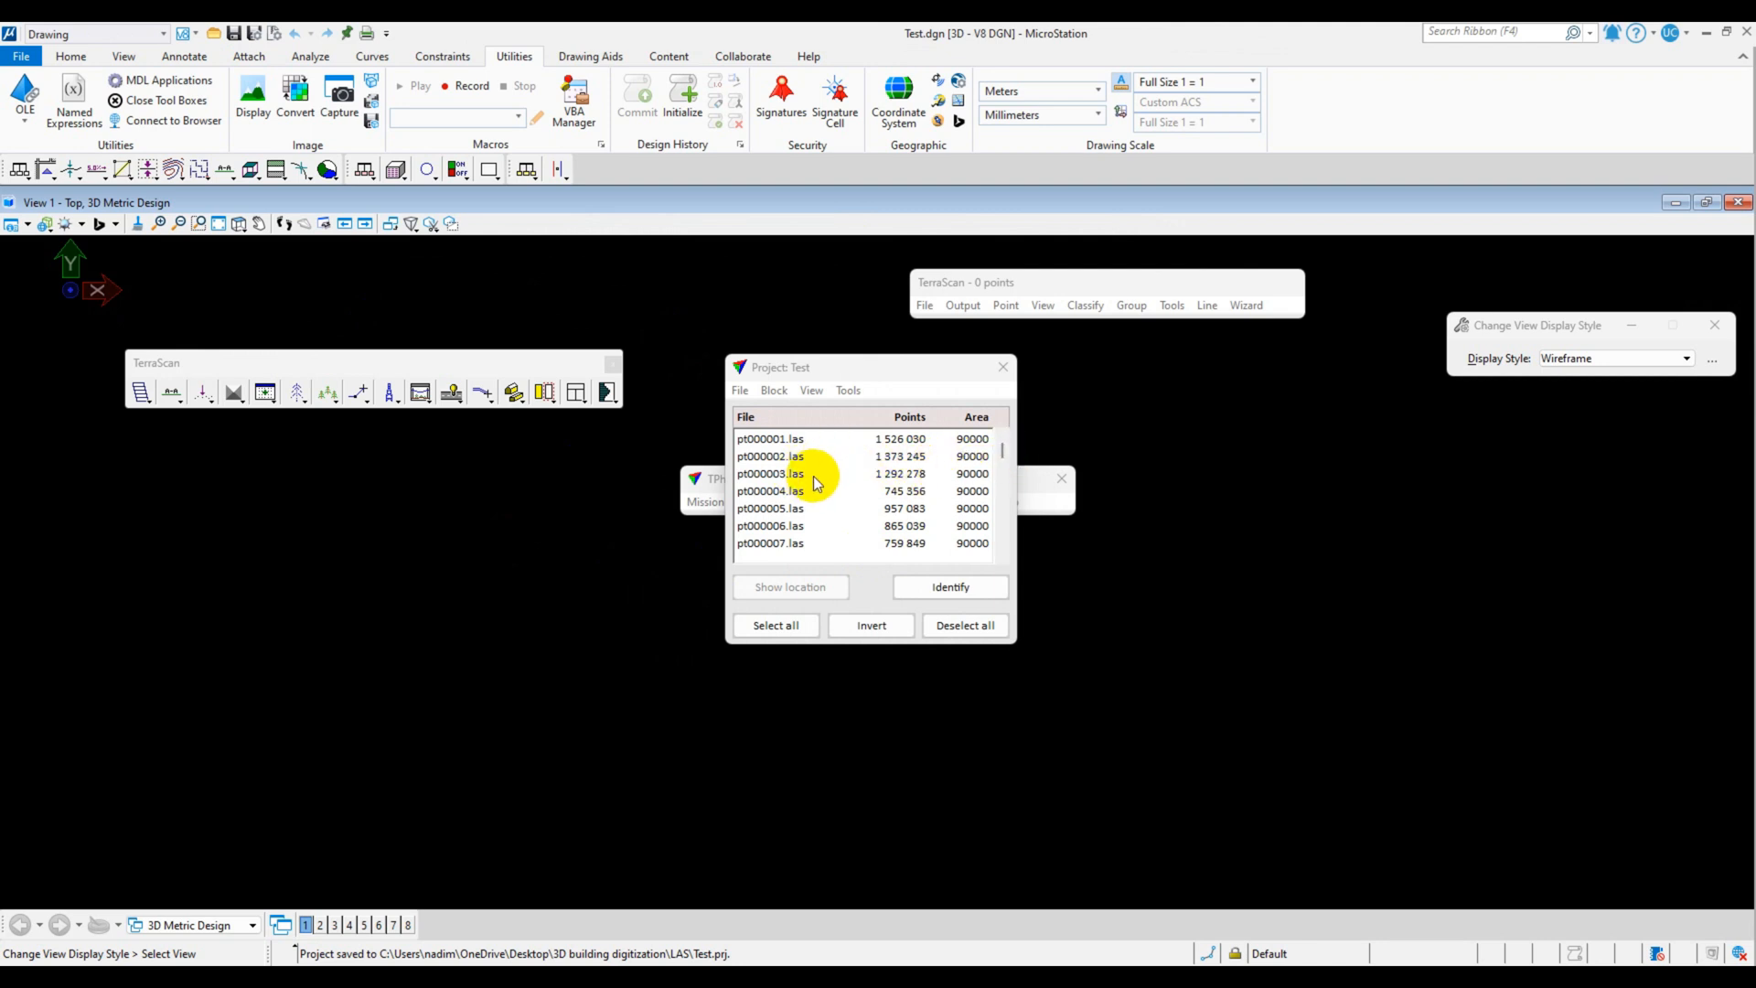
left_click(1001, 453)
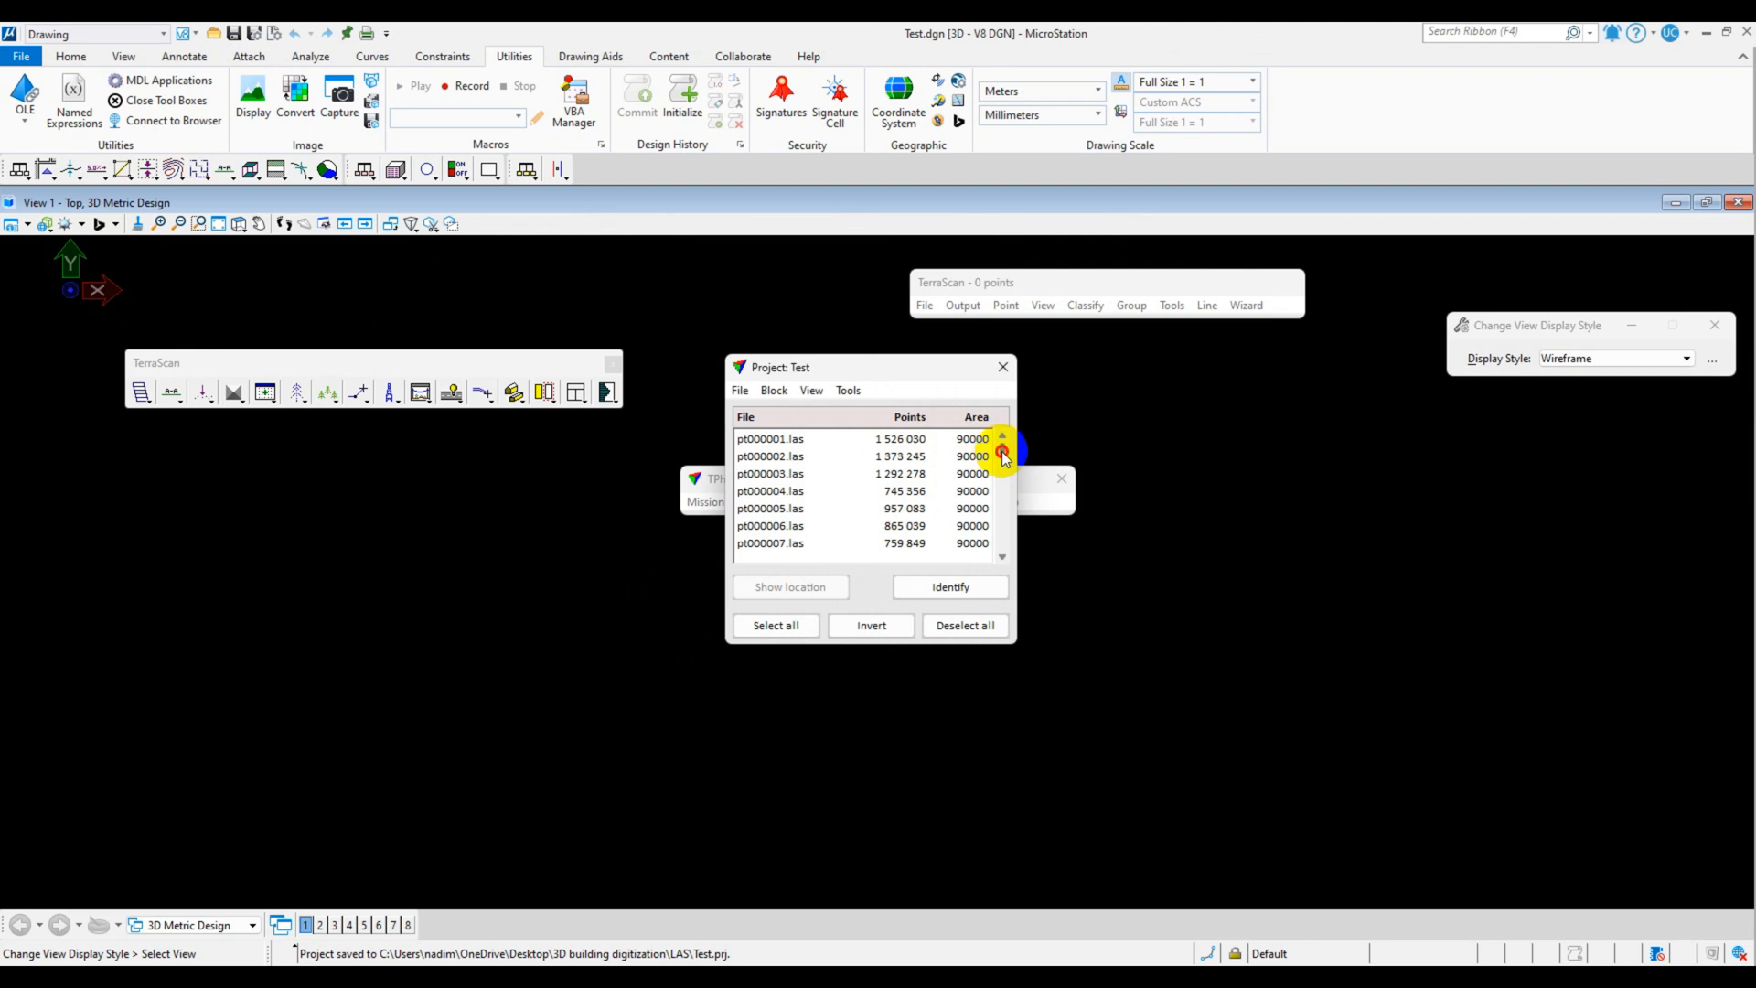
left_click_drag(1002, 452, 909, 569)
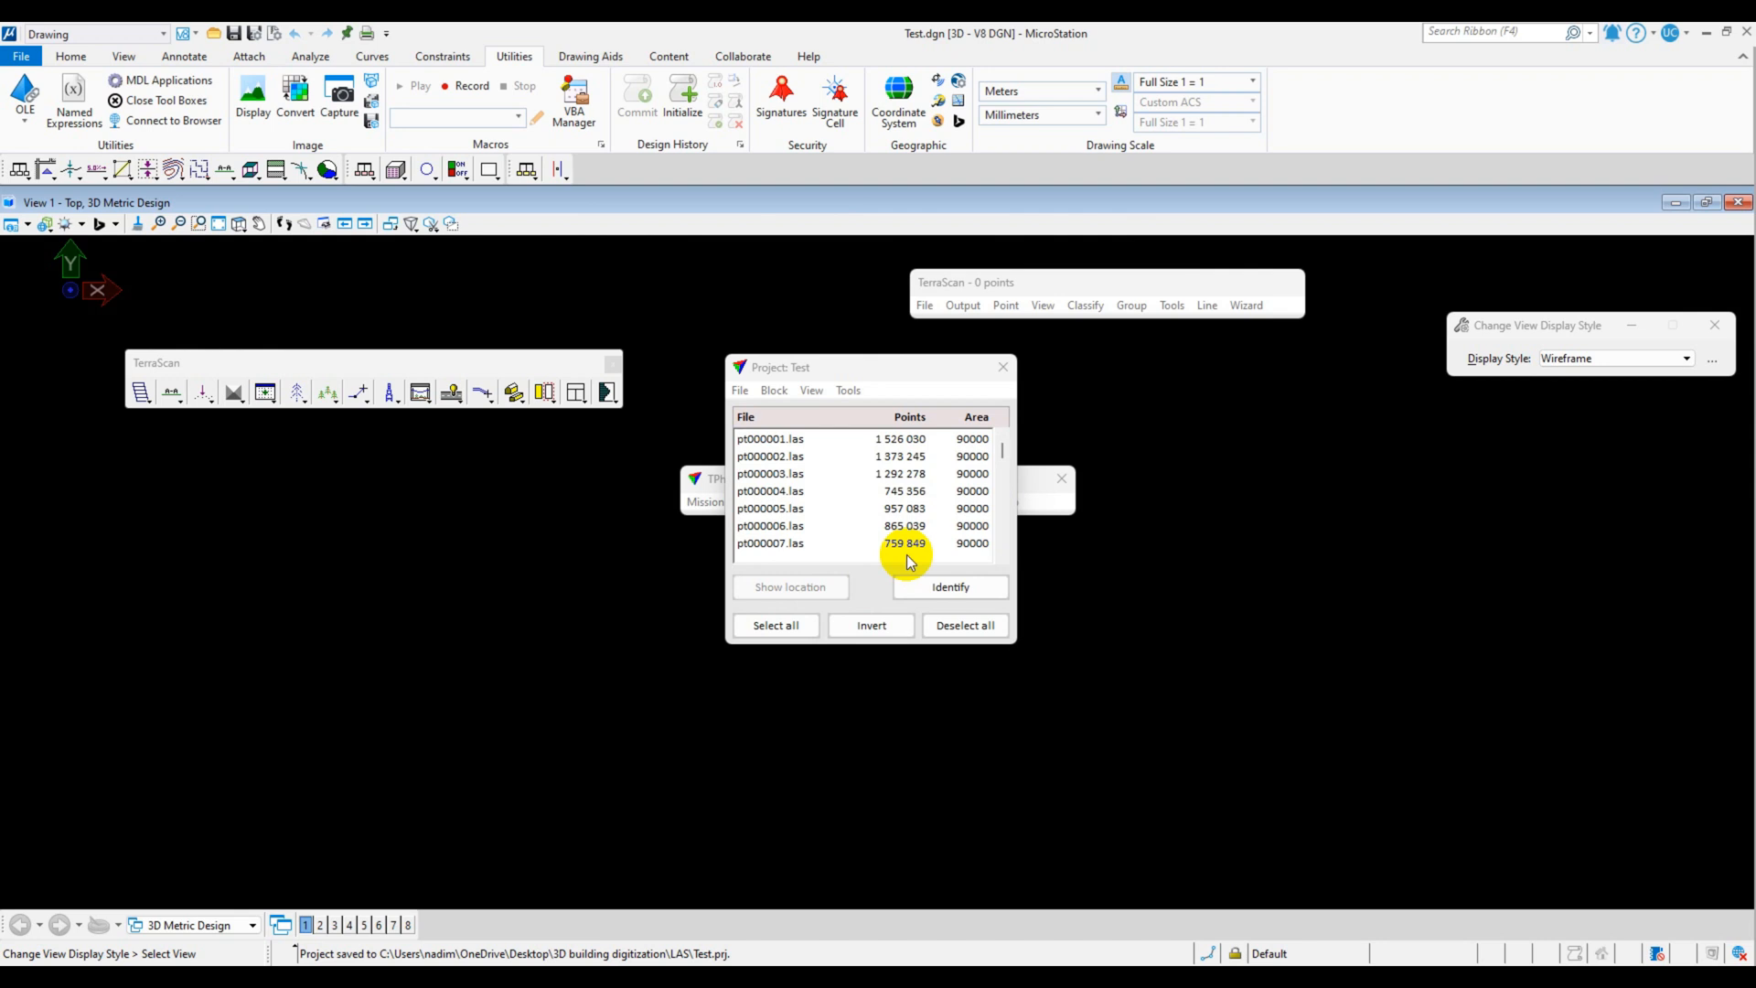
left_click(1403, 388)
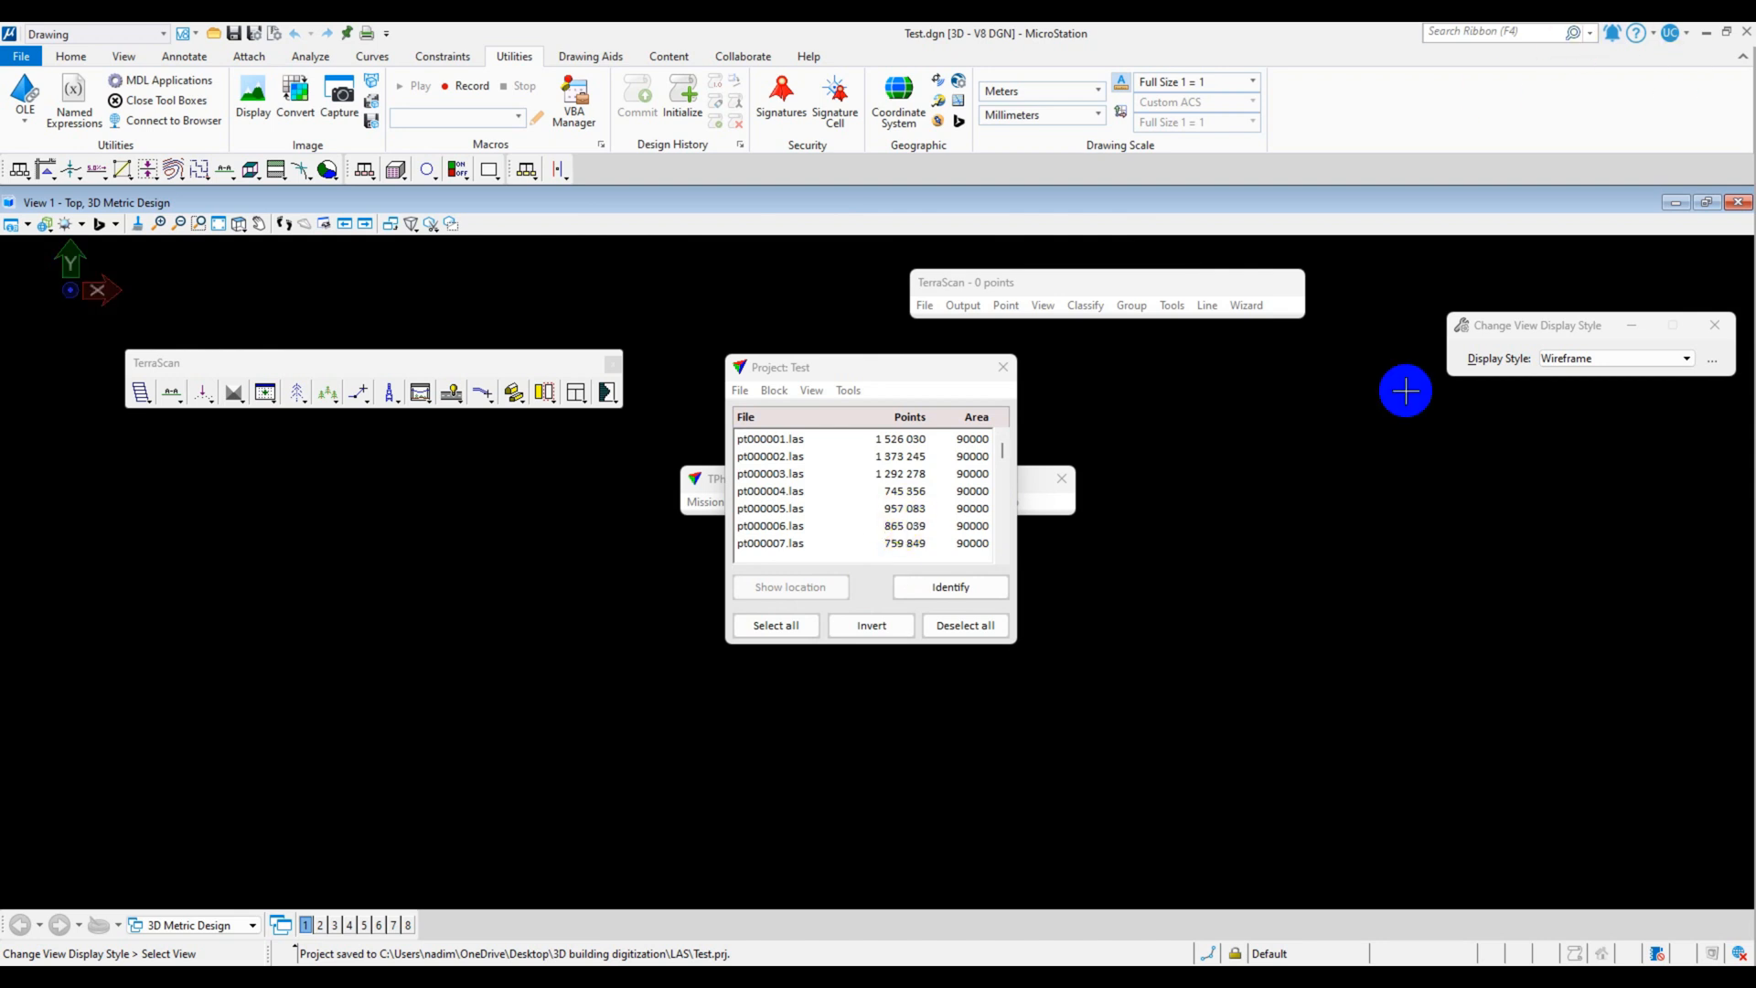
- Compare the source LAZ files in the Cloude folder with the block files in the LAS folder in File Explorer, then return to MicroStation
mouse_move(1121, 977)
mouse_move(839, 977)
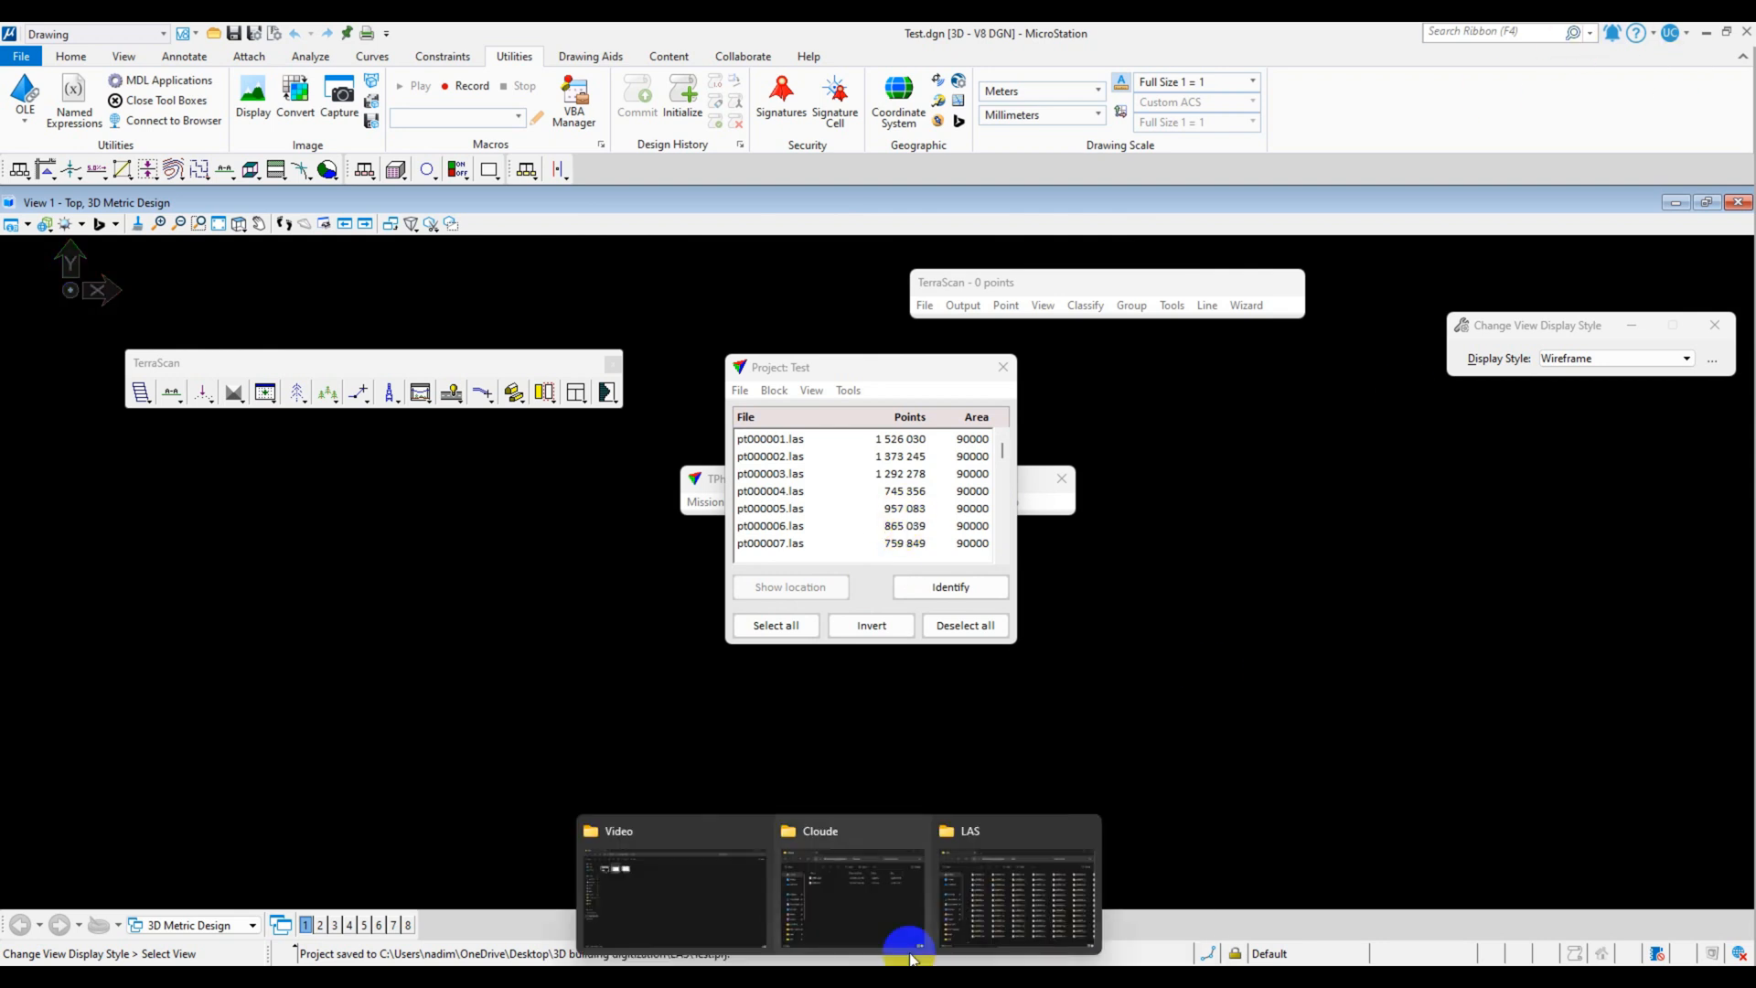
mouse_move(1001, 911)
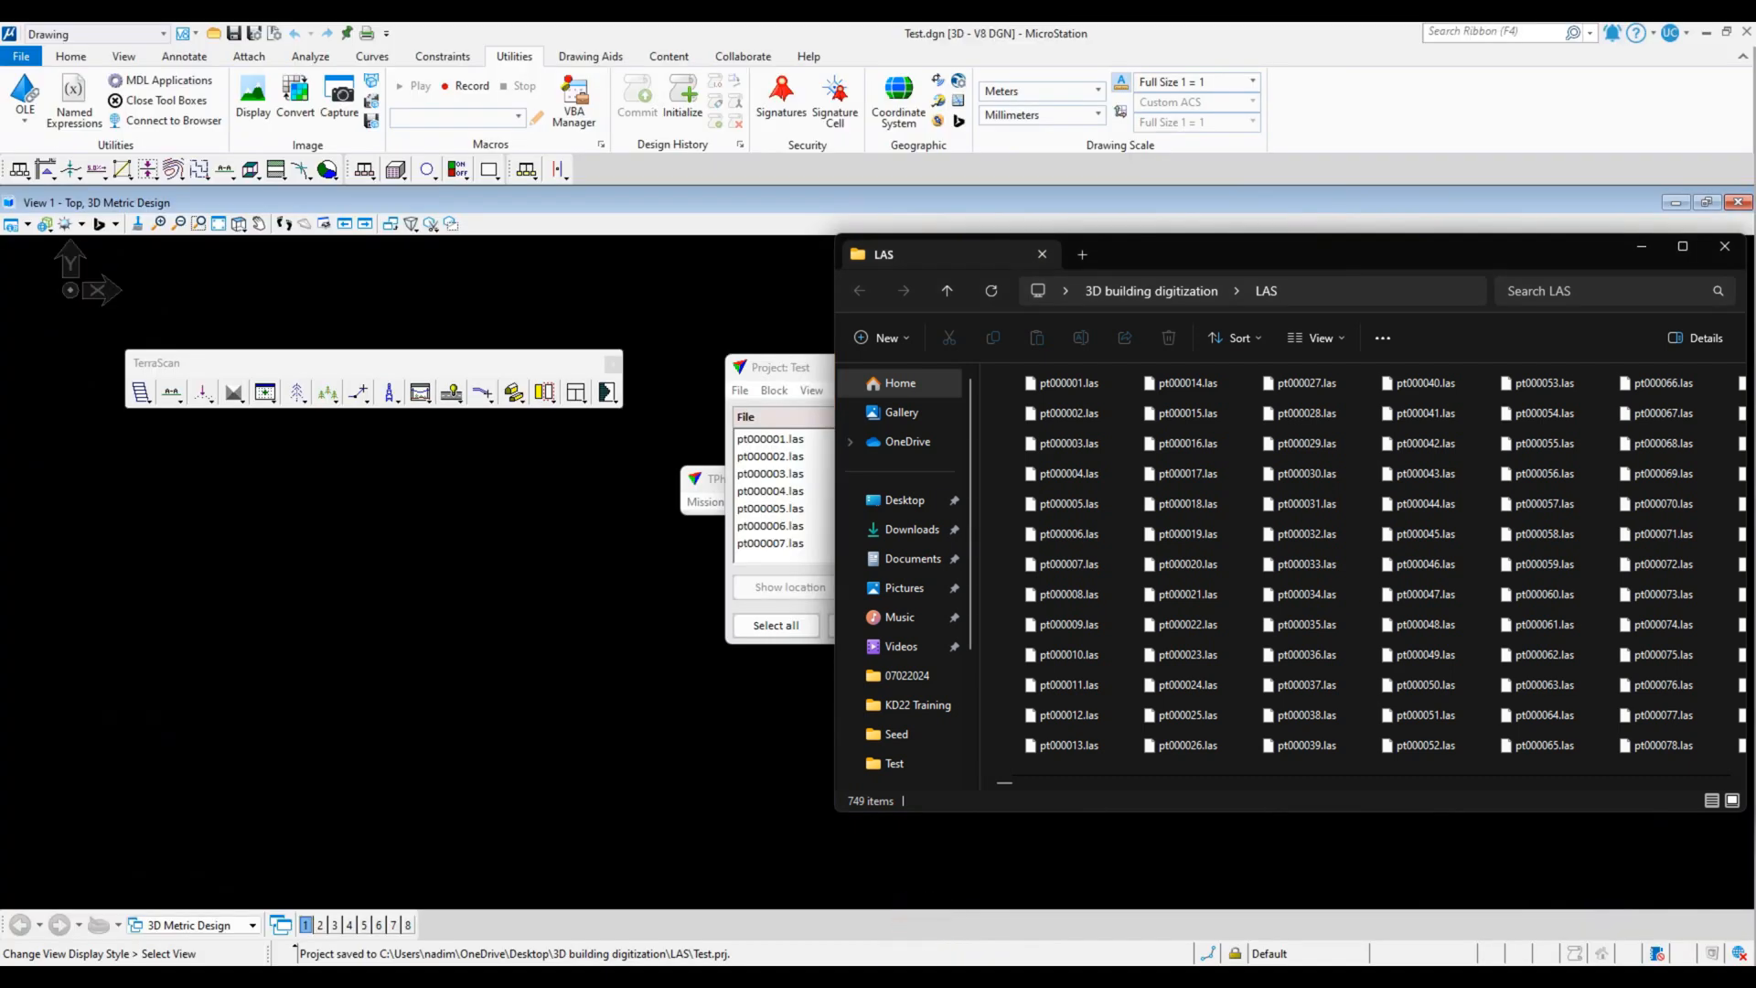
left_click(839, 935)
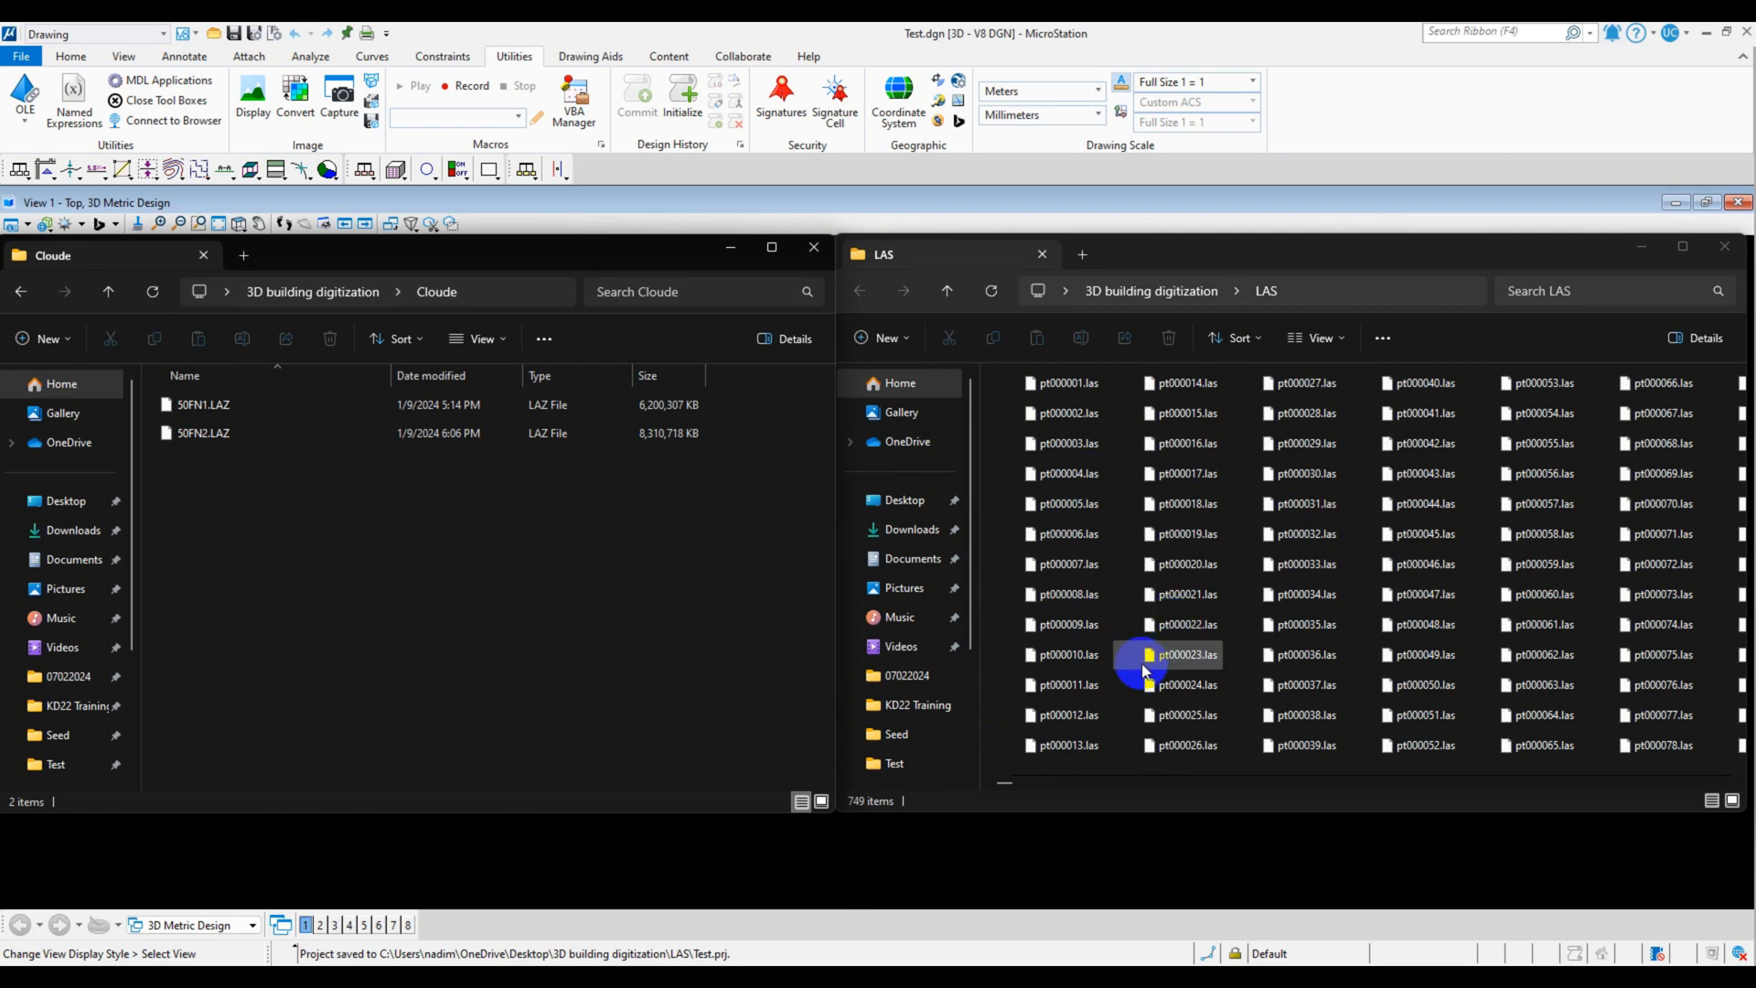
left_click_drag(1007, 784, 1679, 812)
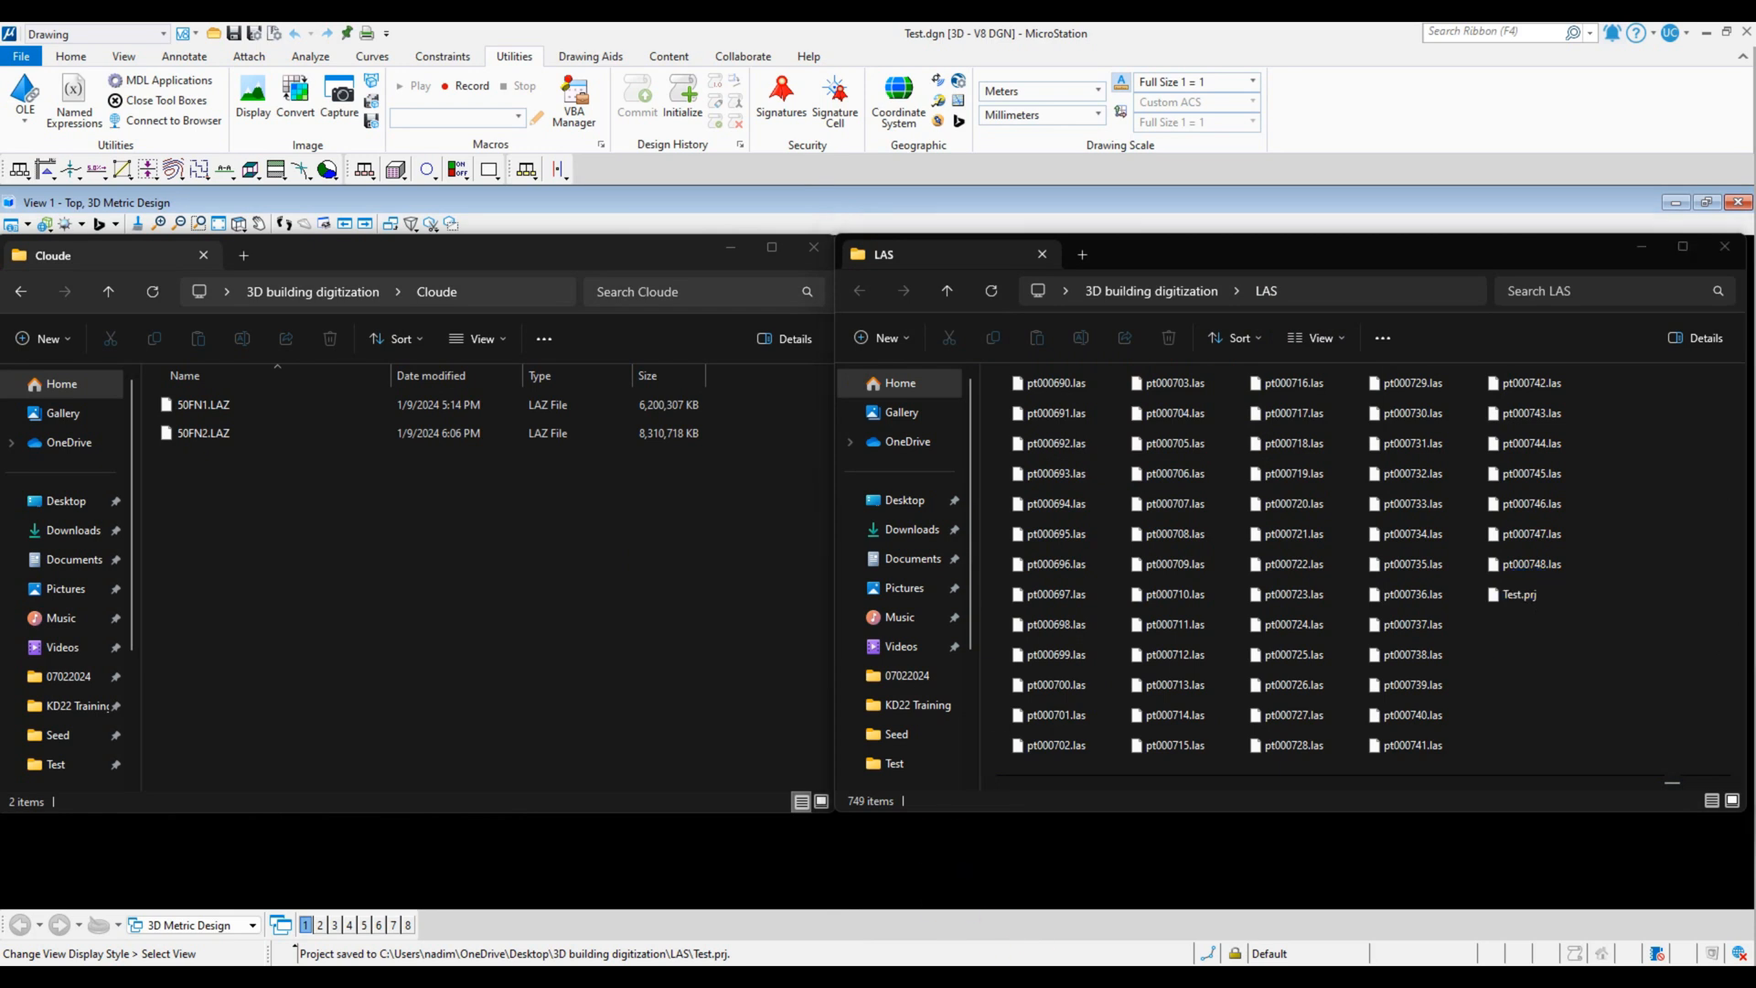
key("alt+Tab")
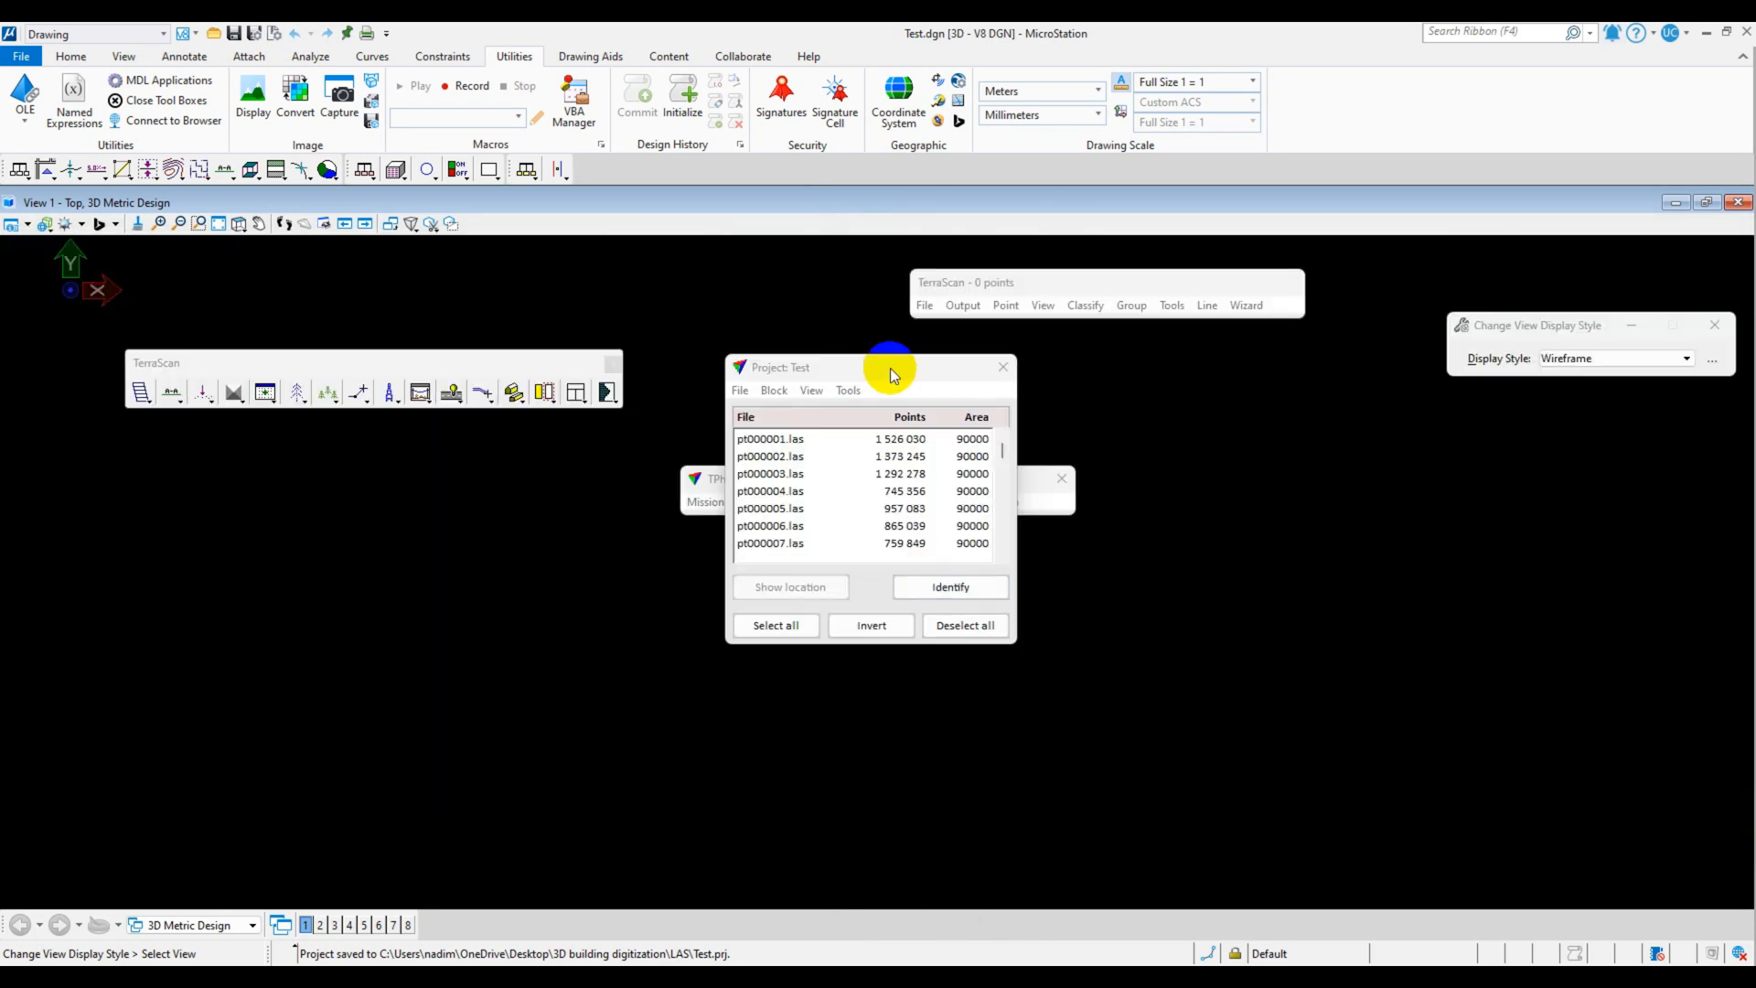
- Draw the boundaries of all project blocks with the label option set to None
left_click(780, 391)
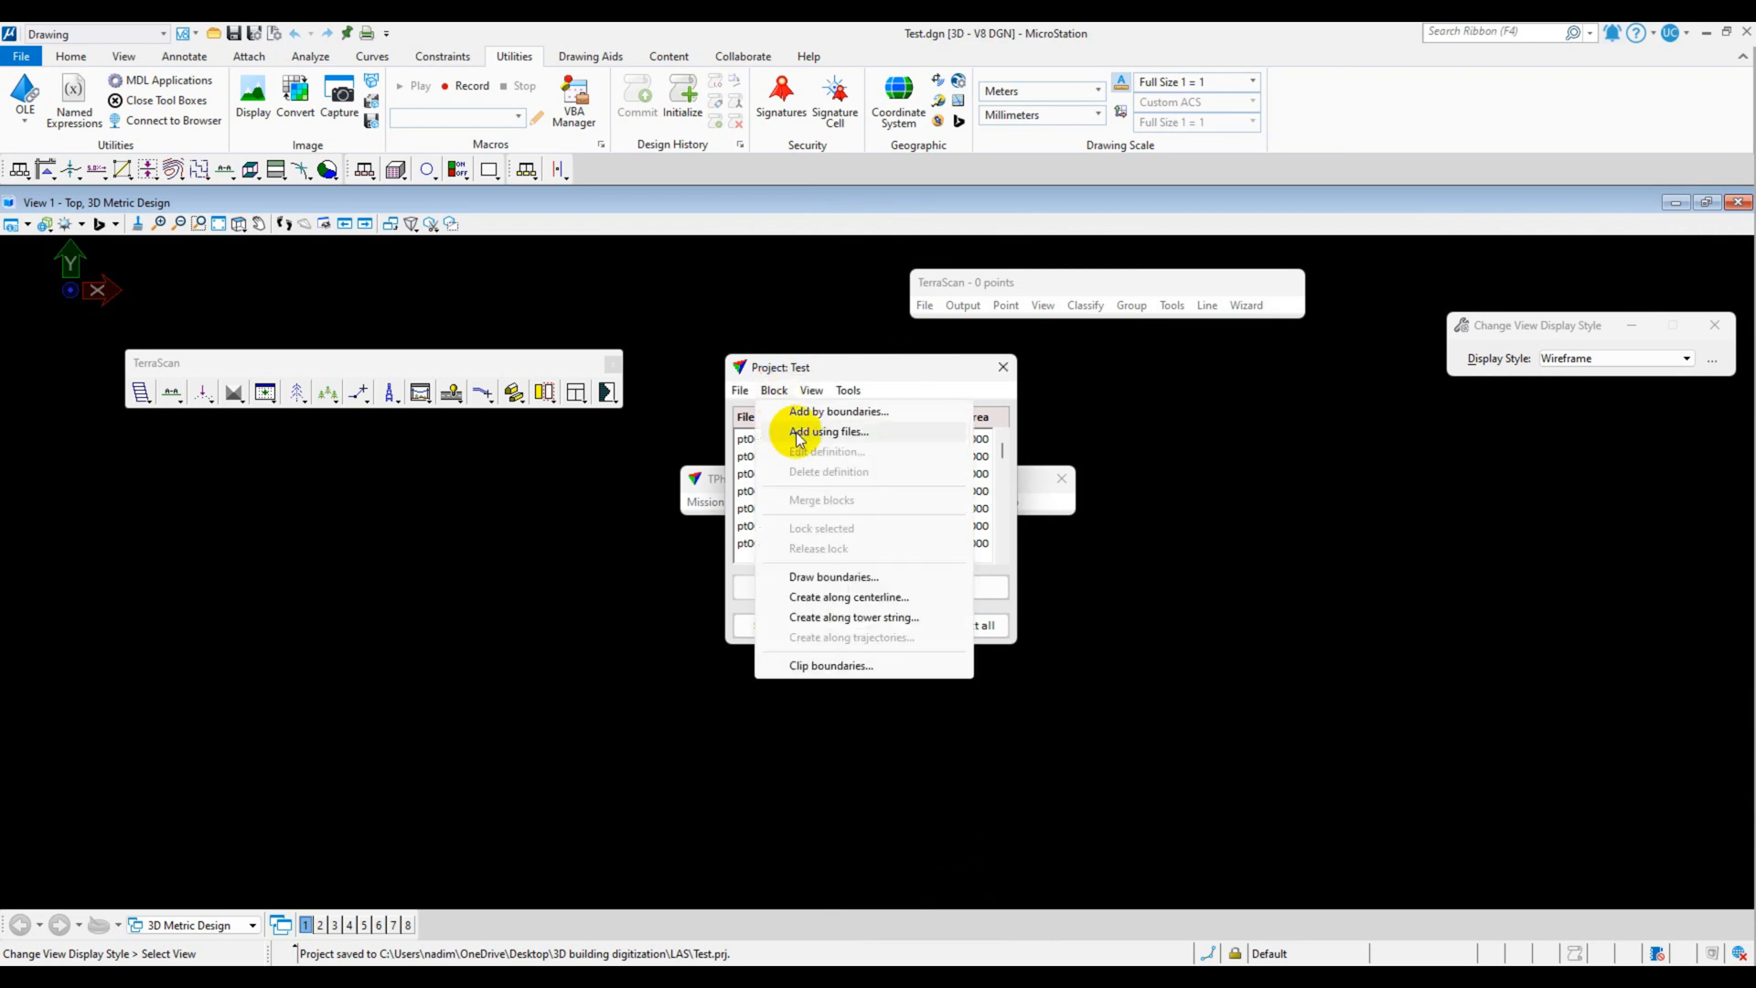
left_click(859, 578)
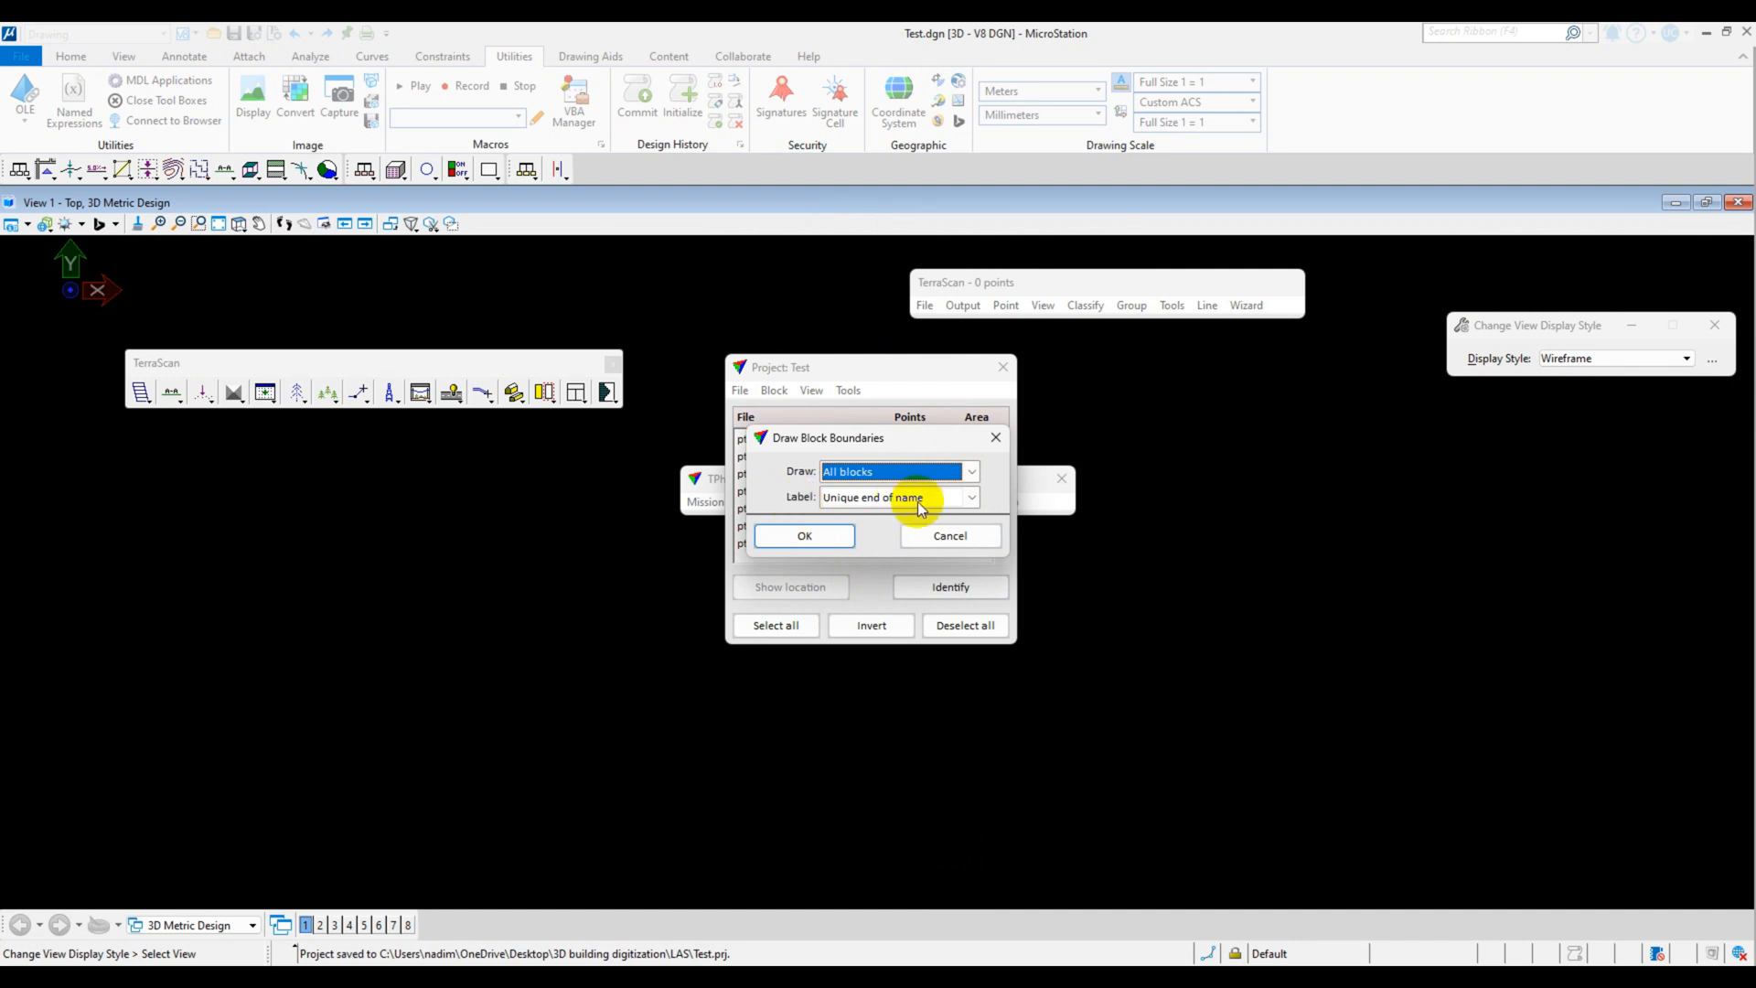
left_click(971, 498)
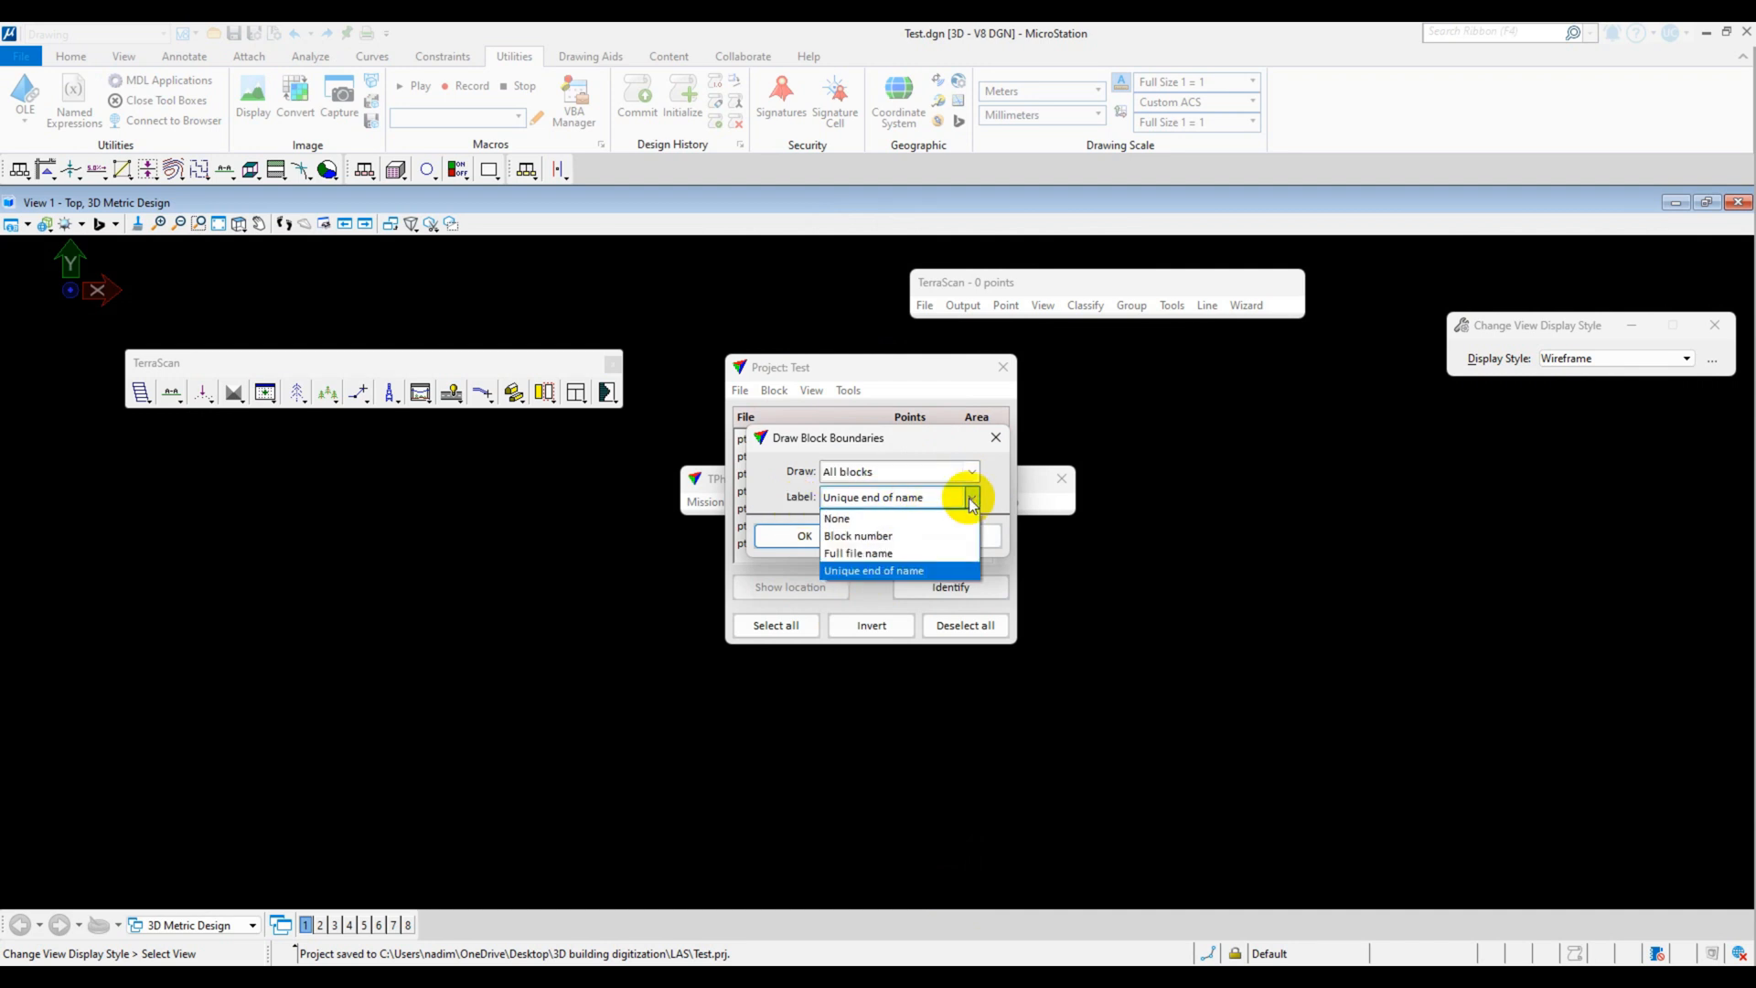
left_click(848, 522)
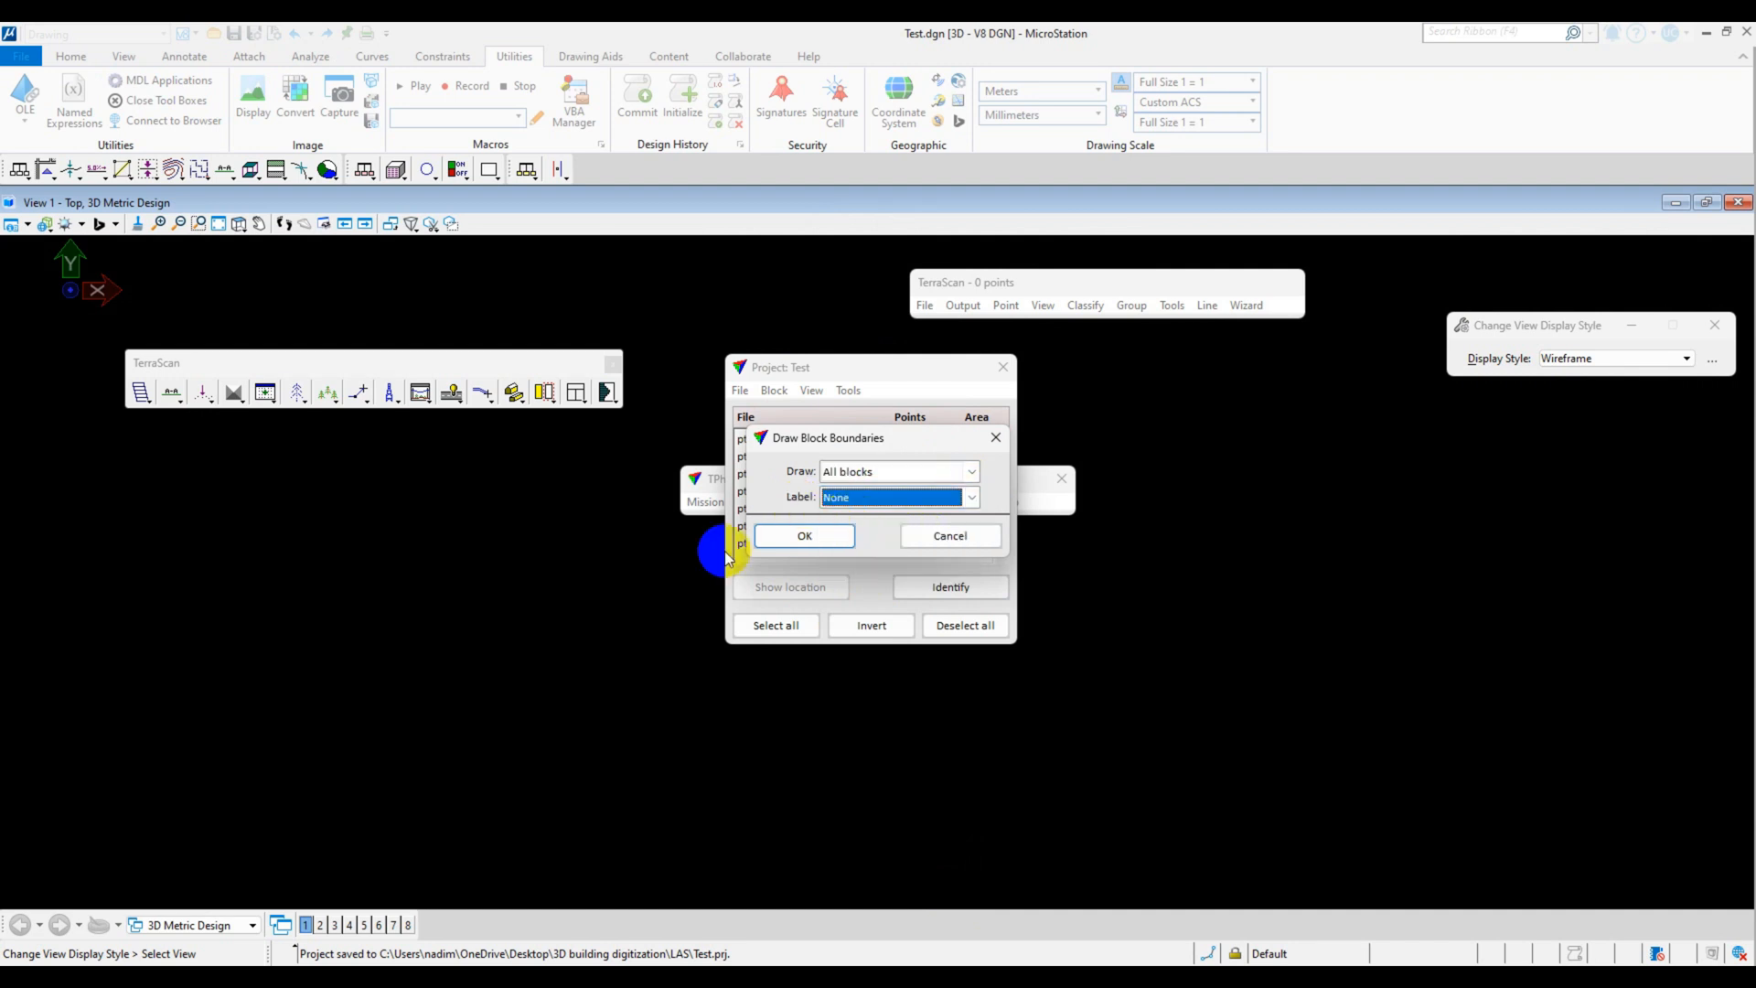
left_click(805, 536)
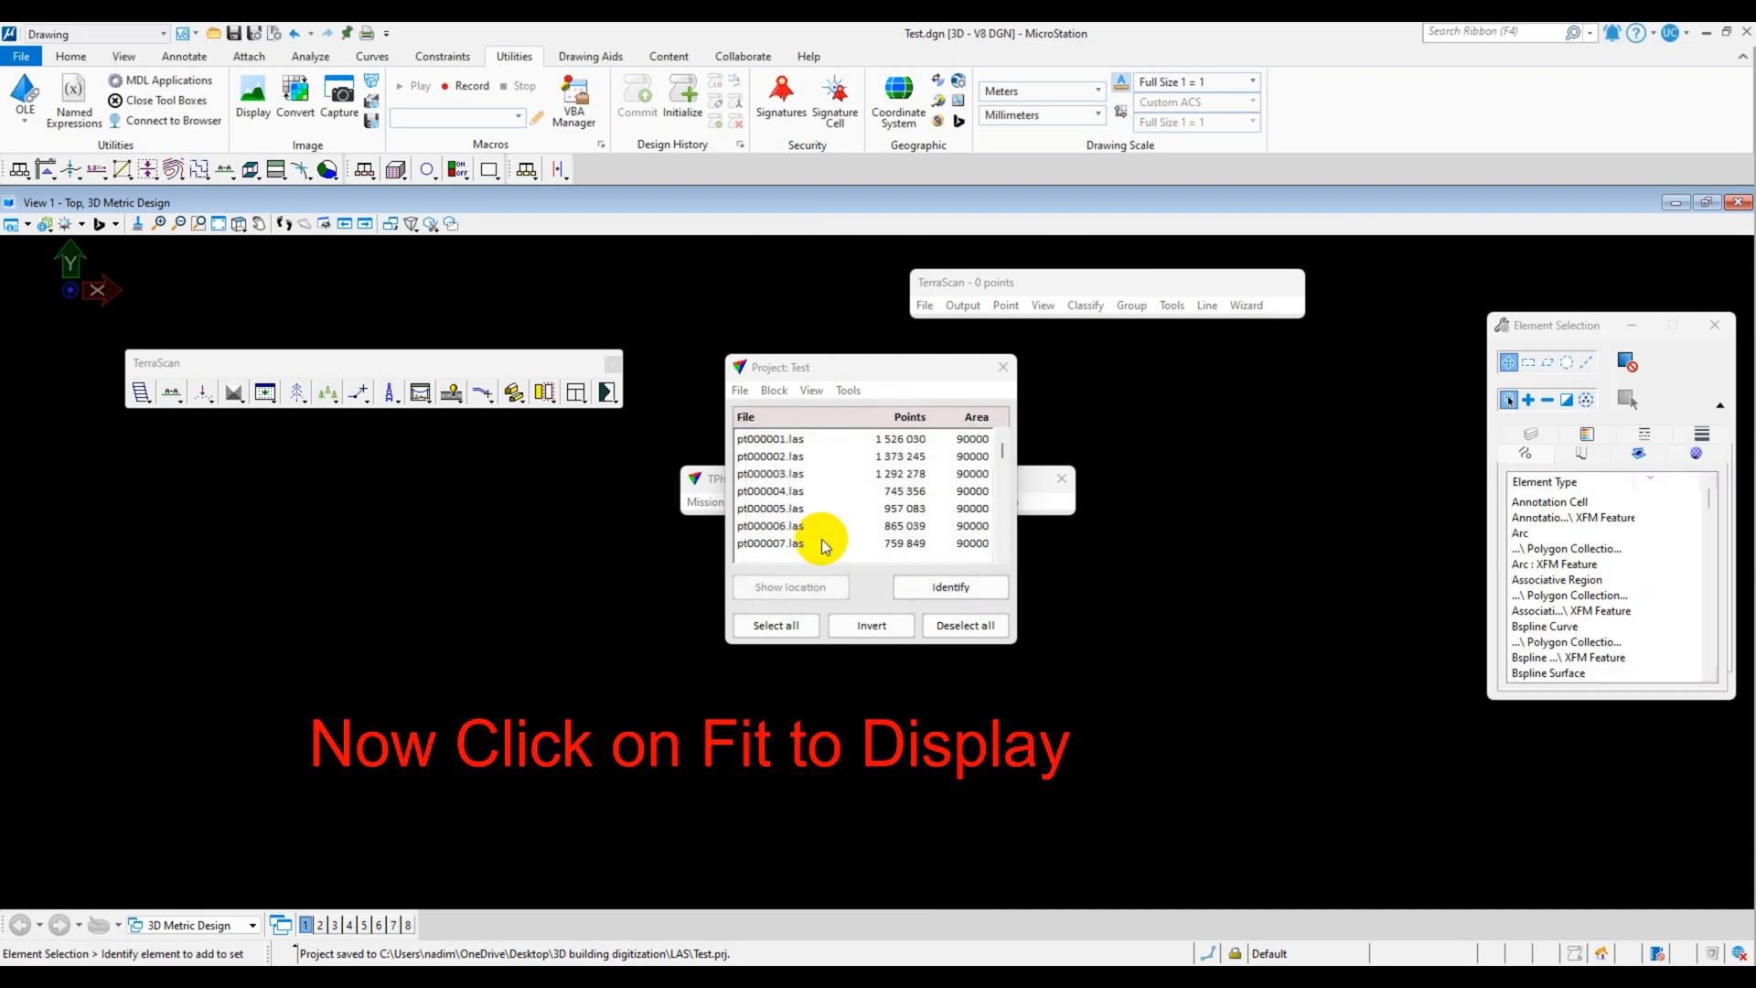
- Fit the view to the whole block grid, then clear the floating TerraScan, TPhoto and Project windows off it
left_click(774, 390)
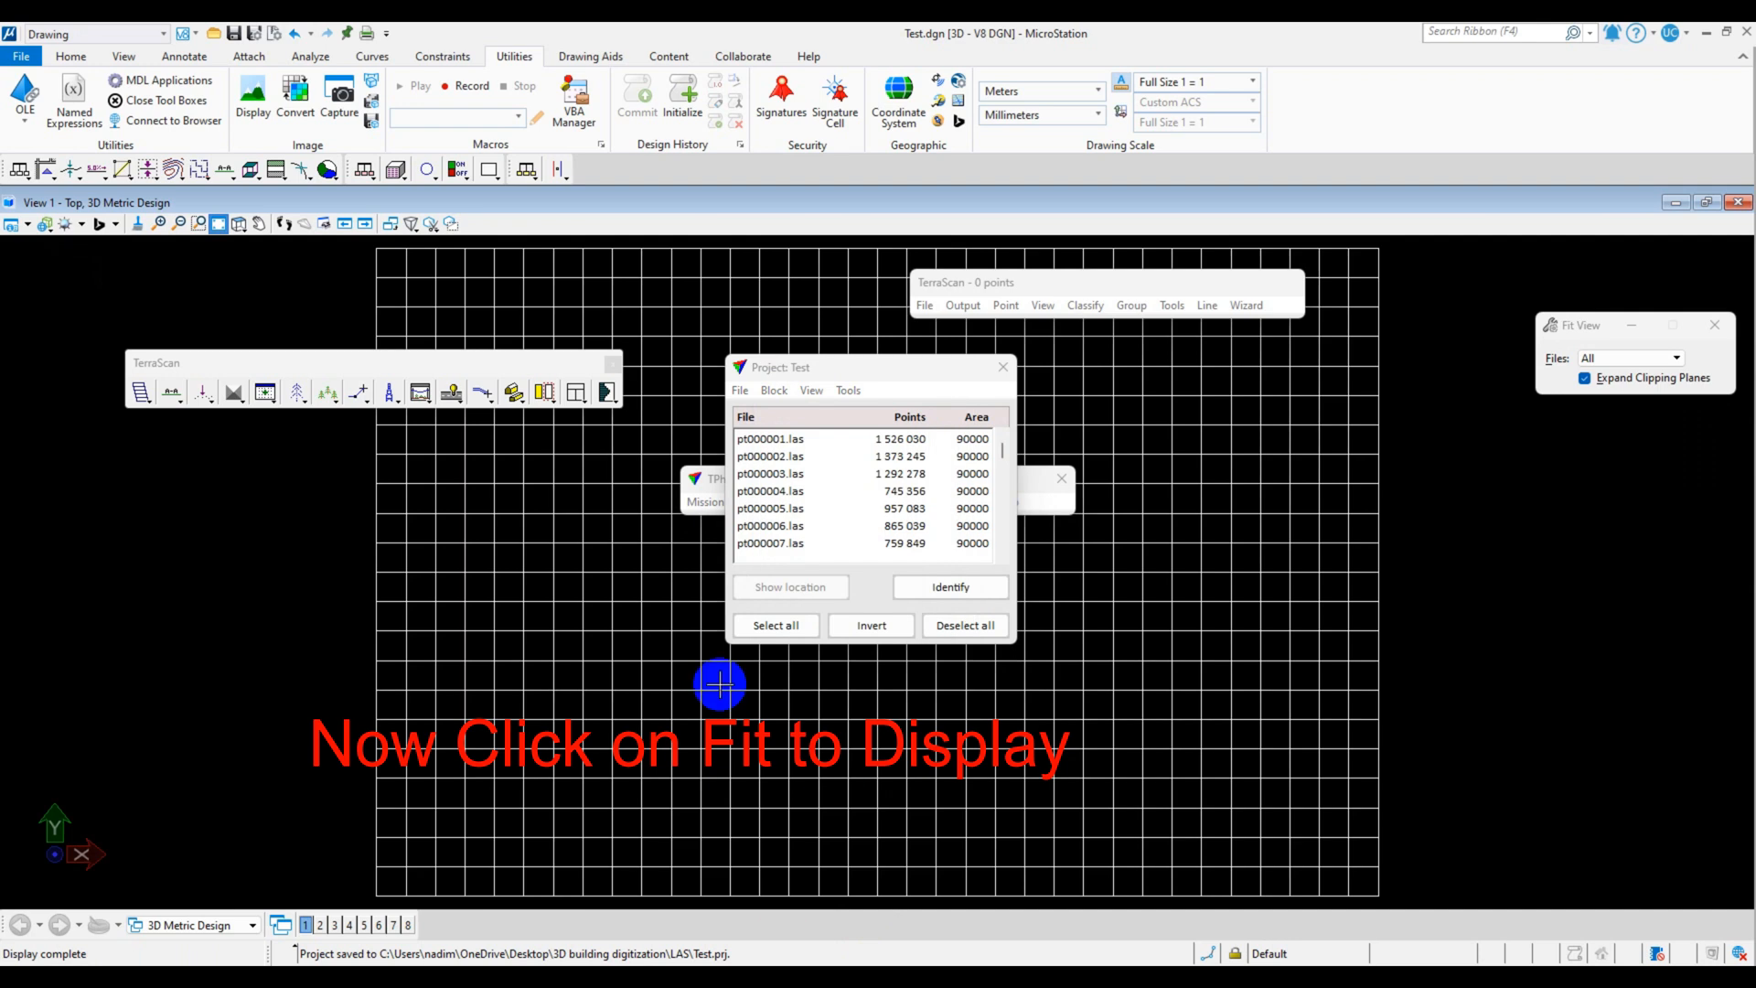
left_click(469, 505)
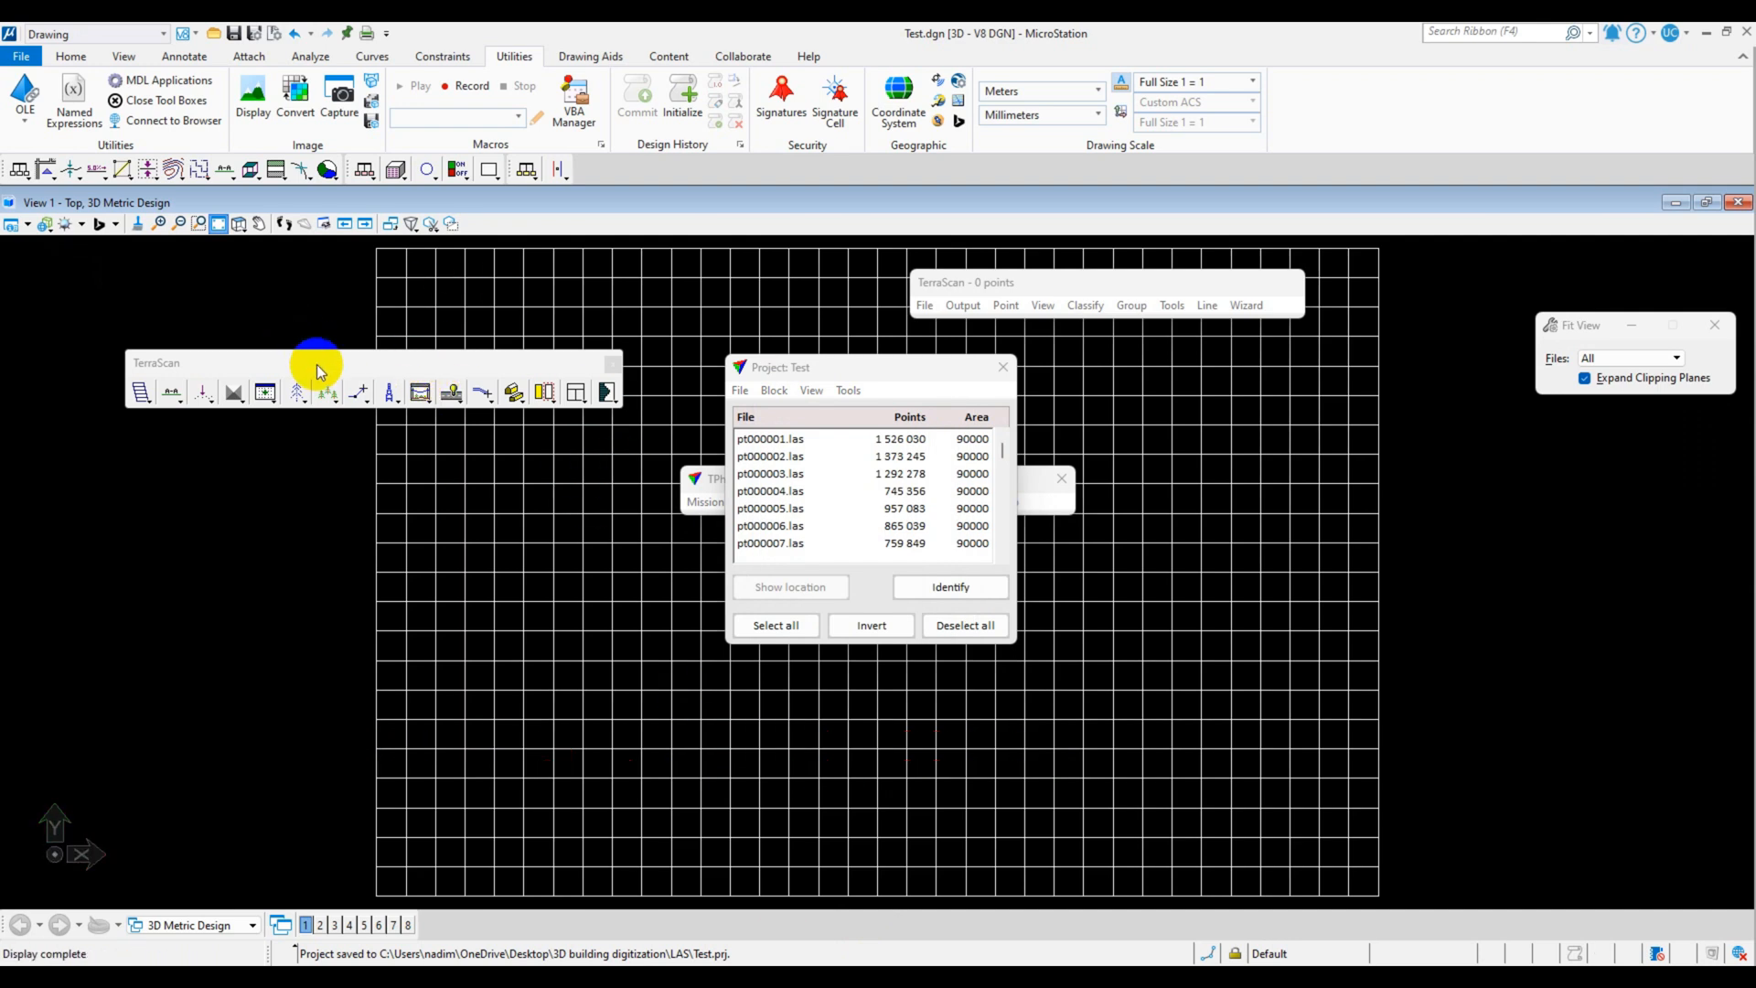
left_click_drag(314, 364, 211, 271)
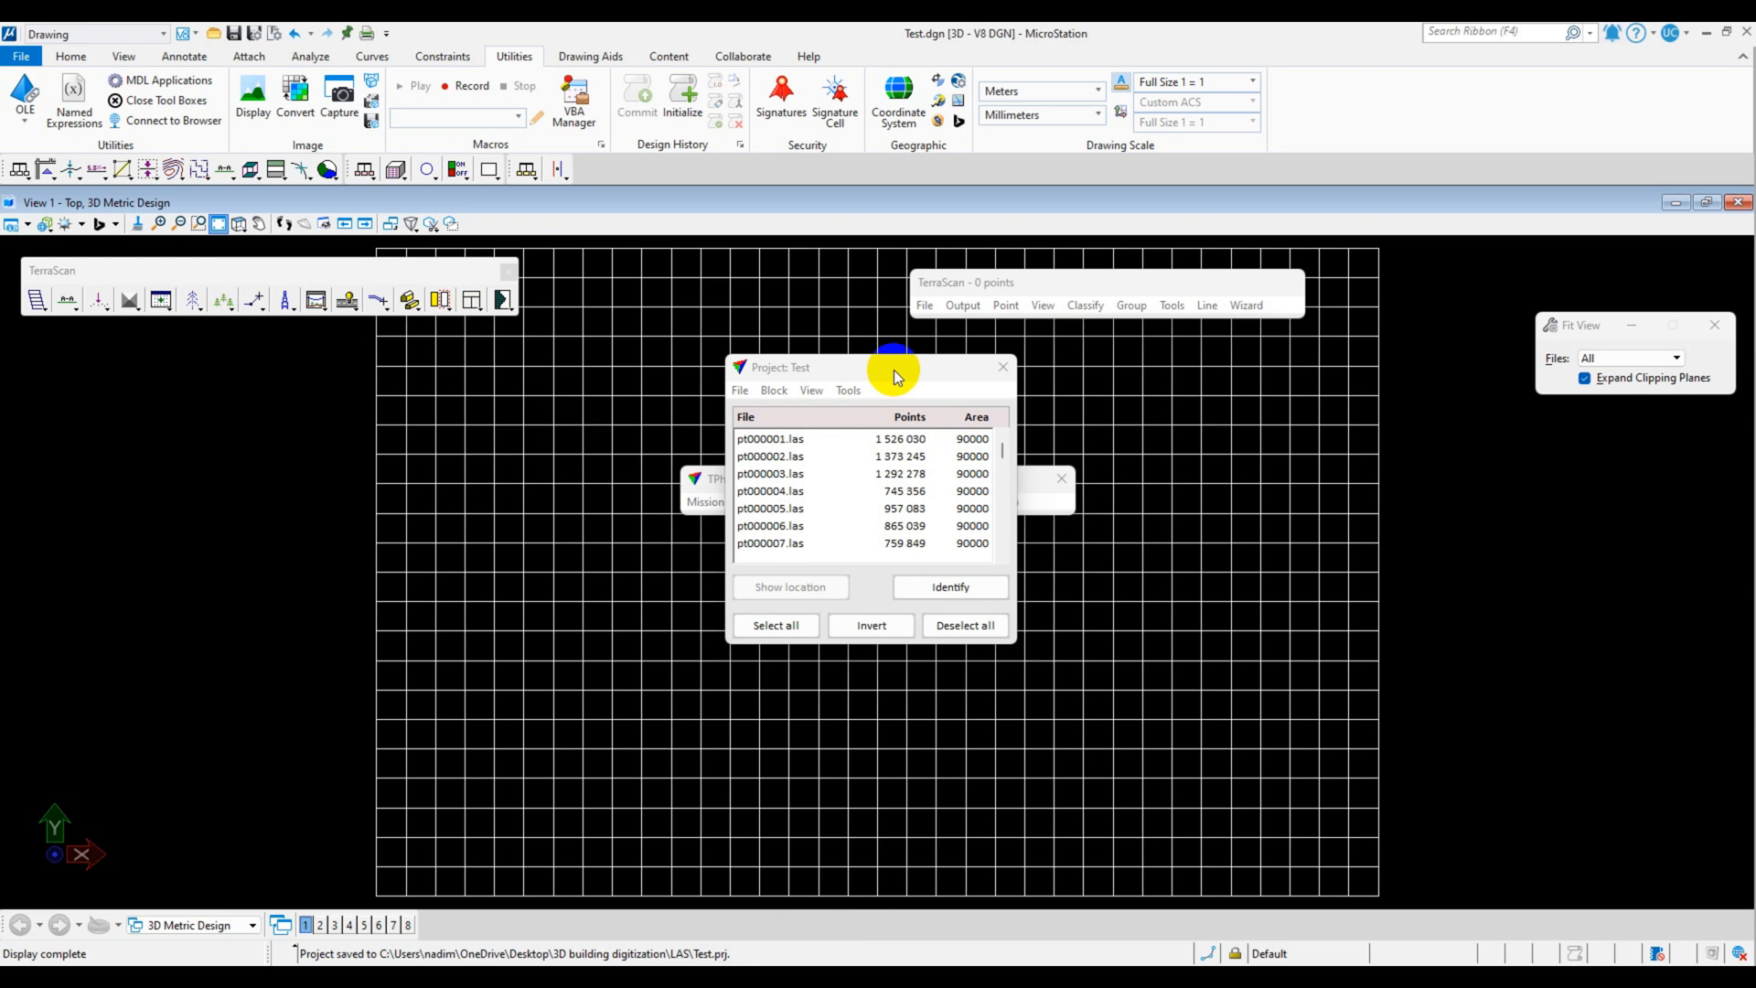
left_click_drag(883, 369, 1555, 520)
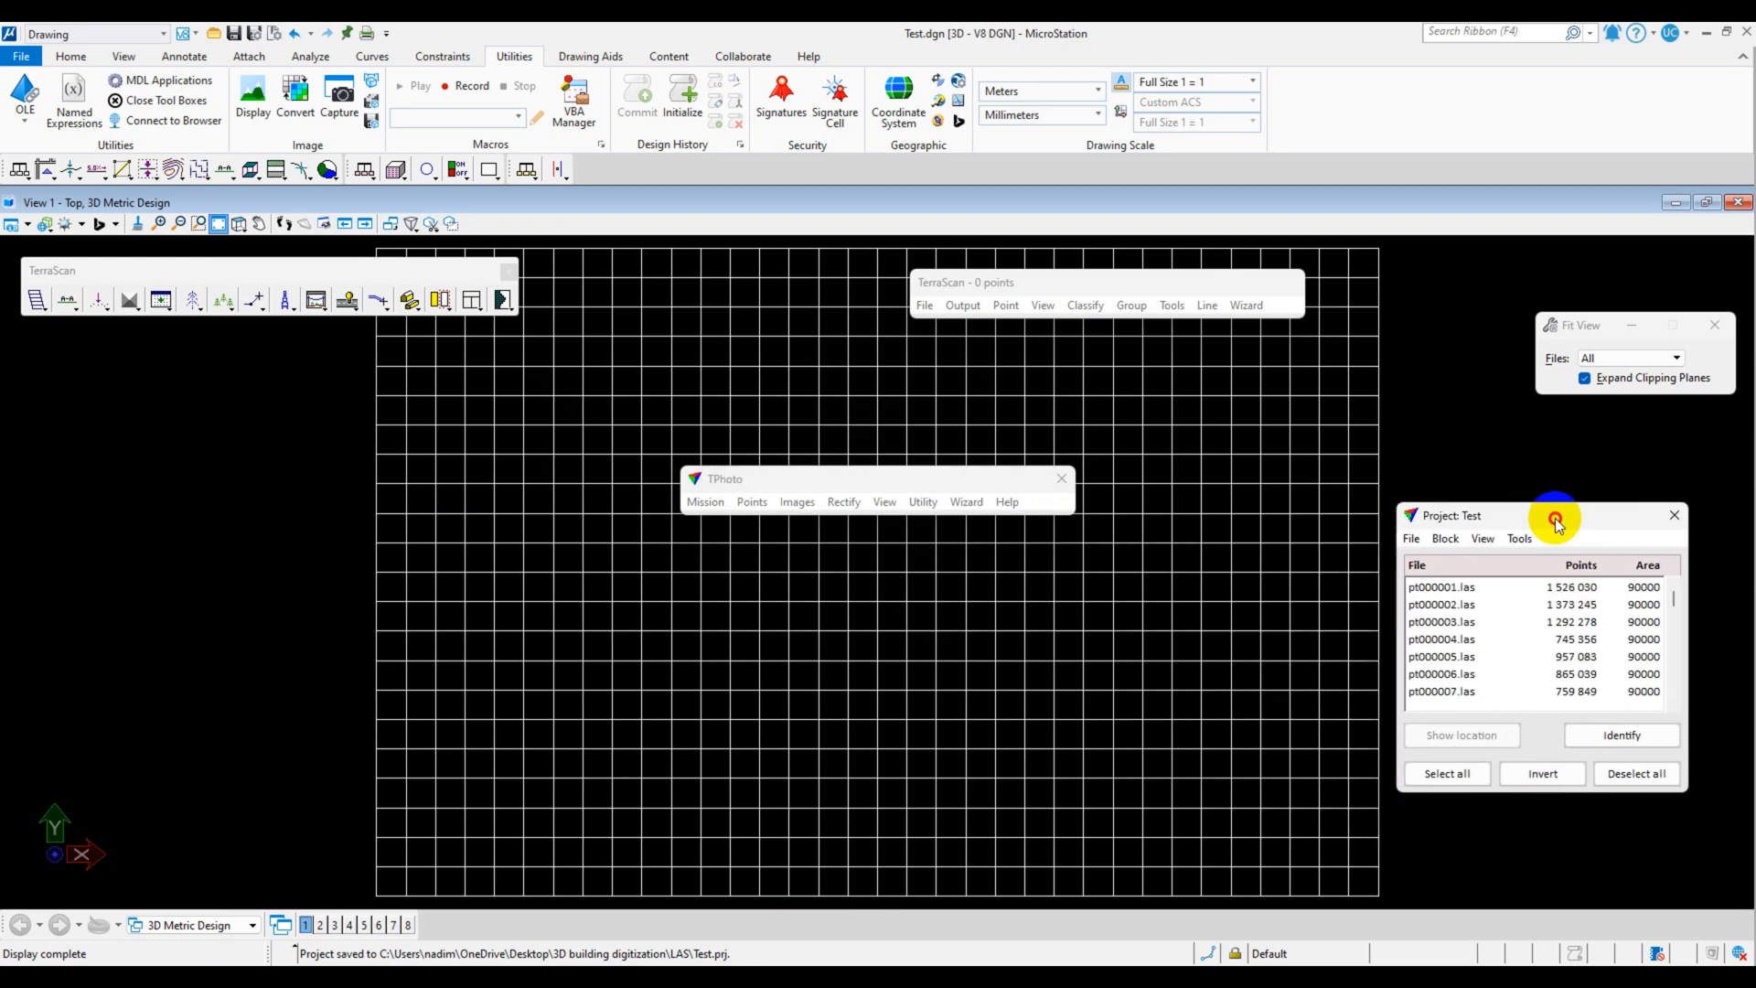
left_click(1680, 520)
left_click_drag(961, 483, 1616, 473)
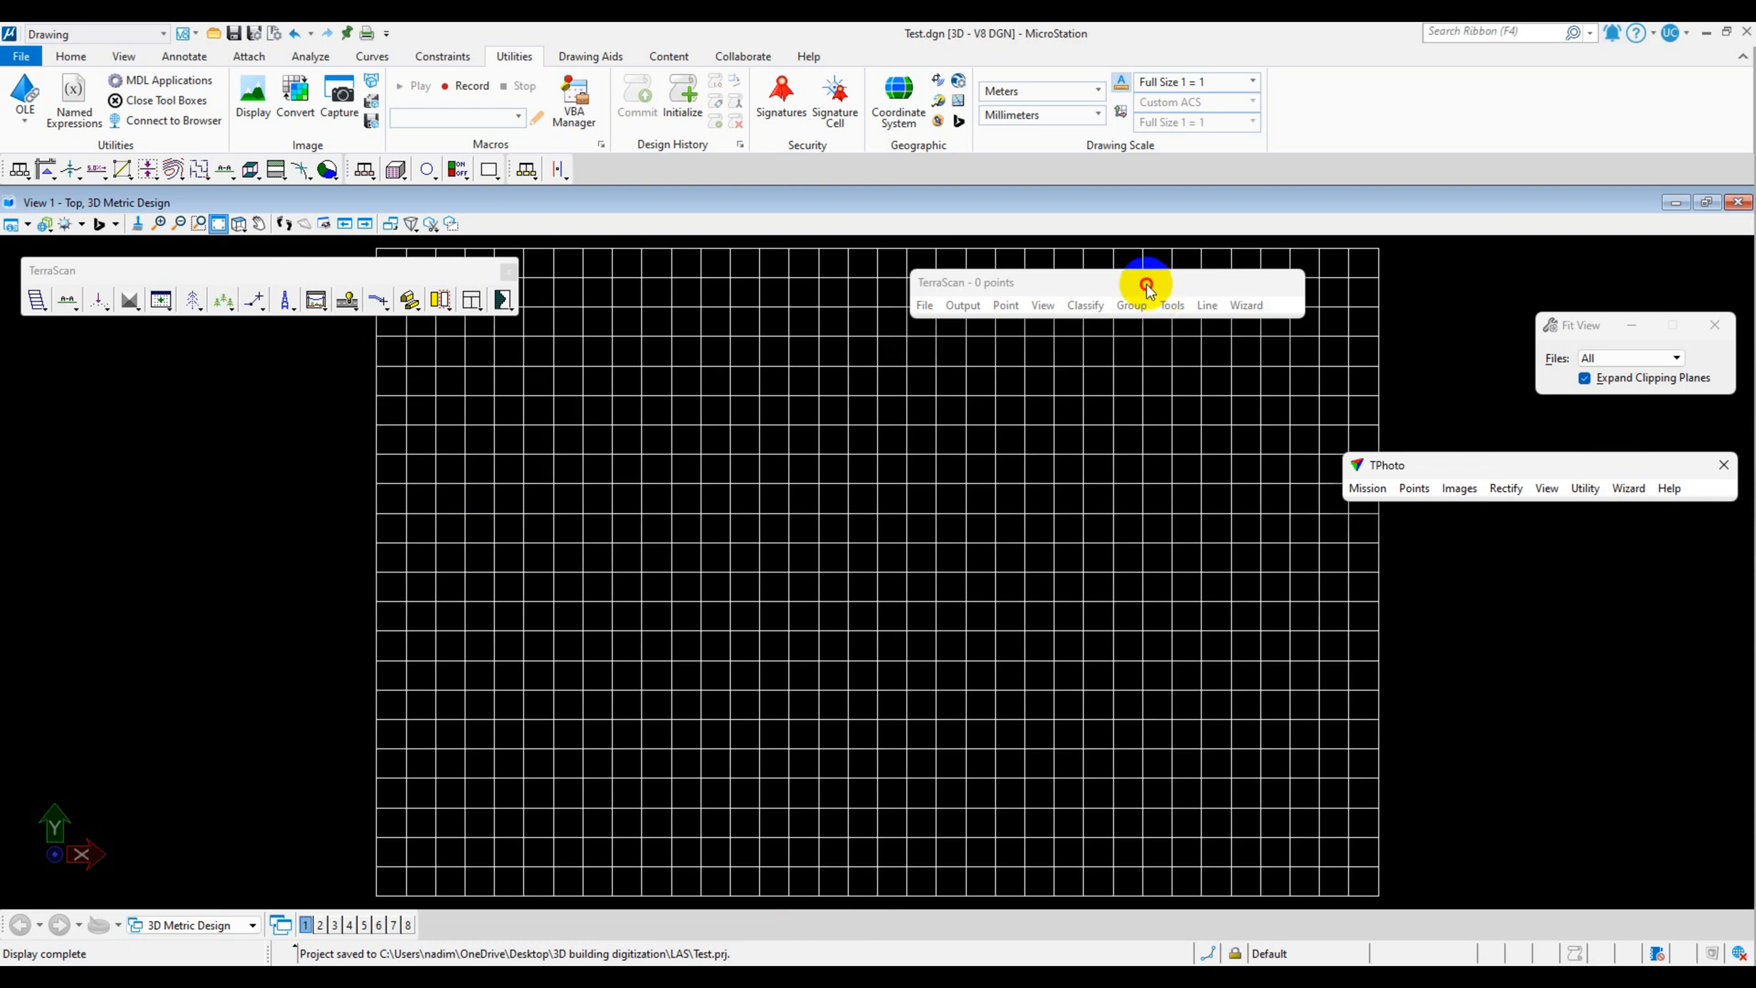
left_click_drag(1147, 286, 1590, 262)
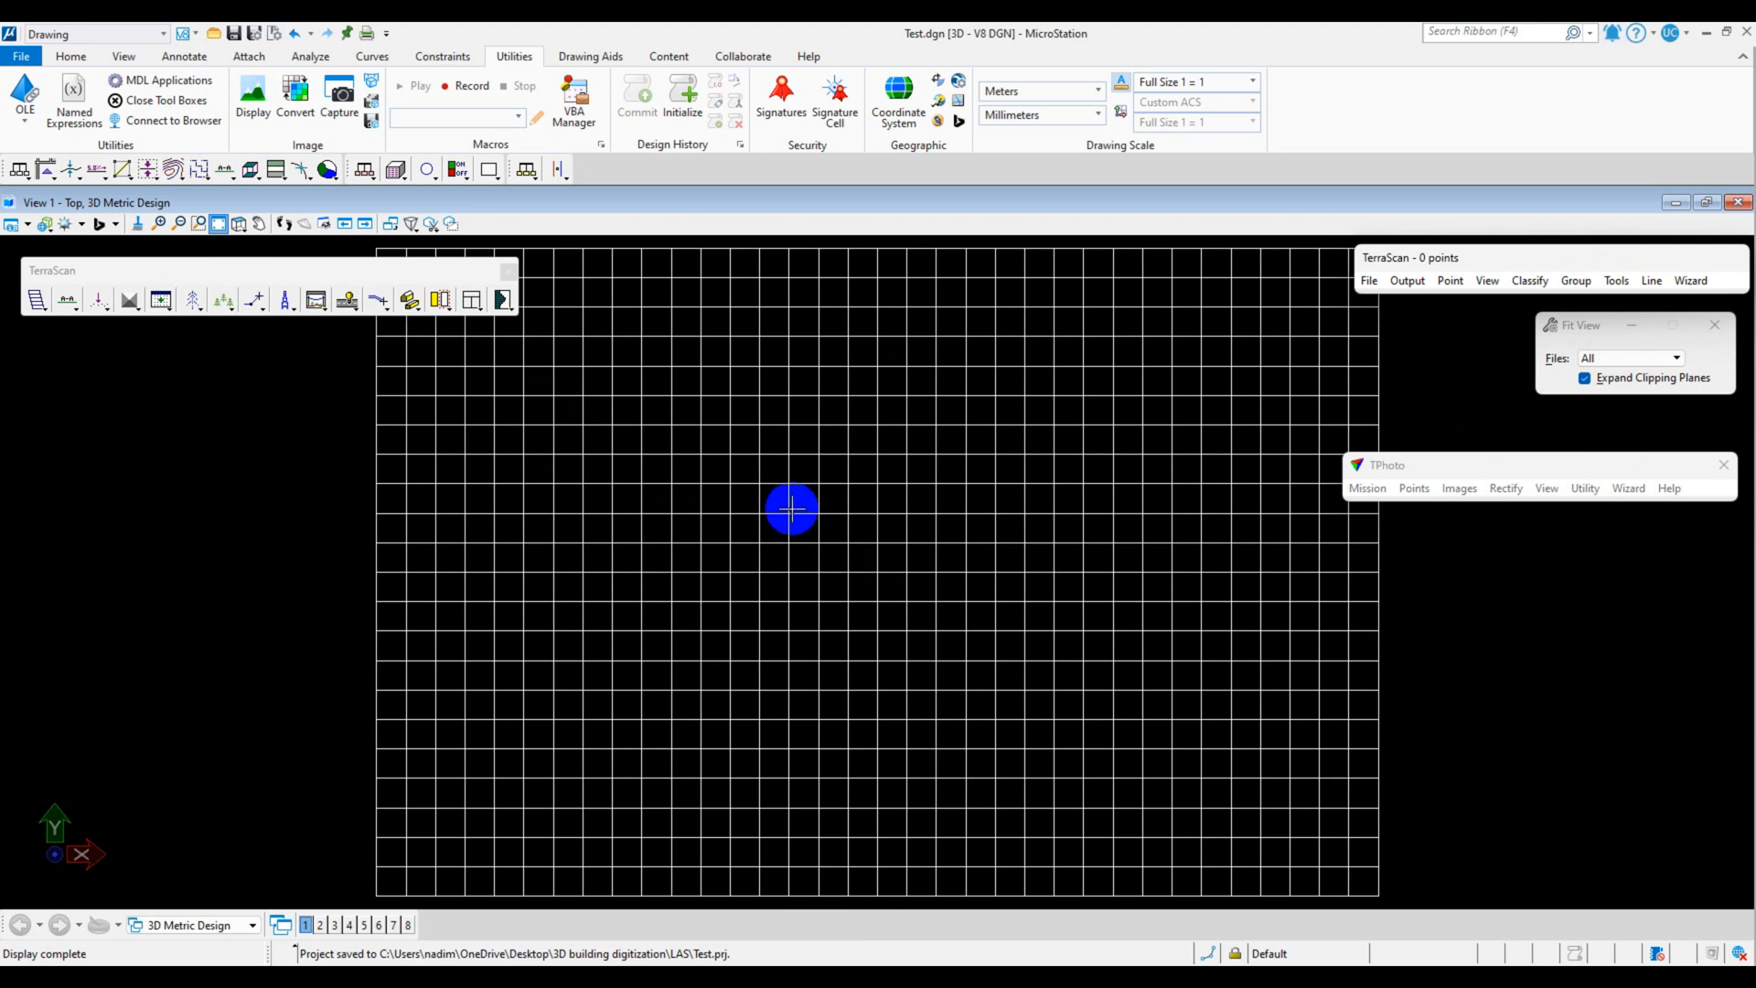
- Open a block near the centre of the grid for modification, with Neighbours 0.00 and Fit view None, and inspect its points
left_click(1372, 284)
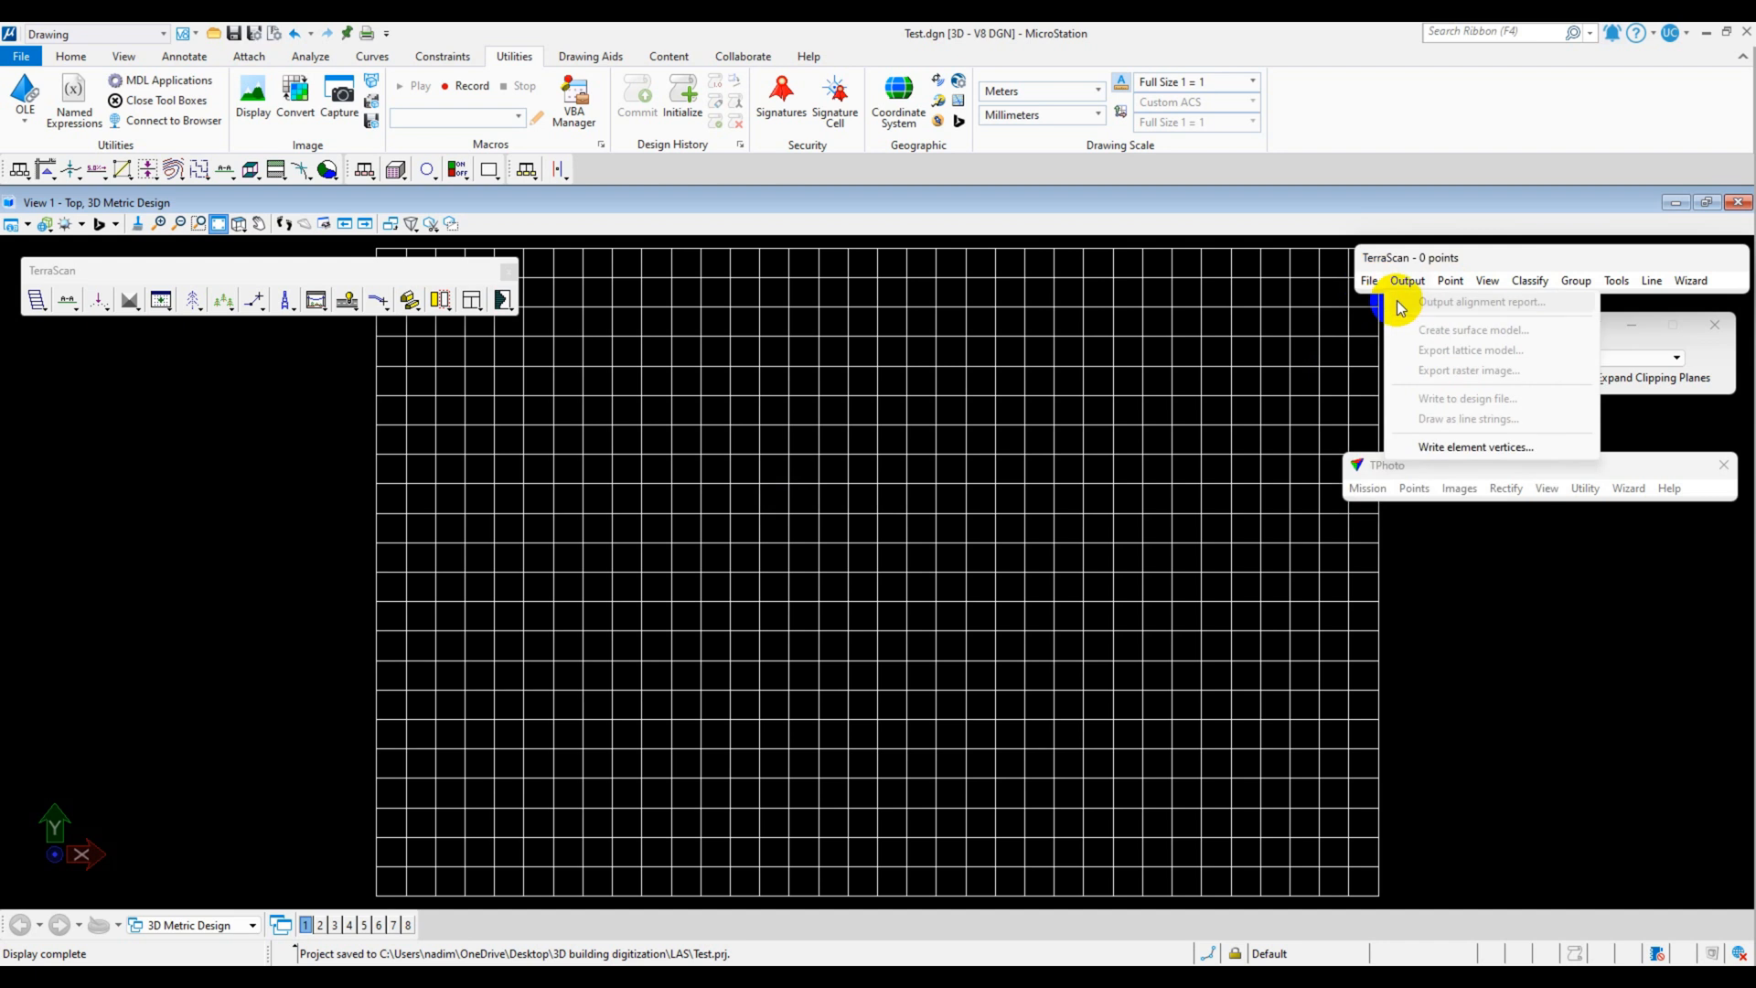
left_click(1397, 308)
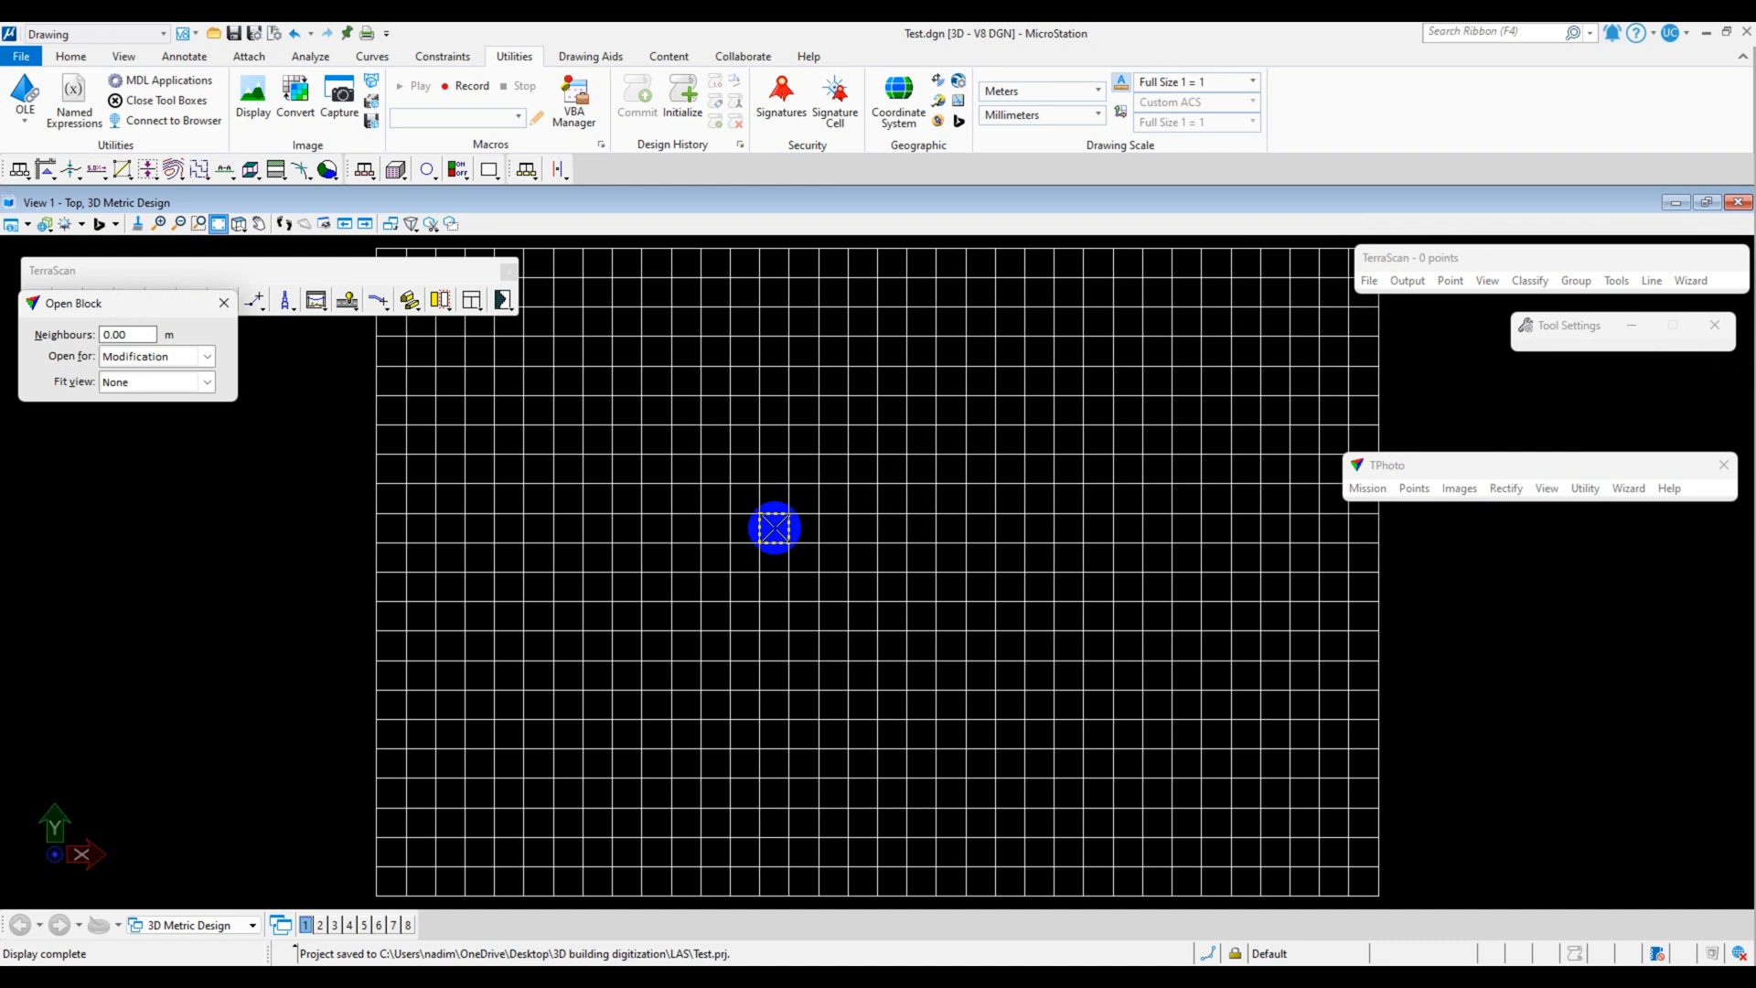
scroll(776, 536, "up", 4)
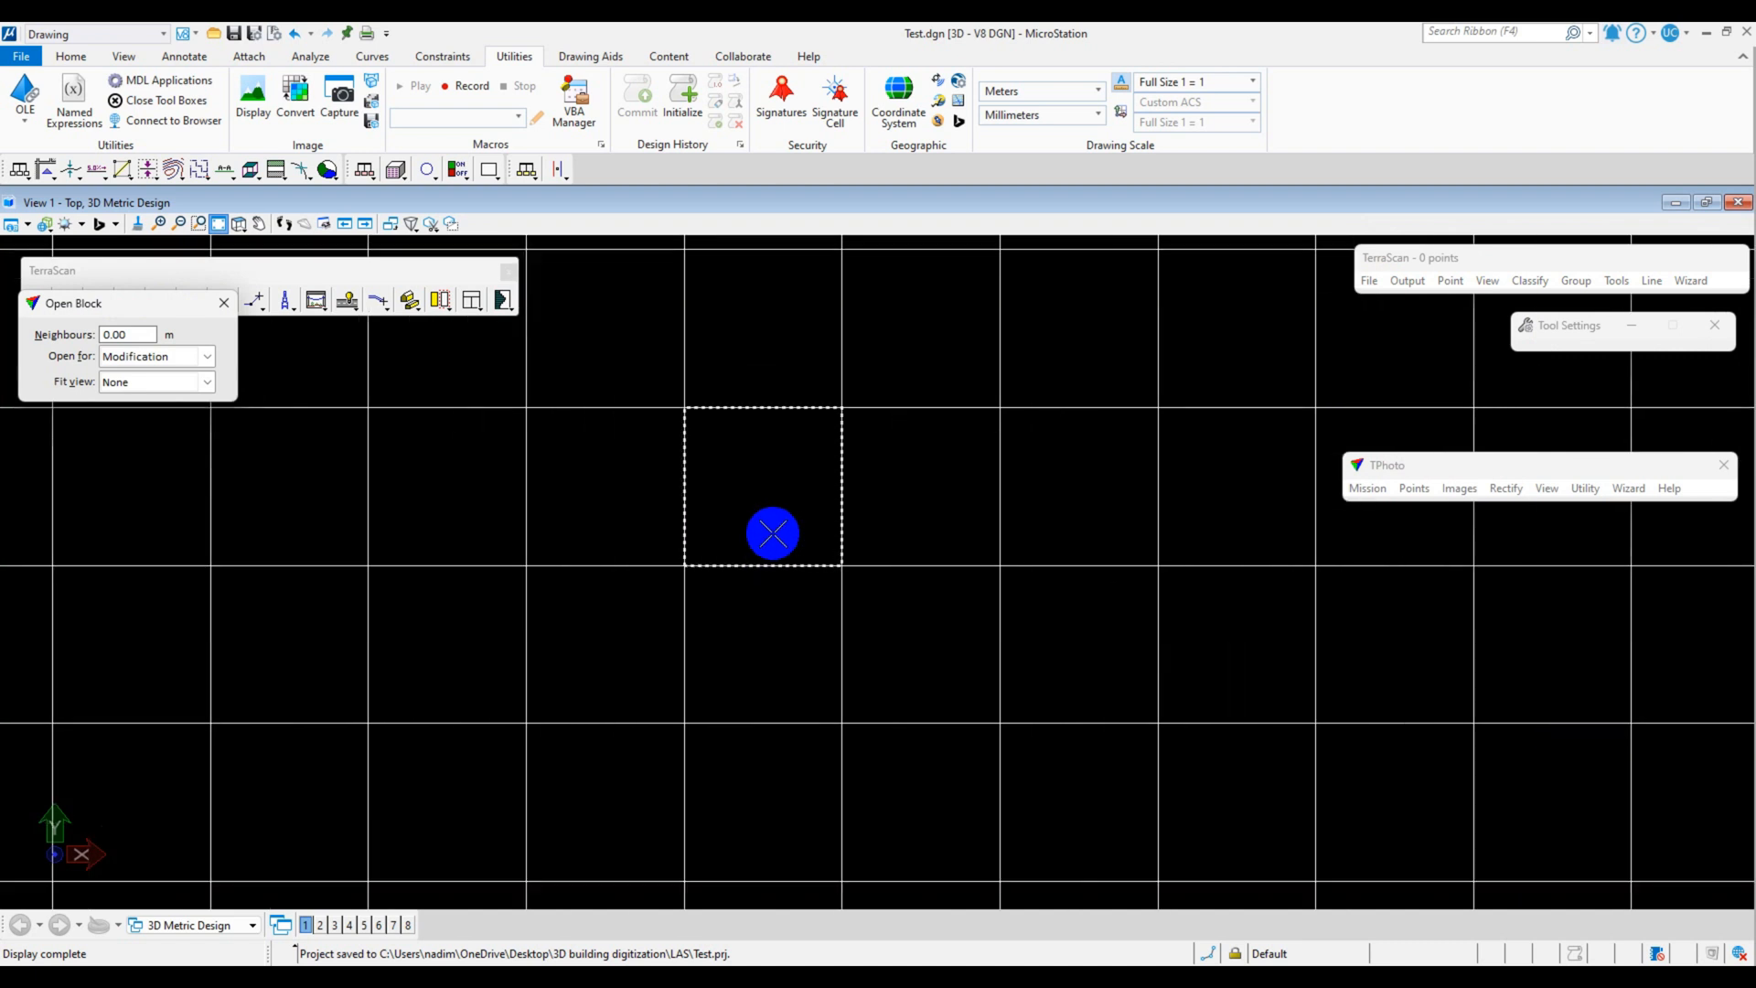
left_click(759, 499)
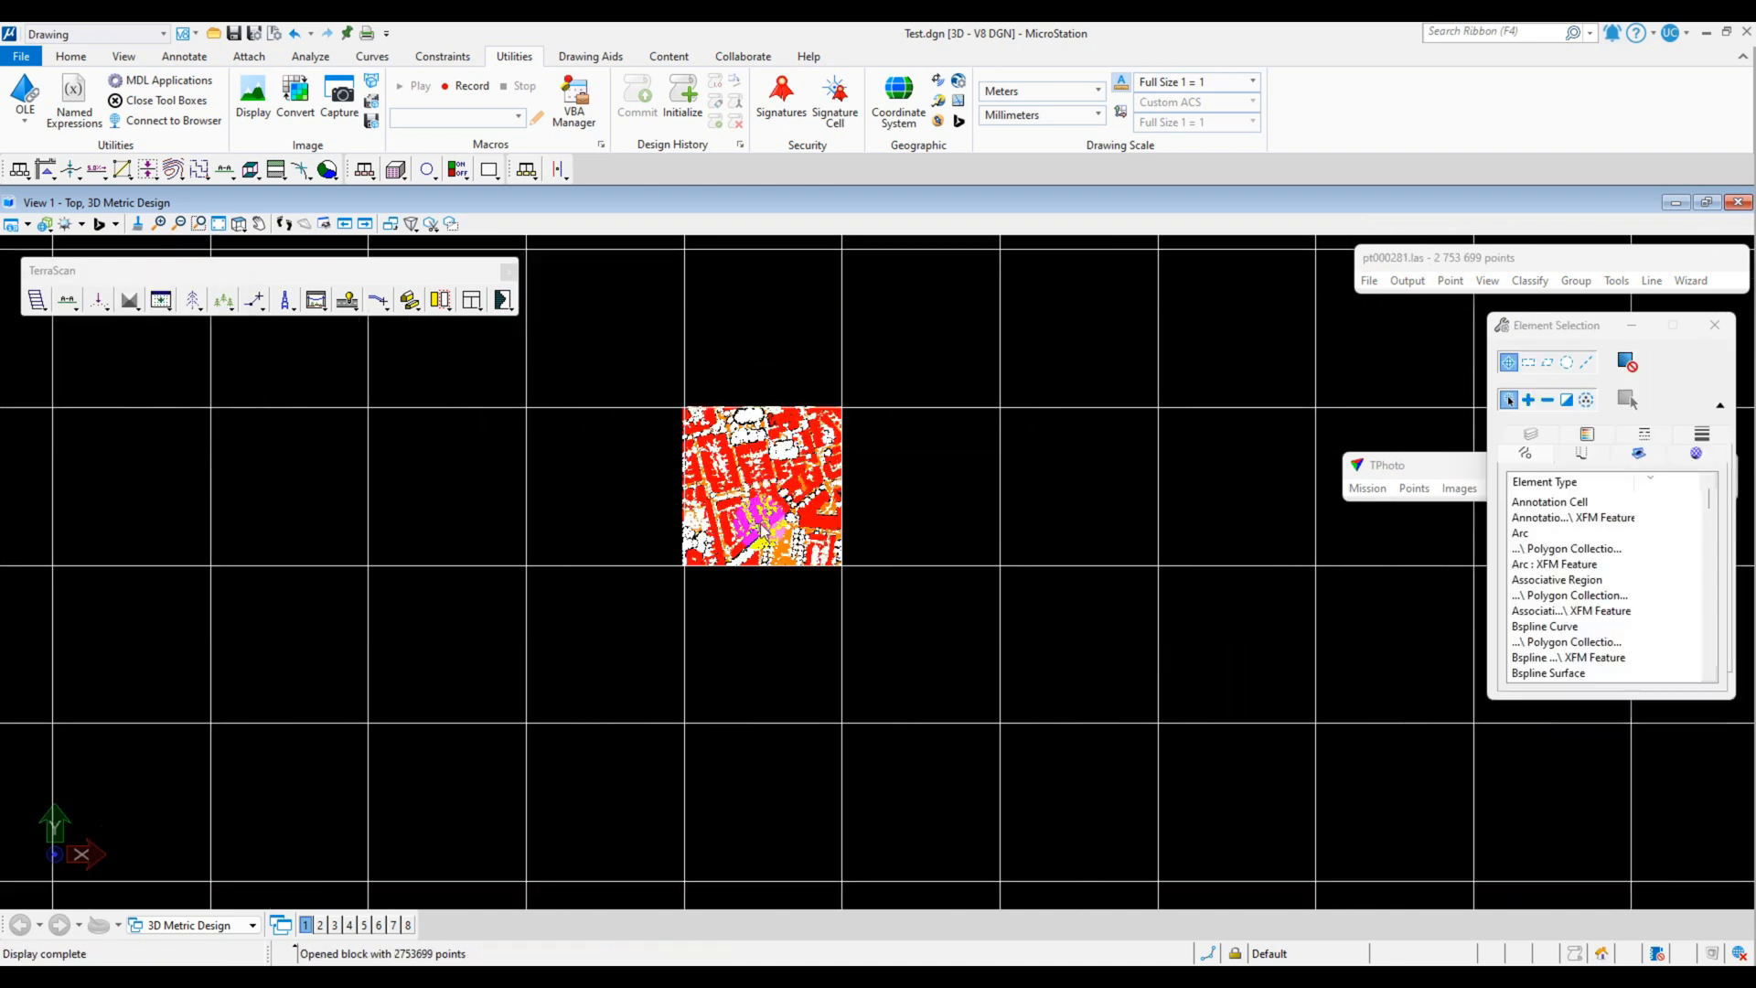
scroll(749, 467, "up", 5)
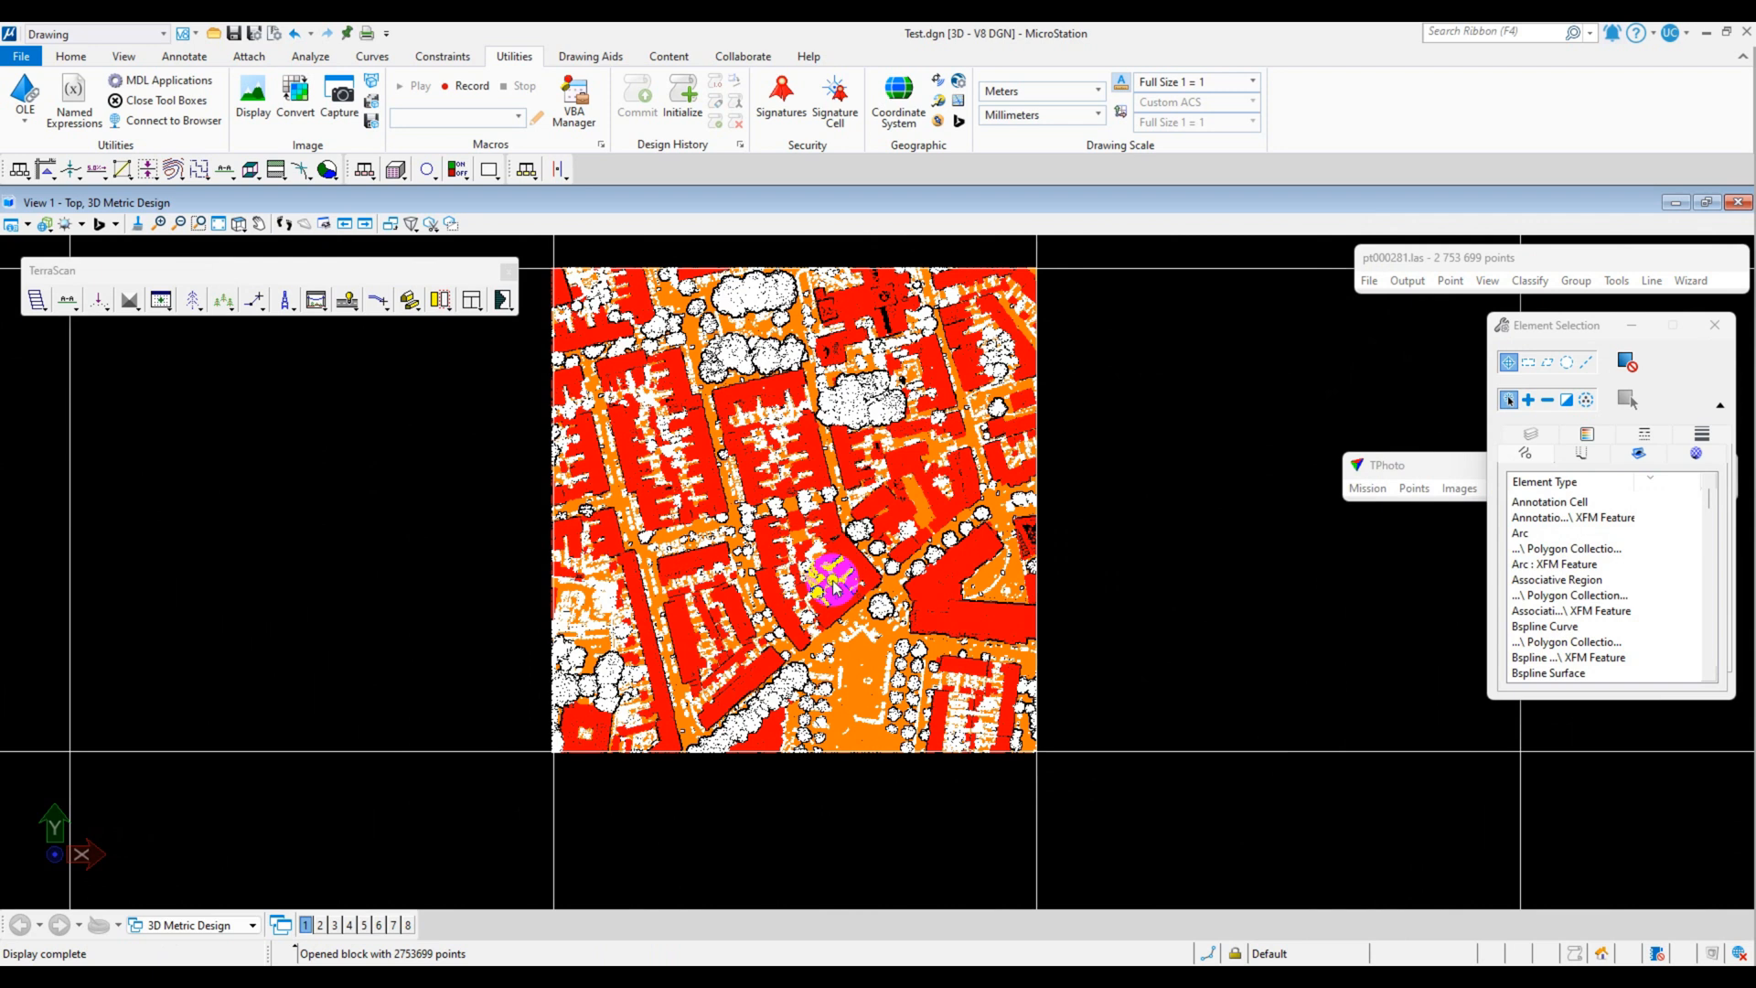
scroll(807, 530, "down", 5)
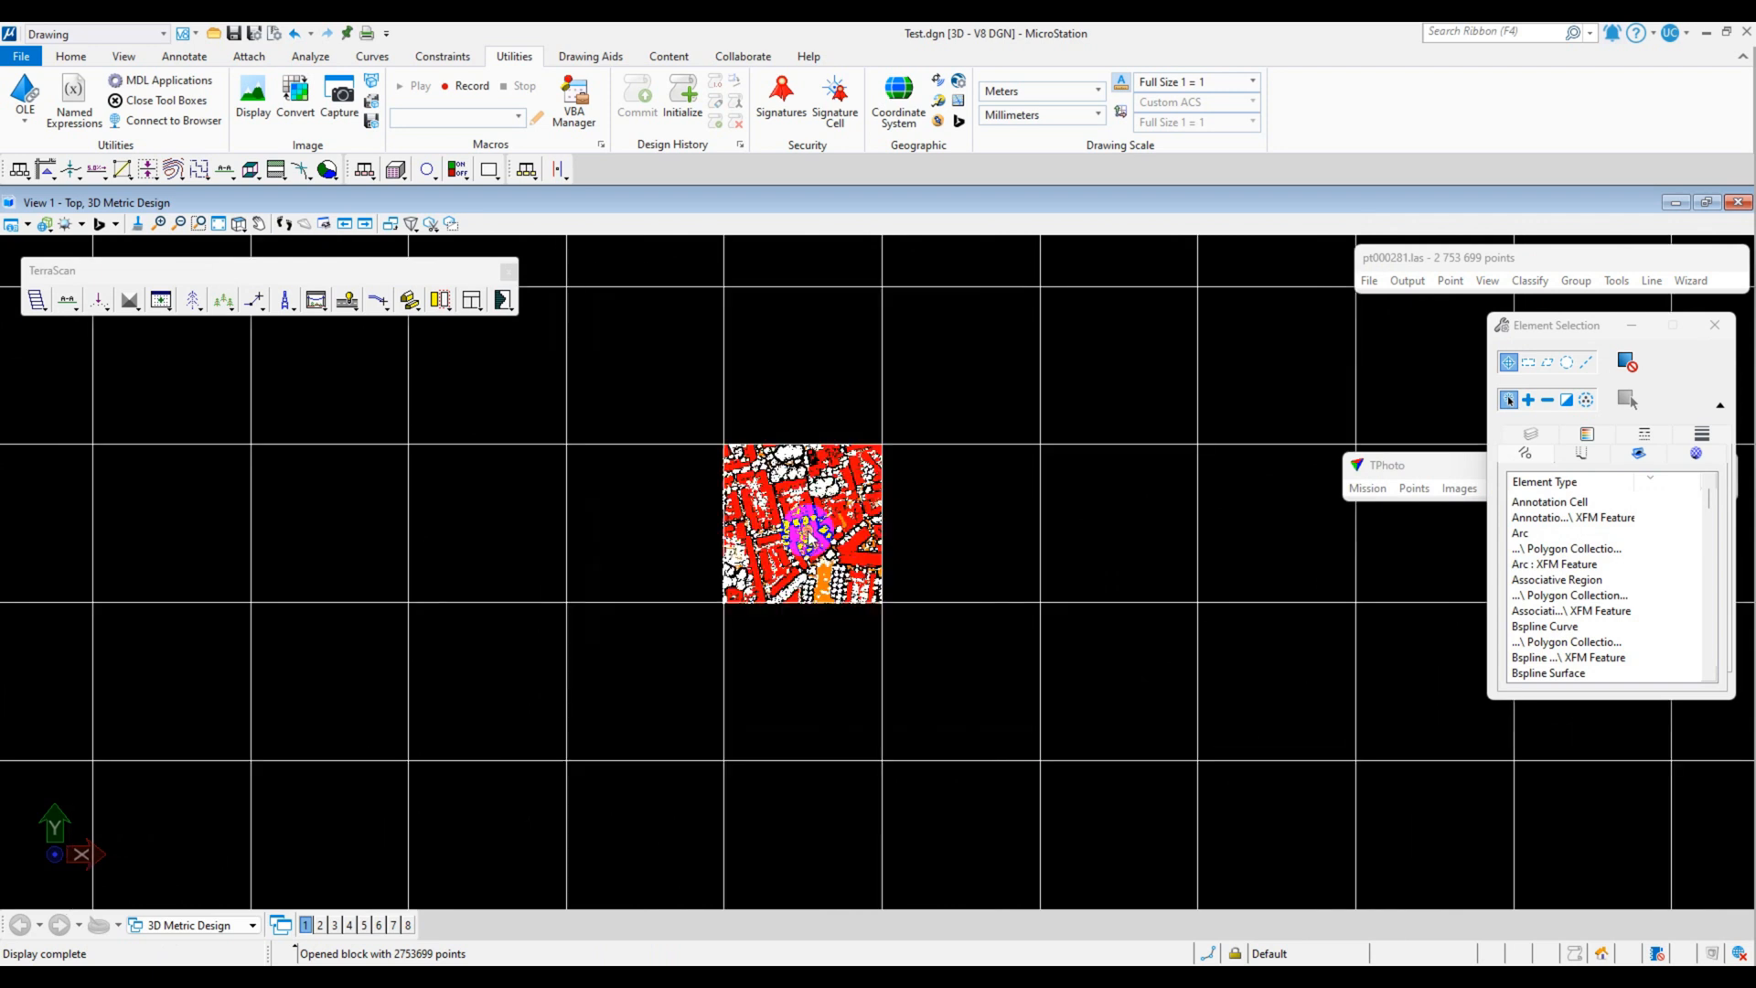
left_click(952, 537)
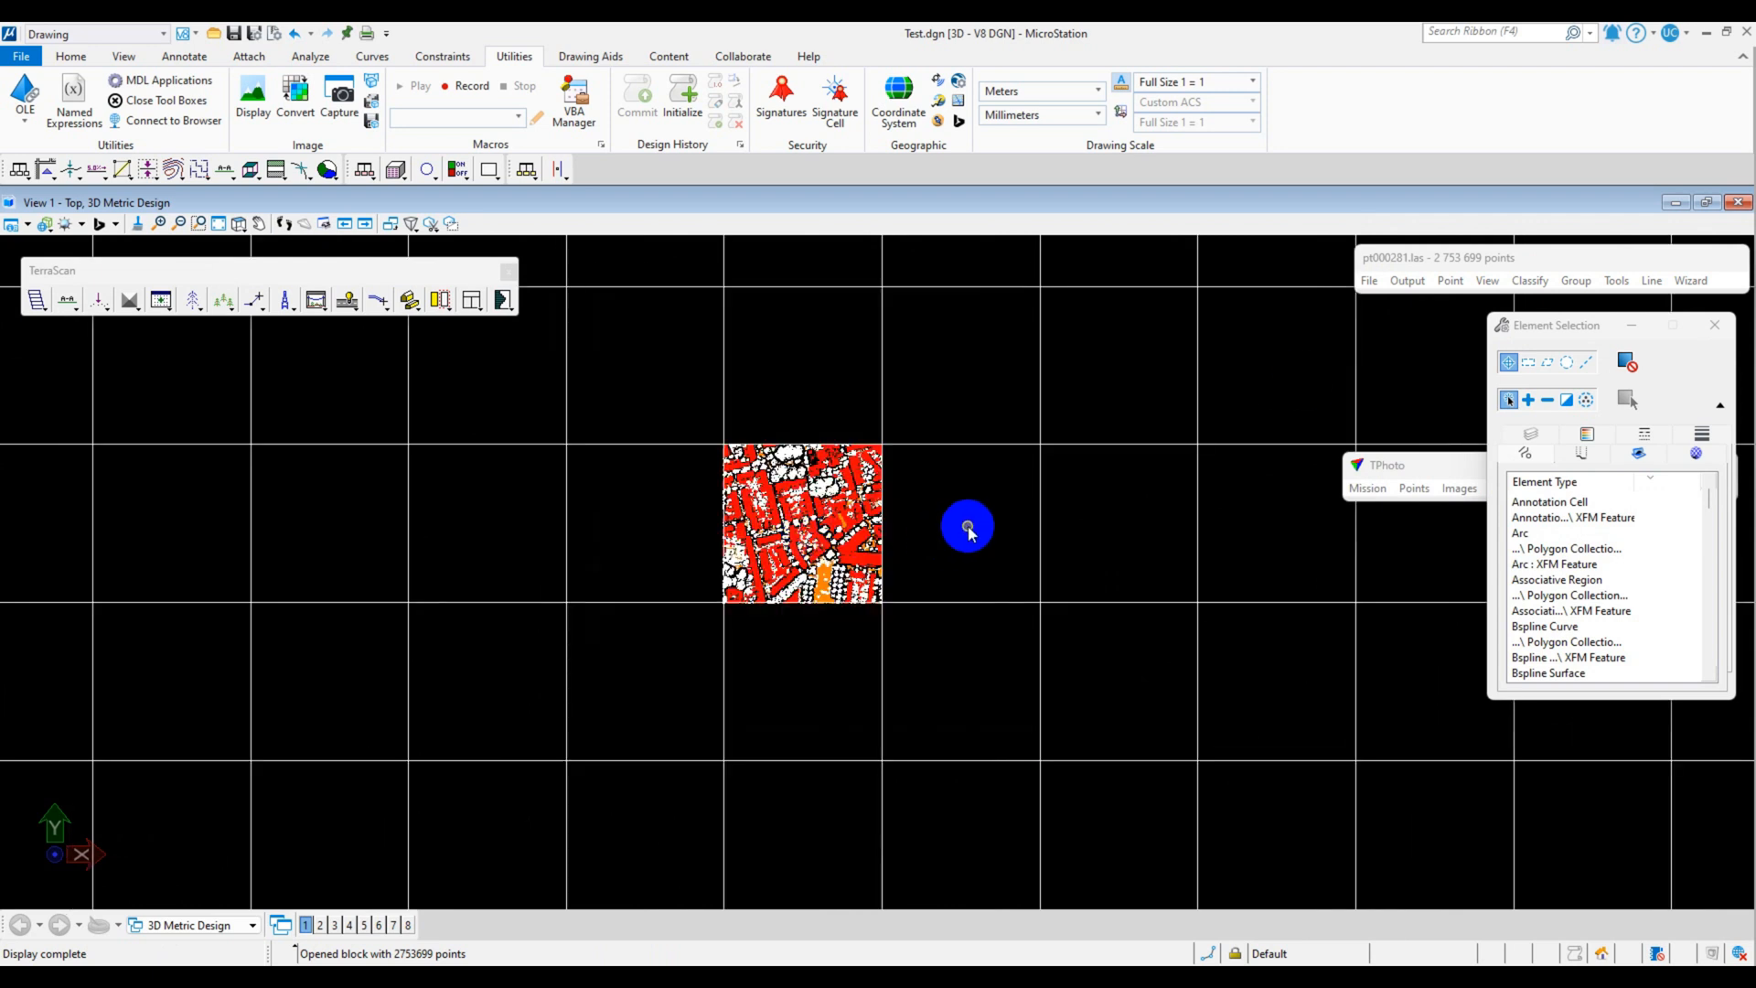
- Open the block immediately east of the loaded one, then the block directly north of that, to view their points
left_click(1370, 281)
left_click(1395, 305)
left_click(976, 494)
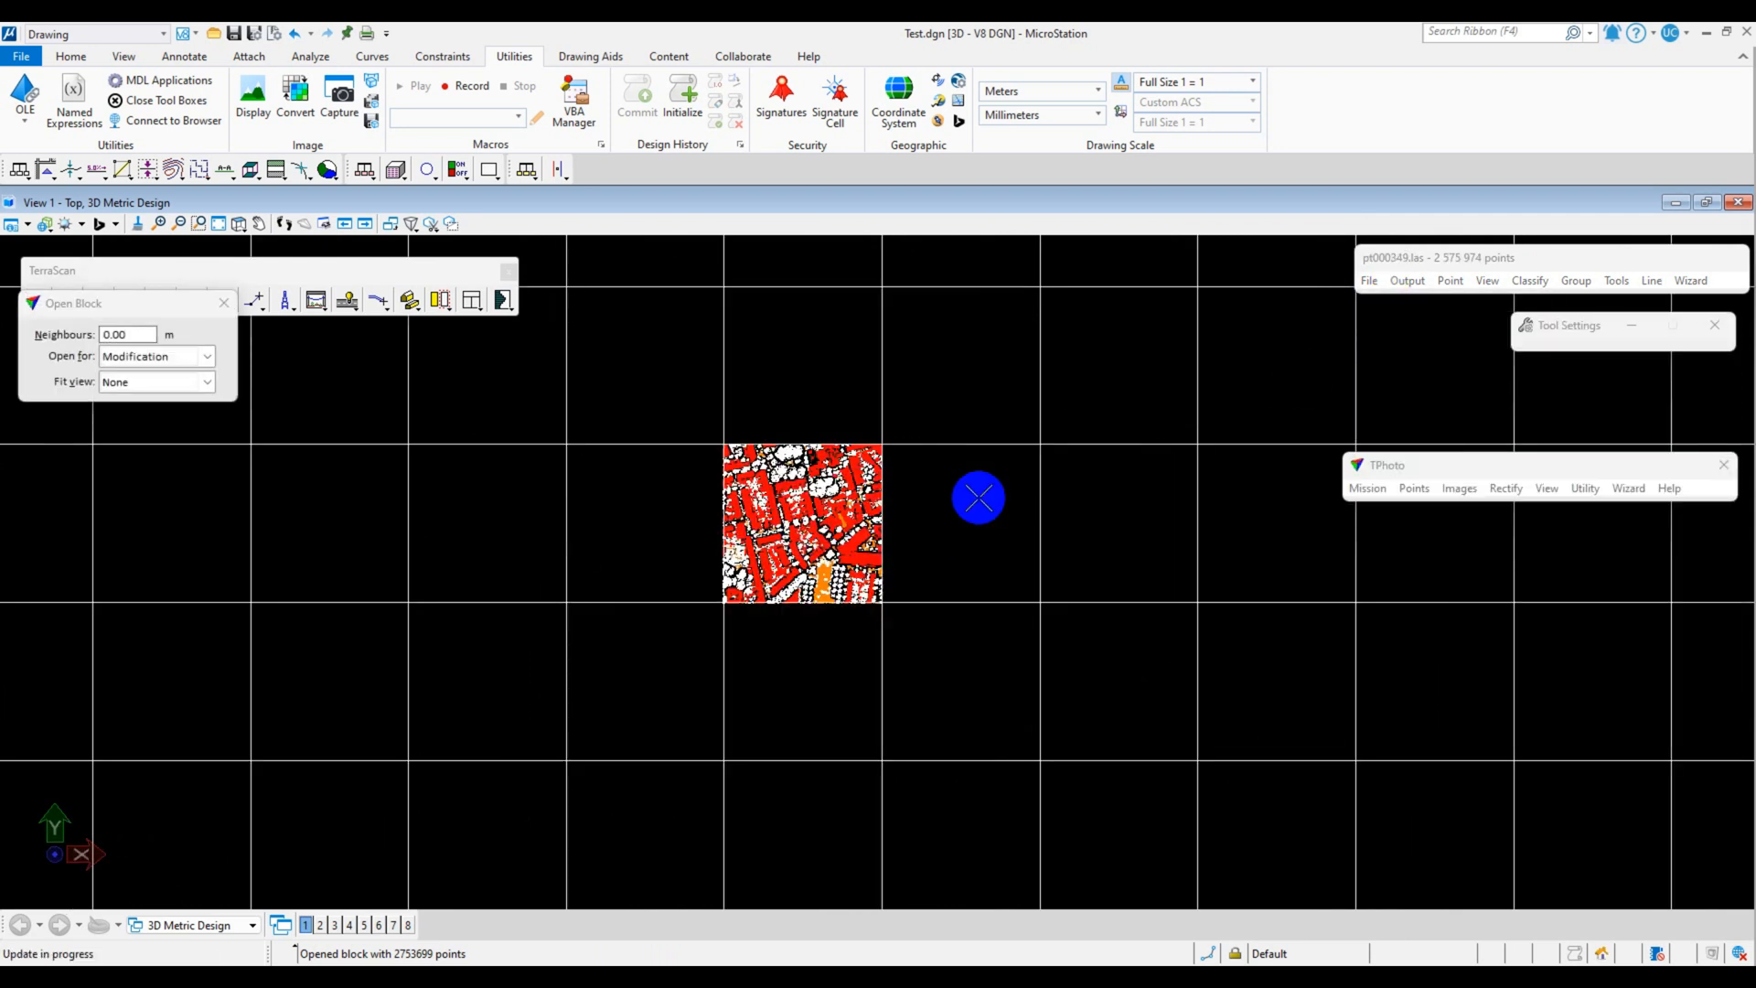
left_click(1112, 526)
left_click(1369, 281)
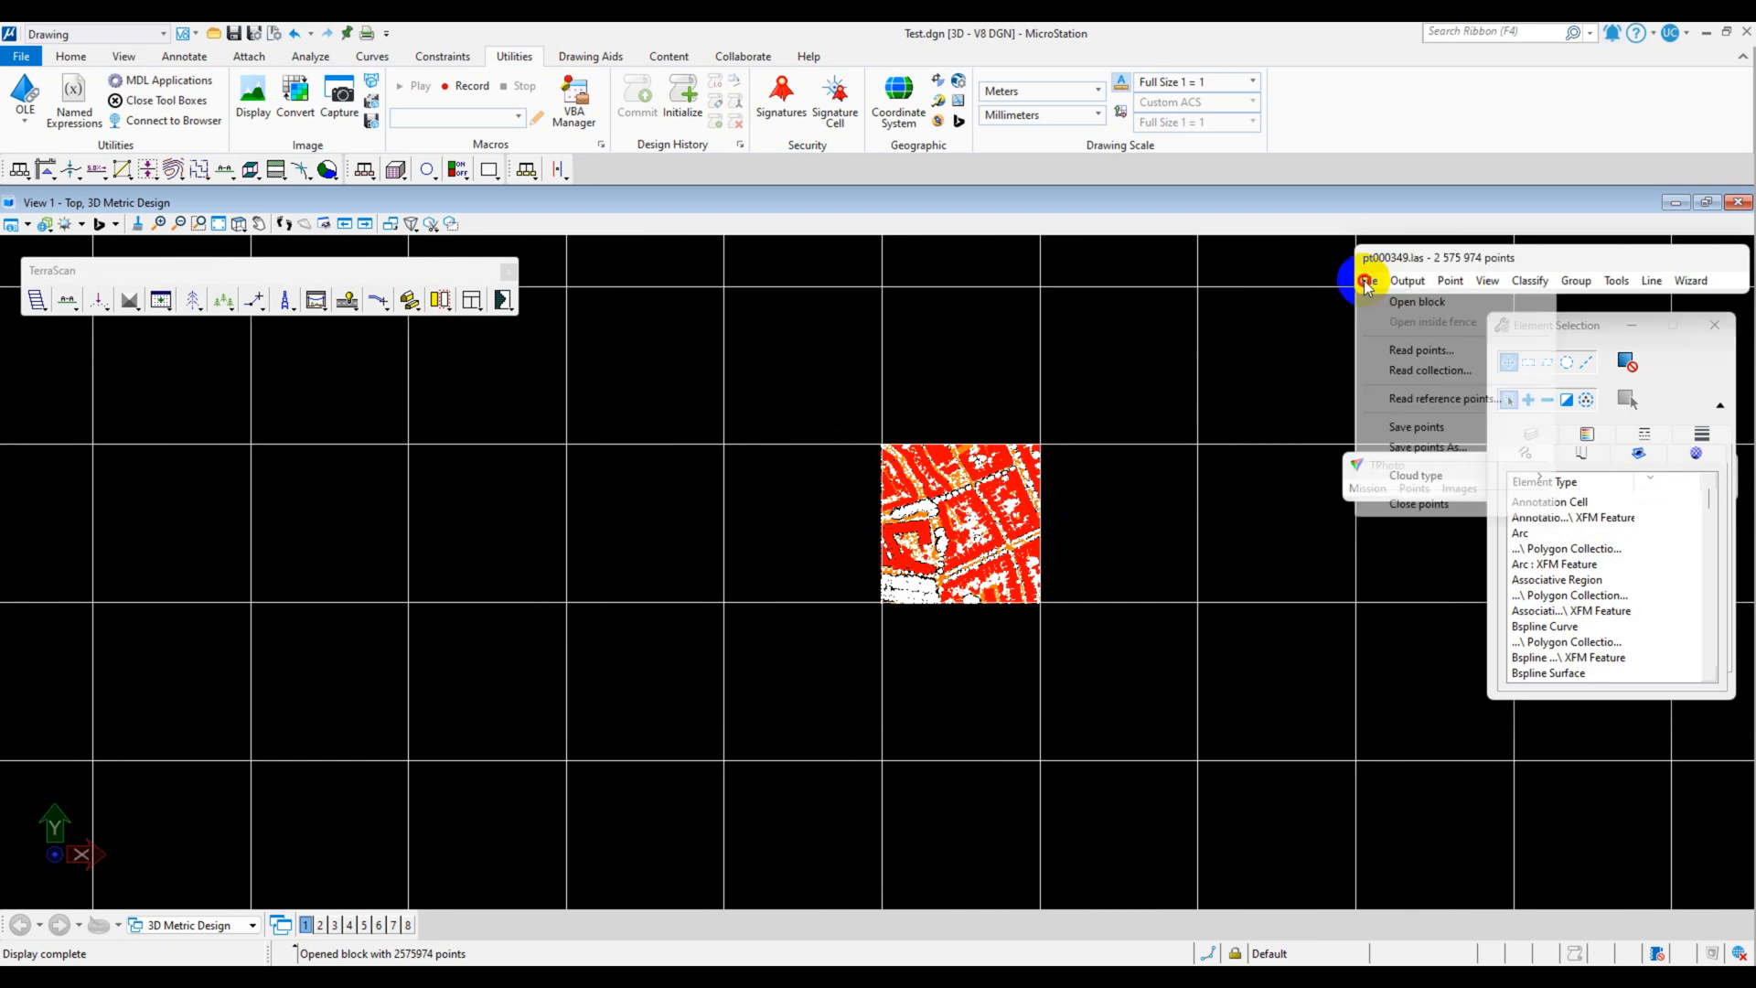
left_click(1395, 305)
left_click(1015, 373)
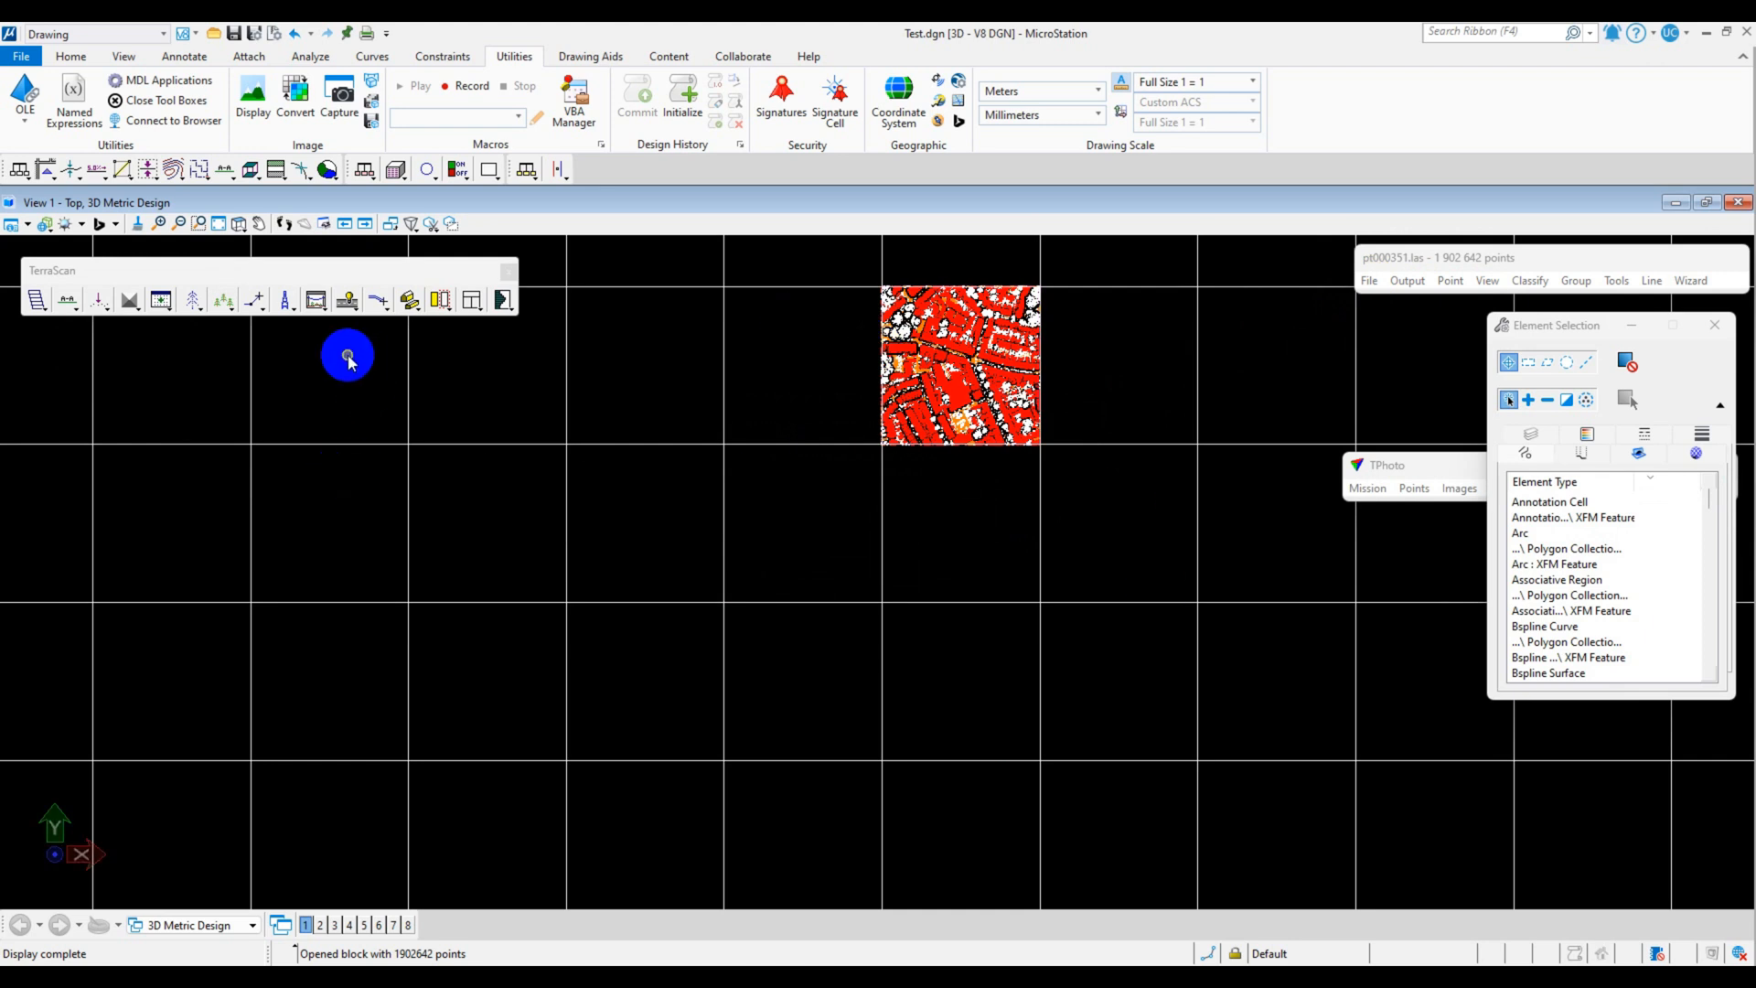
- Fit the view to the entire block grid and close the loaded points
left_click(219, 229)
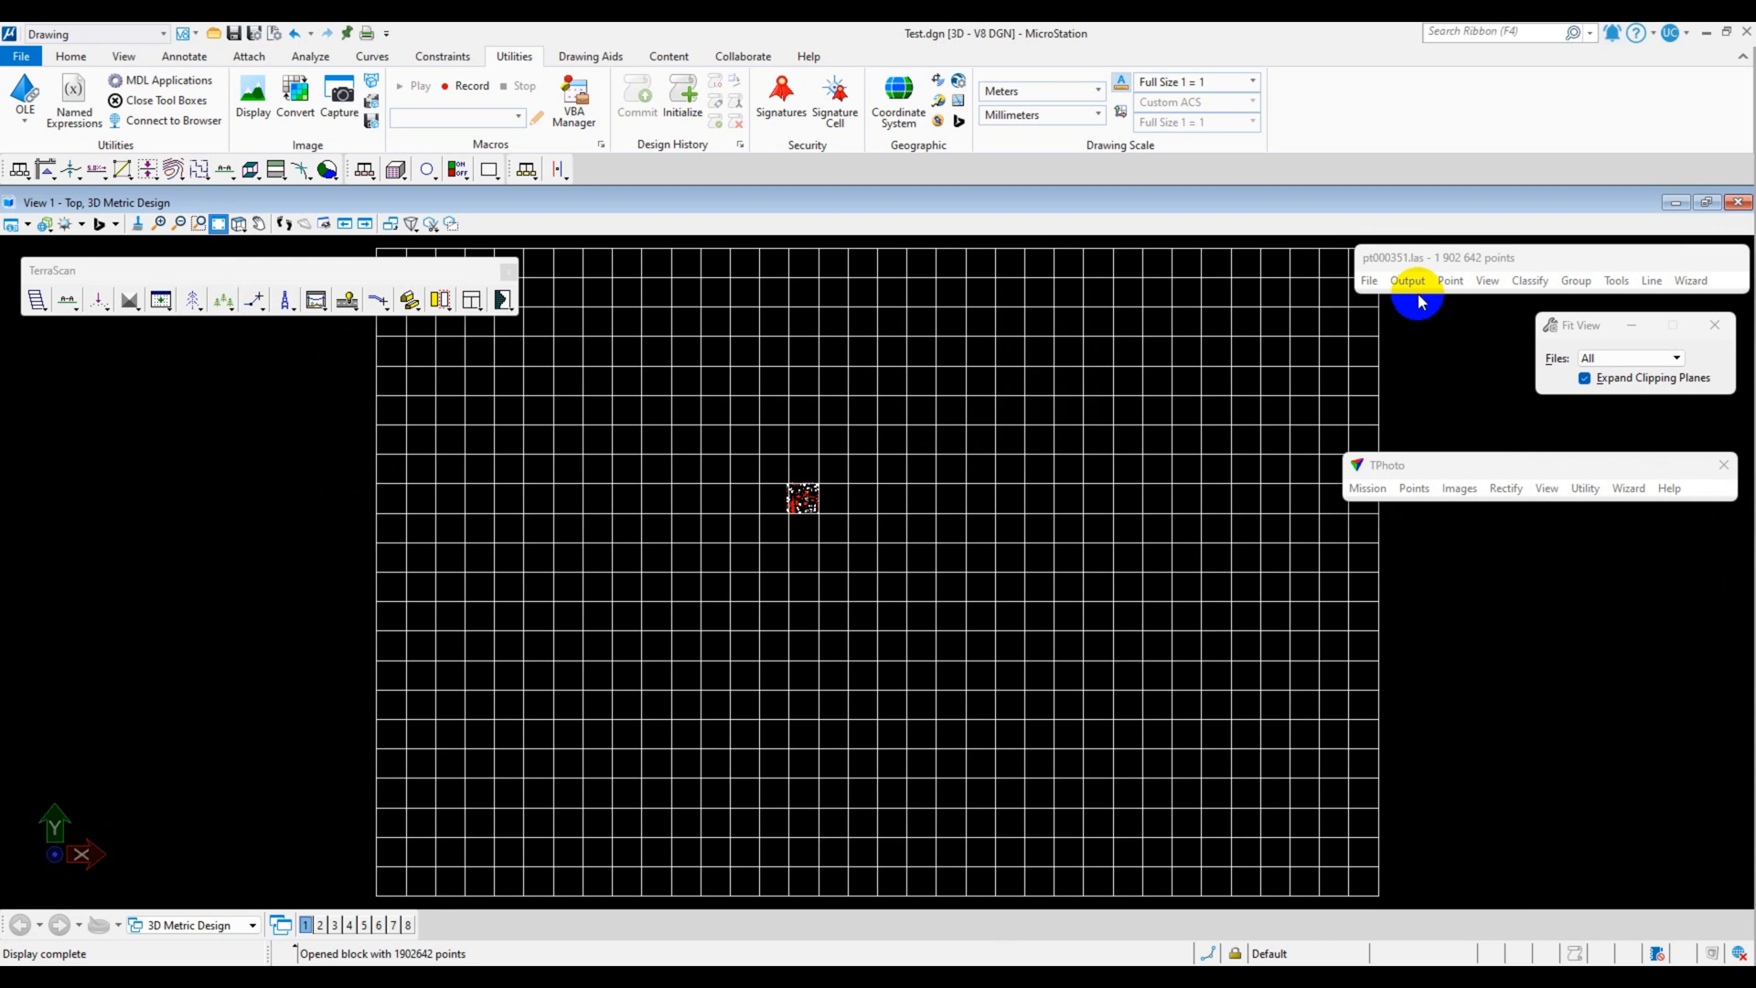
left_click(1370, 281)
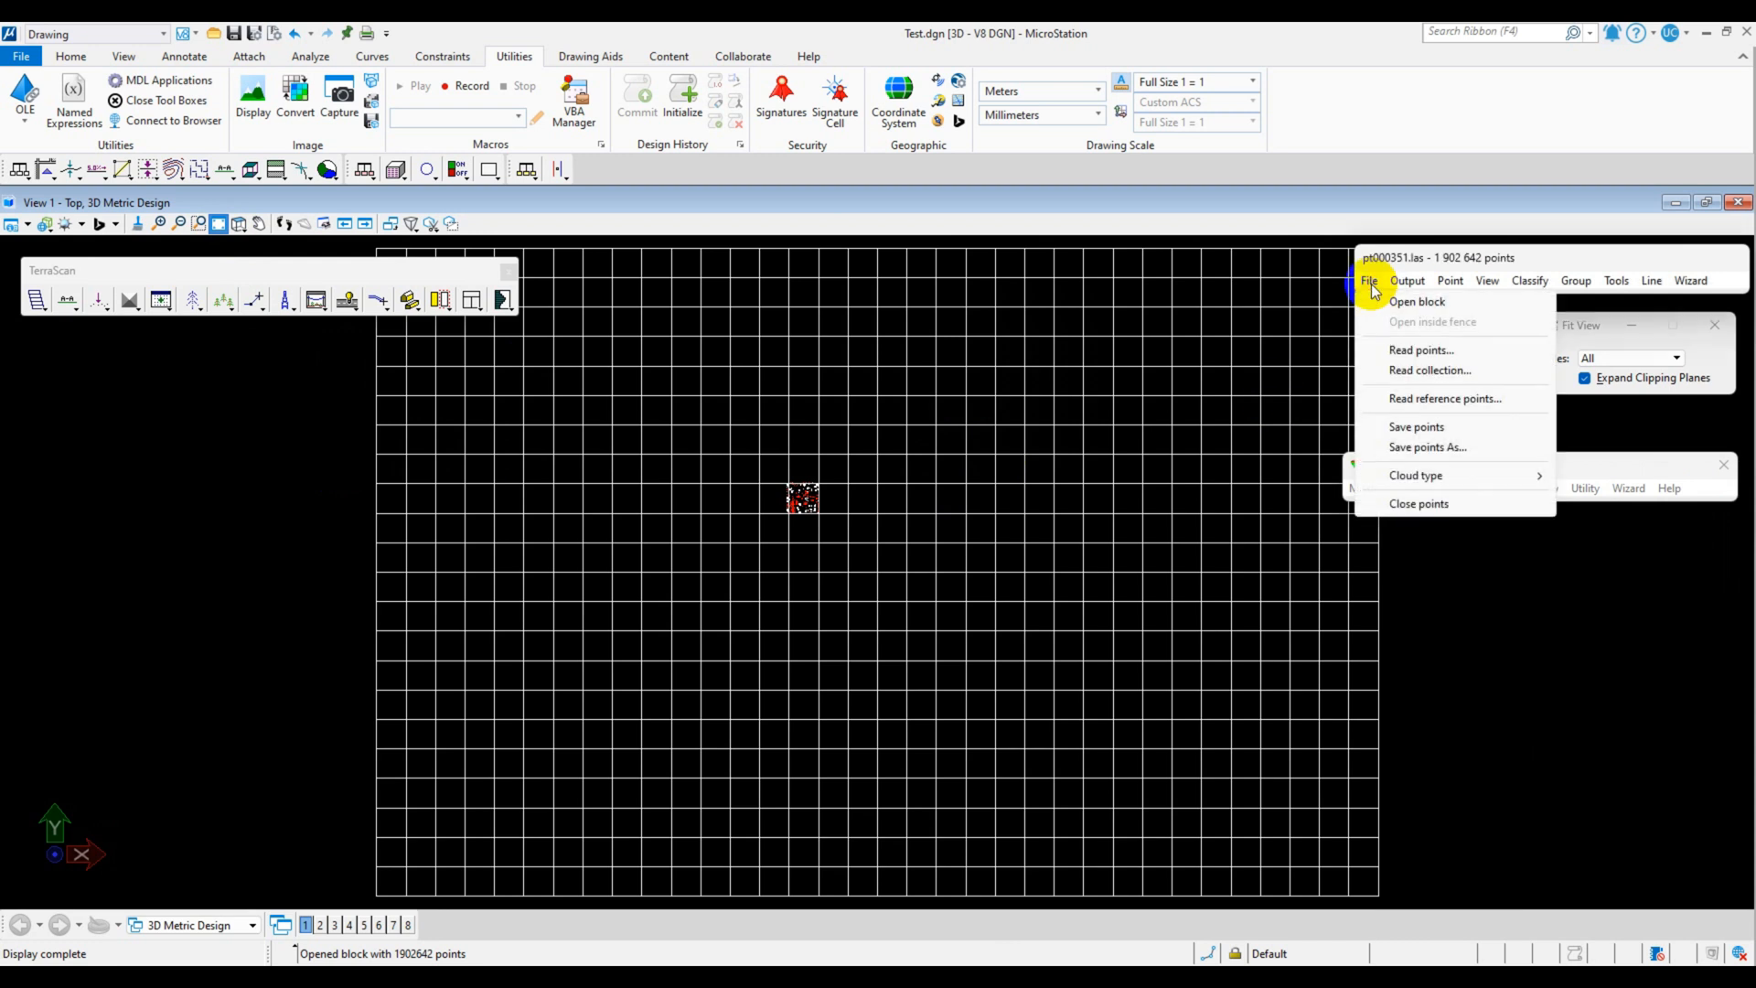
left_click(1421, 505)
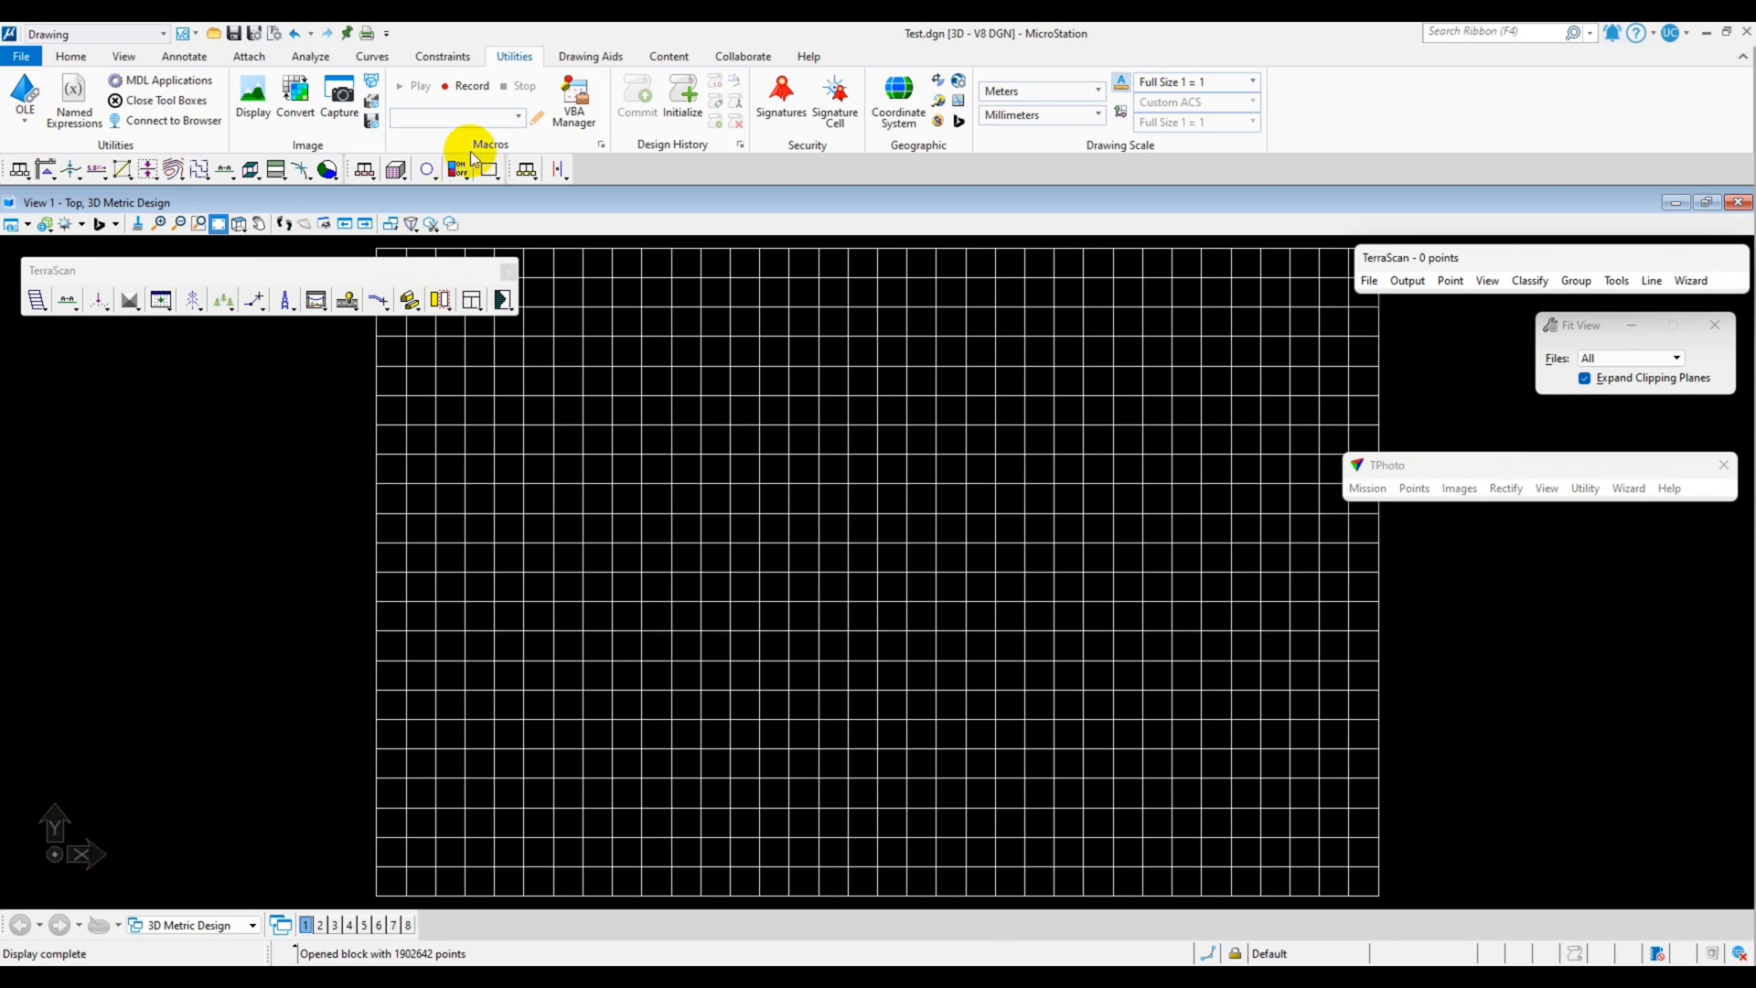
- Attach the shapefile Bag_inside_AOI.shp from the Bag_inside_AOI folder in 3D building digitization as a reference with Coincident orientation
left_click(249, 56)
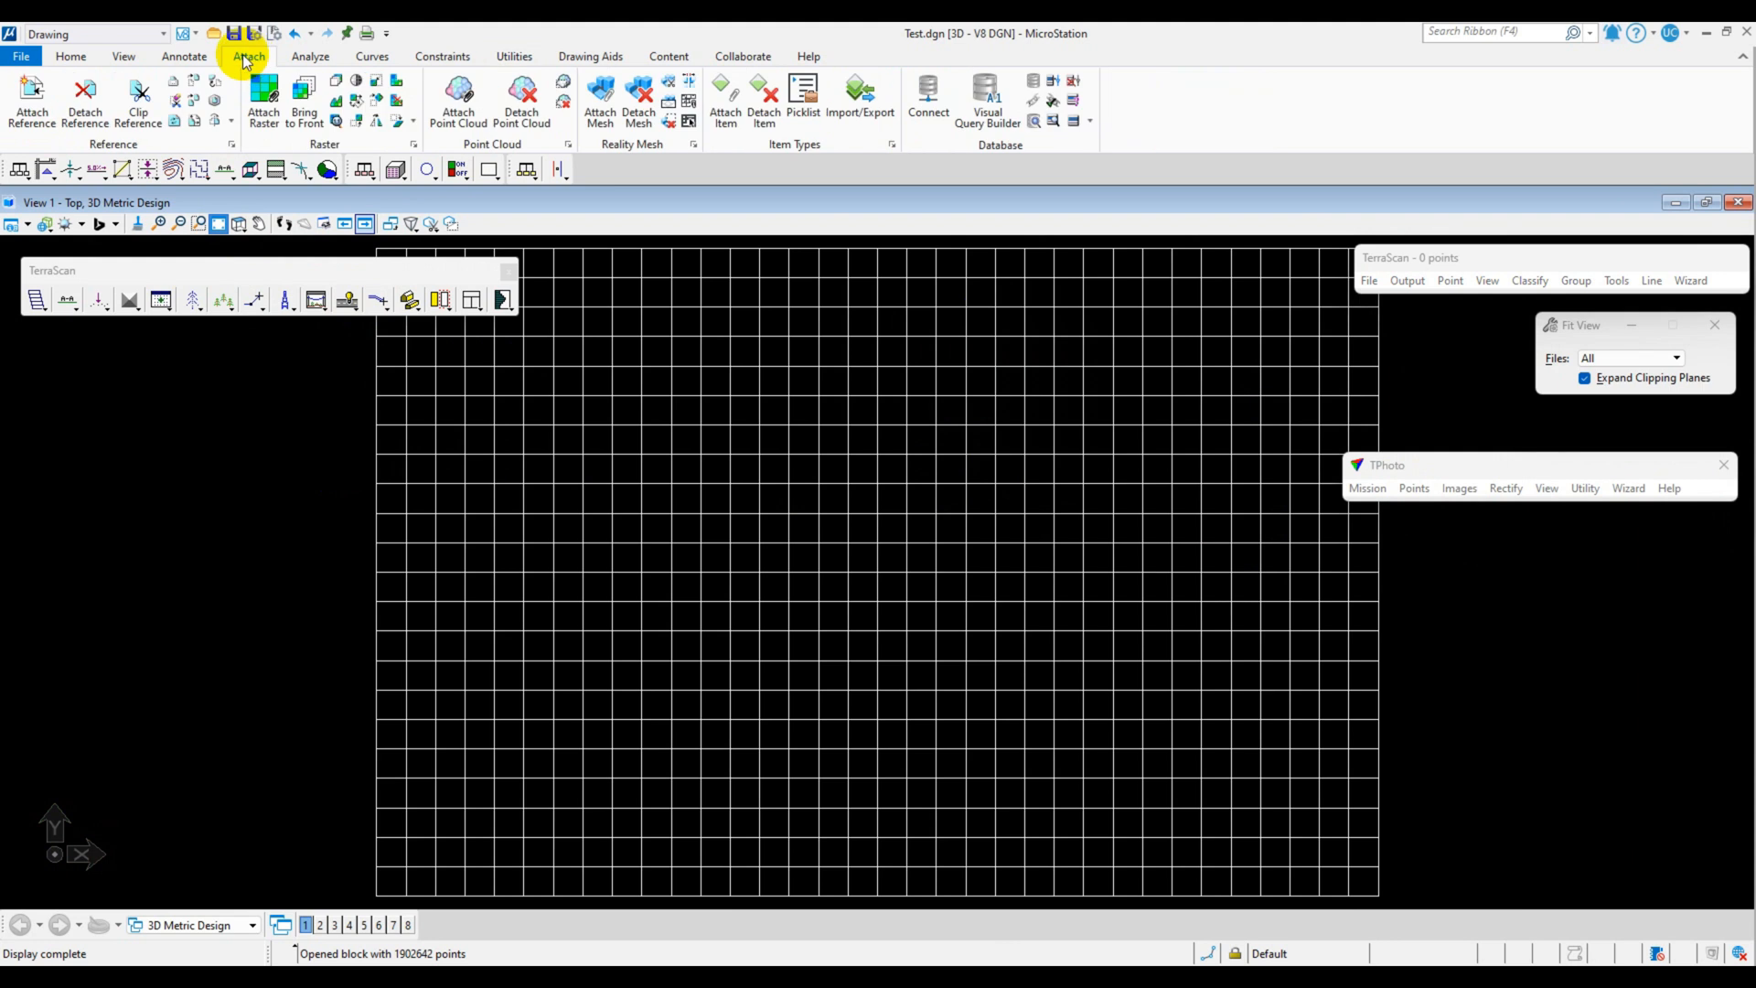
left_click(33, 99)
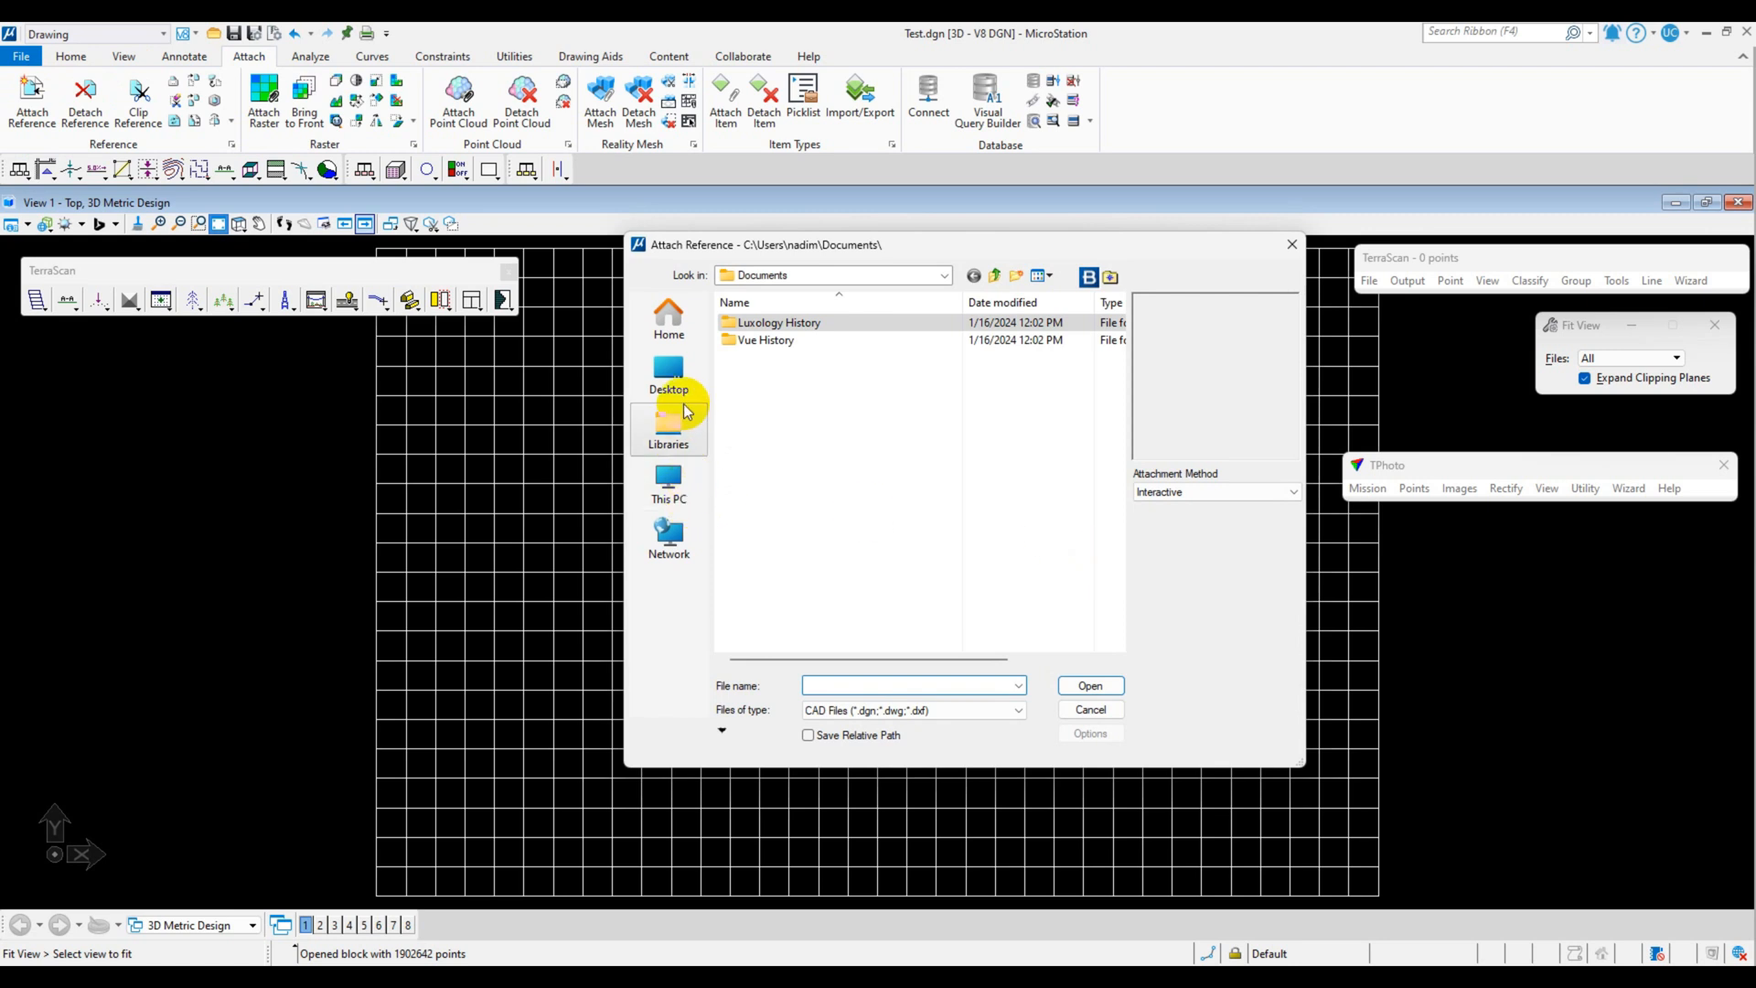
left_click(668, 374)
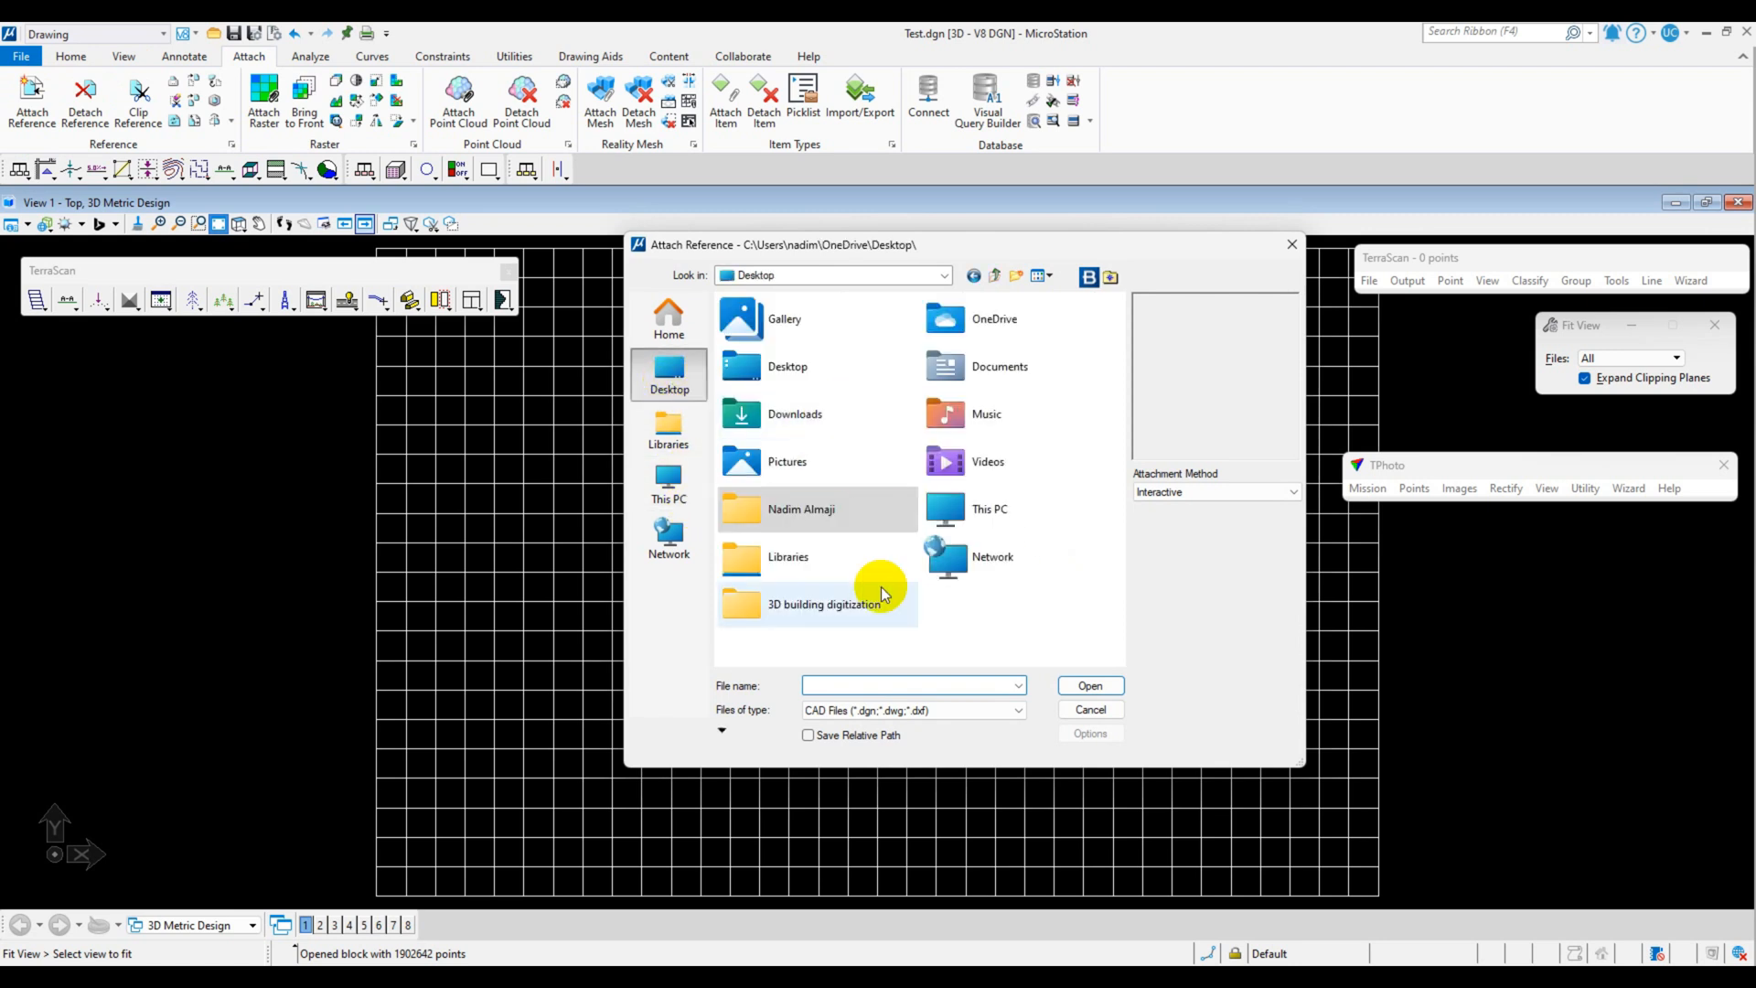
double_click(819, 604)
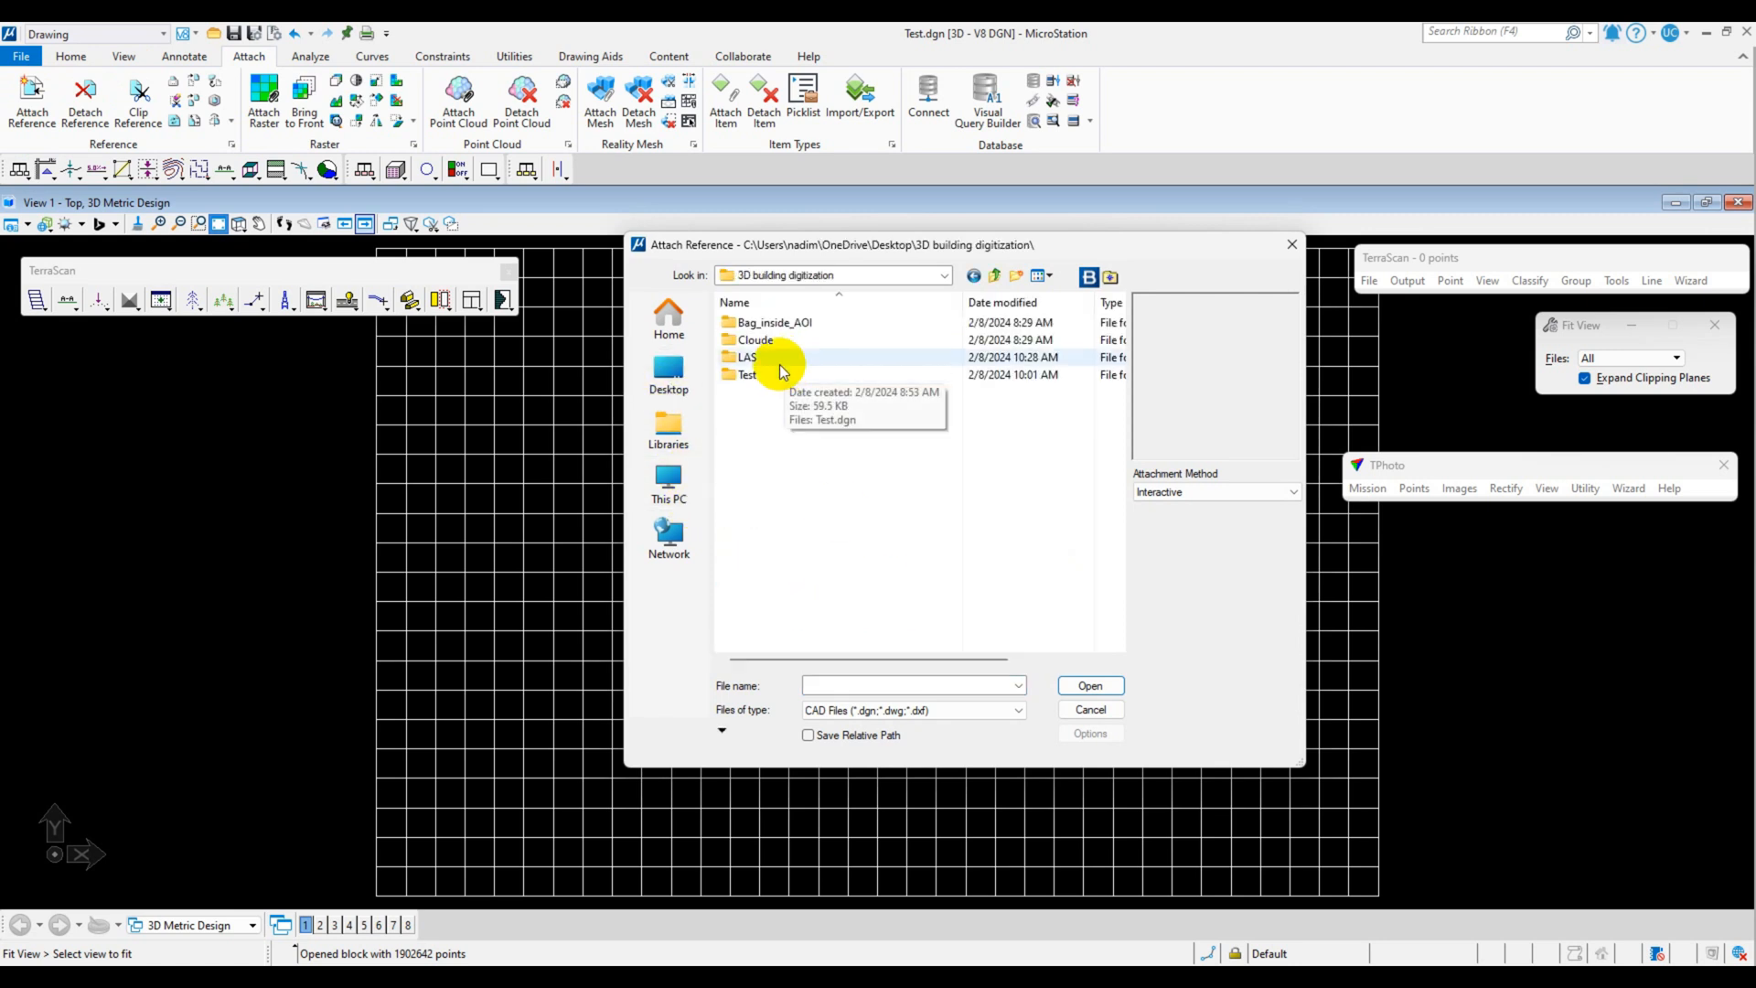
double_click(777, 331)
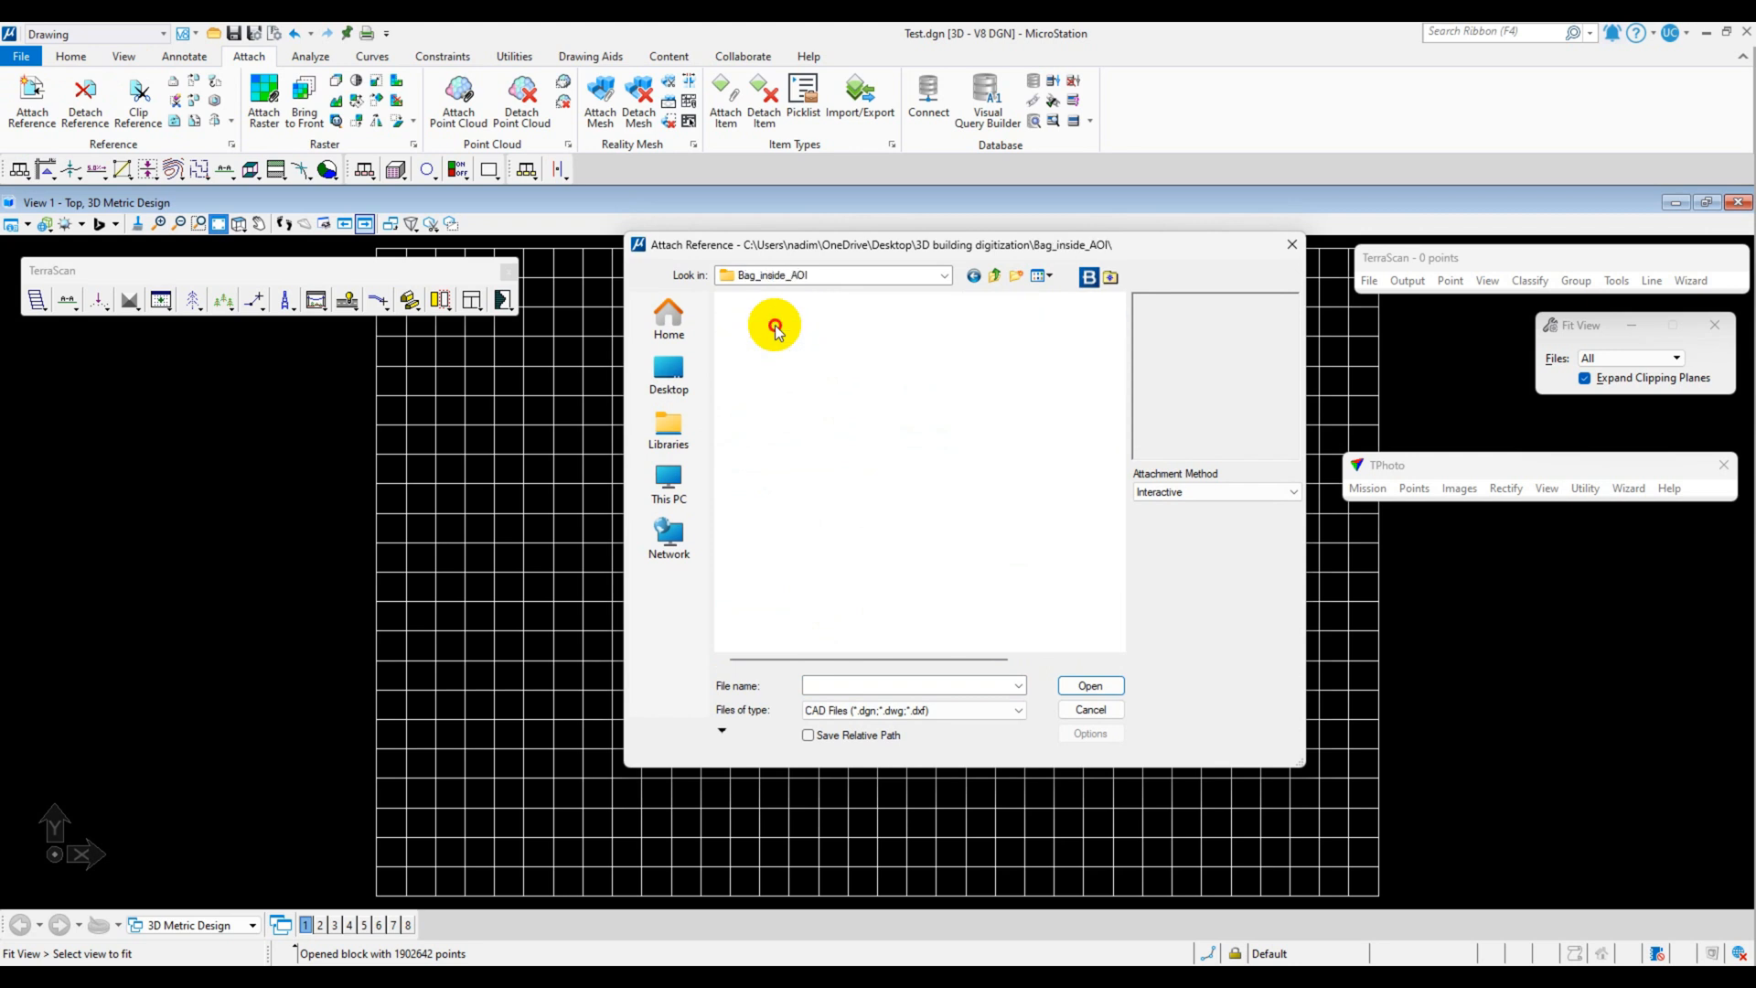
left_click(960, 715)
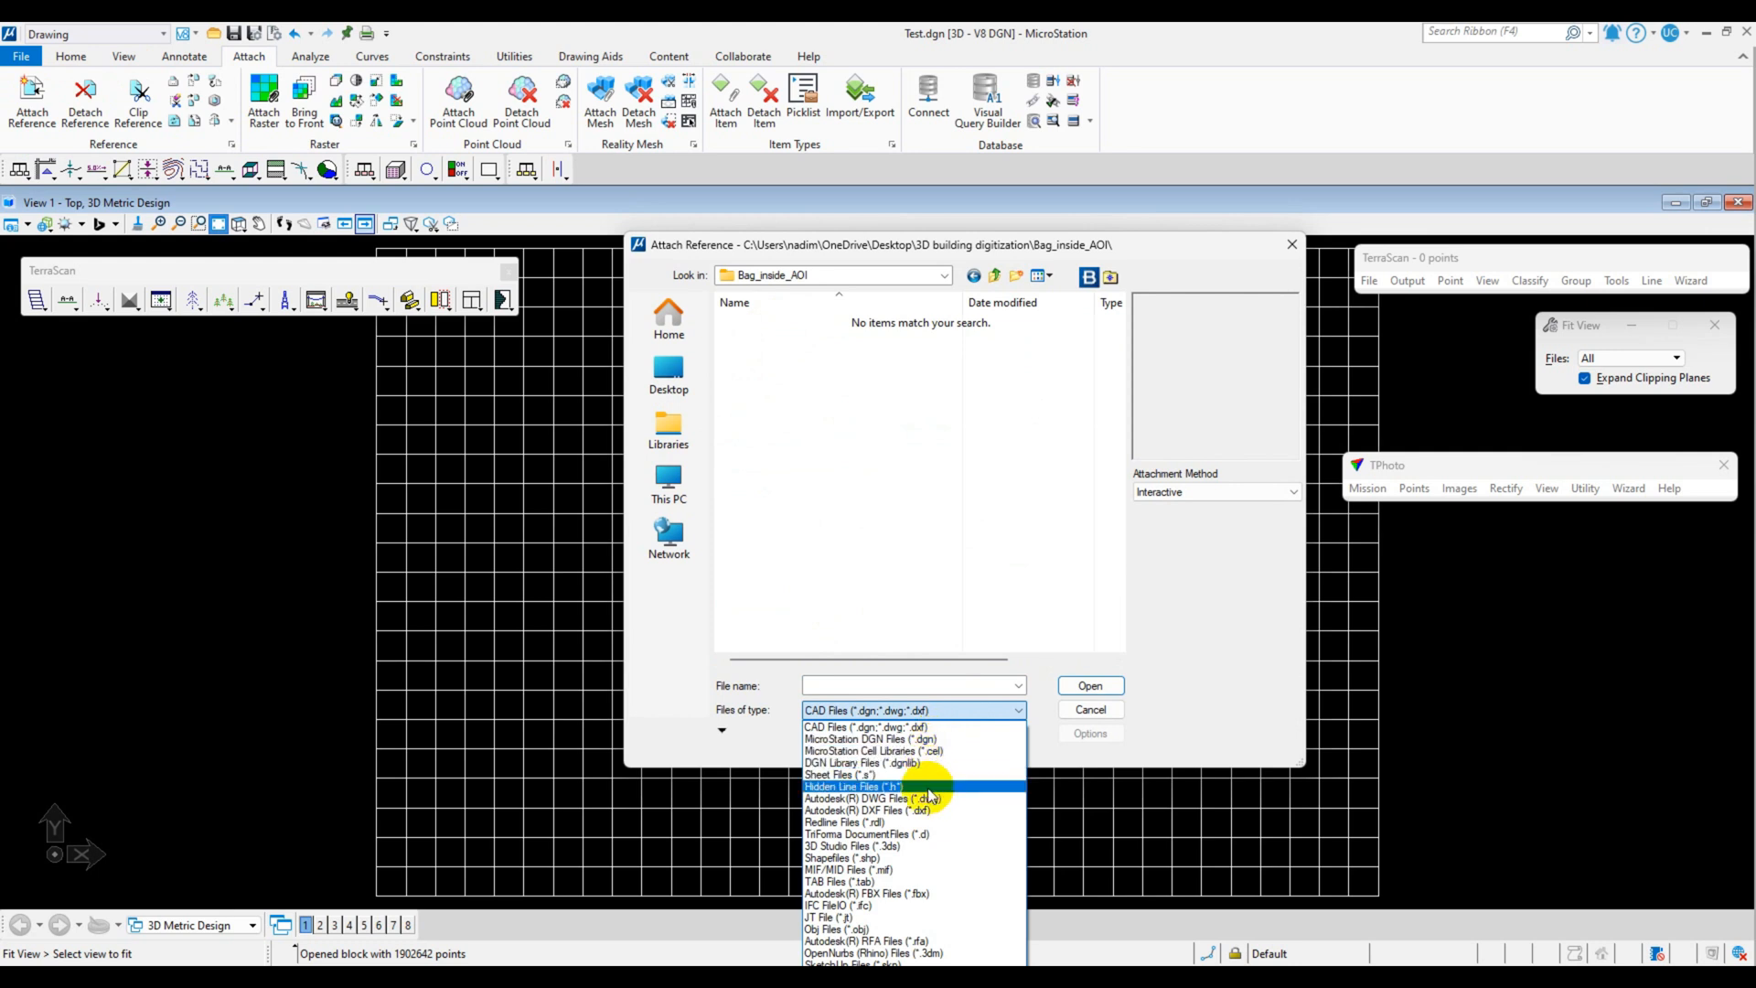
left_click(906, 858)
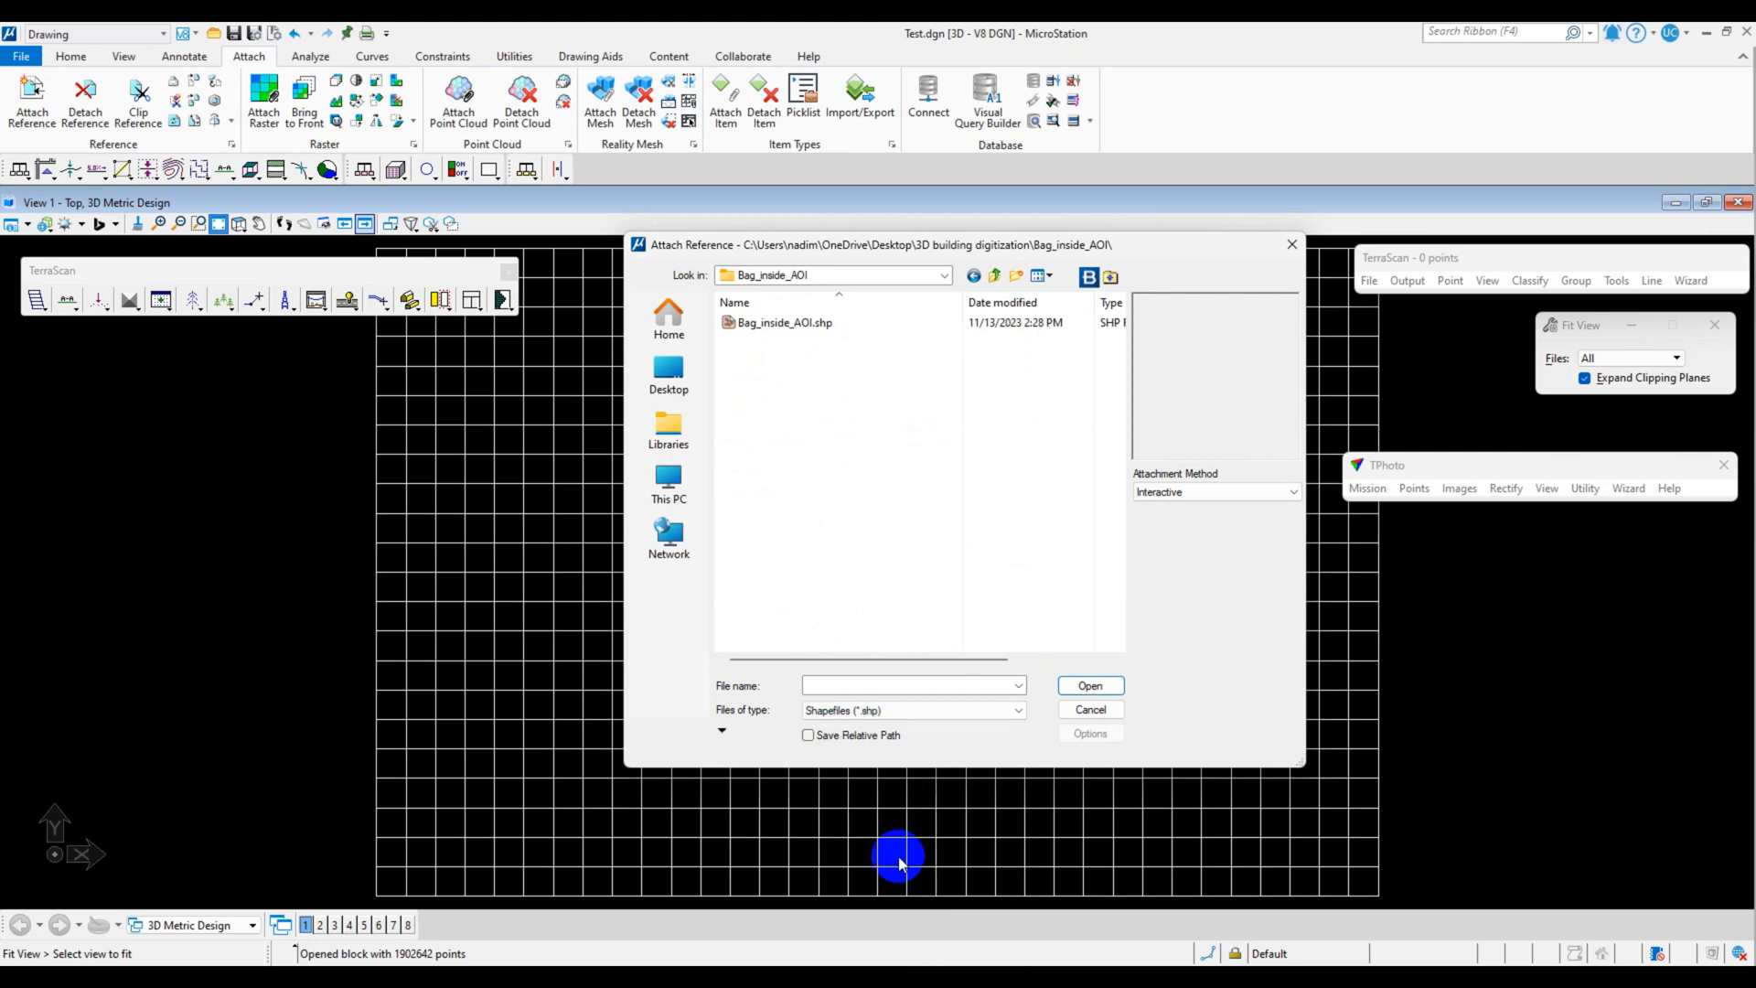
left_click(742, 329)
double_click(742, 328)
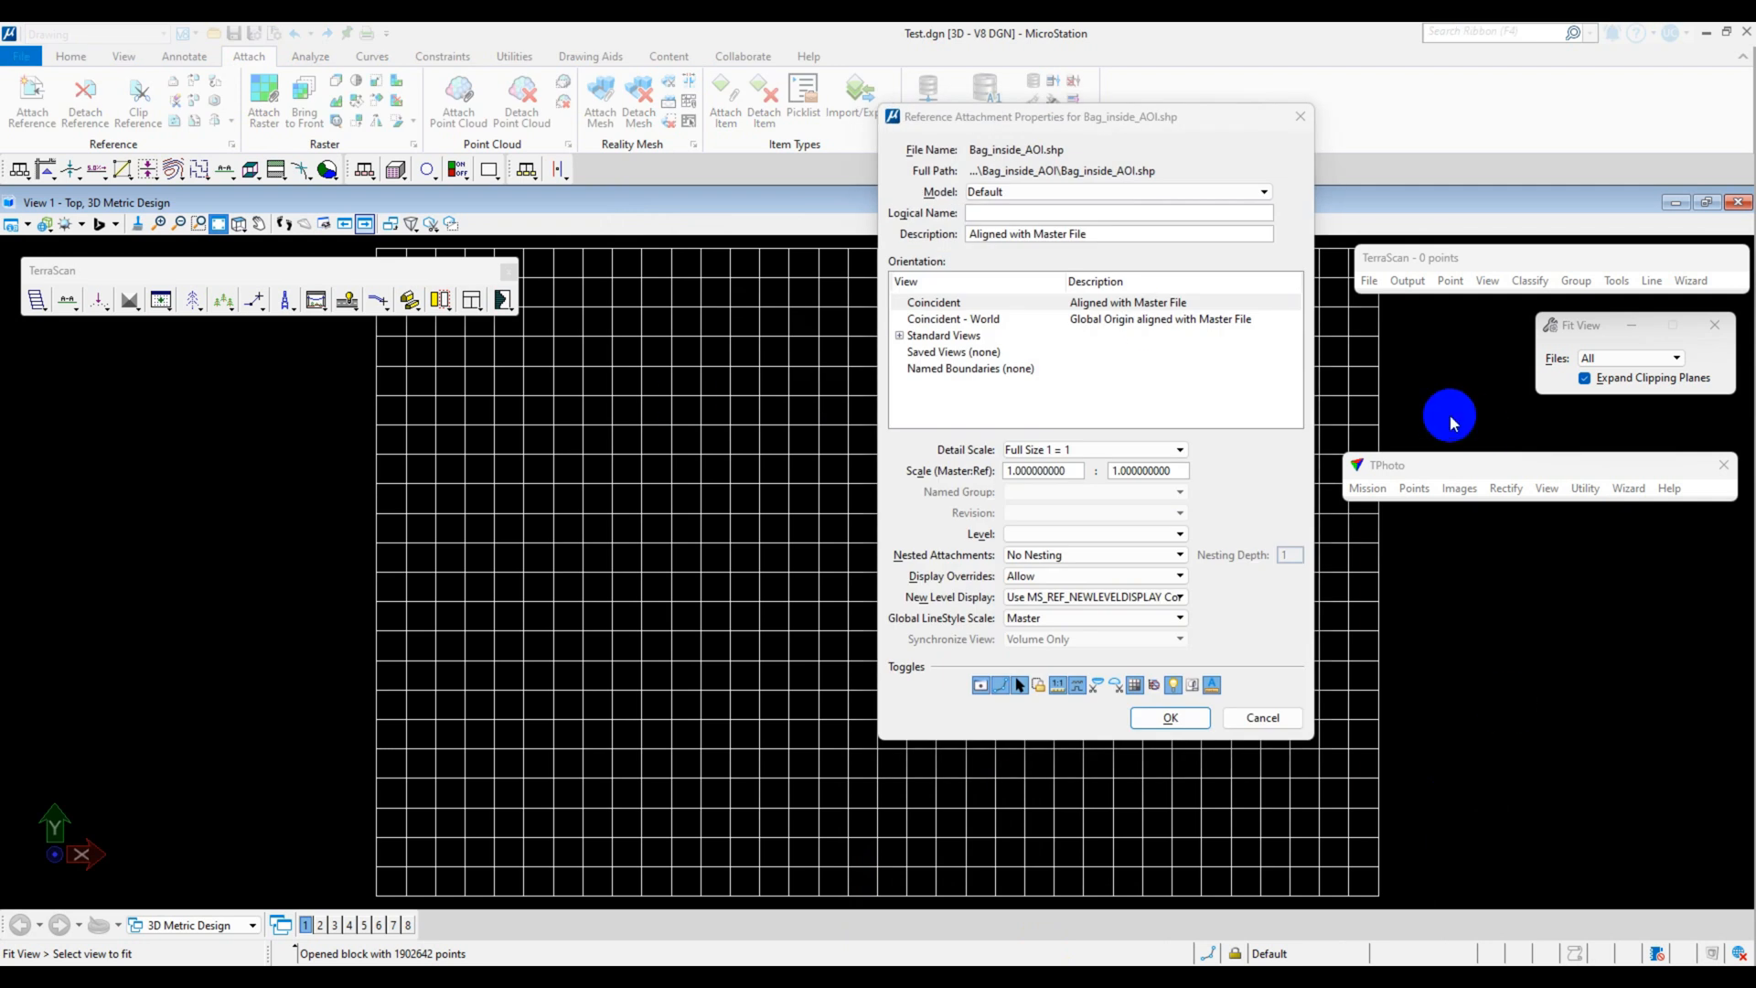
left_click(1190, 727)
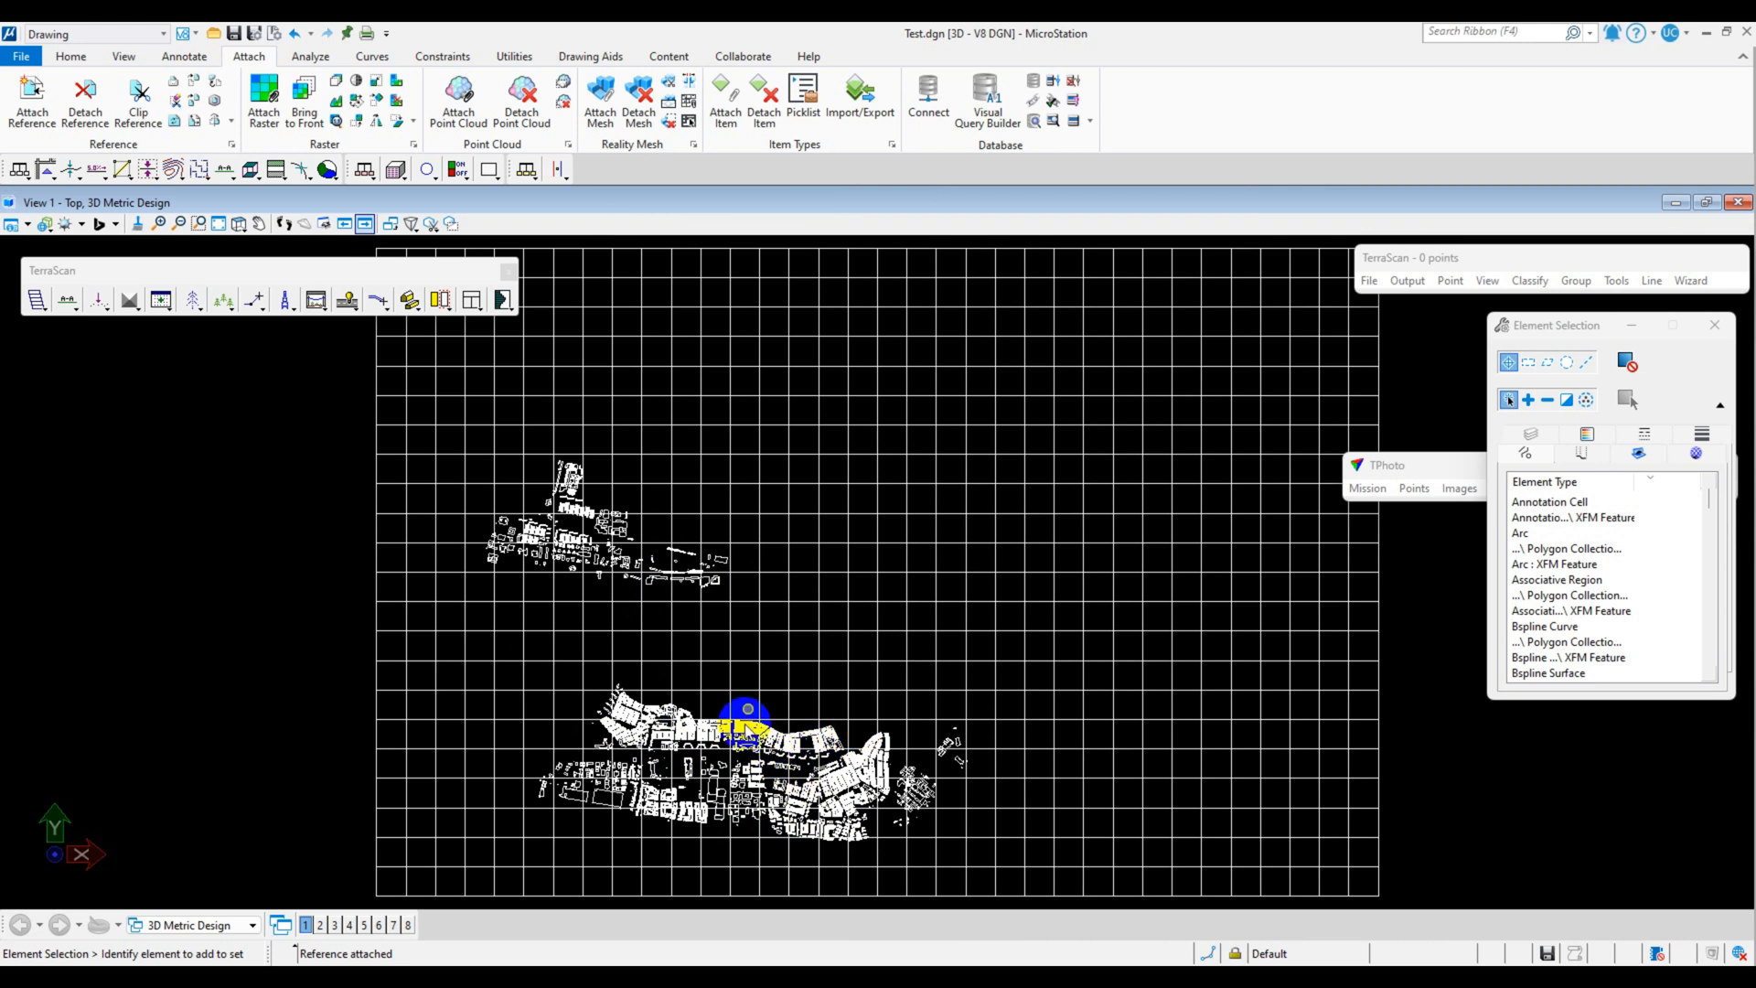
- Merge the Bag_inside_AOI.shp reference into the master design file, using View 1 for the merge
left_click(216, 80)
left_click_drag(216, 80, 235, 153)
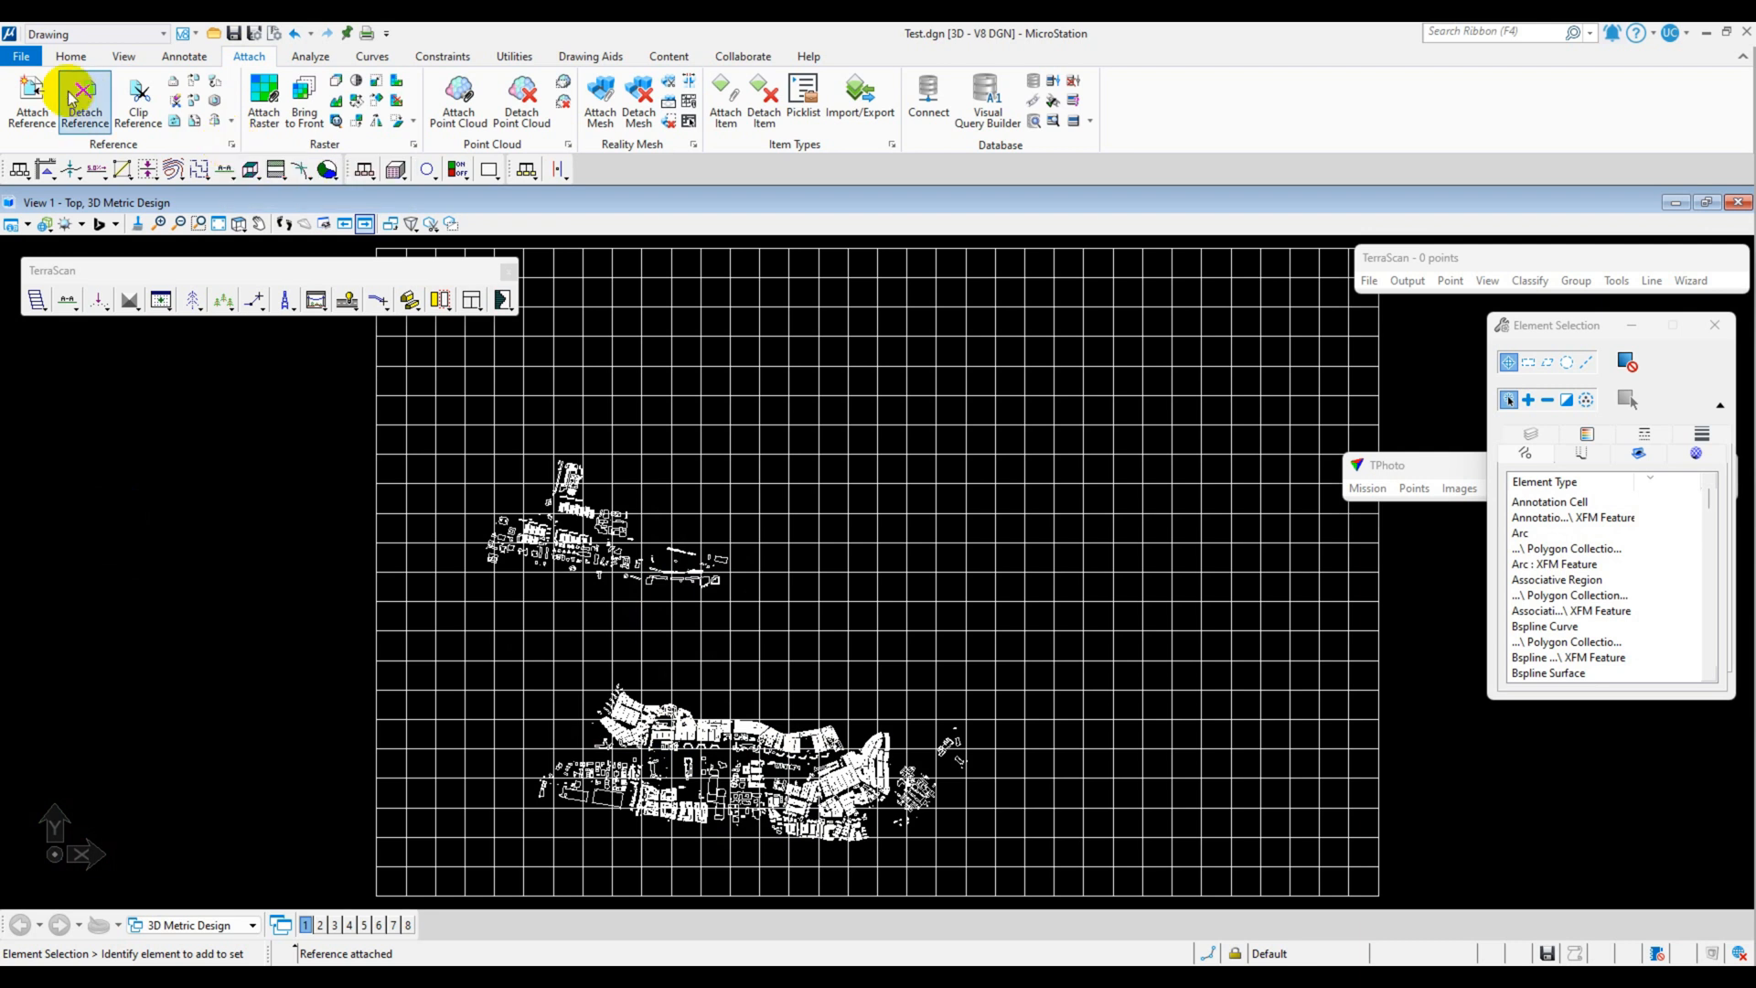
left_click(232, 146)
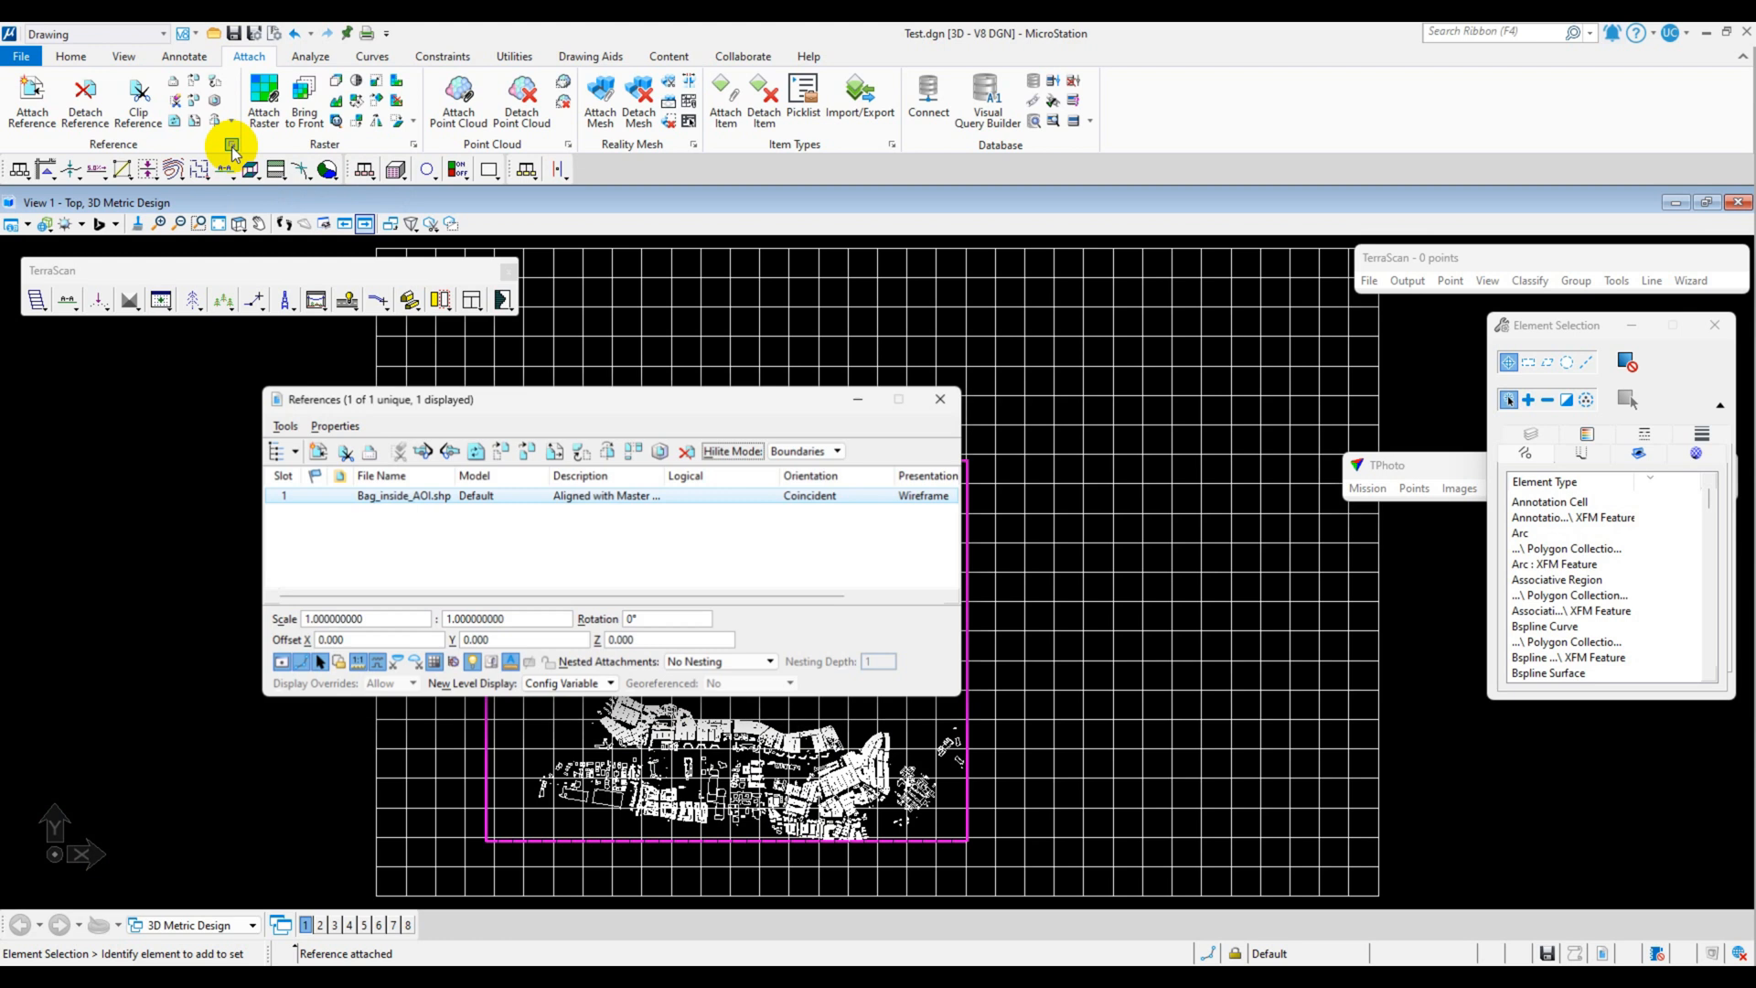
right_click(404, 498)
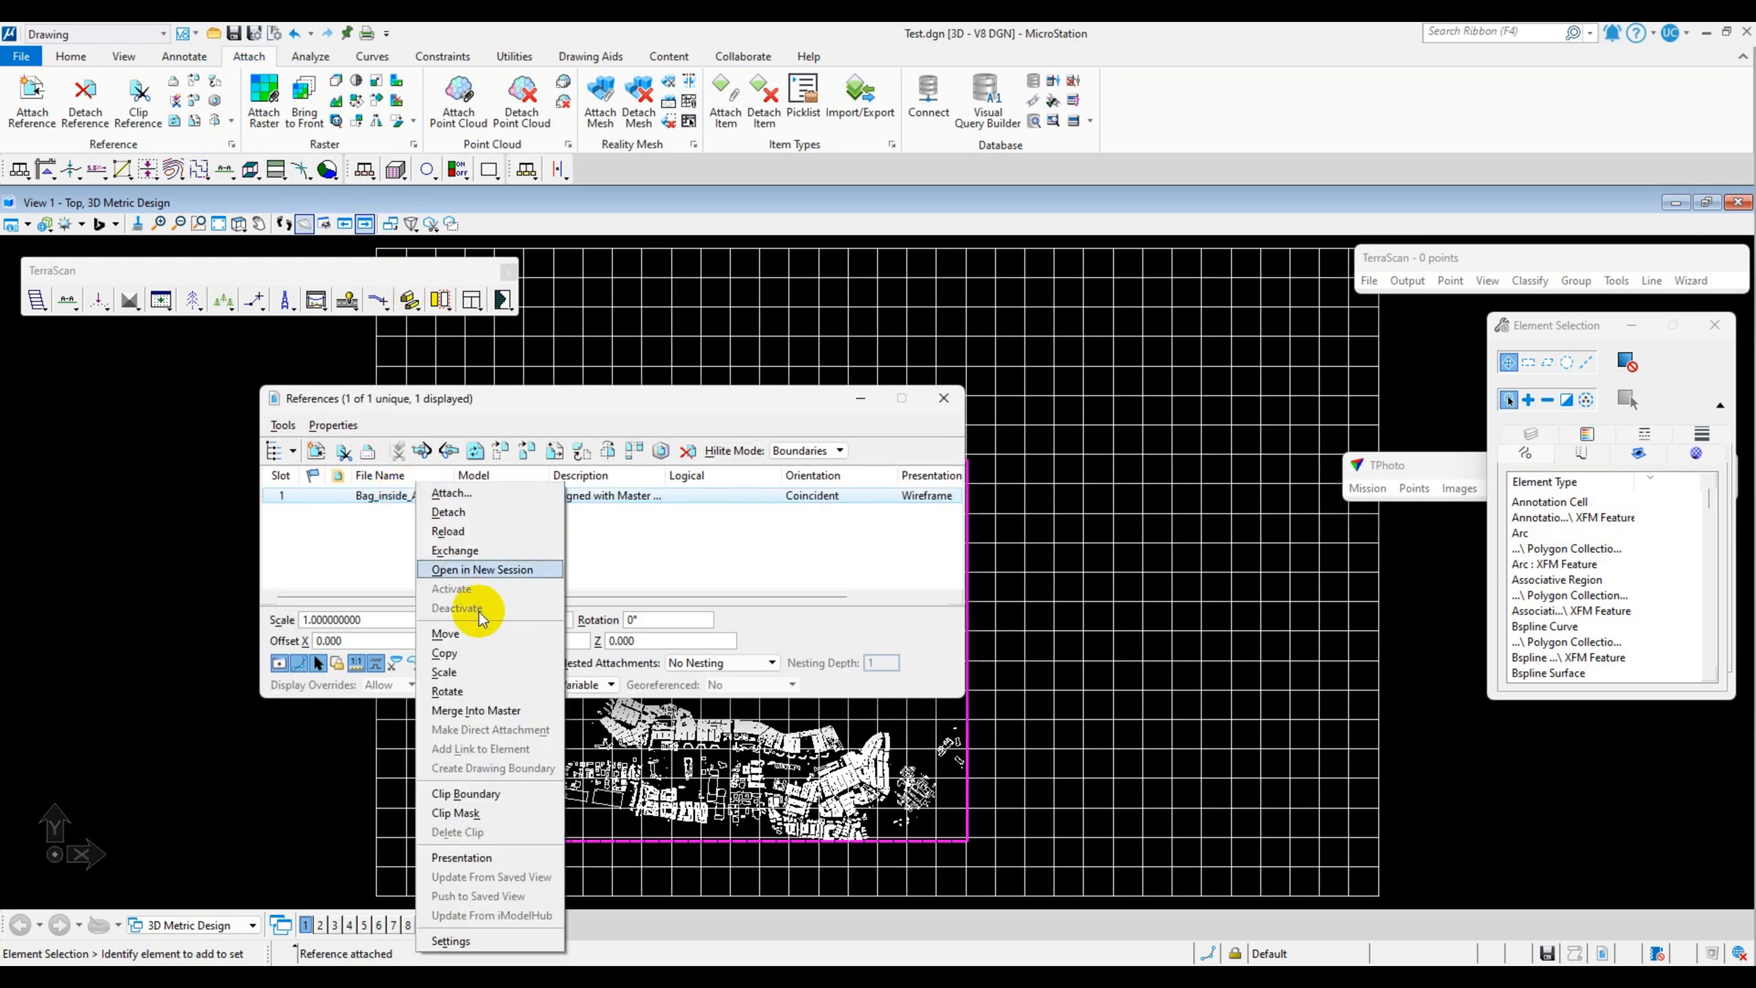
left_click(478, 711)
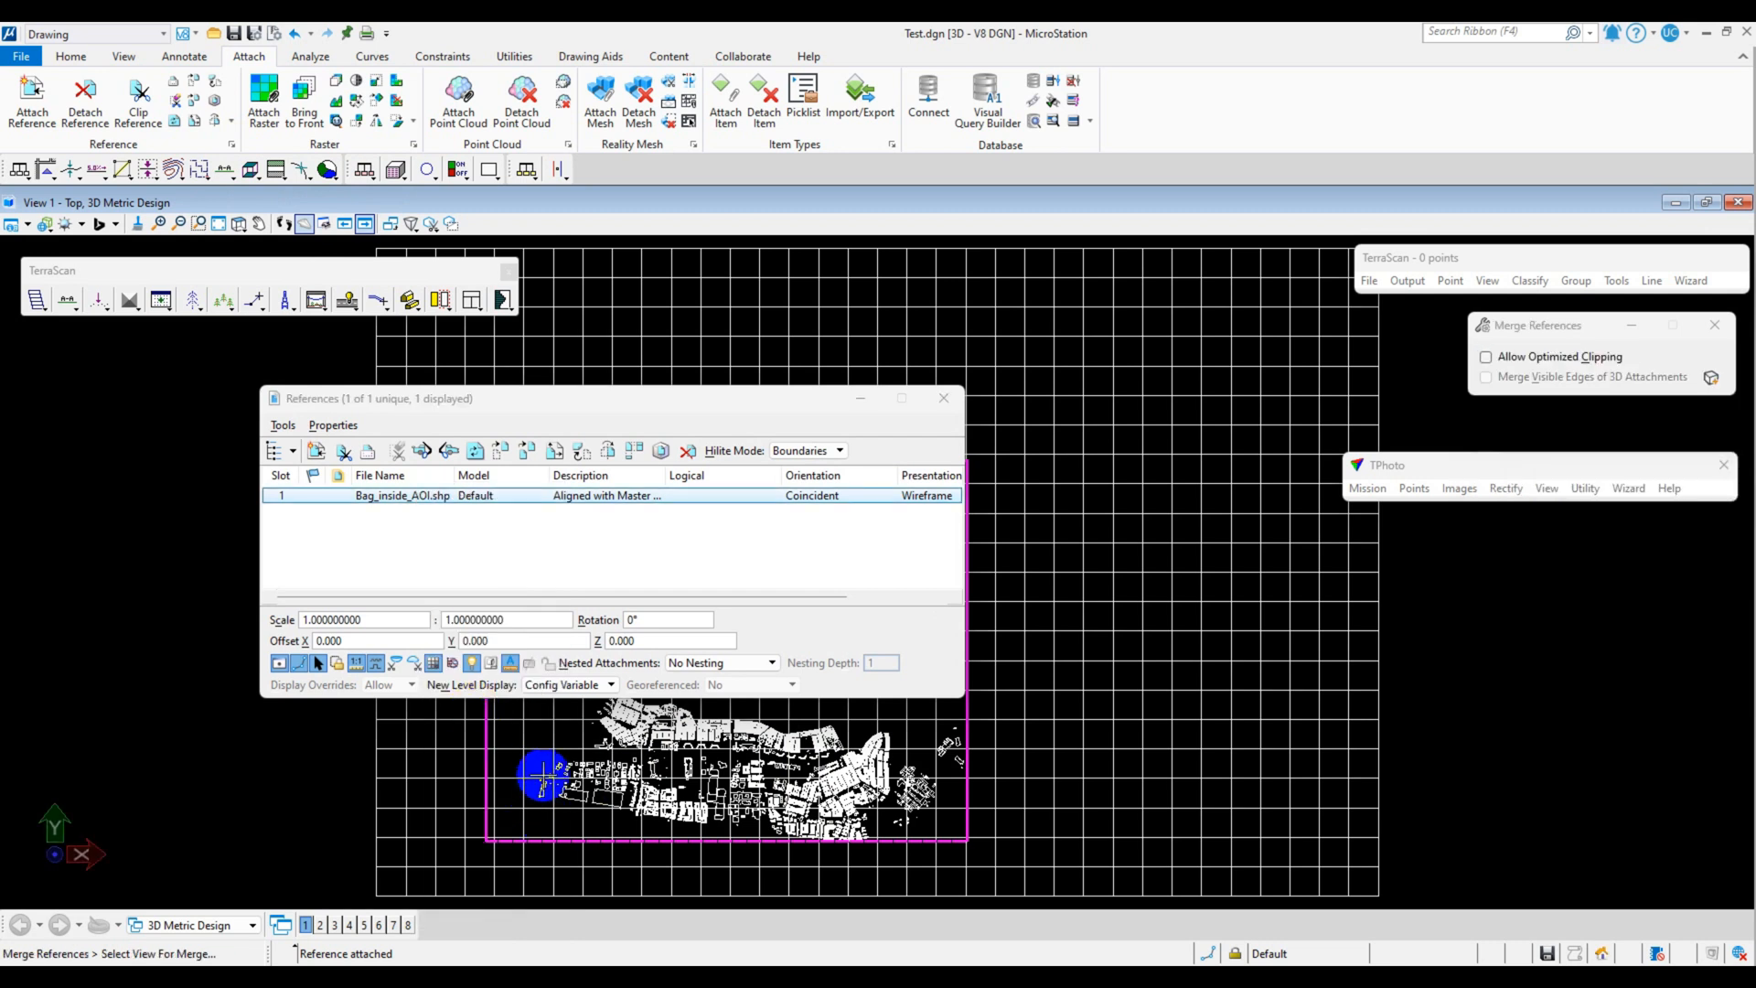
left_click_drag(714, 406, 1430, 317)
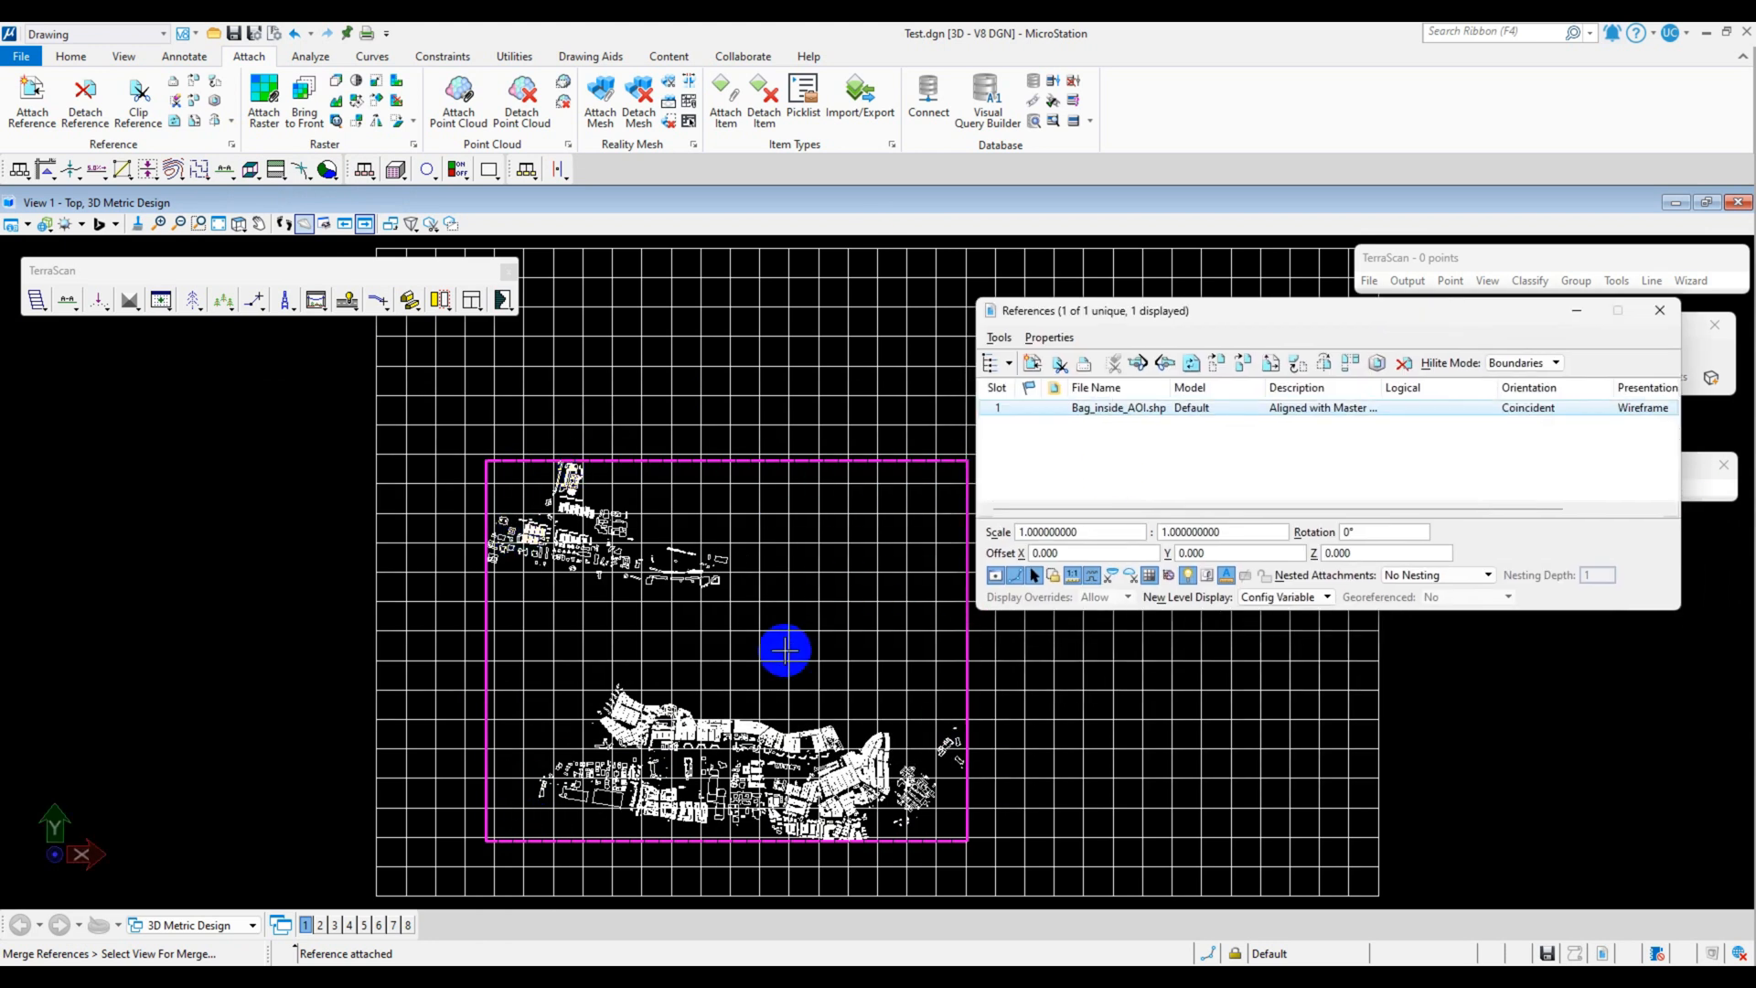
left_click(759, 637)
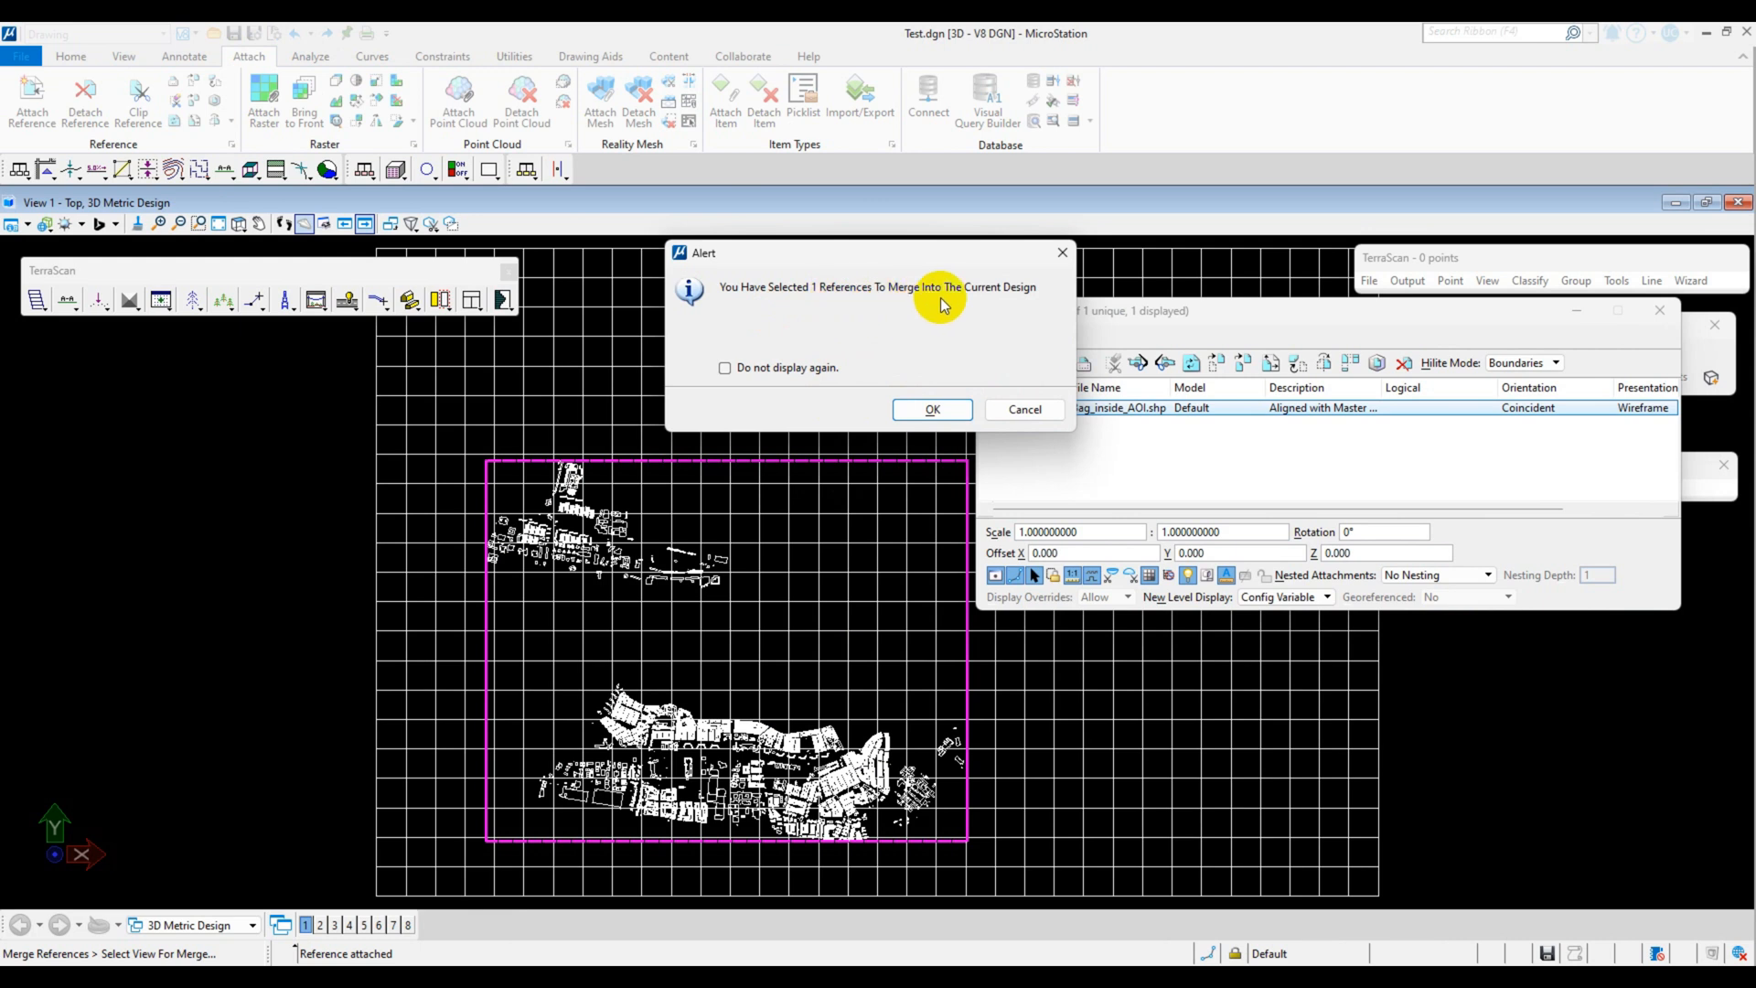
left_click(918, 412)
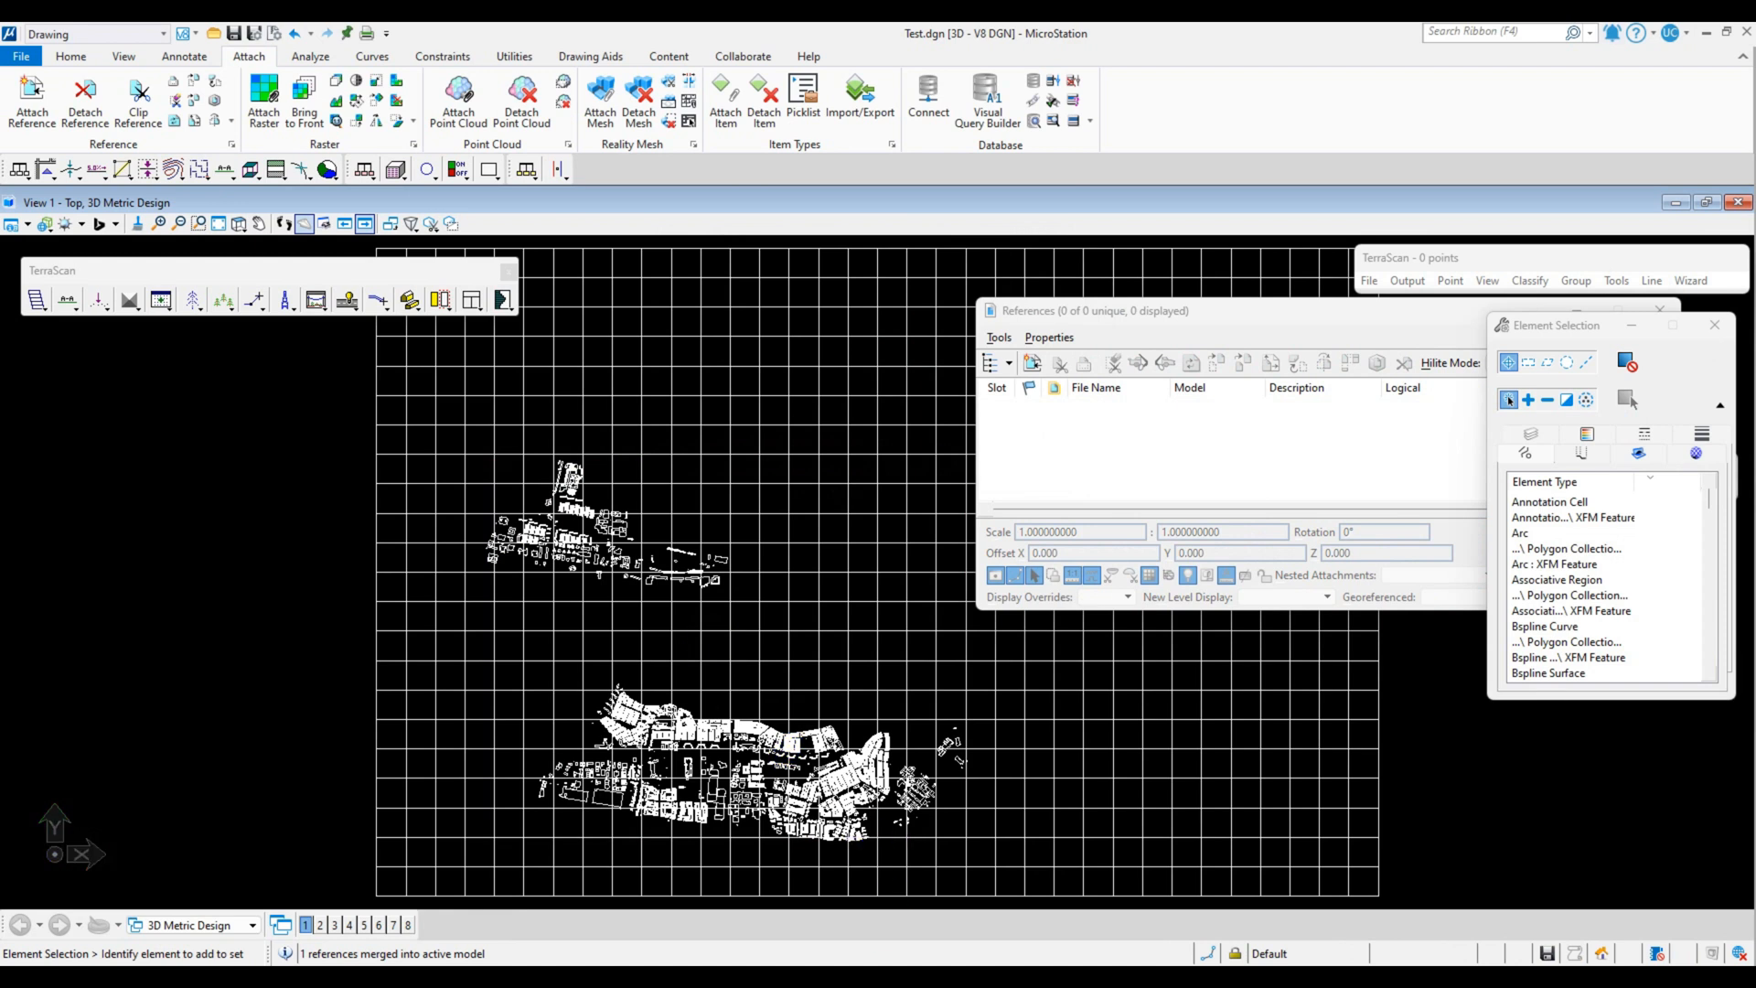
- Examine the merged building footprints in both clusters across the block grid, then close the References dialog
scroll(921, 815, "up", 5)
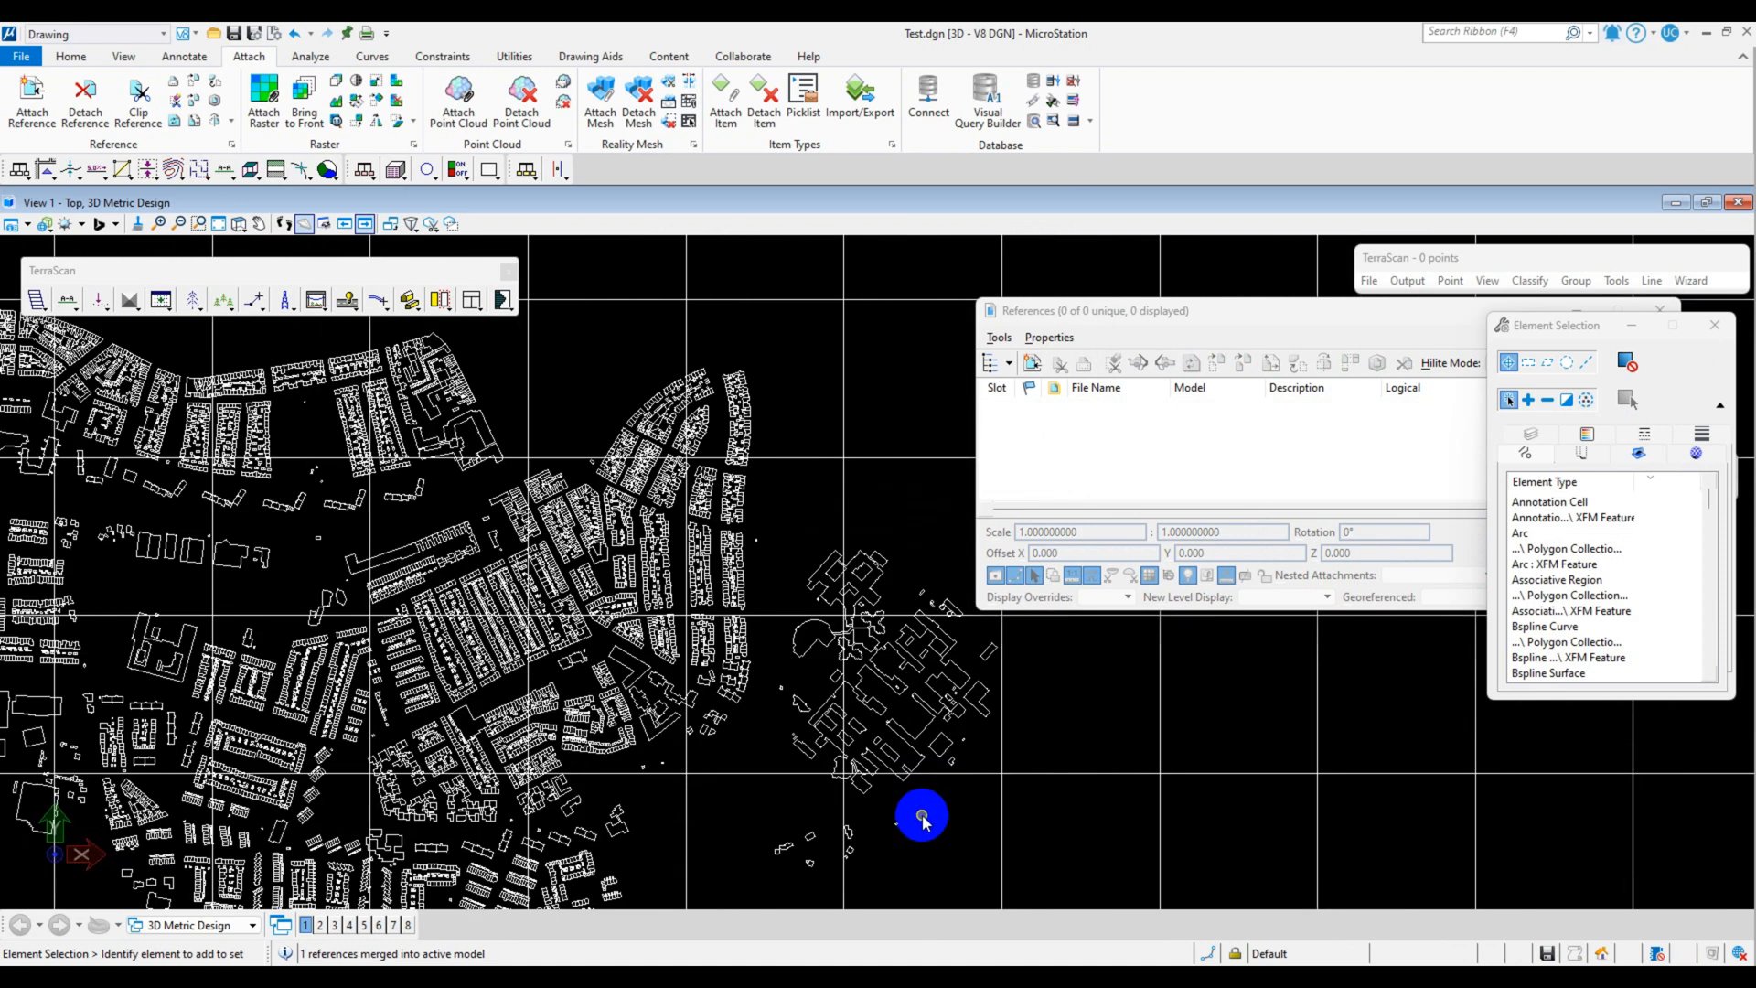
scroll(607, 486, "down", 5)
scroll(607, 404, "up", 4)
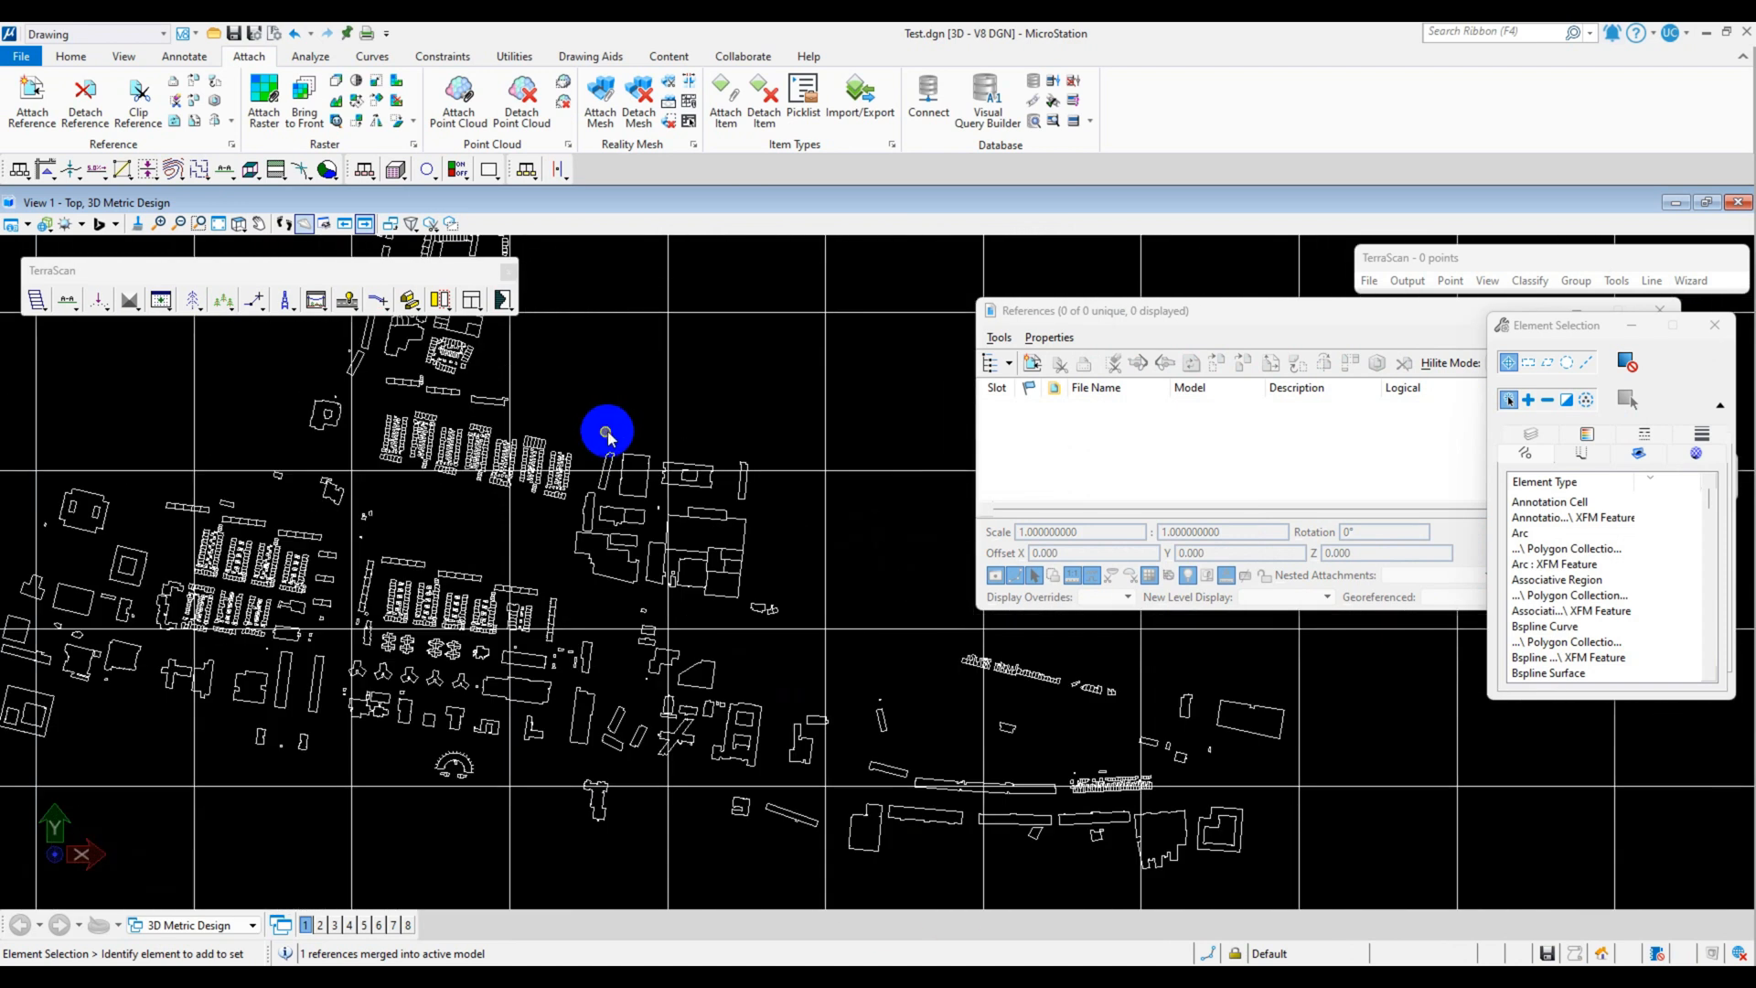
scroll(594, 448, "down", 5)
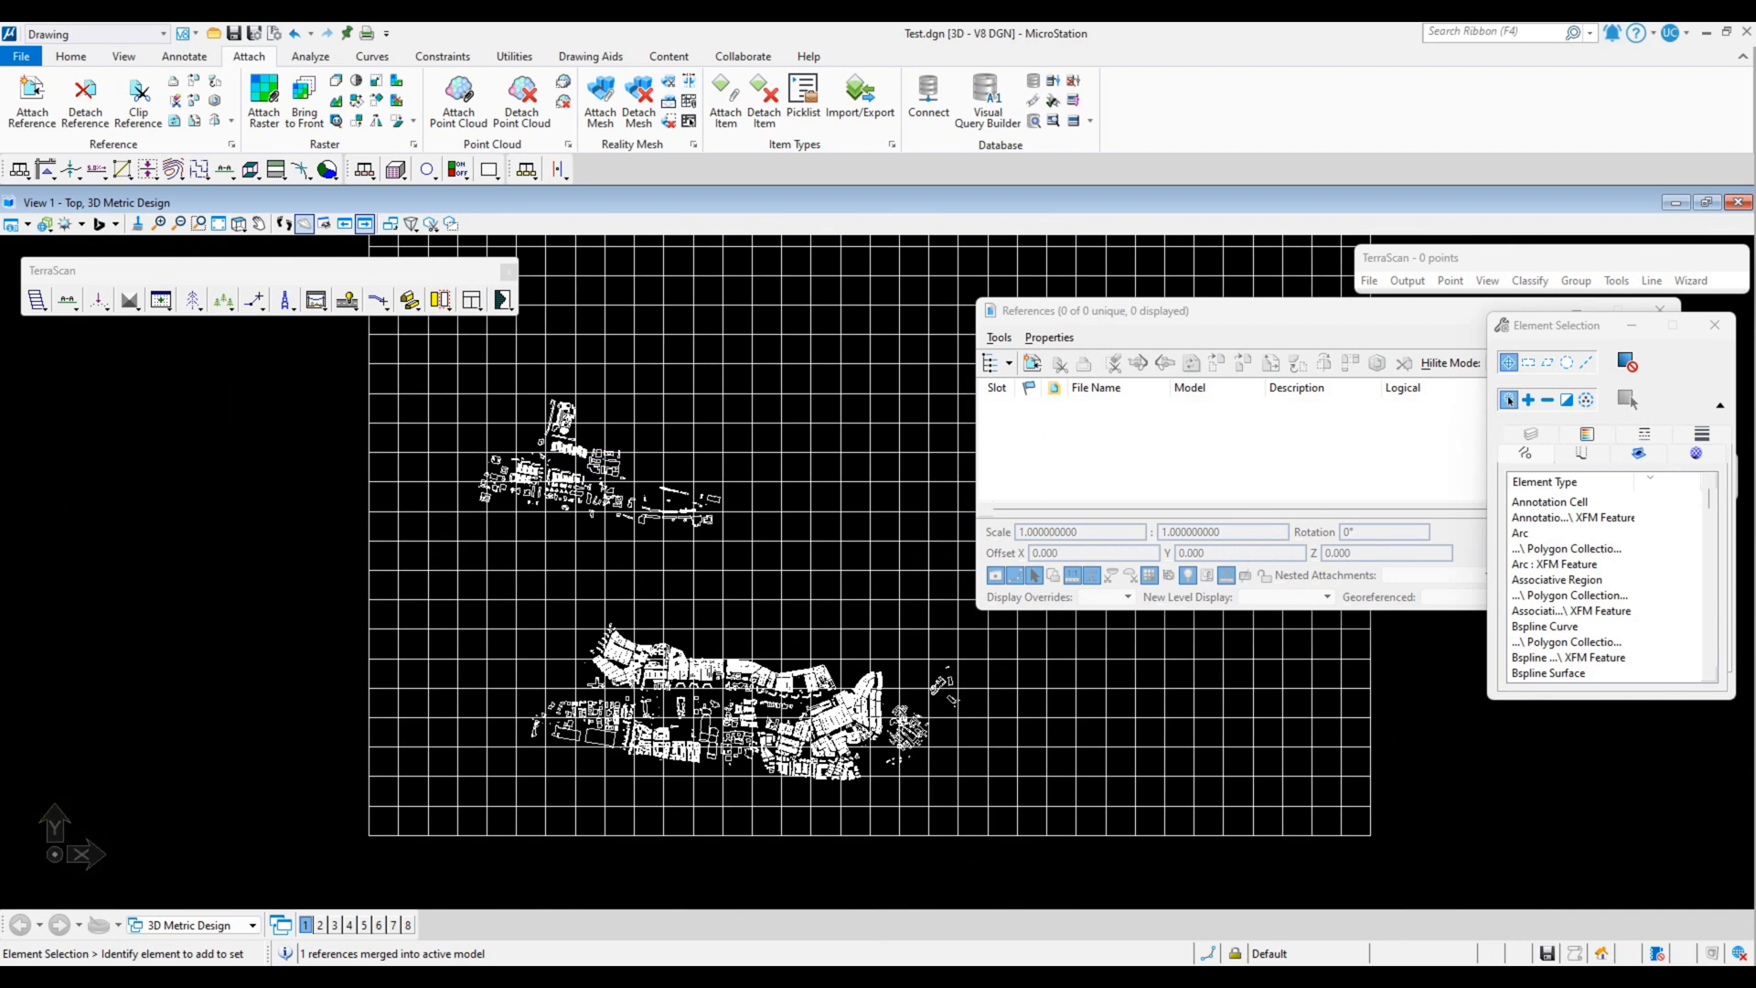
left_click_drag(1289, 312, 891, 344)
left_click(1261, 343)
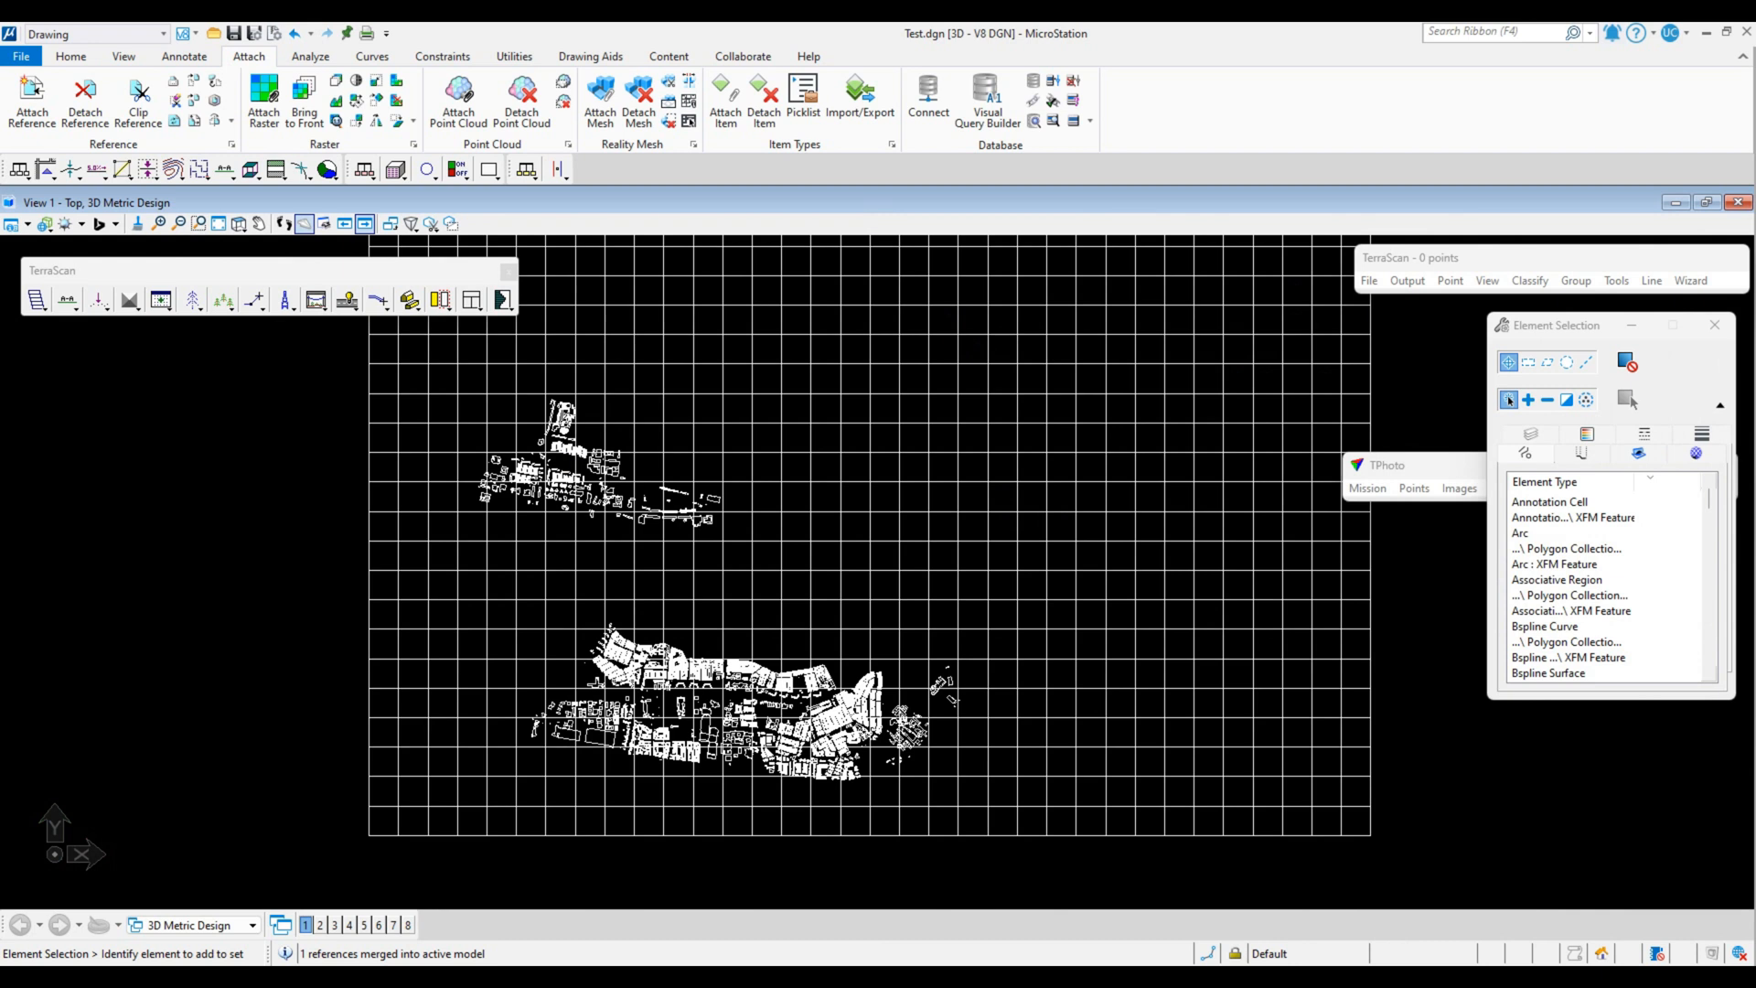
left_click(1141, 614)
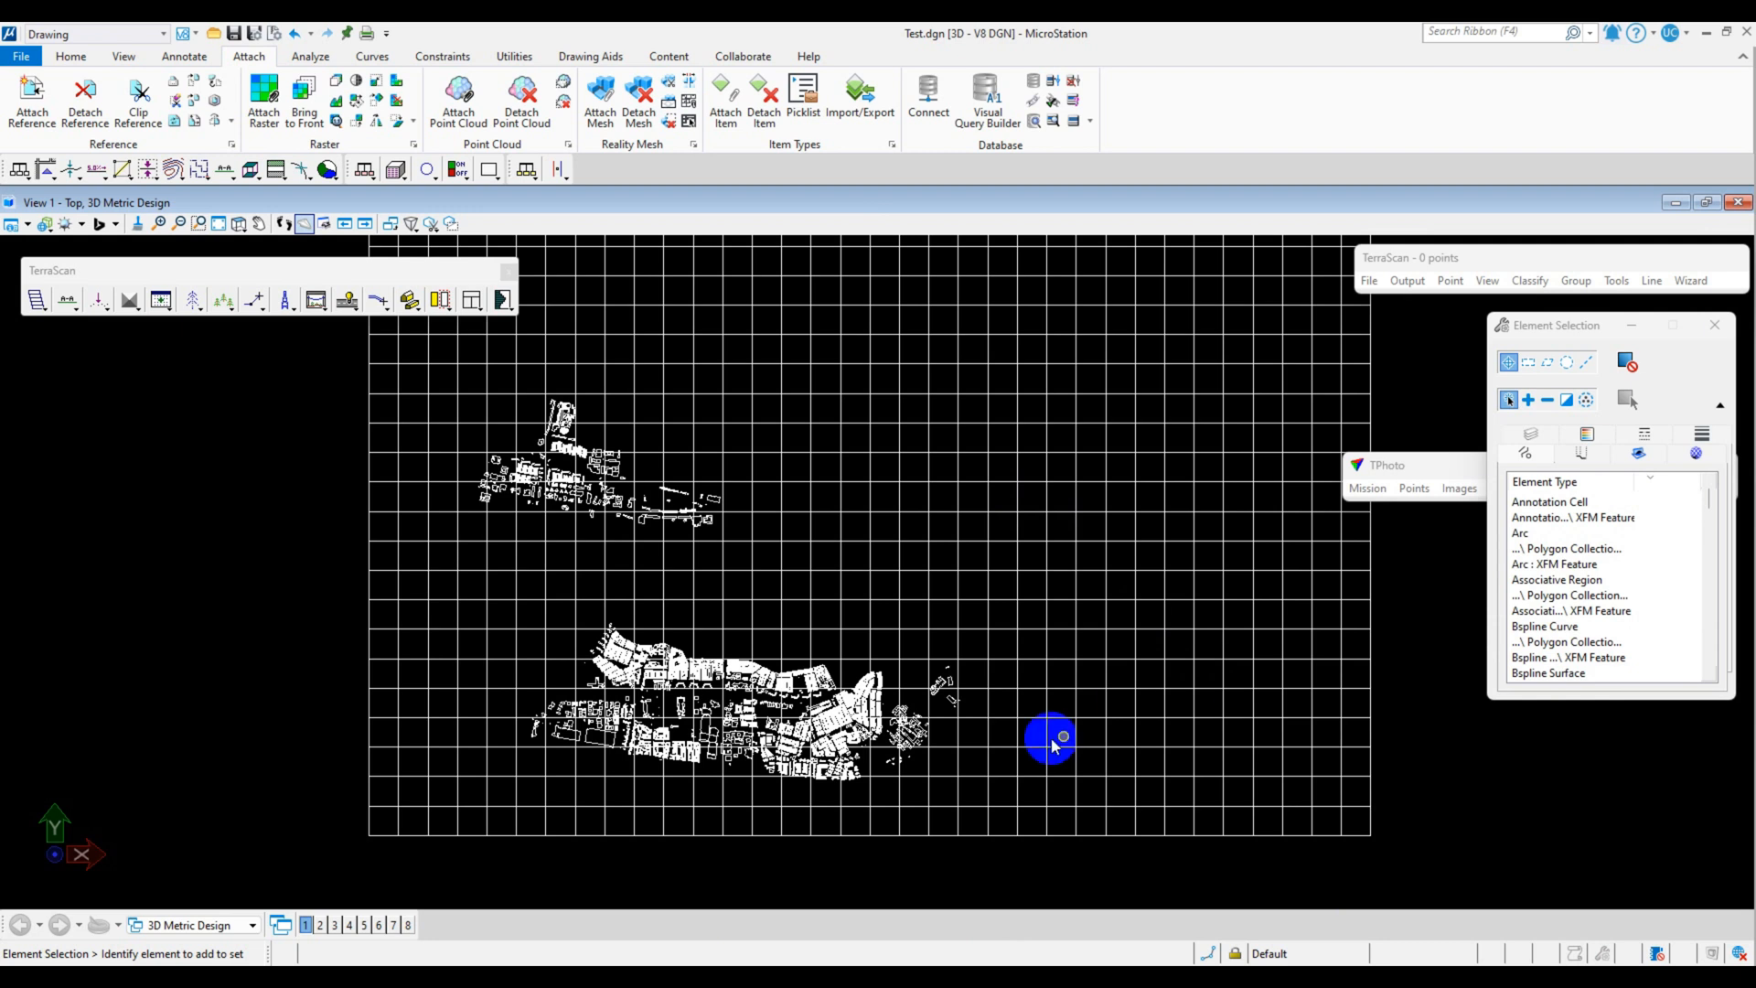
- Place a Block fence in Inside mode around the isolated building cluster just east of the dense footprints
scroll(924, 768, "up", 7)
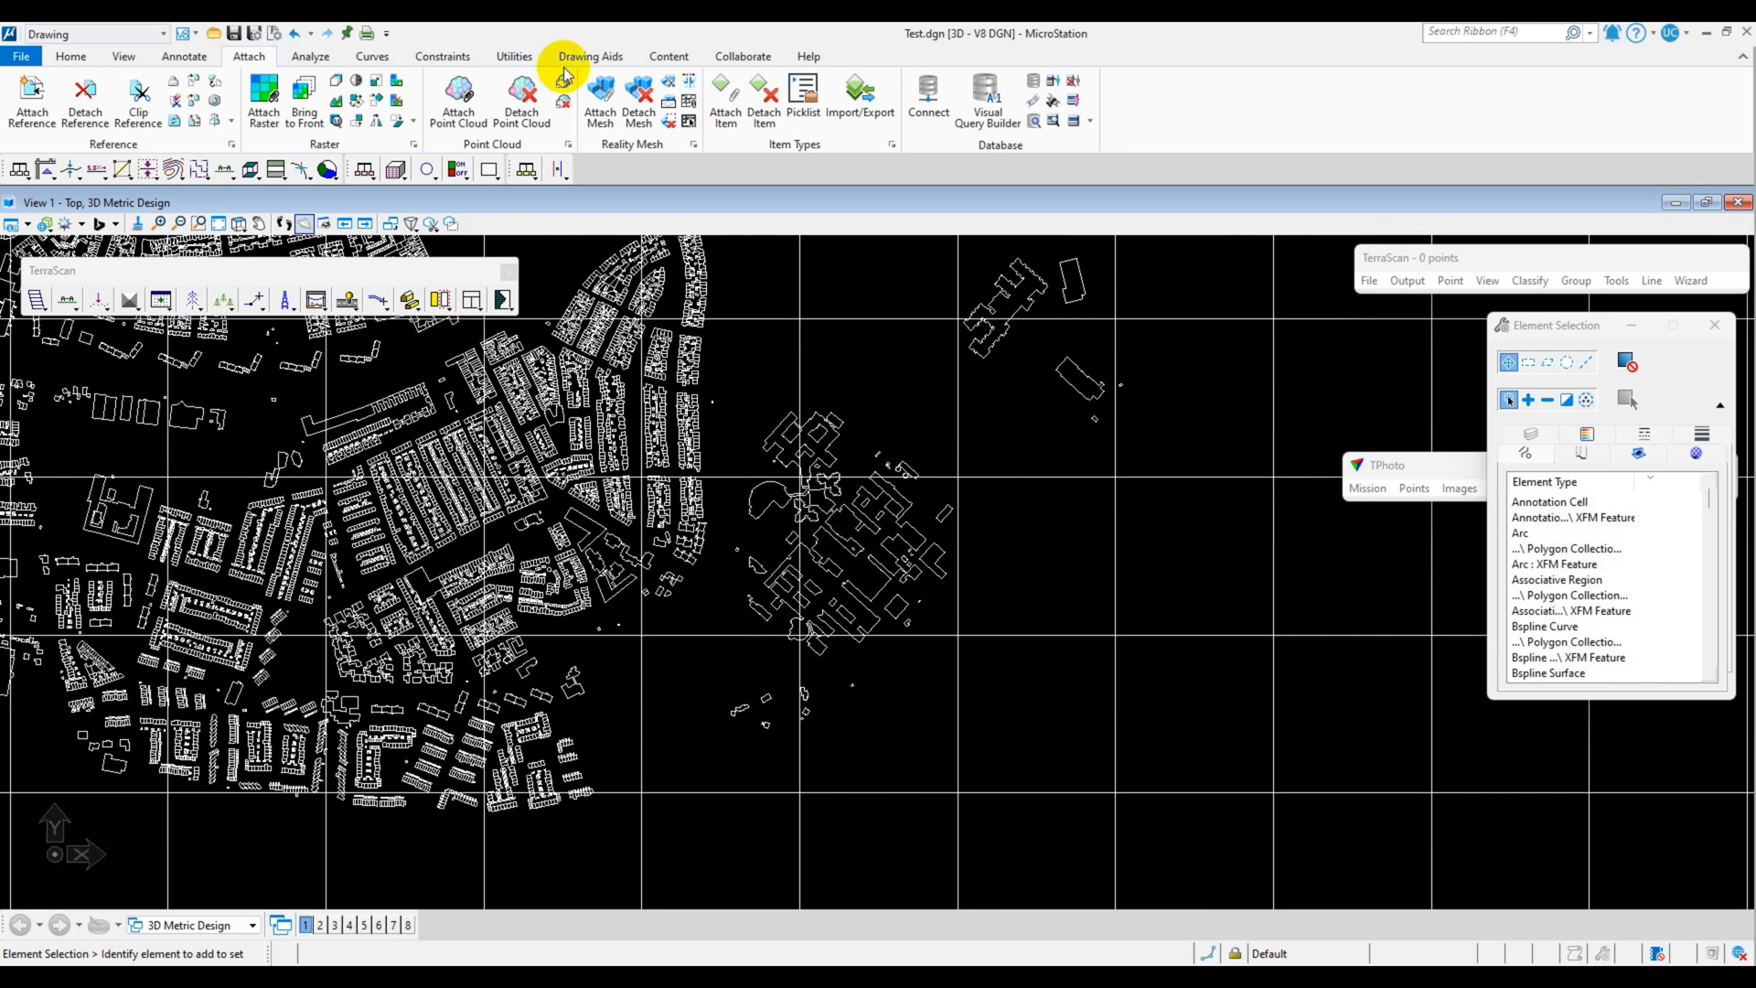
left_click(73, 58)
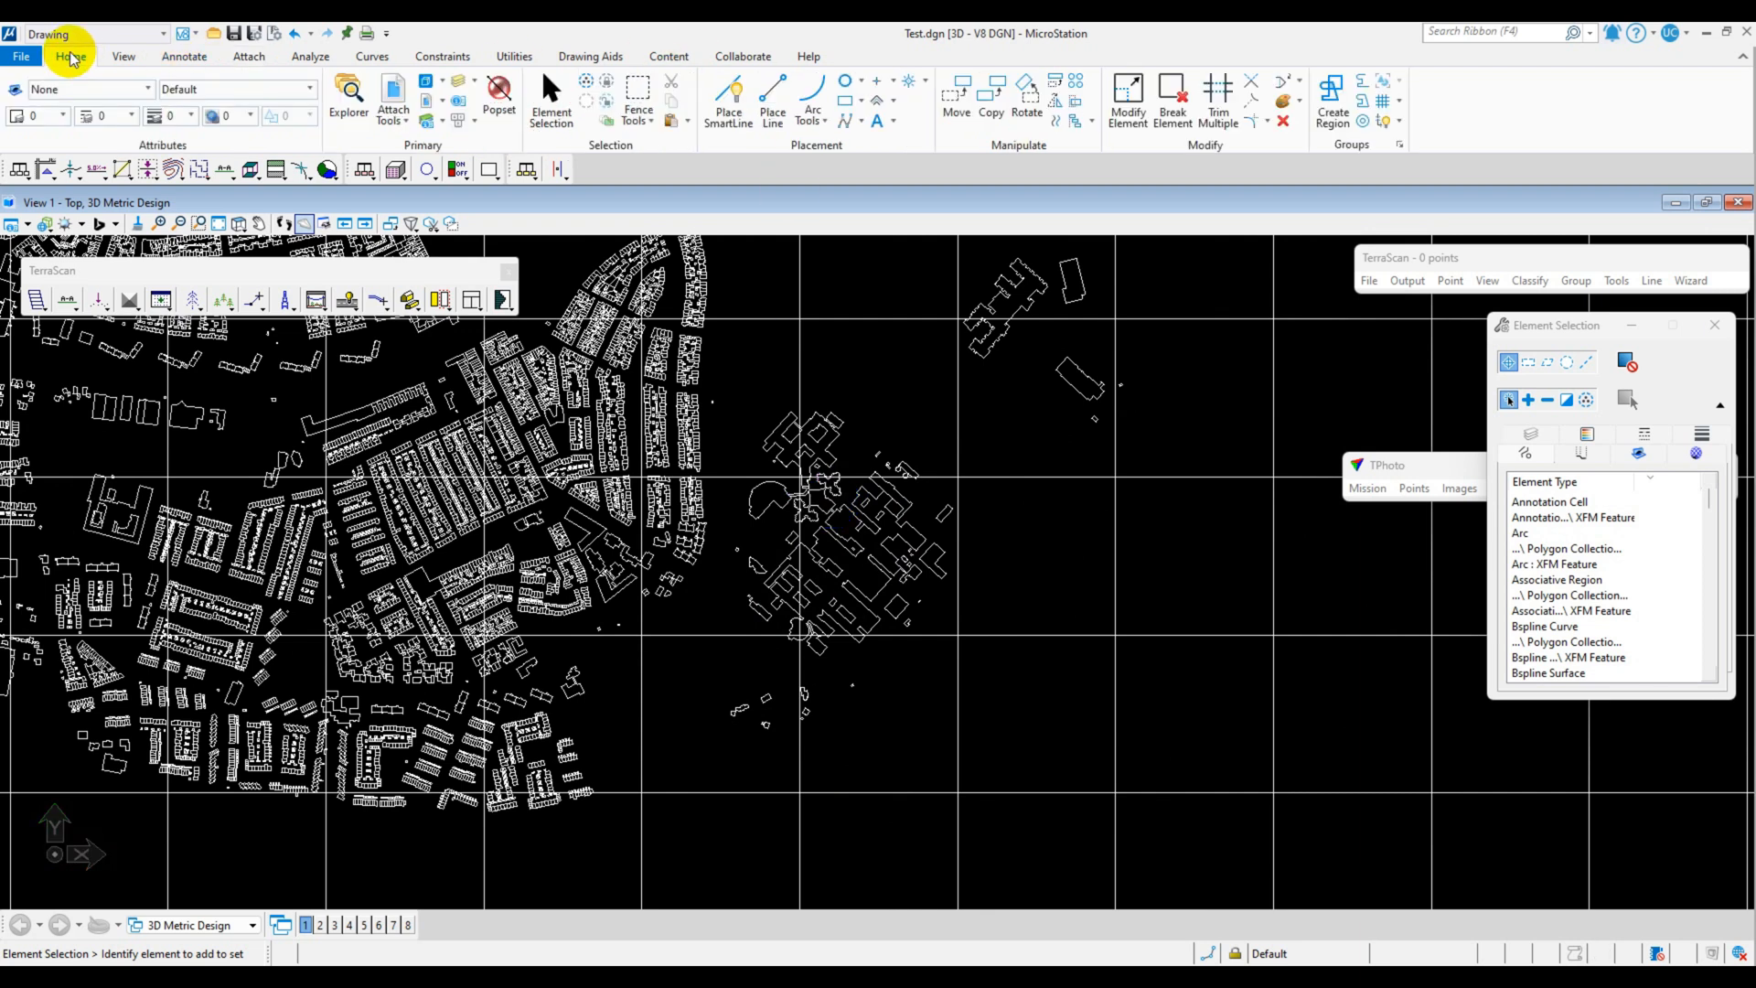
left_click(638, 88)
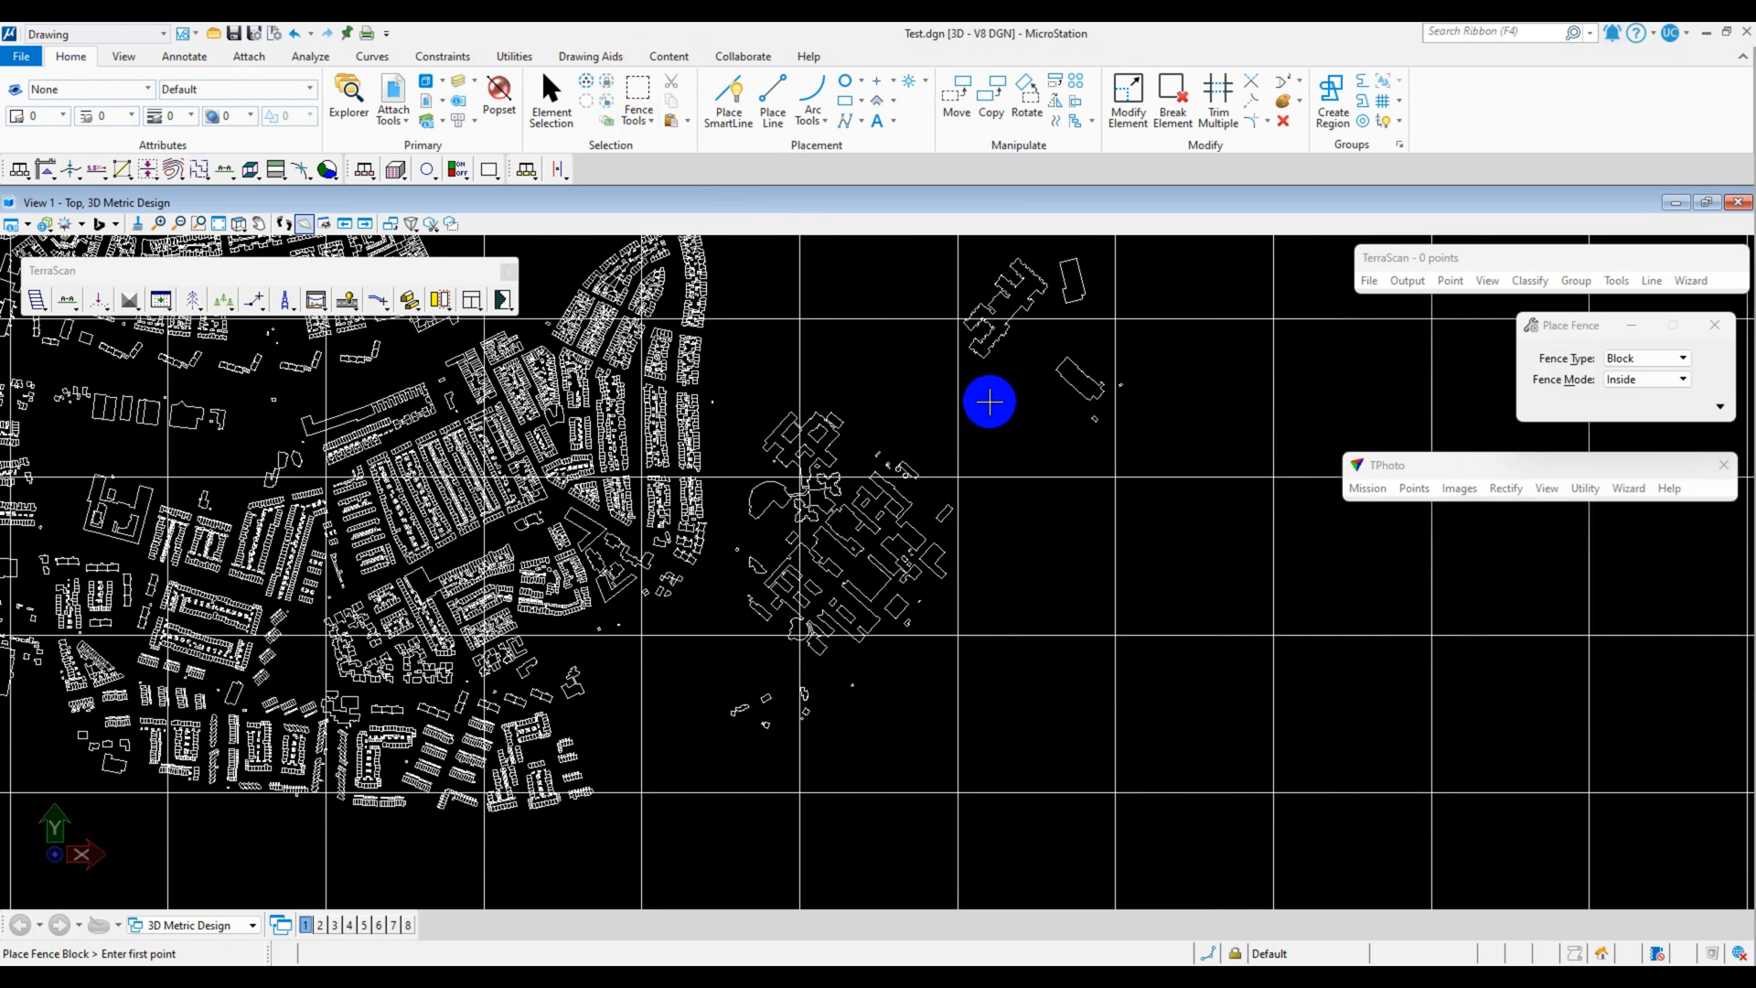
left_click(978, 395)
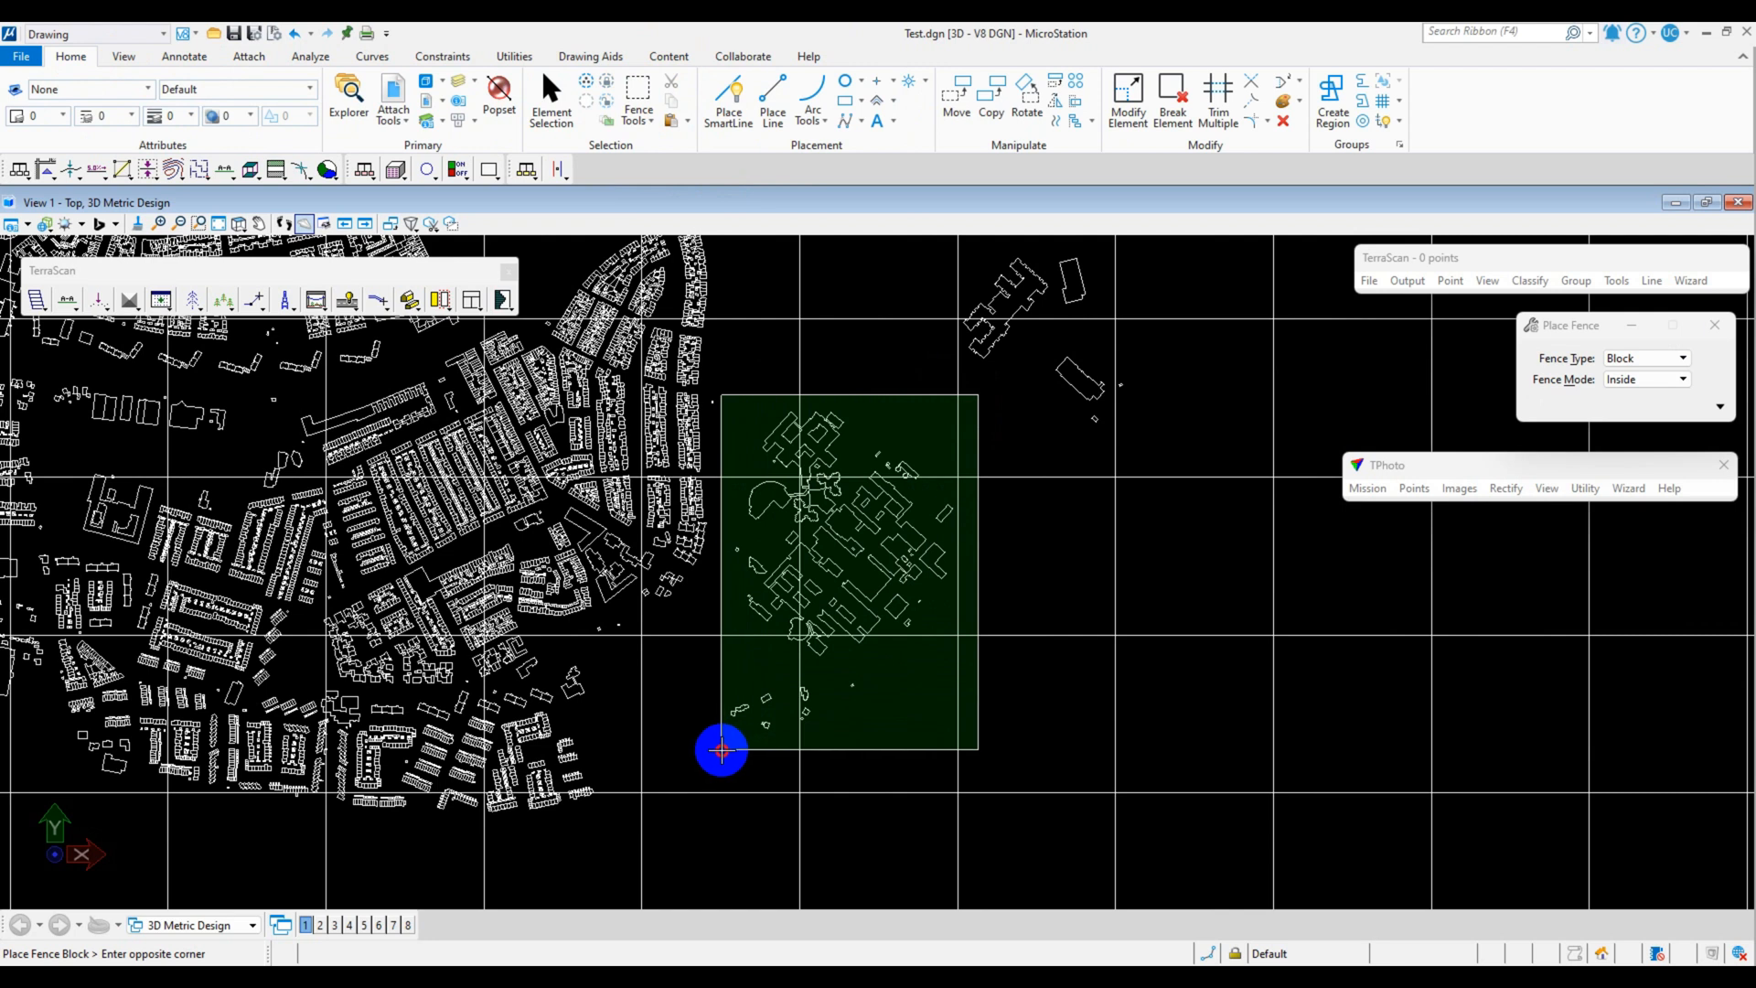
left_click(722, 750)
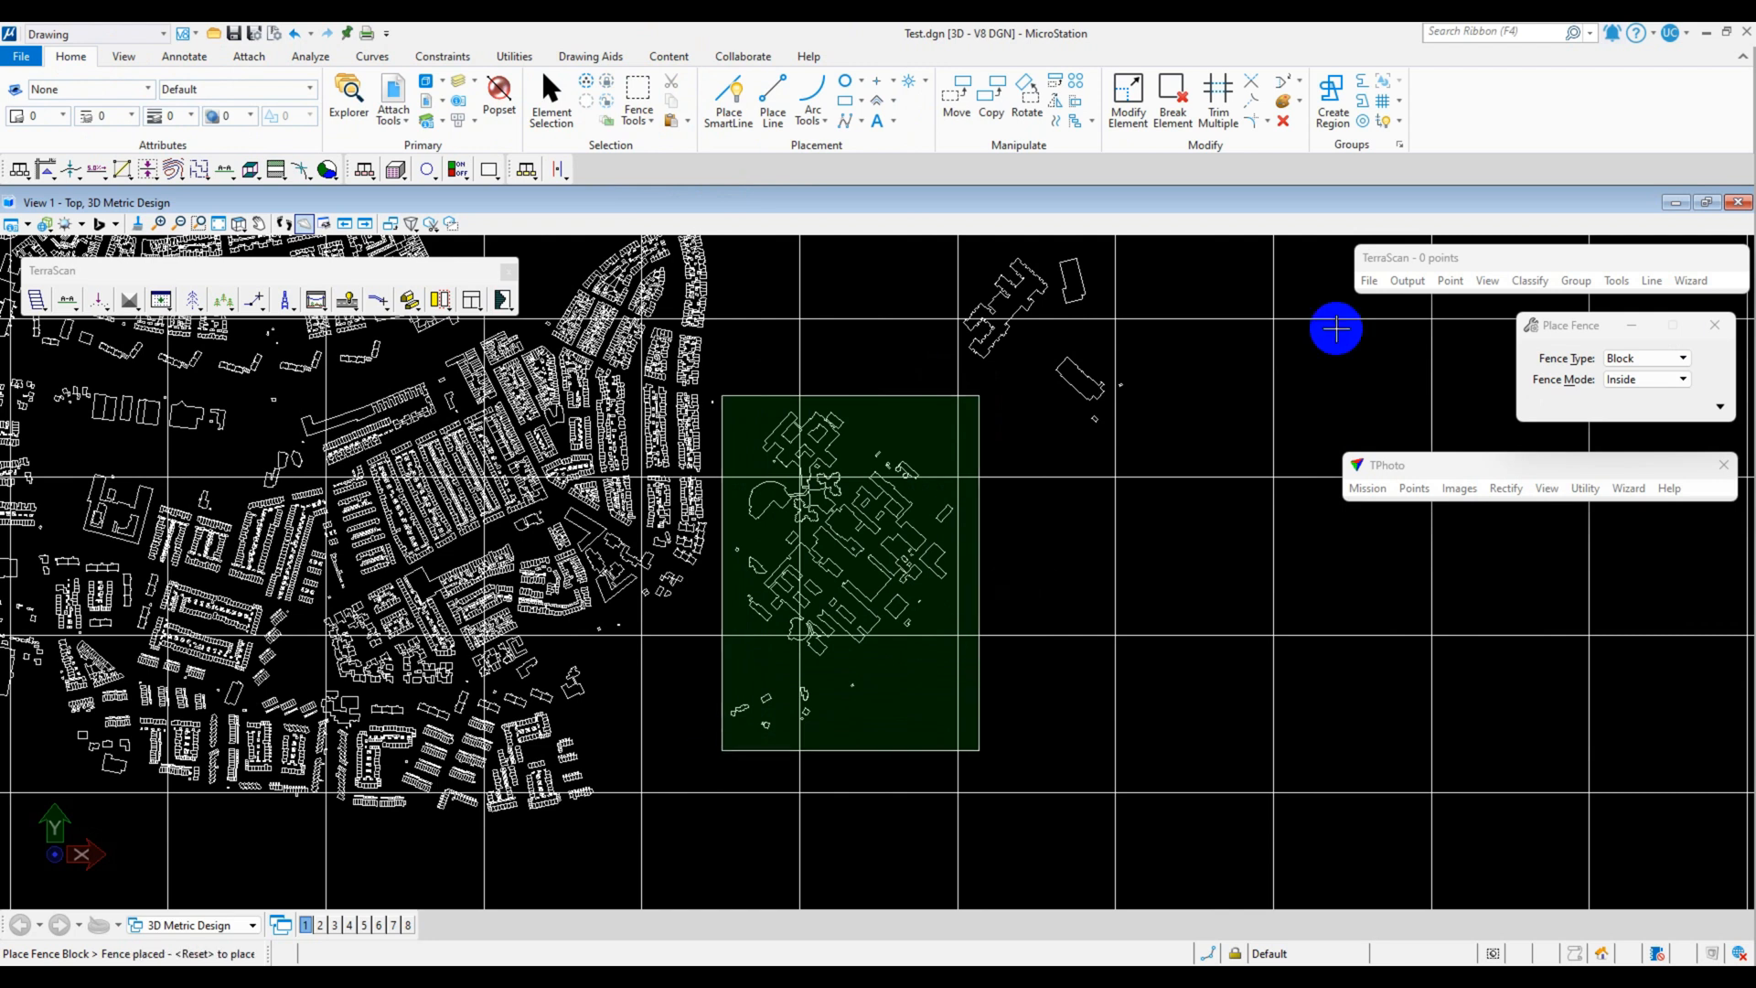
- Open the TerraScan points inside the fence, limited to classes 2 Ground and 6 Building
left_click_drag(1418, 262, 1375, 271)
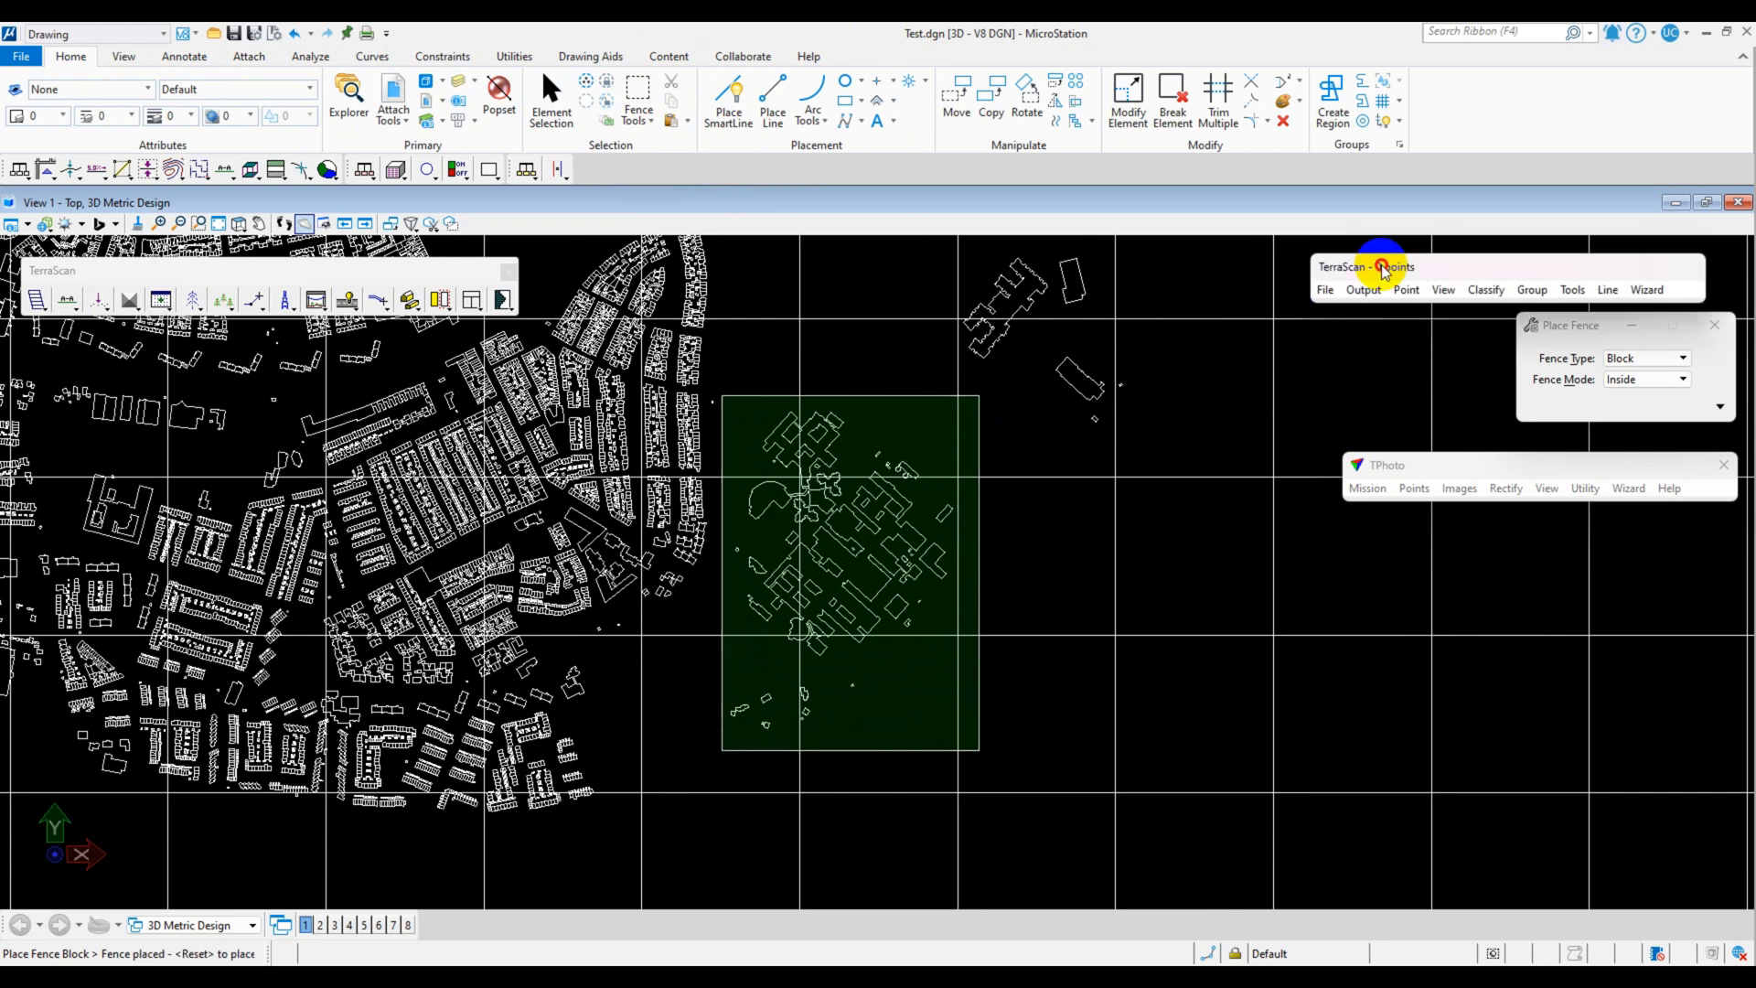
left_click(1326, 290)
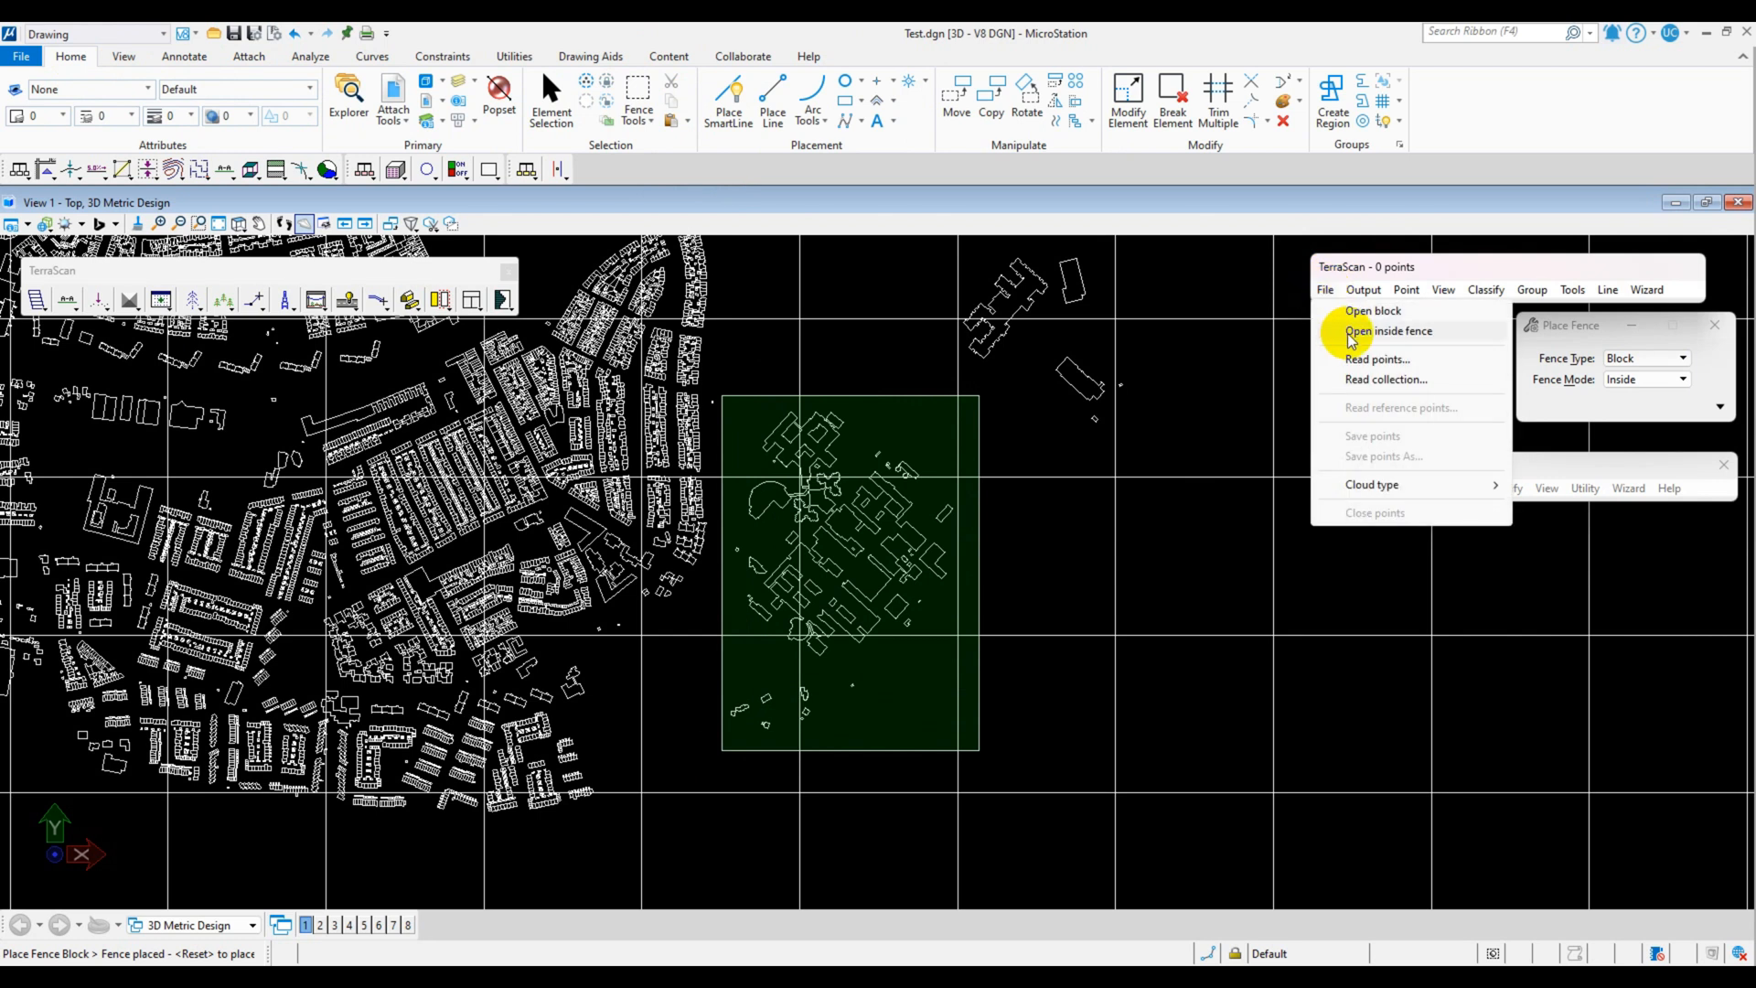
left_click(1397, 332)
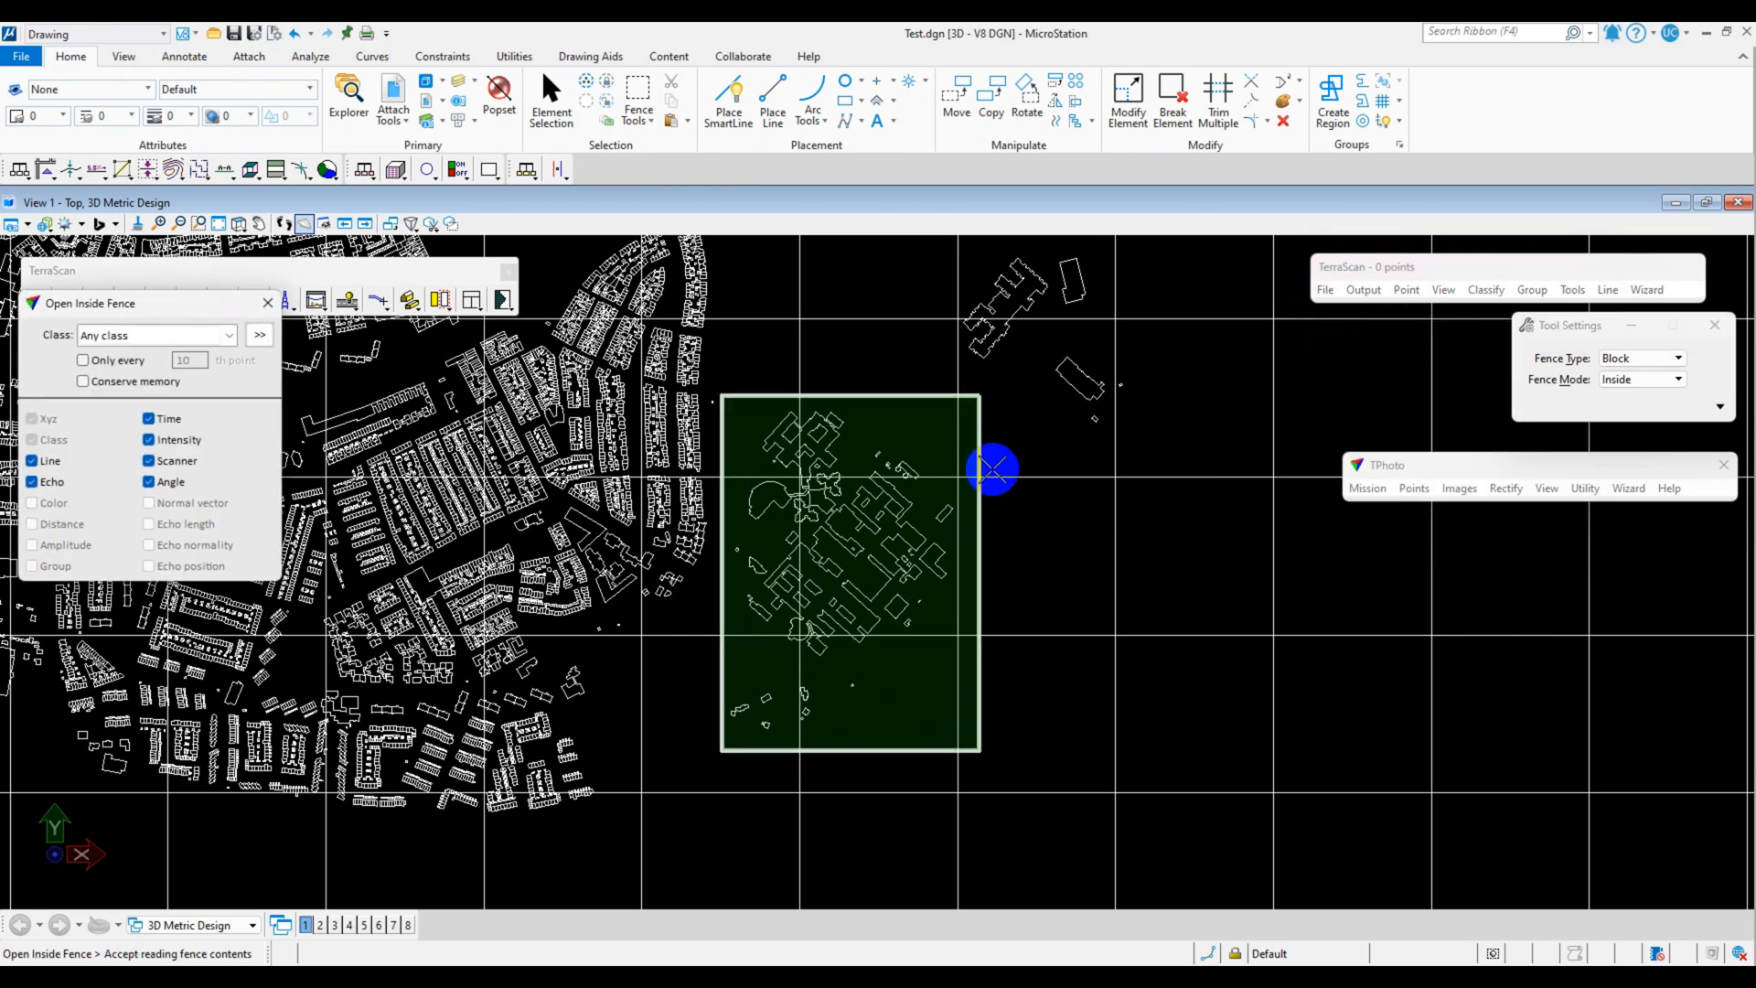
left_click(400, 409)
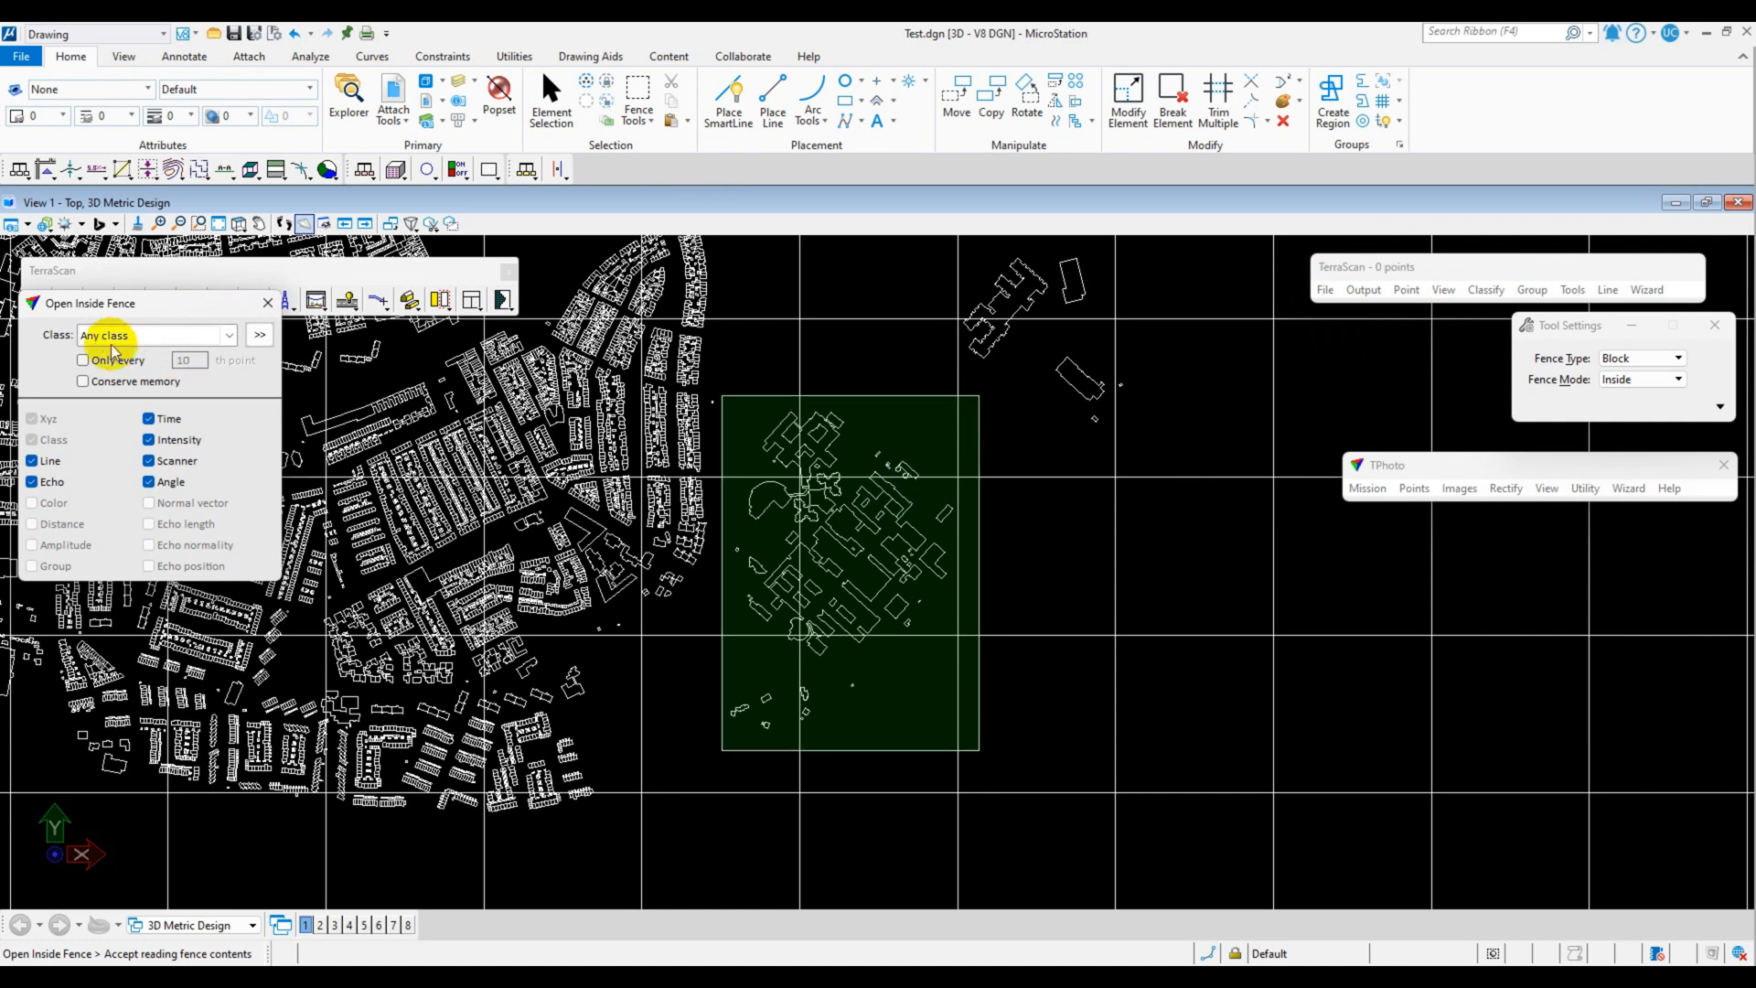
left_click_drag(122, 310, 1185, 503)
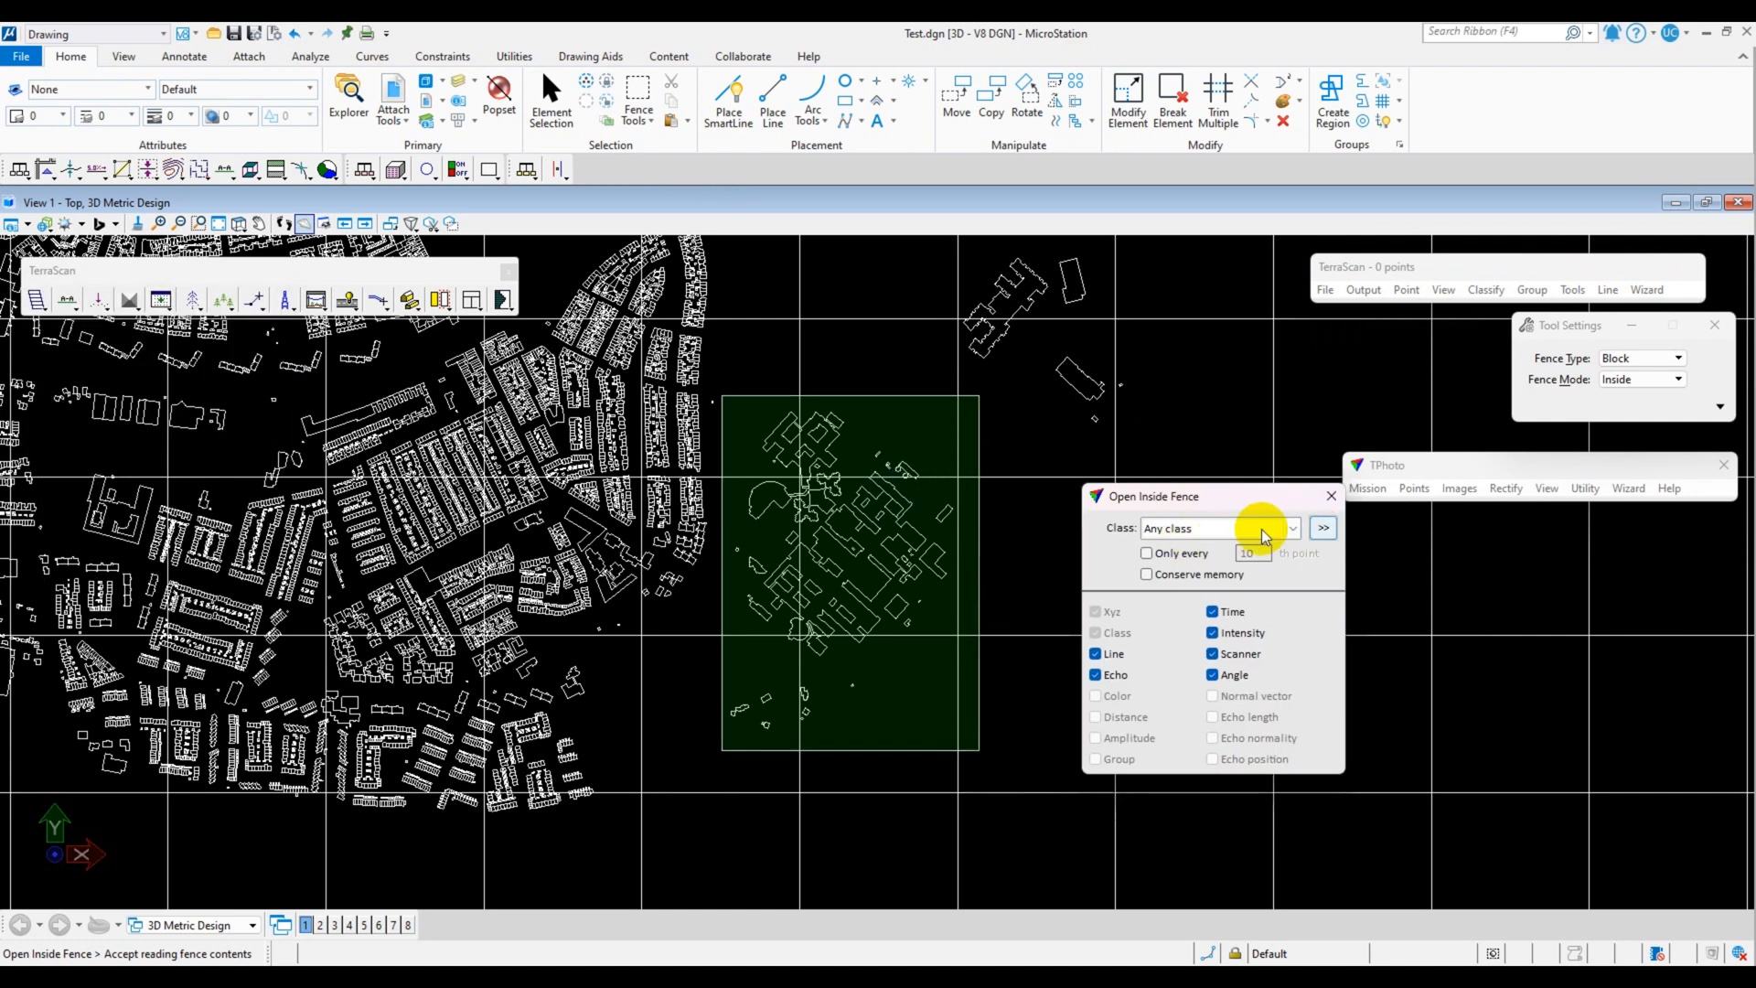
left_click(1323, 530)
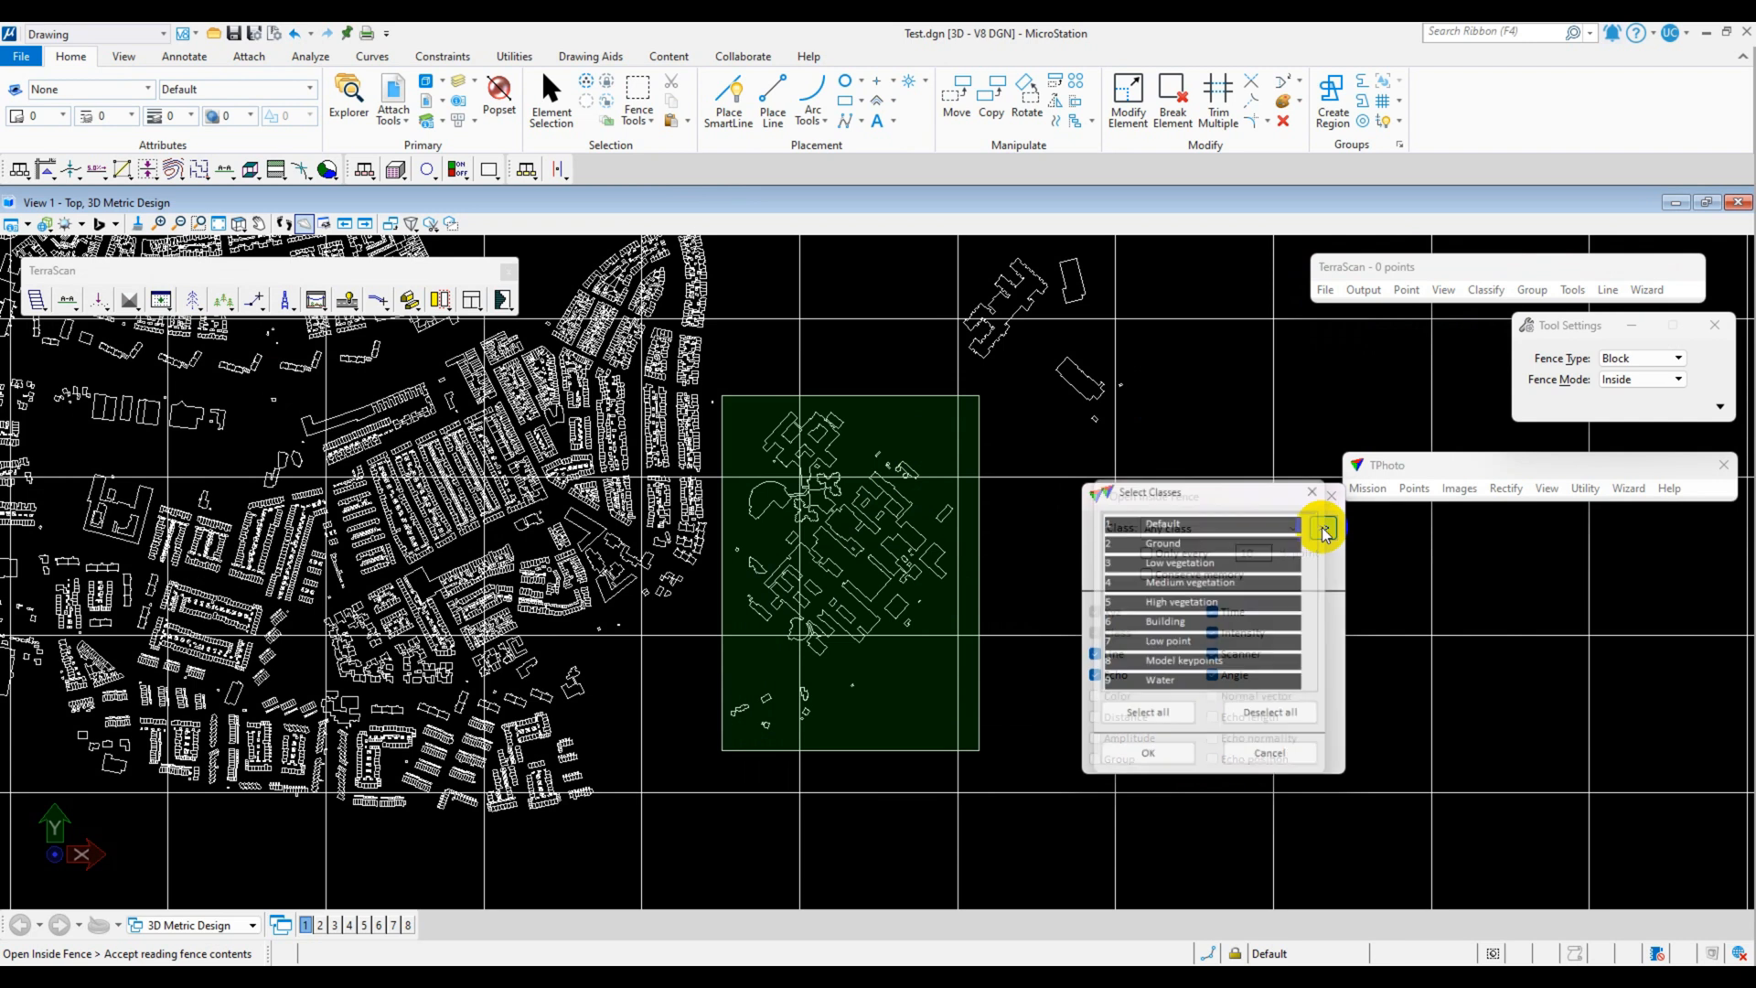
left_click(1180, 539)
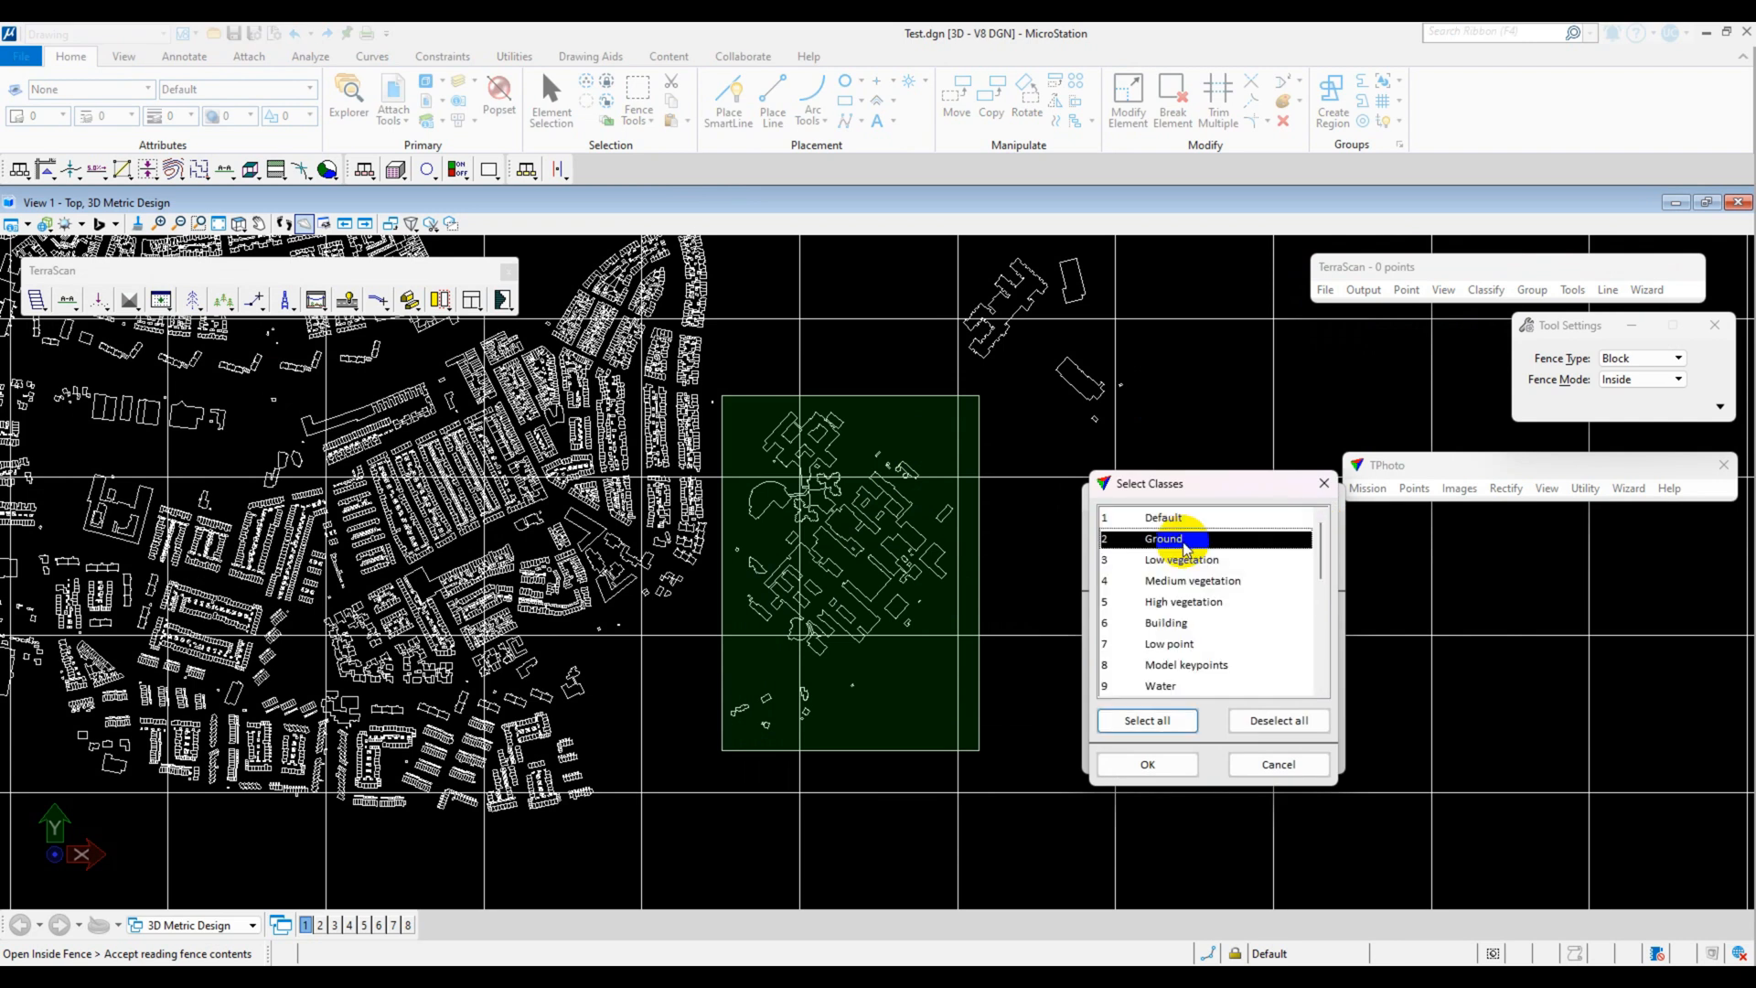
left_click(1185, 623)
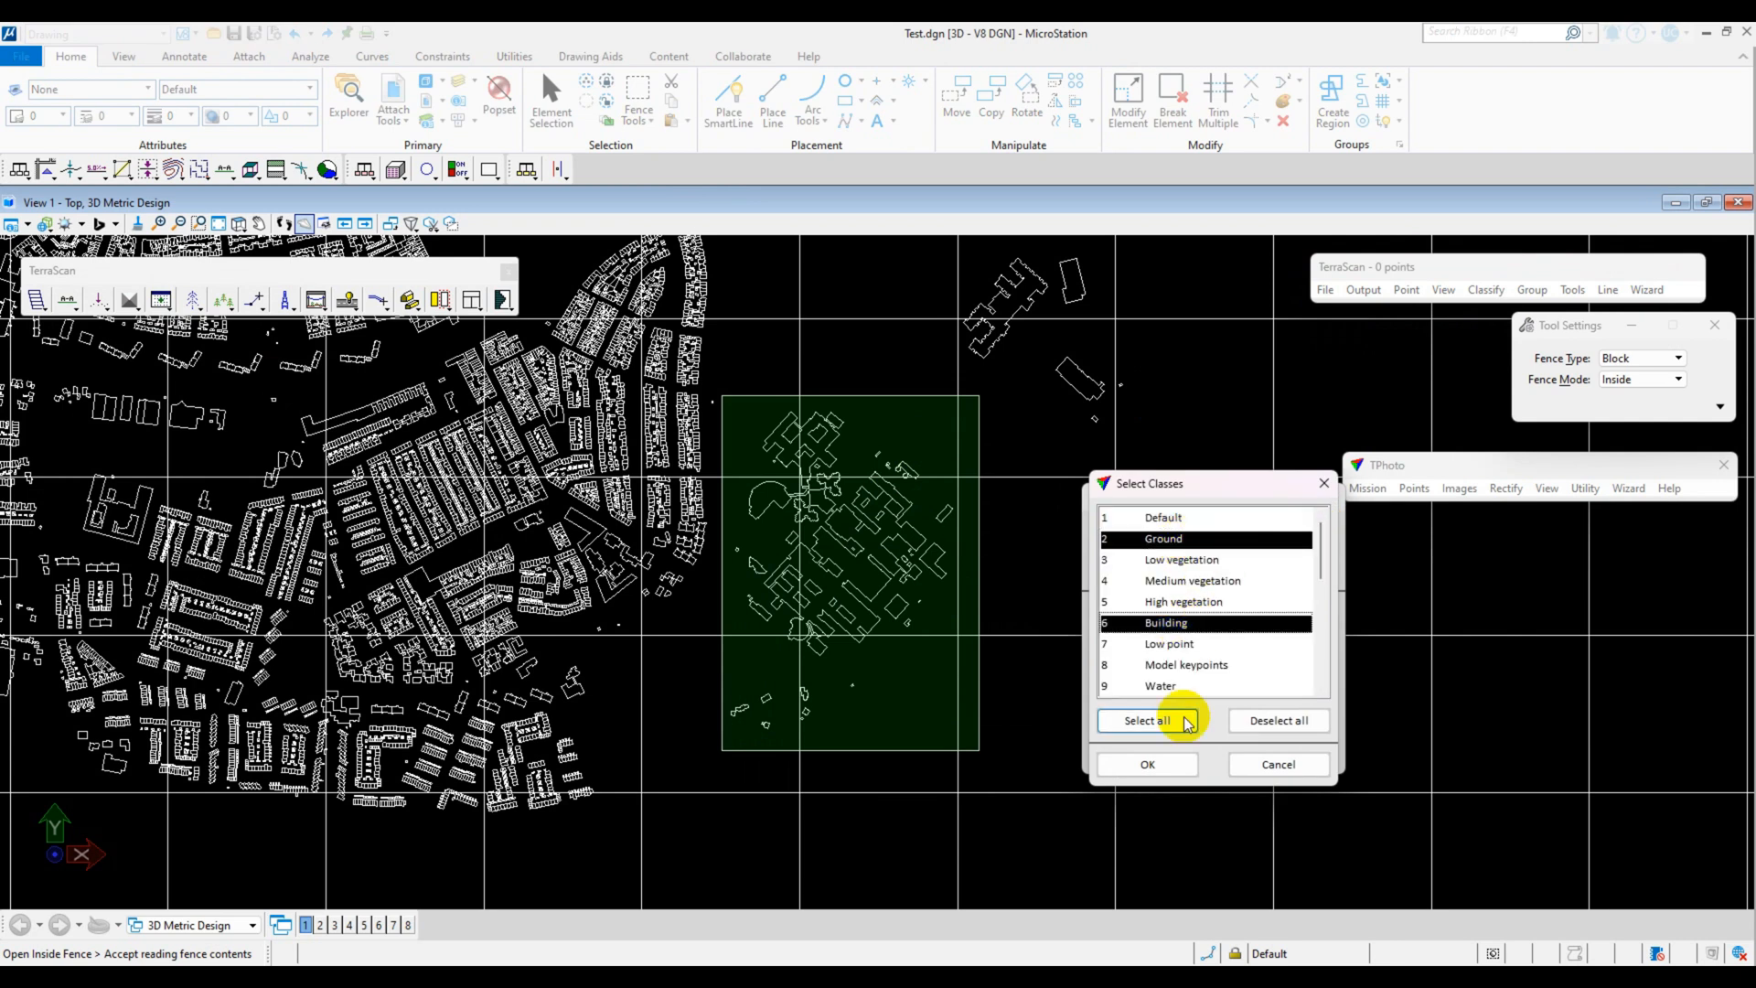
left_click(1145, 762)
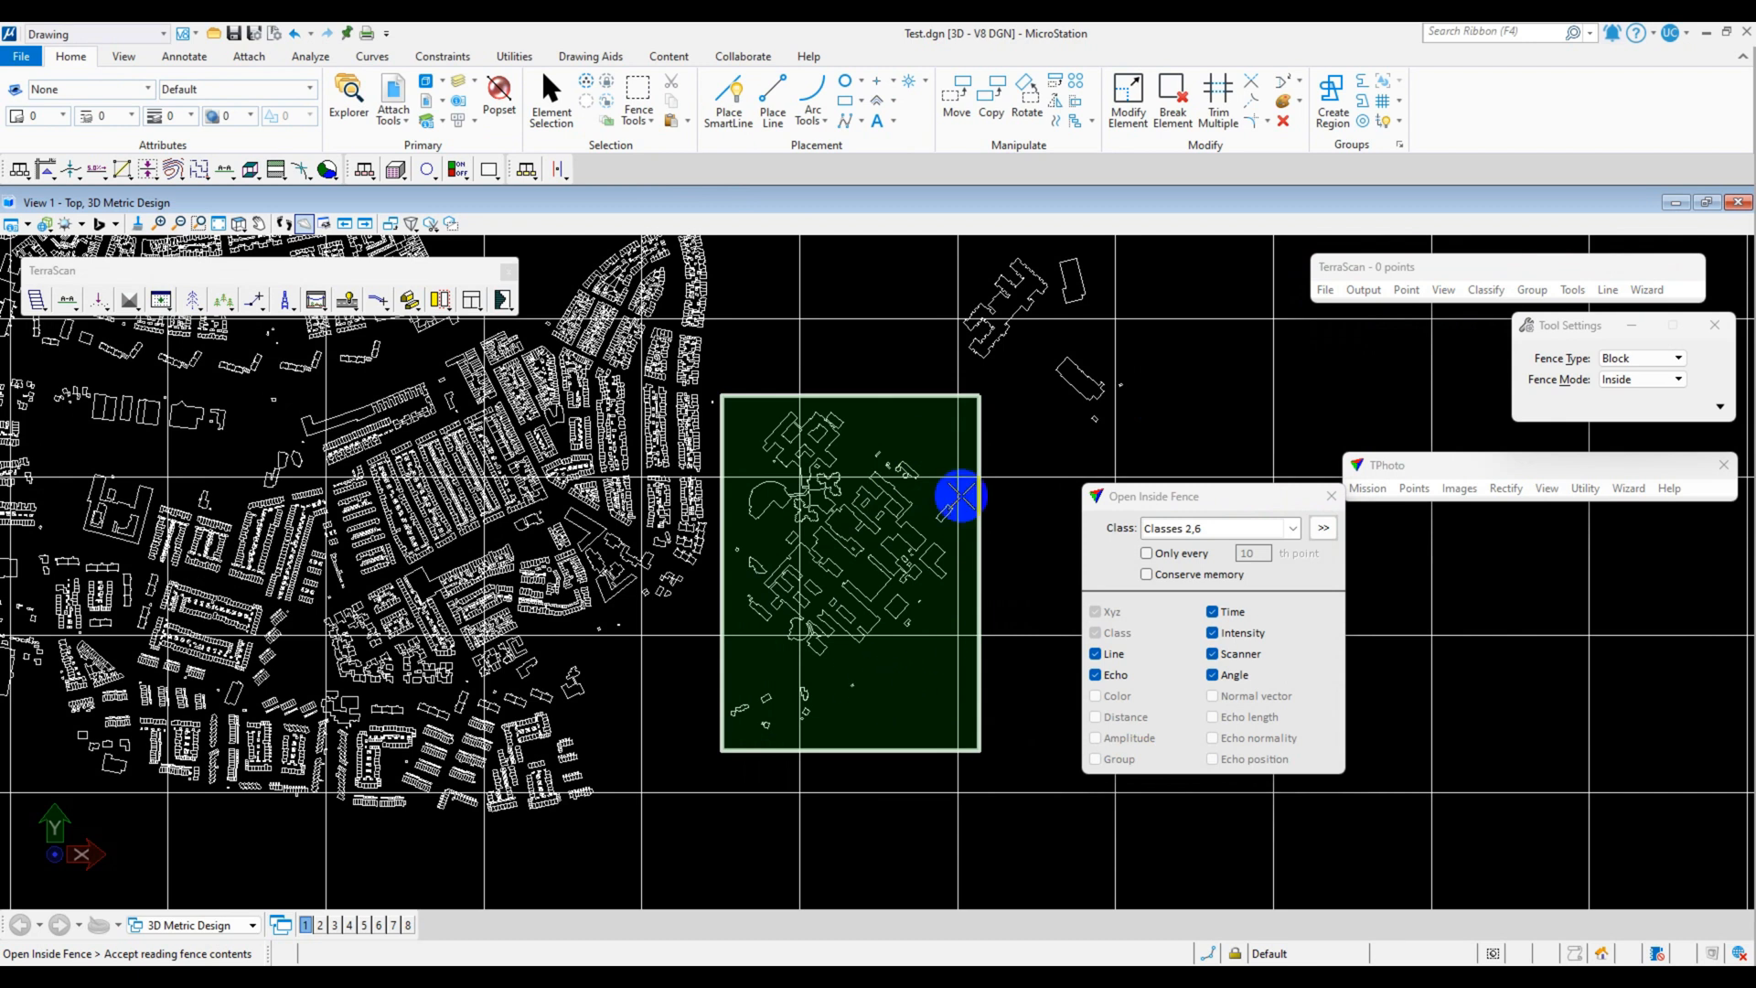
left_click(895, 687)
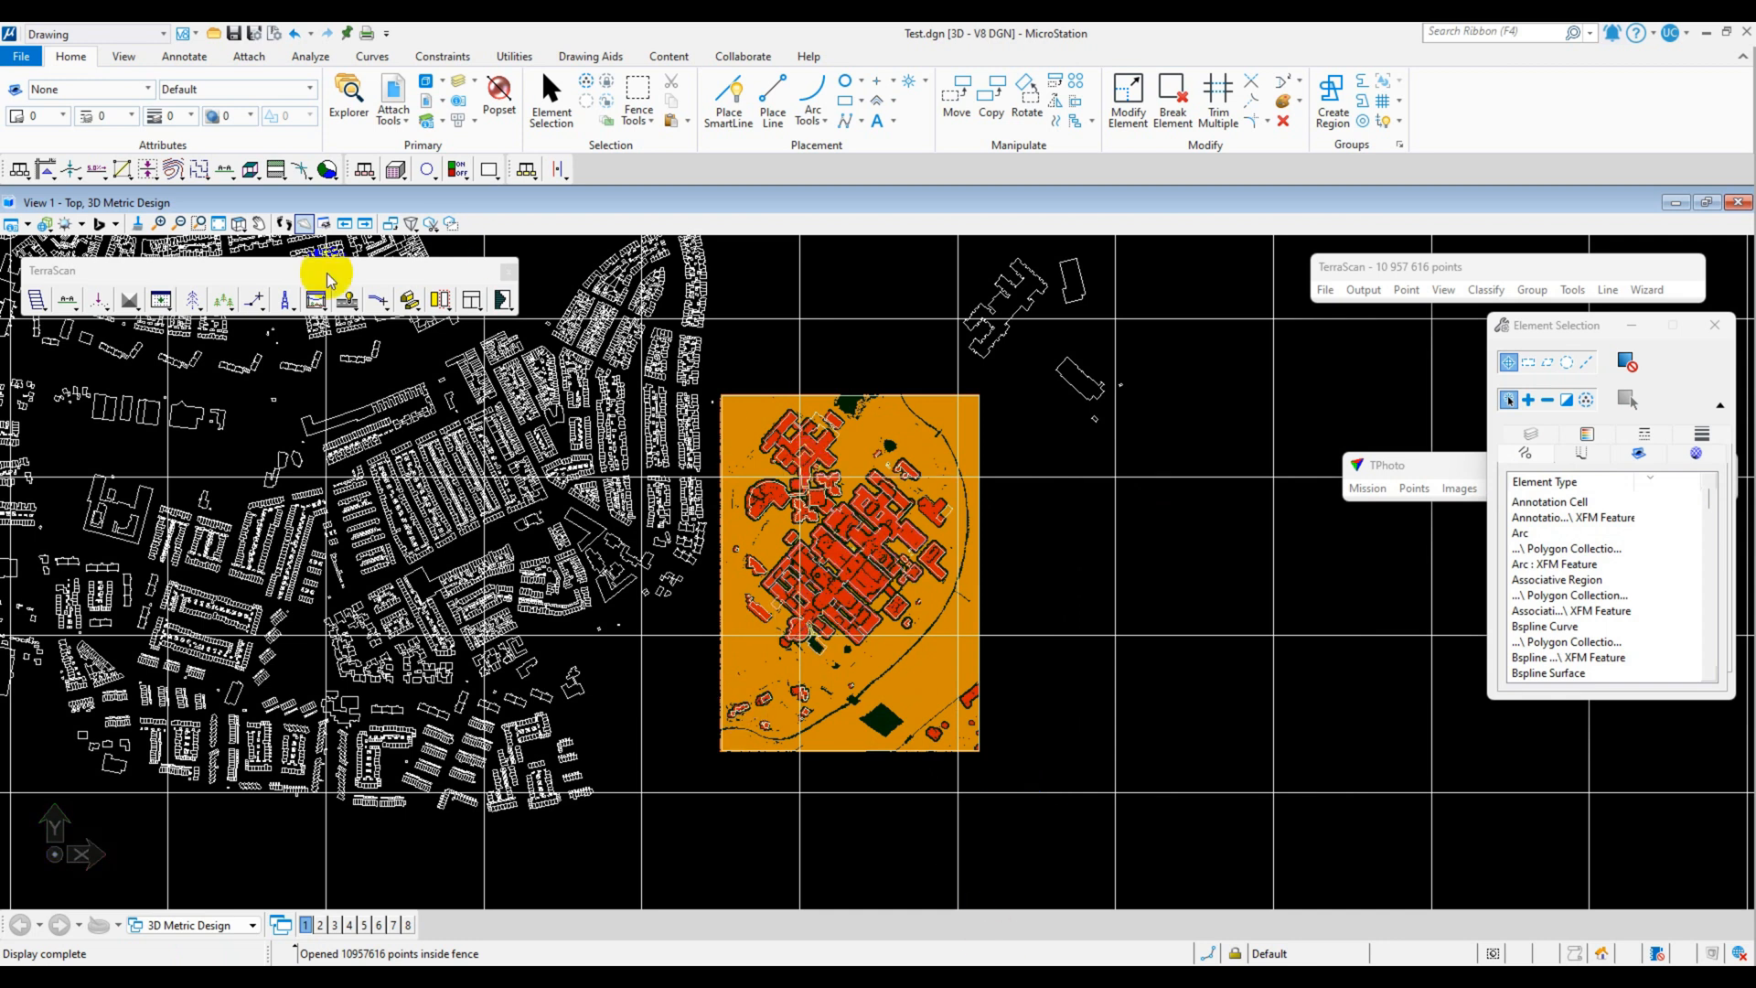
- Start Vectorize Buildings with roof class 6 - Building and lower class 2 - Ground, and set it to process inside the fence
left_click(163, 301)
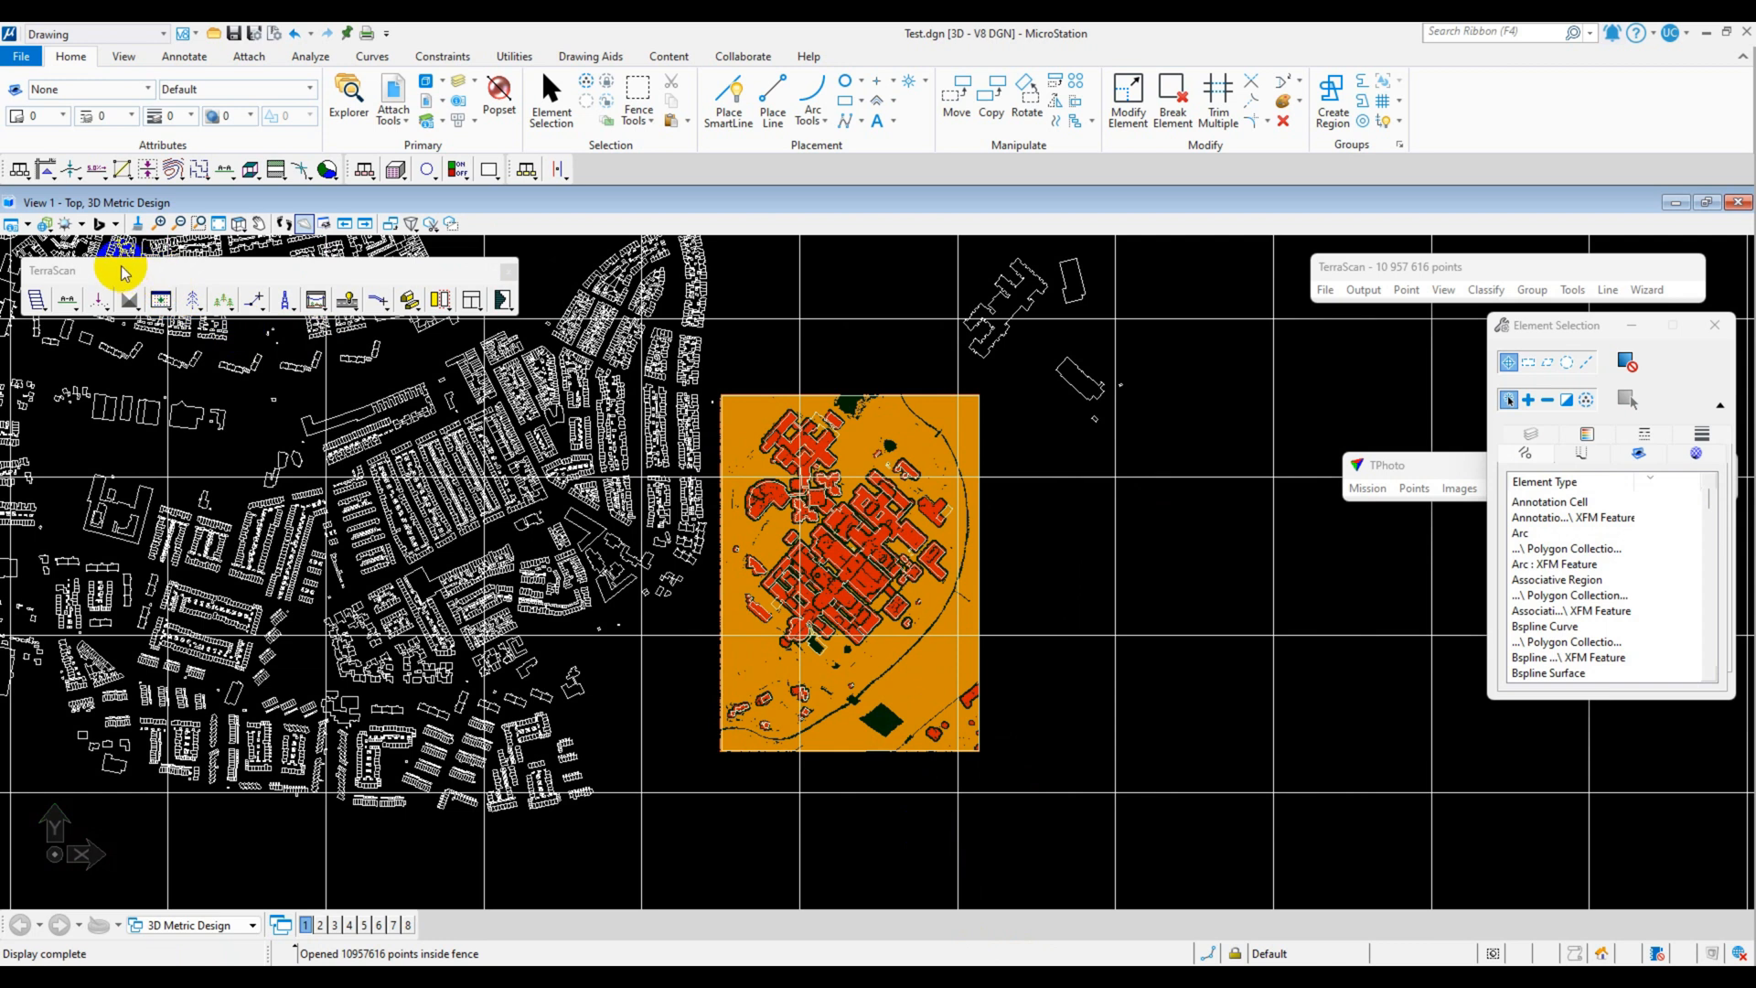
left_click_drag(121, 266, 140, 263)
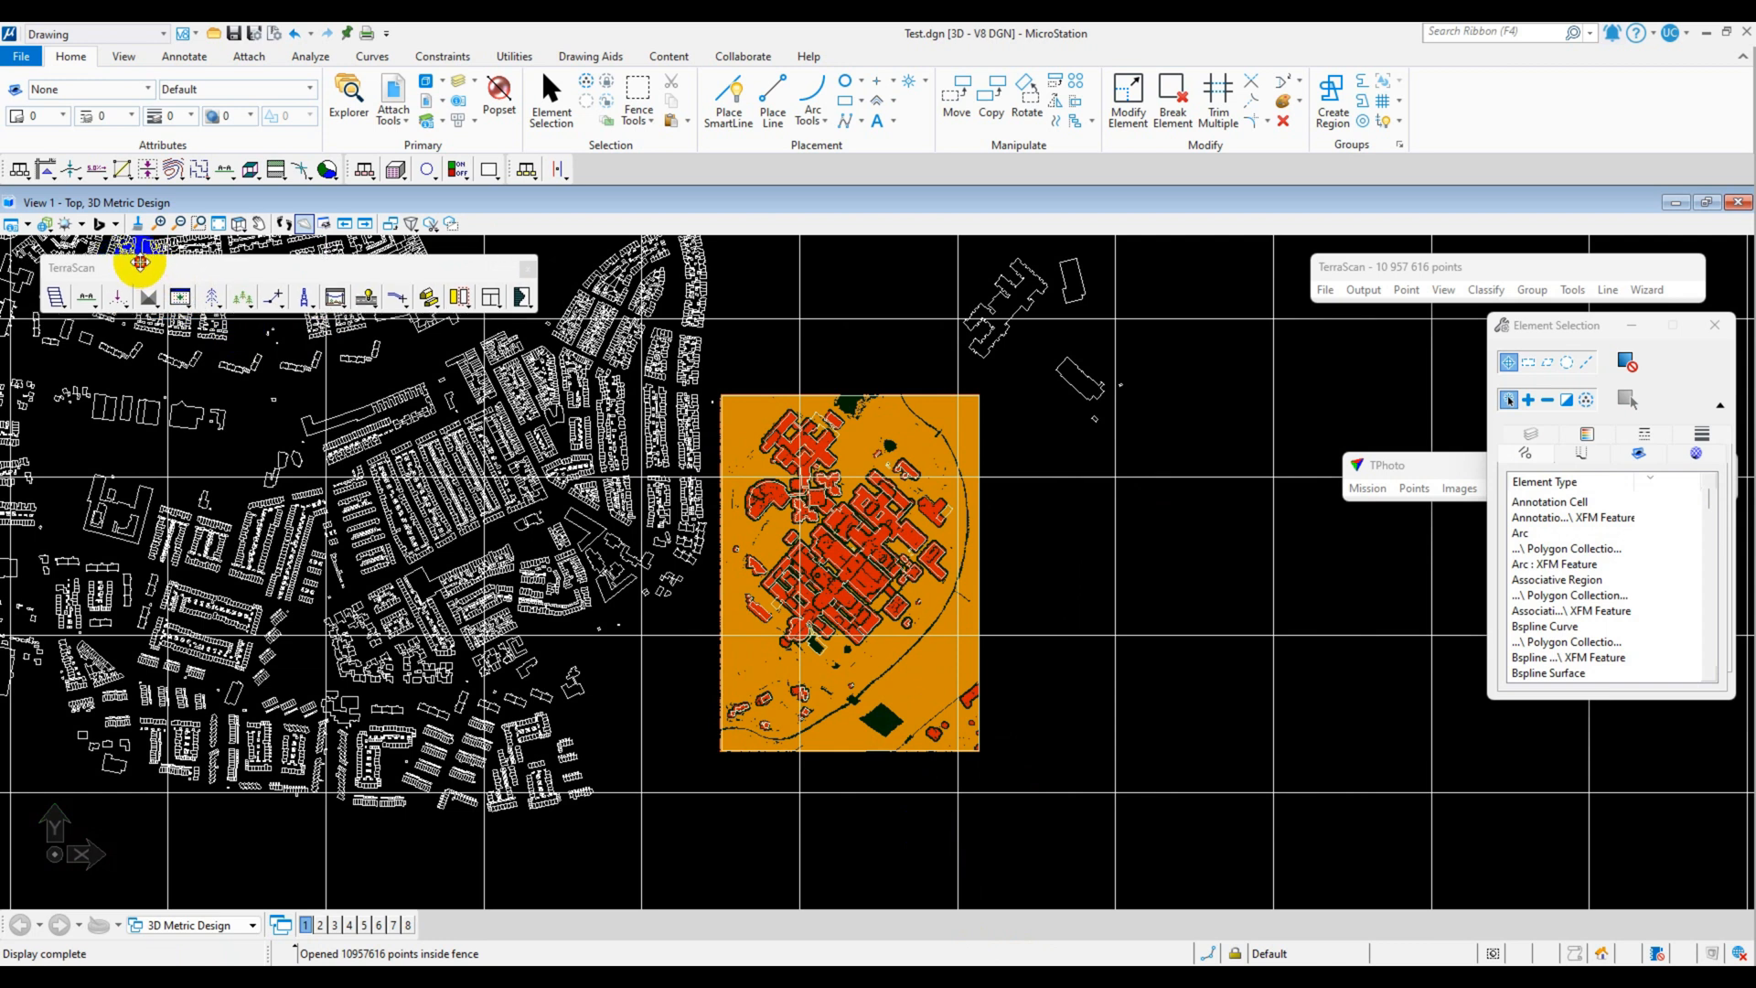
left_click(435, 300)
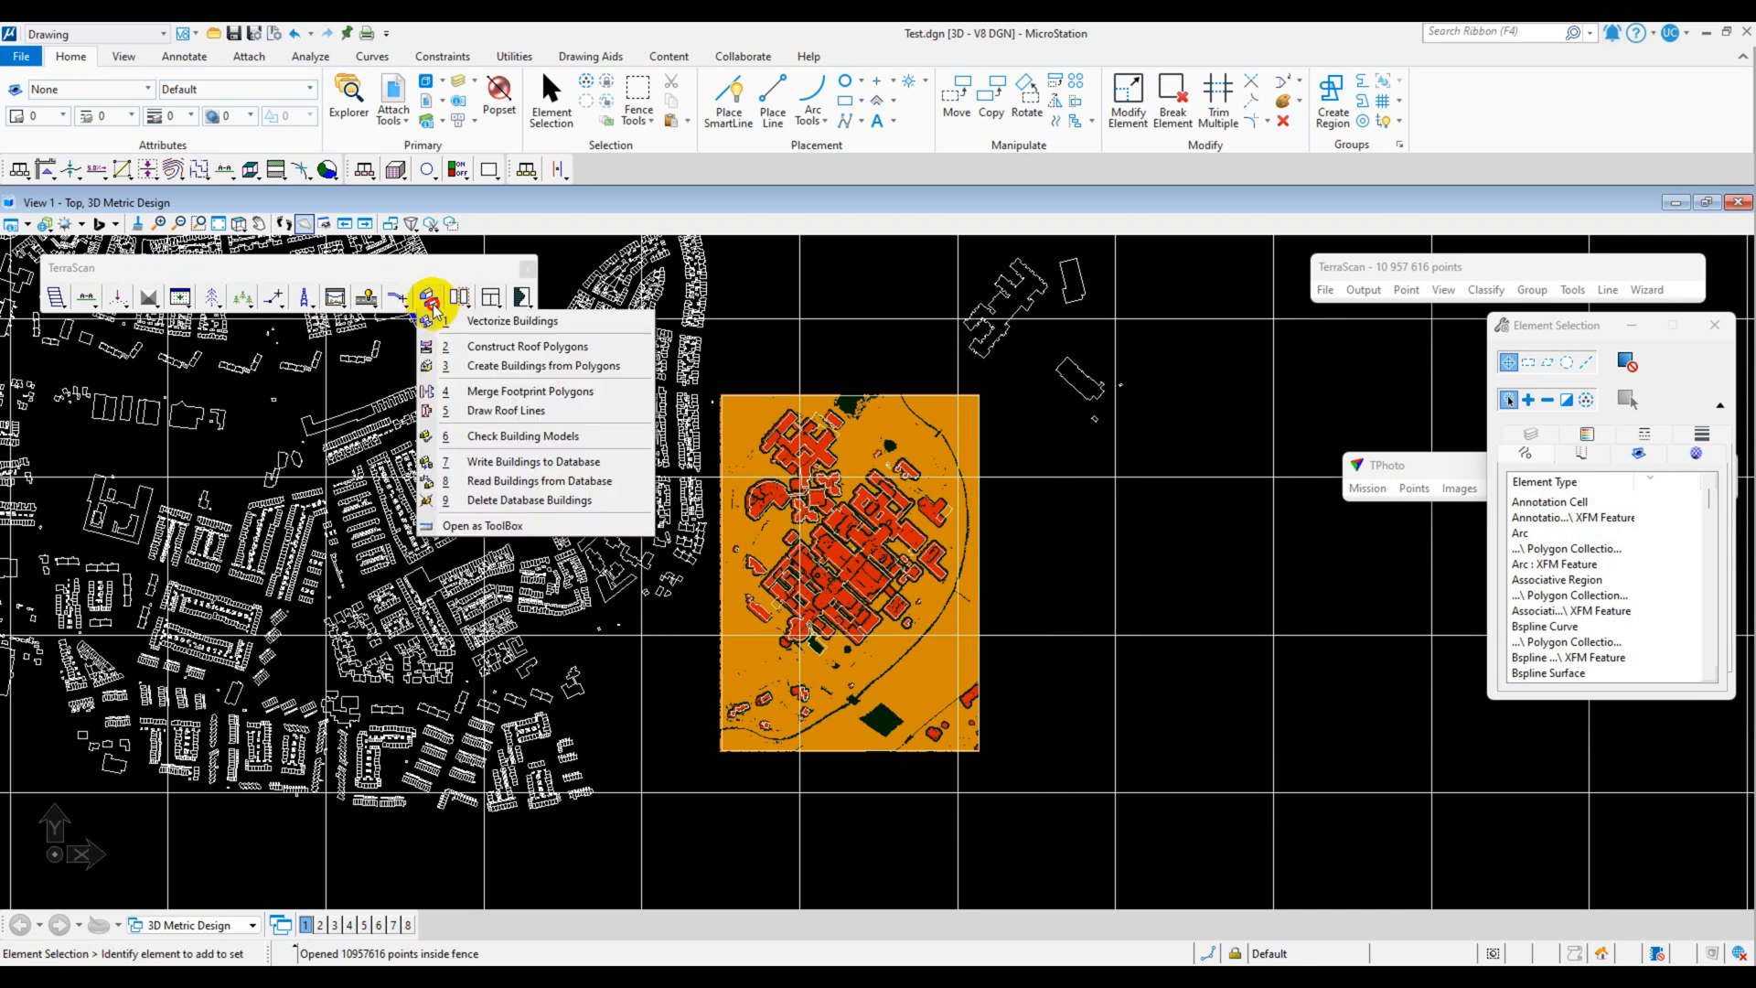
left_click_drag(433, 303, 484, 326)
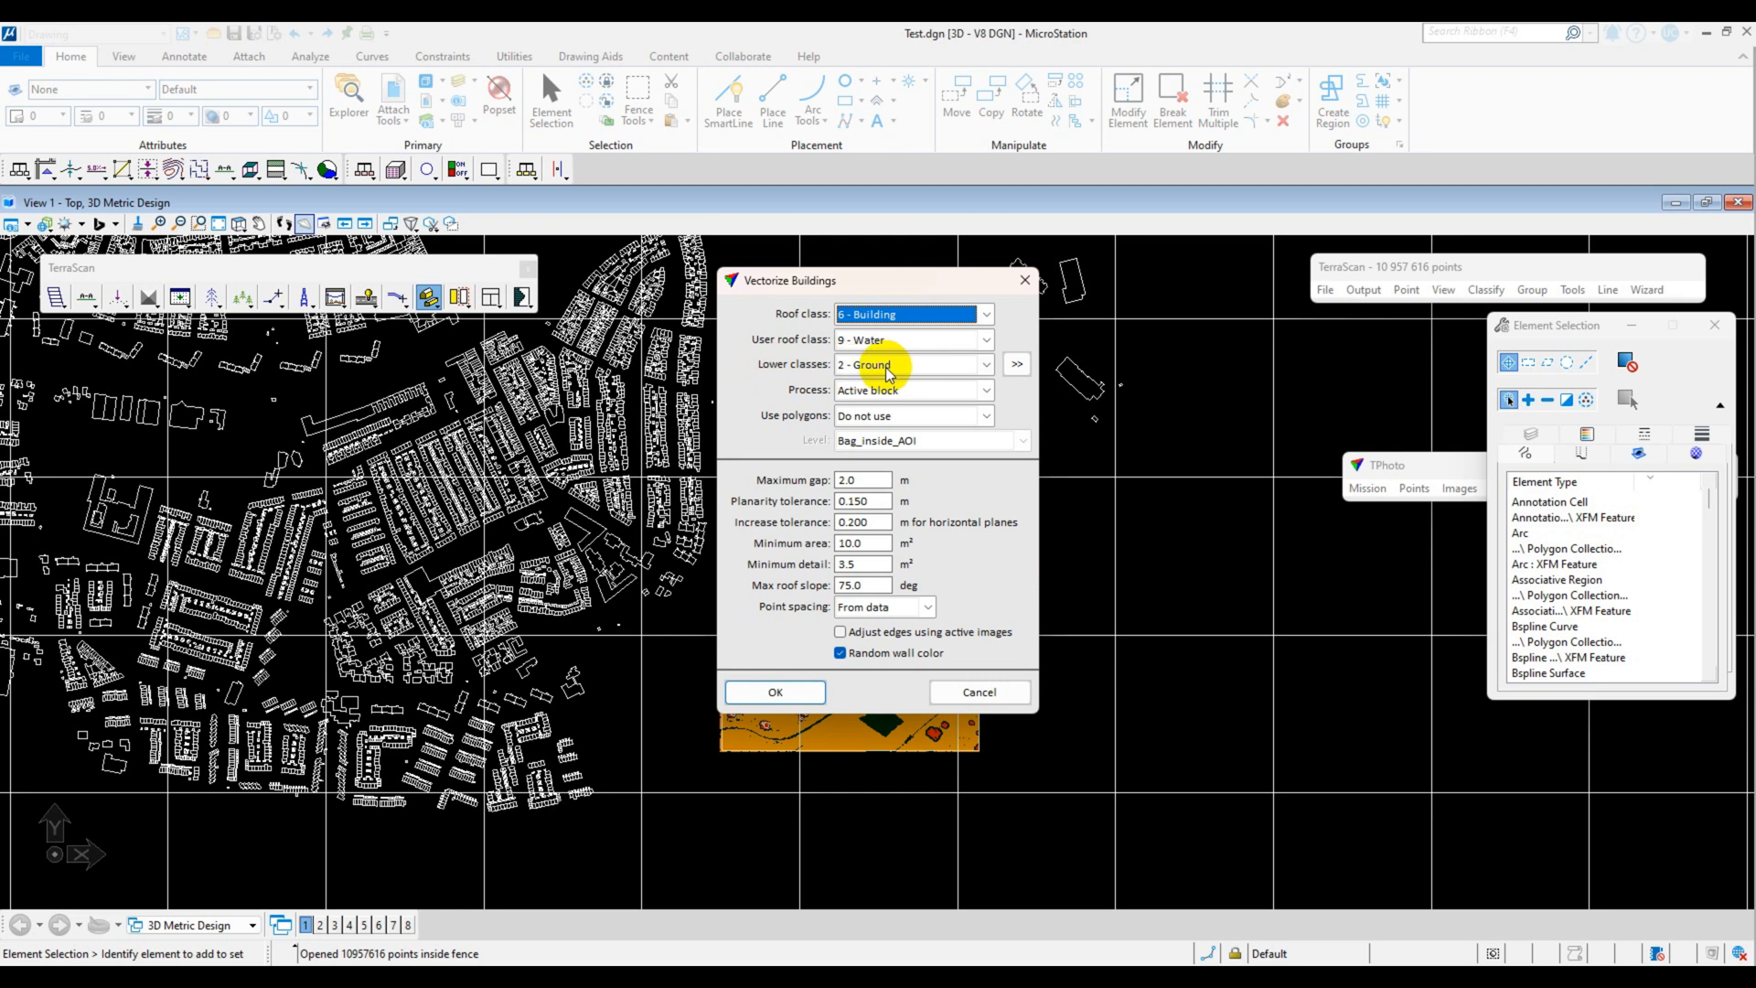
left_click(985, 392)
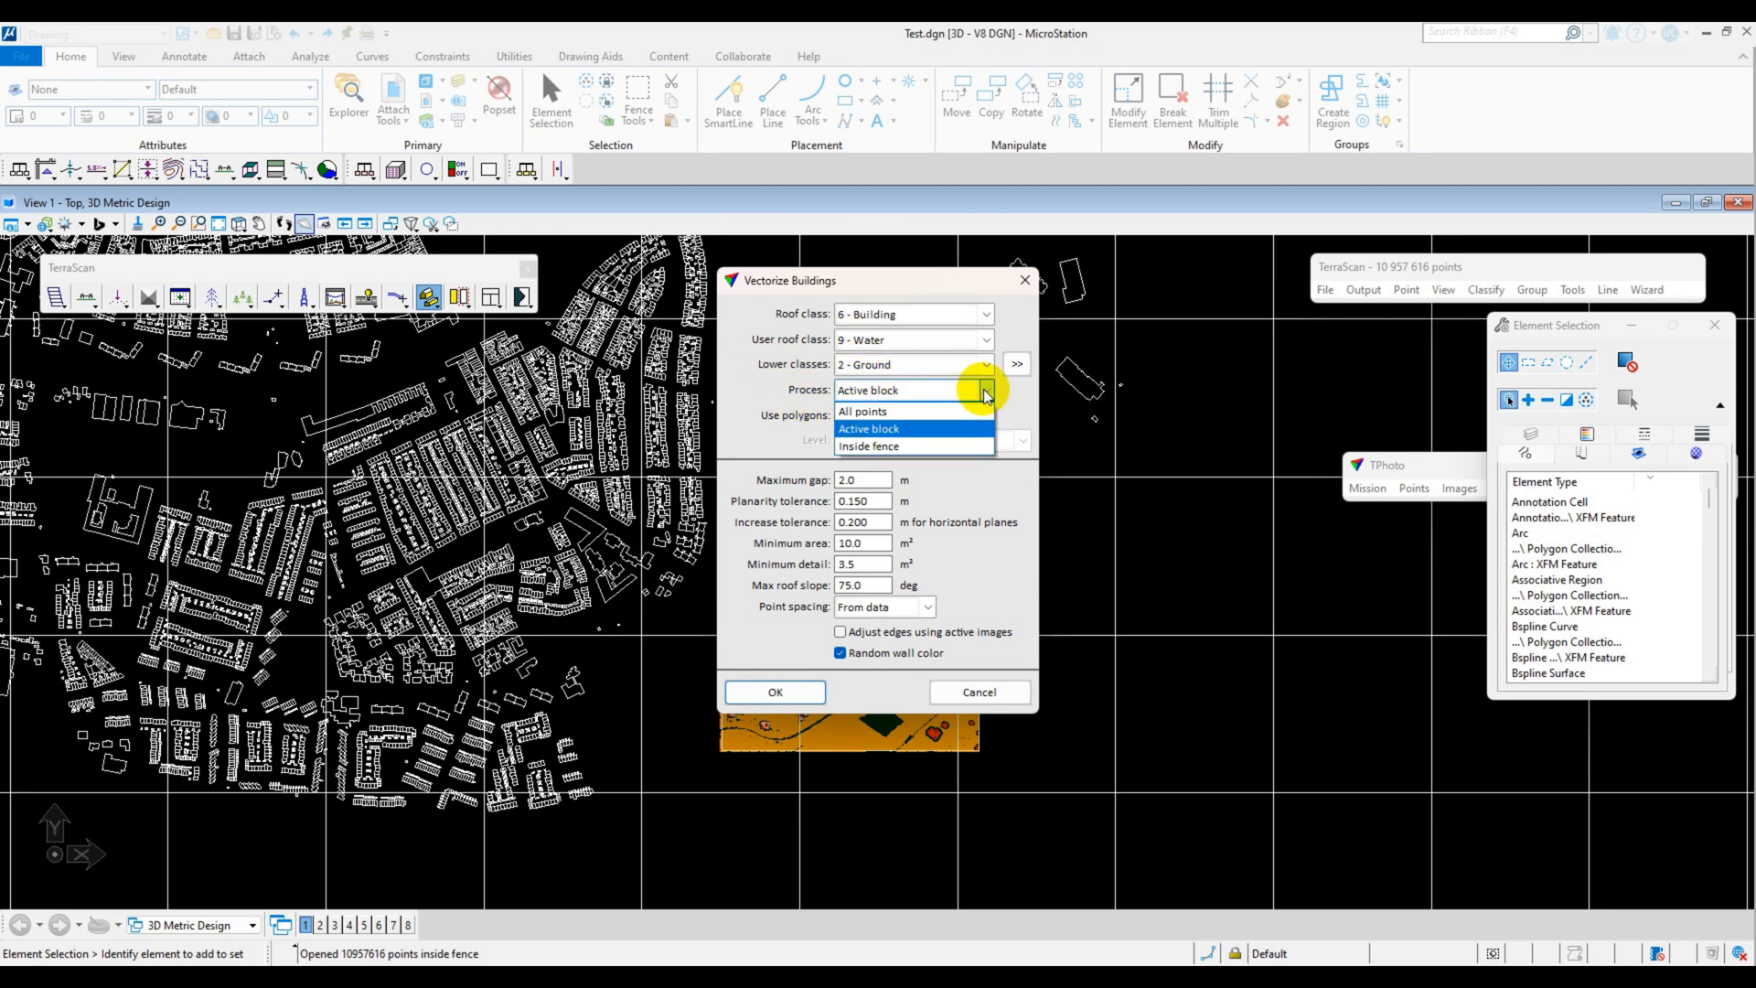
left_click(865, 449)
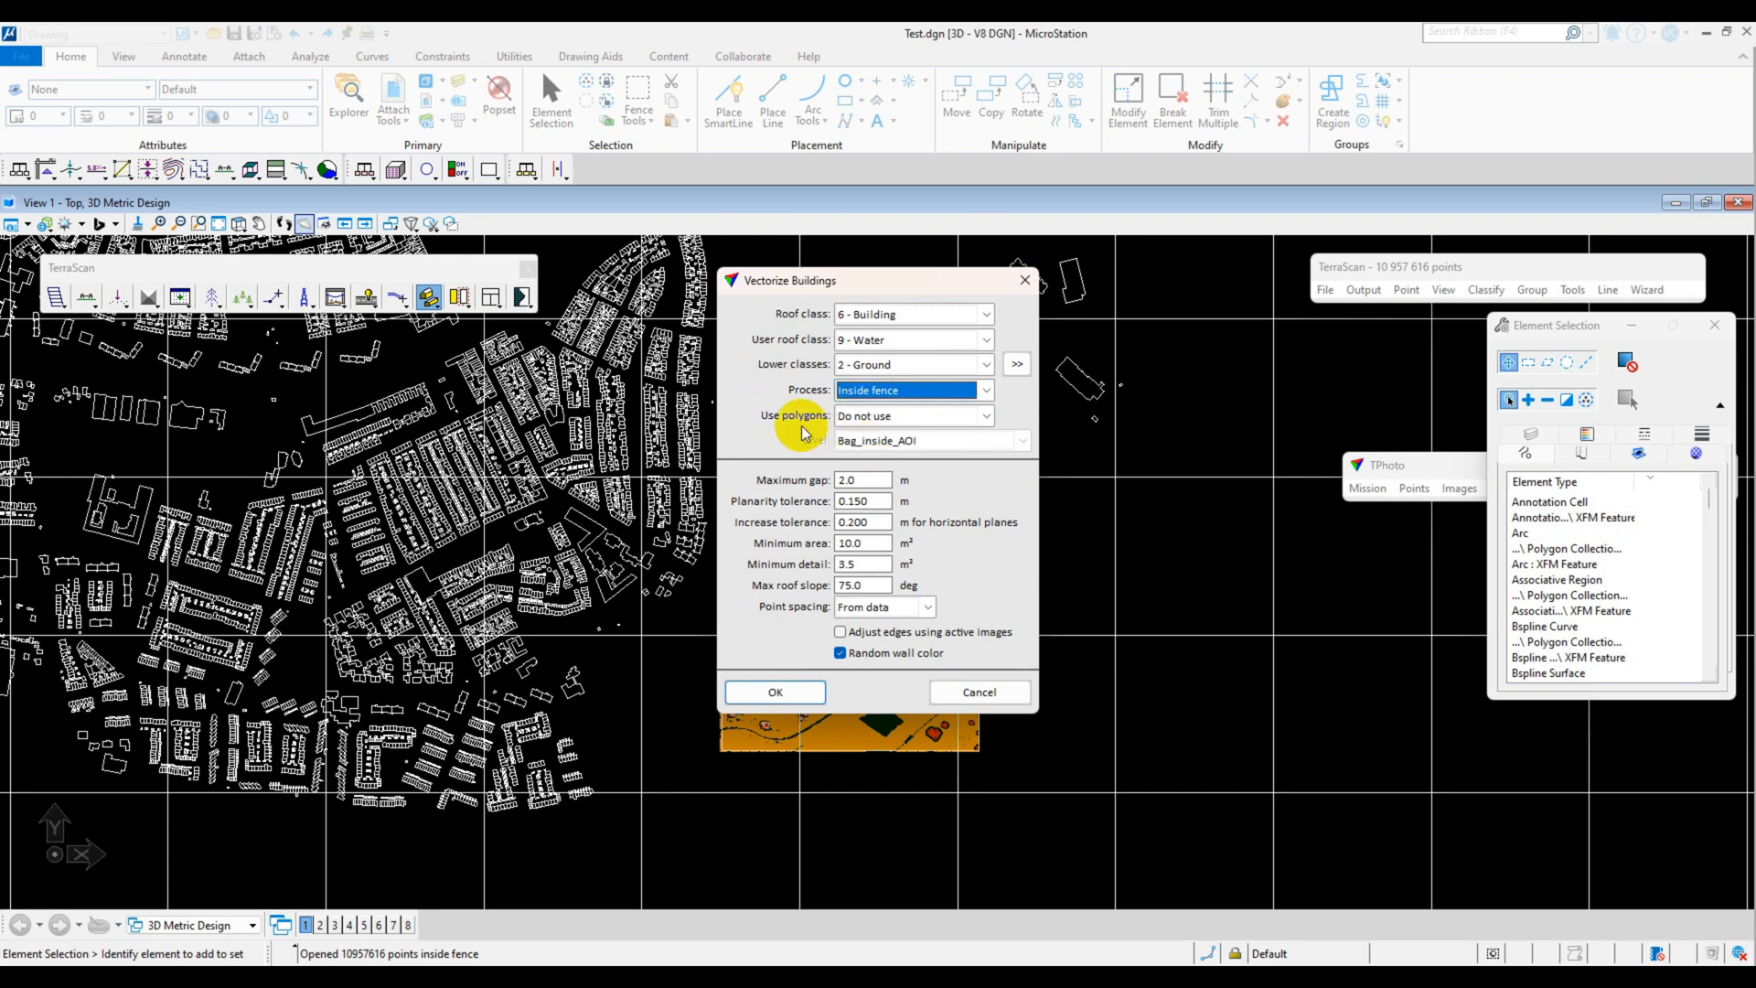
- Use the polygons on level Bag_inside_AOI as roof edges, keep maximum gap at 2.0 m, and run the building vectorization
left_click(984, 417)
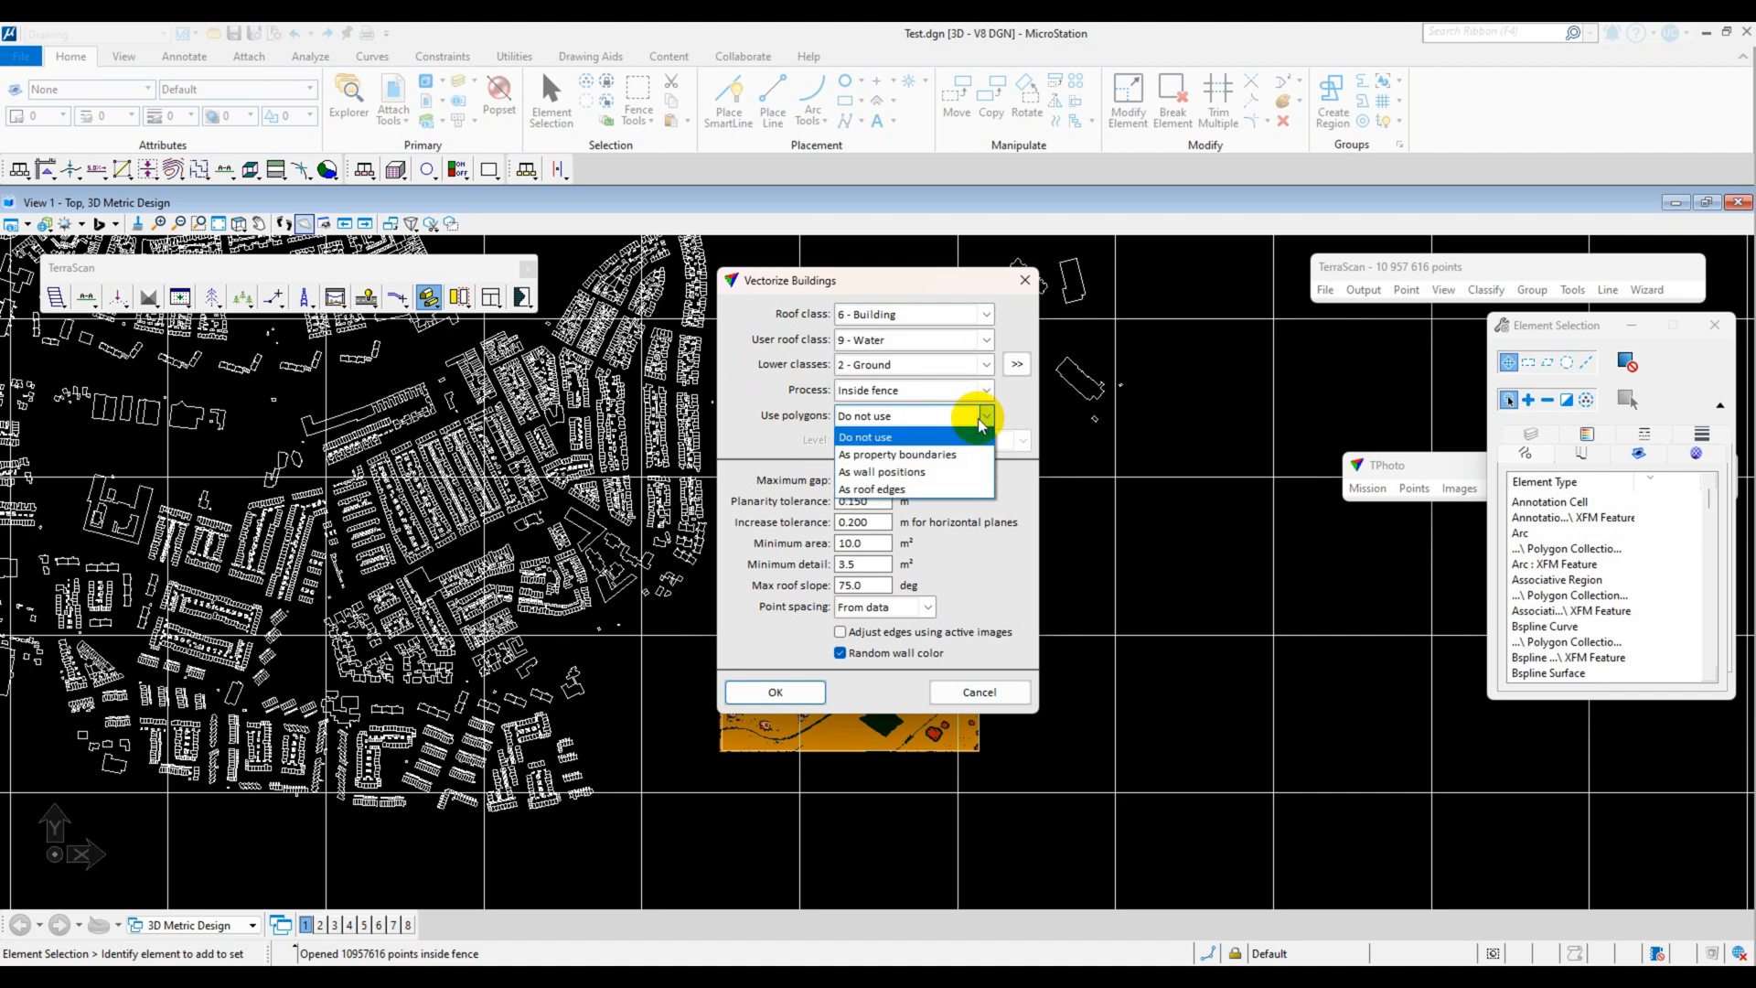
left_click(803, 423)
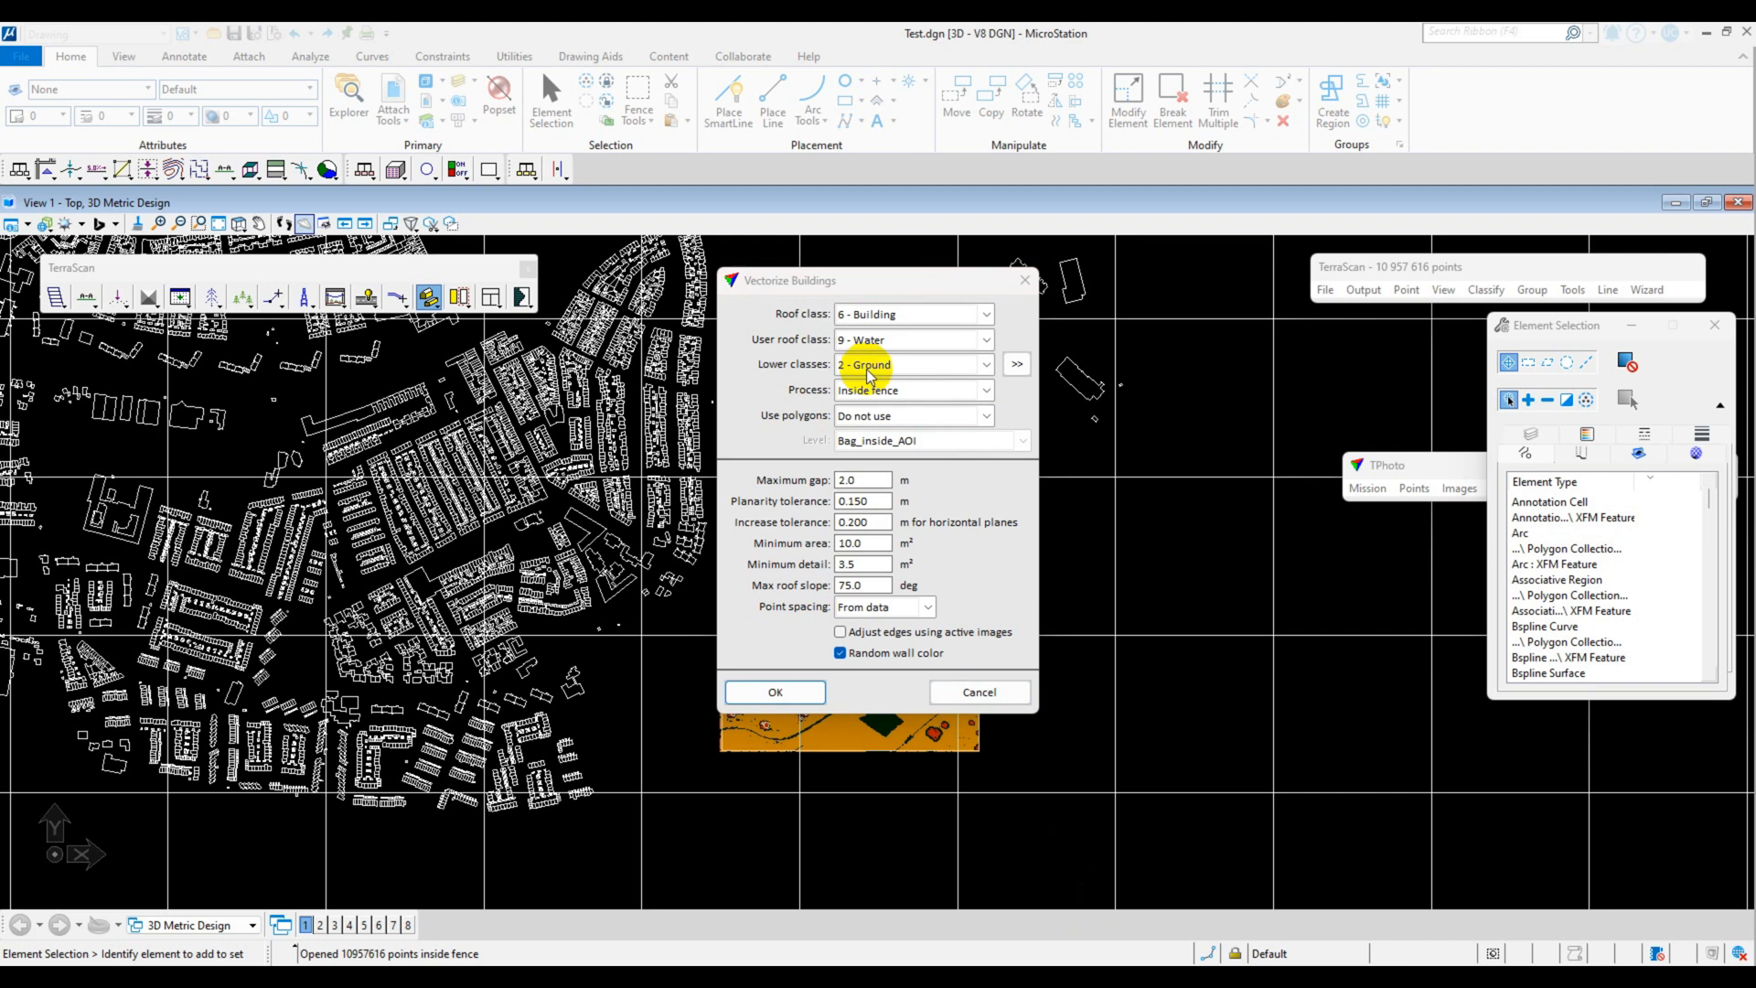
left_click(989, 416)
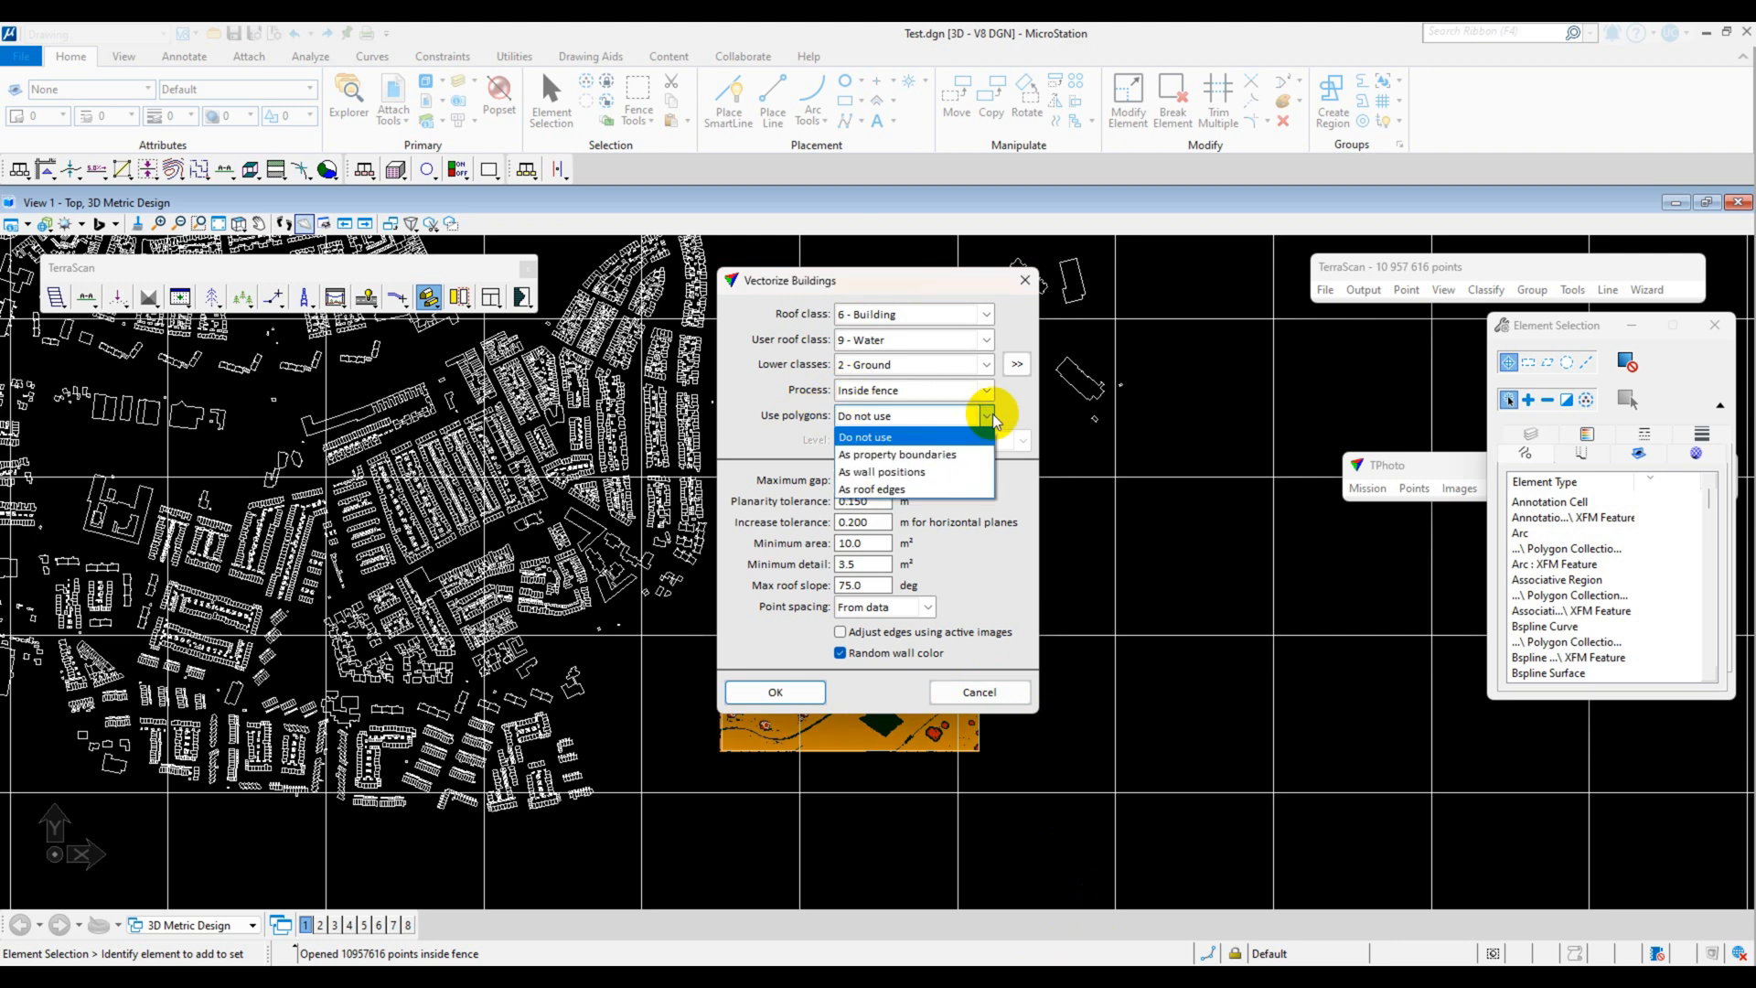
left_click(876, 491)
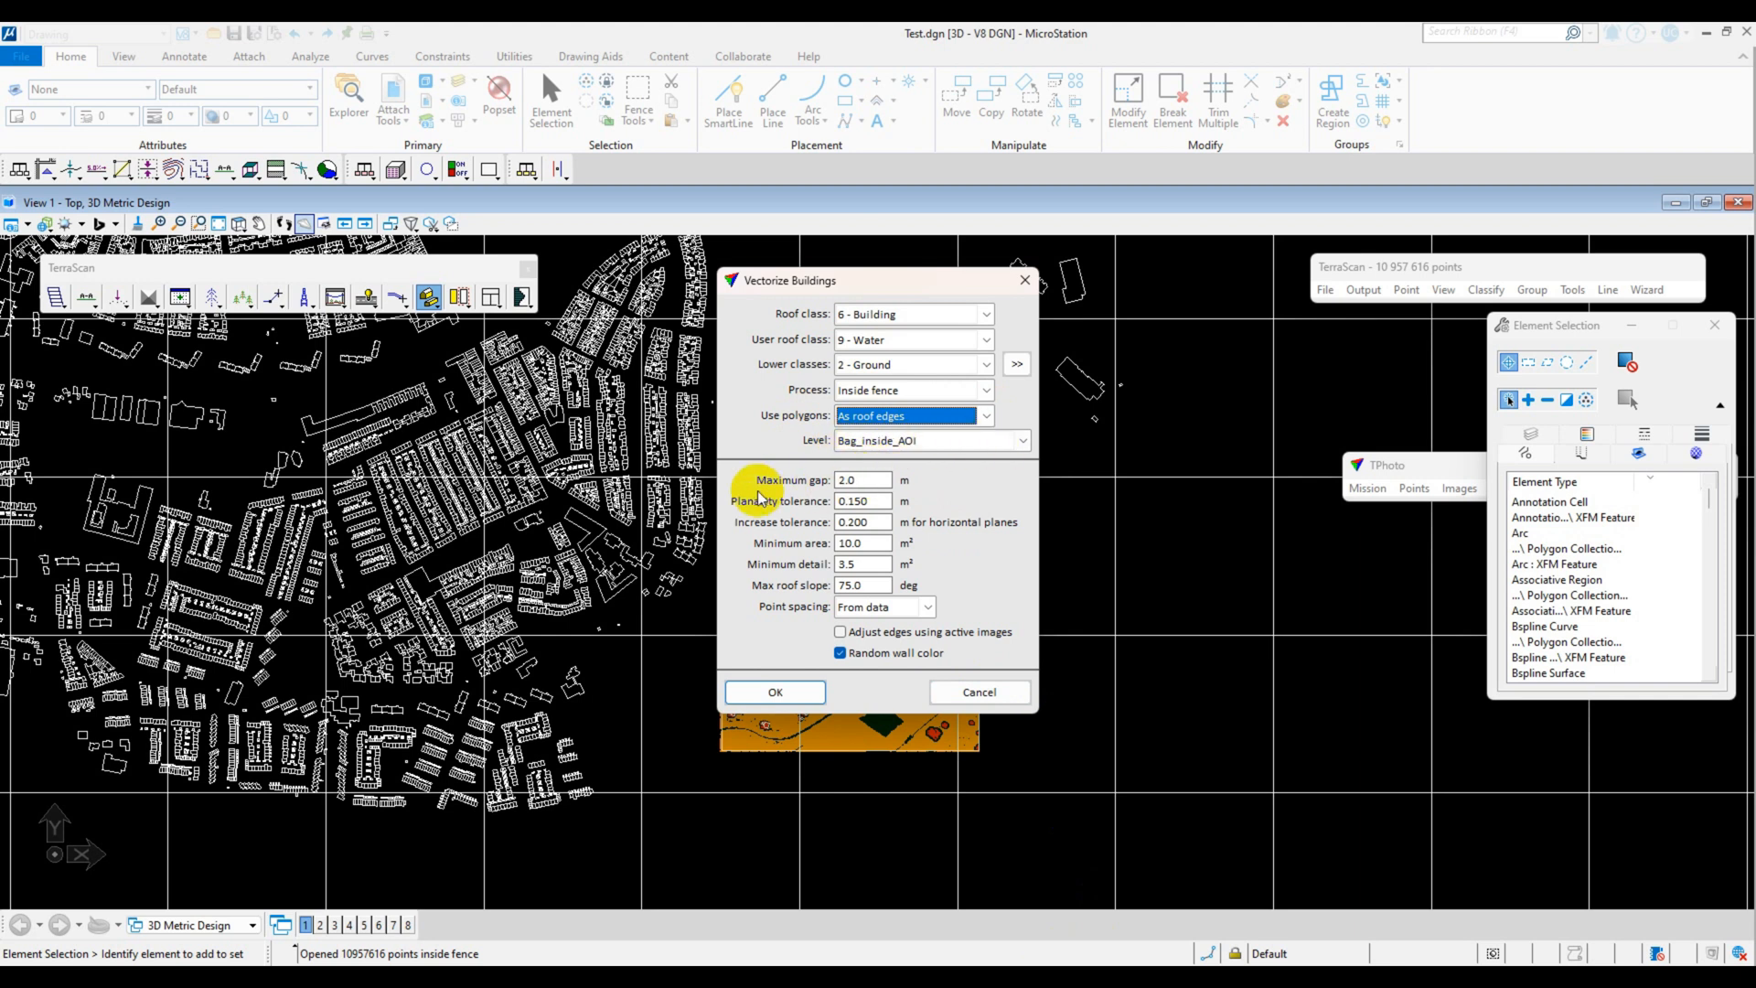
double_click(867, 482)
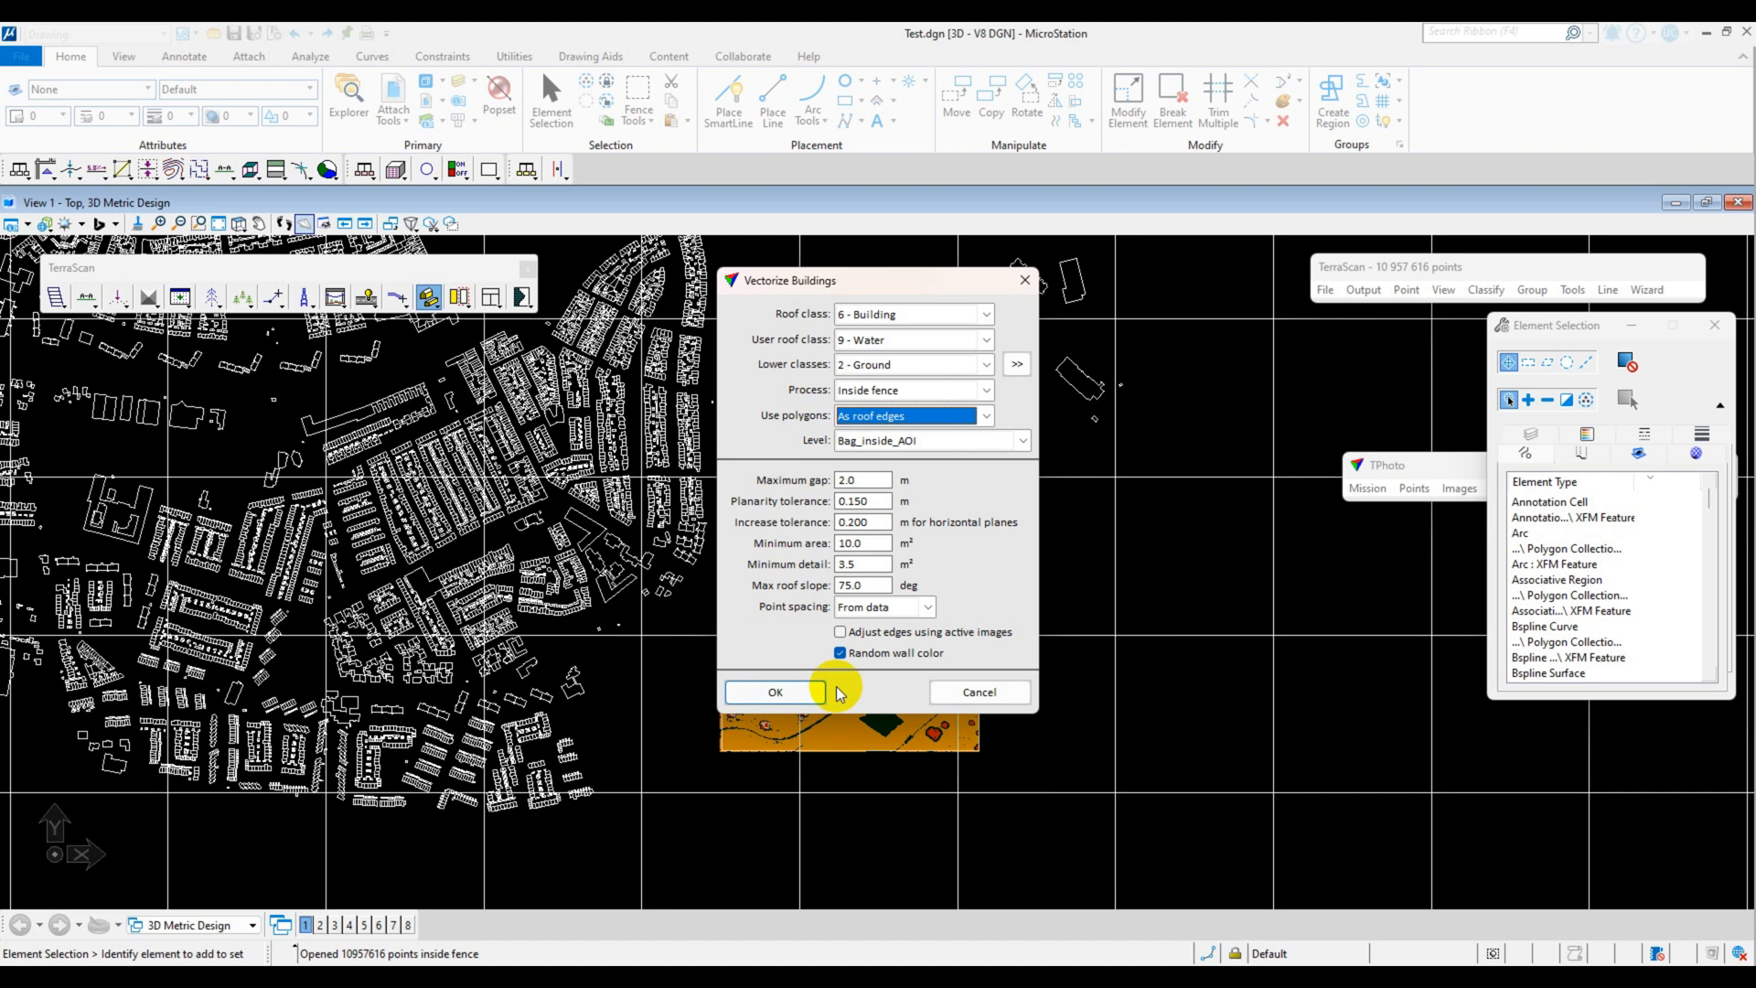
left_click(775, 693)
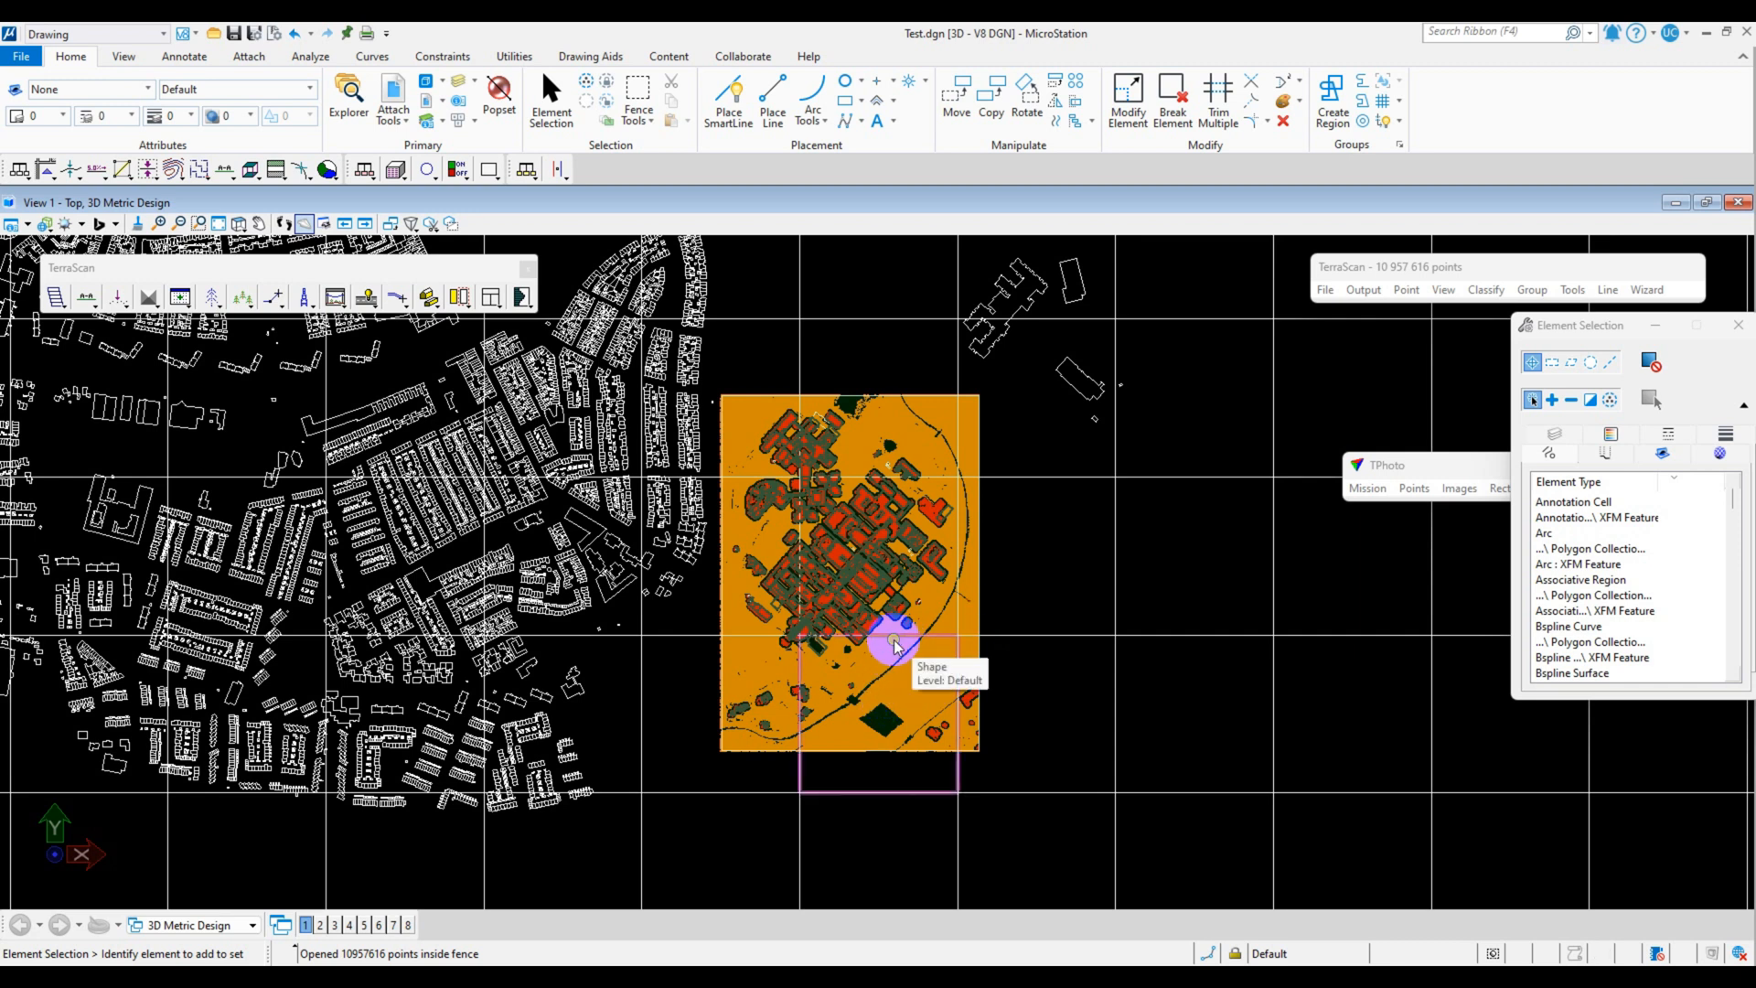
- Rotate the top view into a 3D perspective and inspect the vectorized building models against the lidar points
middle_click_drag(893, 640, 886, 424, "shift")
scroll(873, 601, "up", 4)
scroll(873, 601, "up", 4)
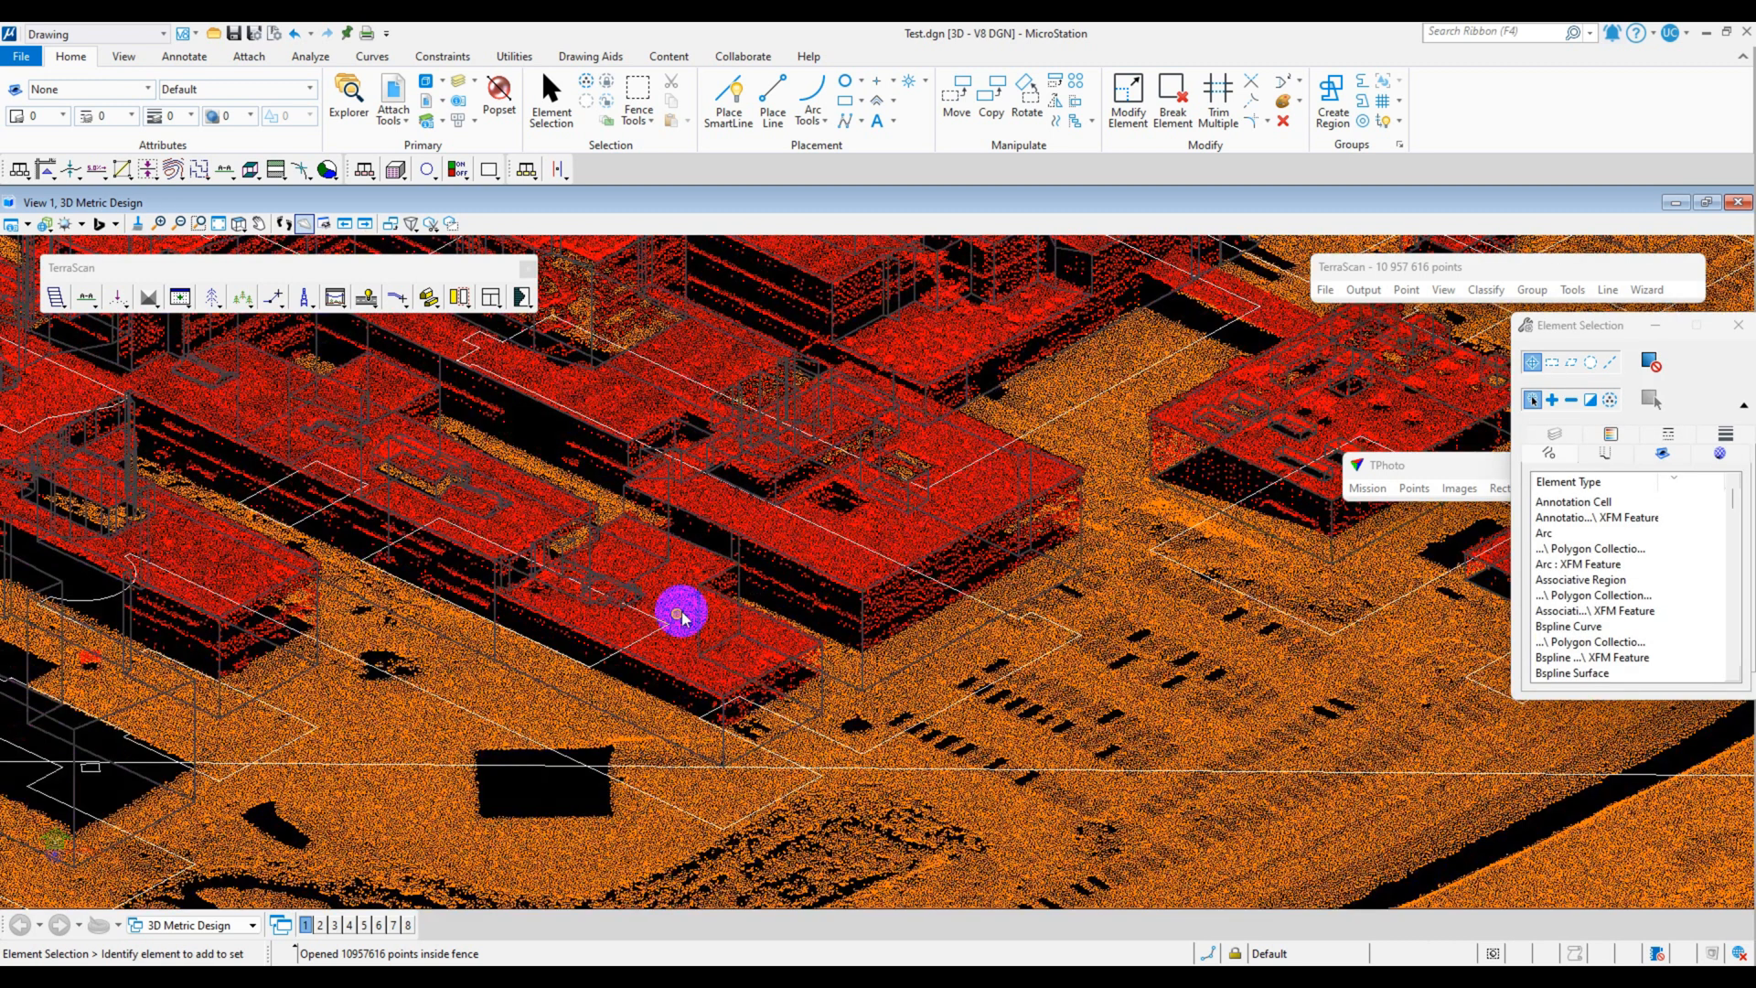
left_click(682, 618)
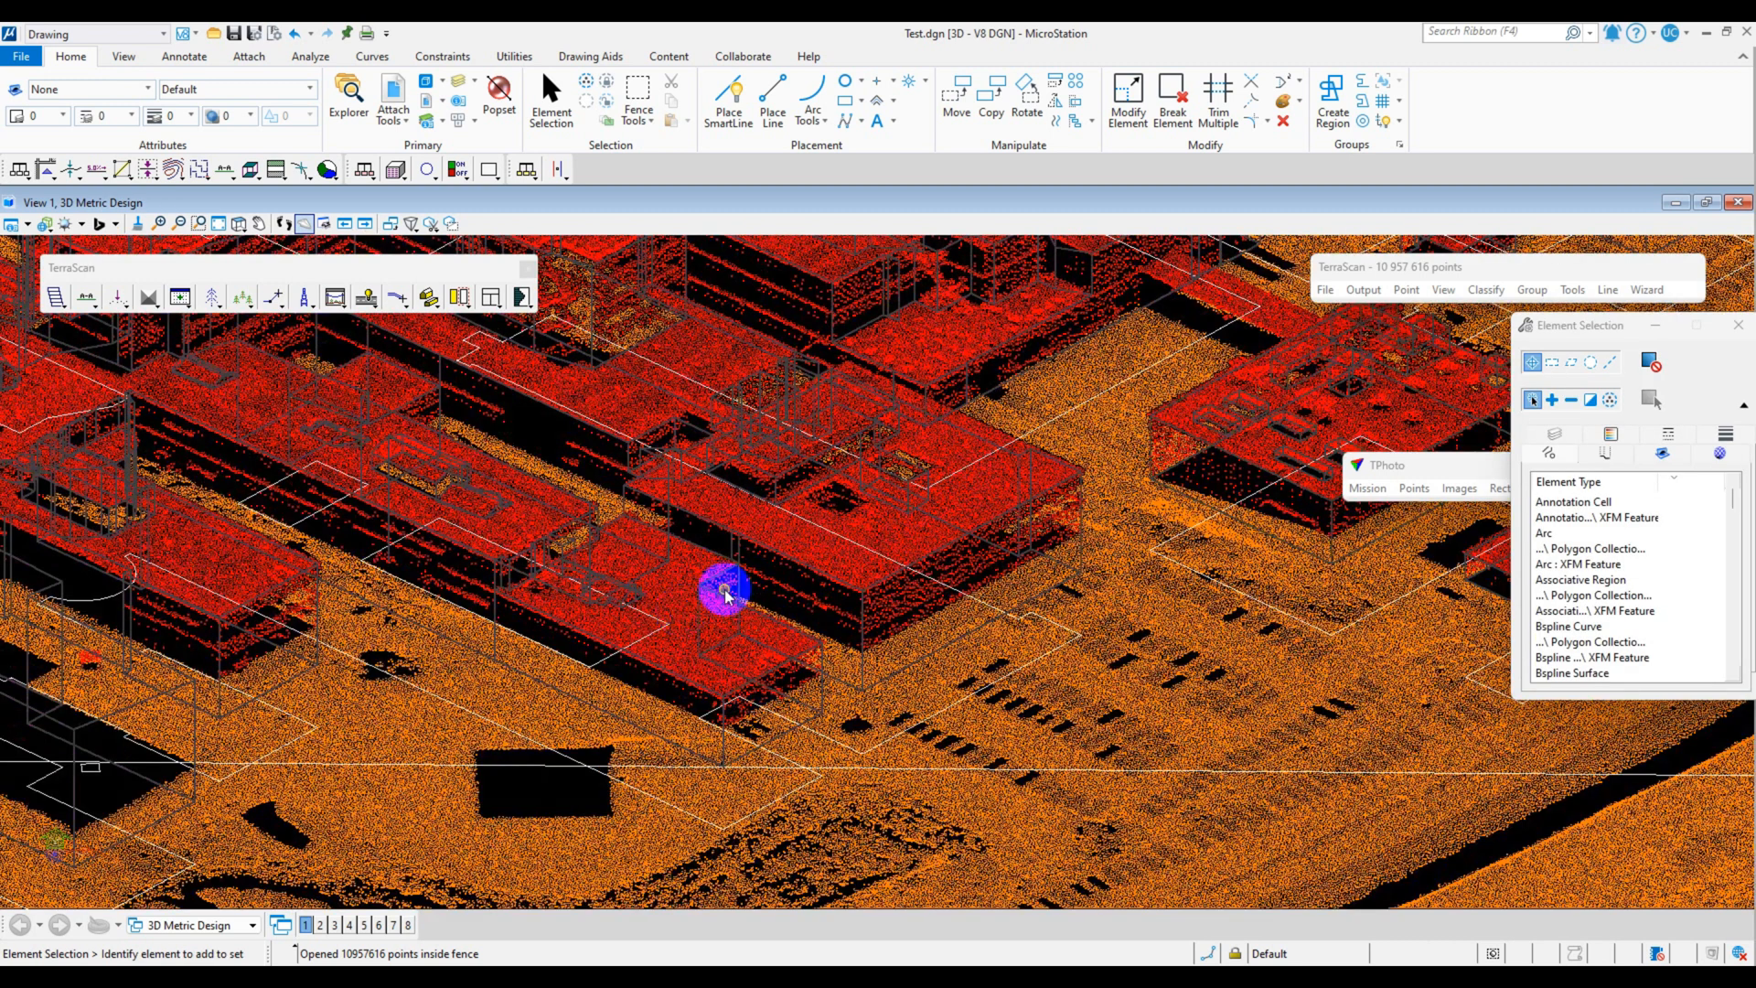
left_click(880, 668)
scroll(981, 684, "down", 3)
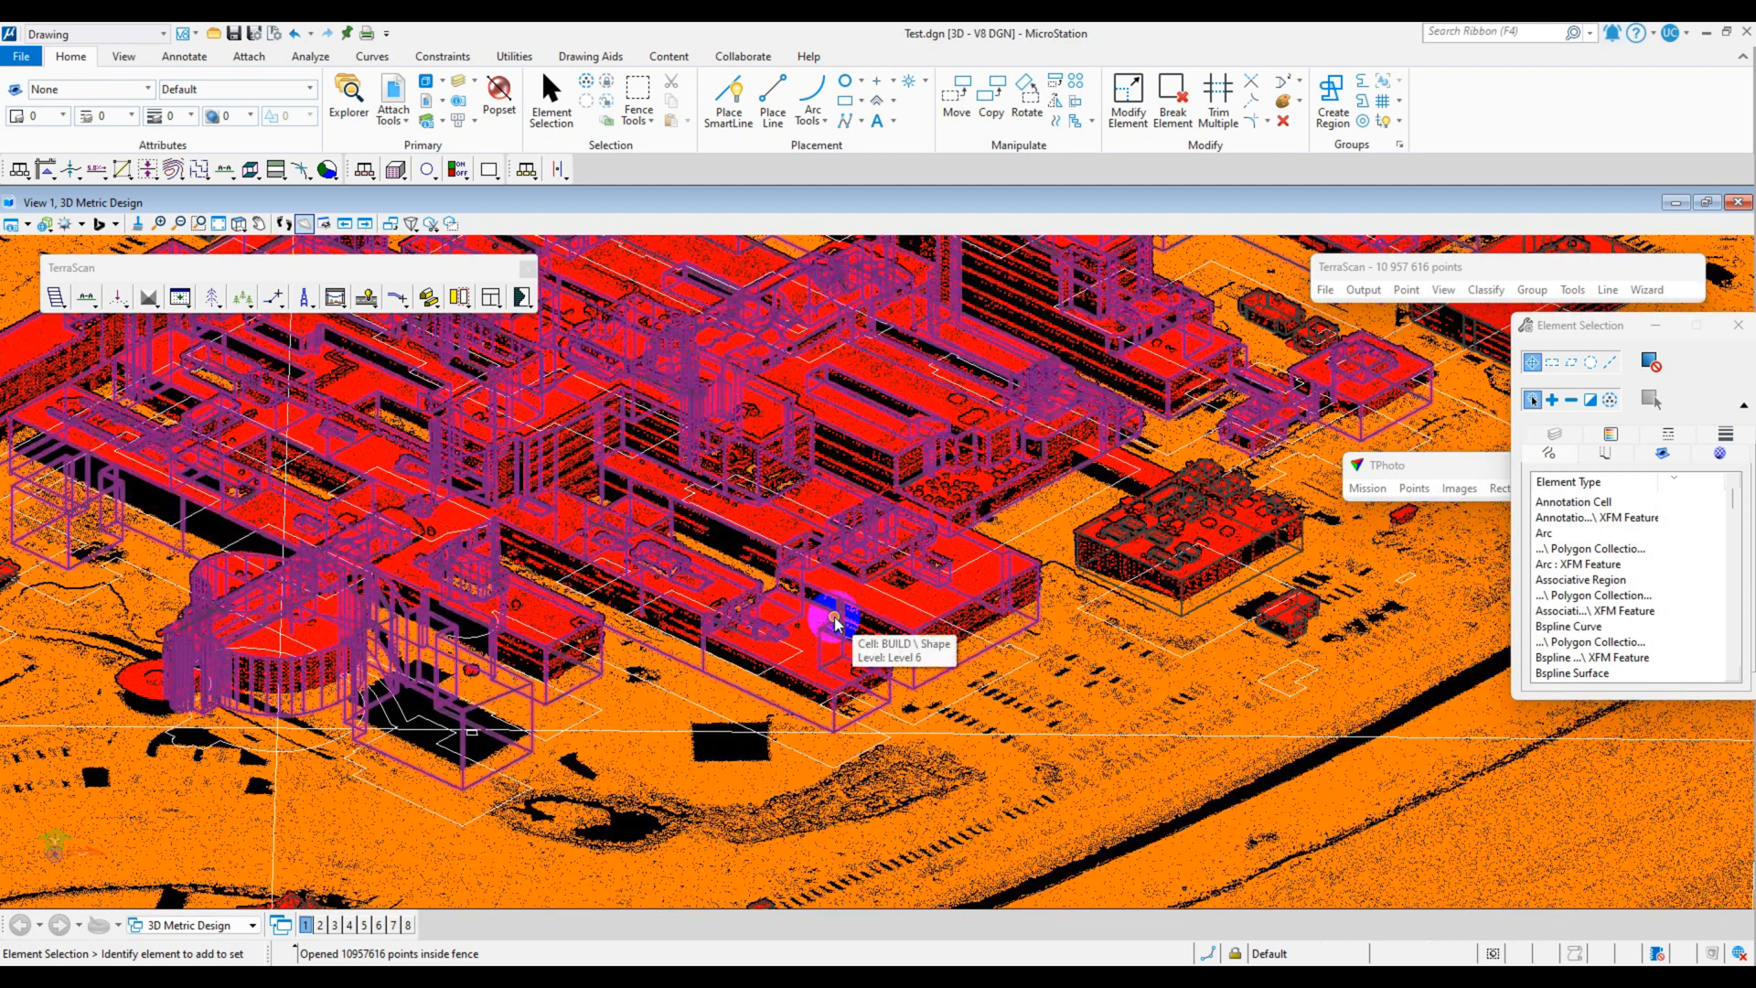
- Change View 1's display style from wireframe to the default Smooth style to shade the building models
scroll(804, 616, "down", 3)
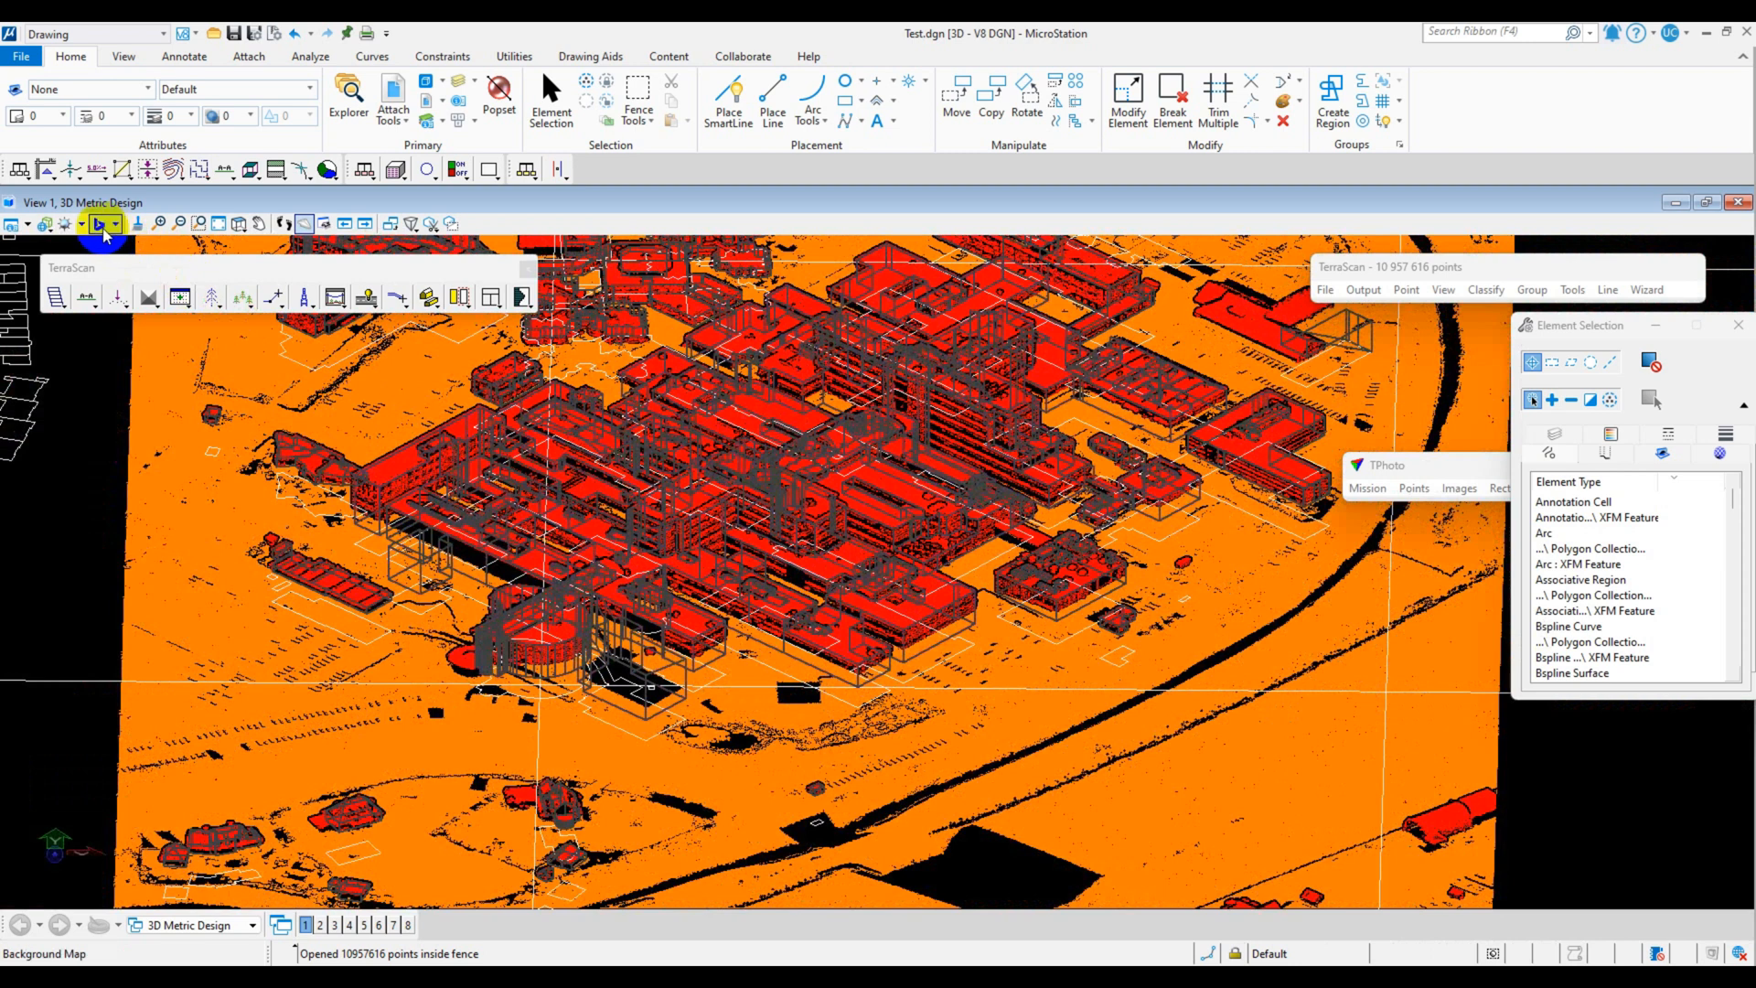
left_click(46, 225)
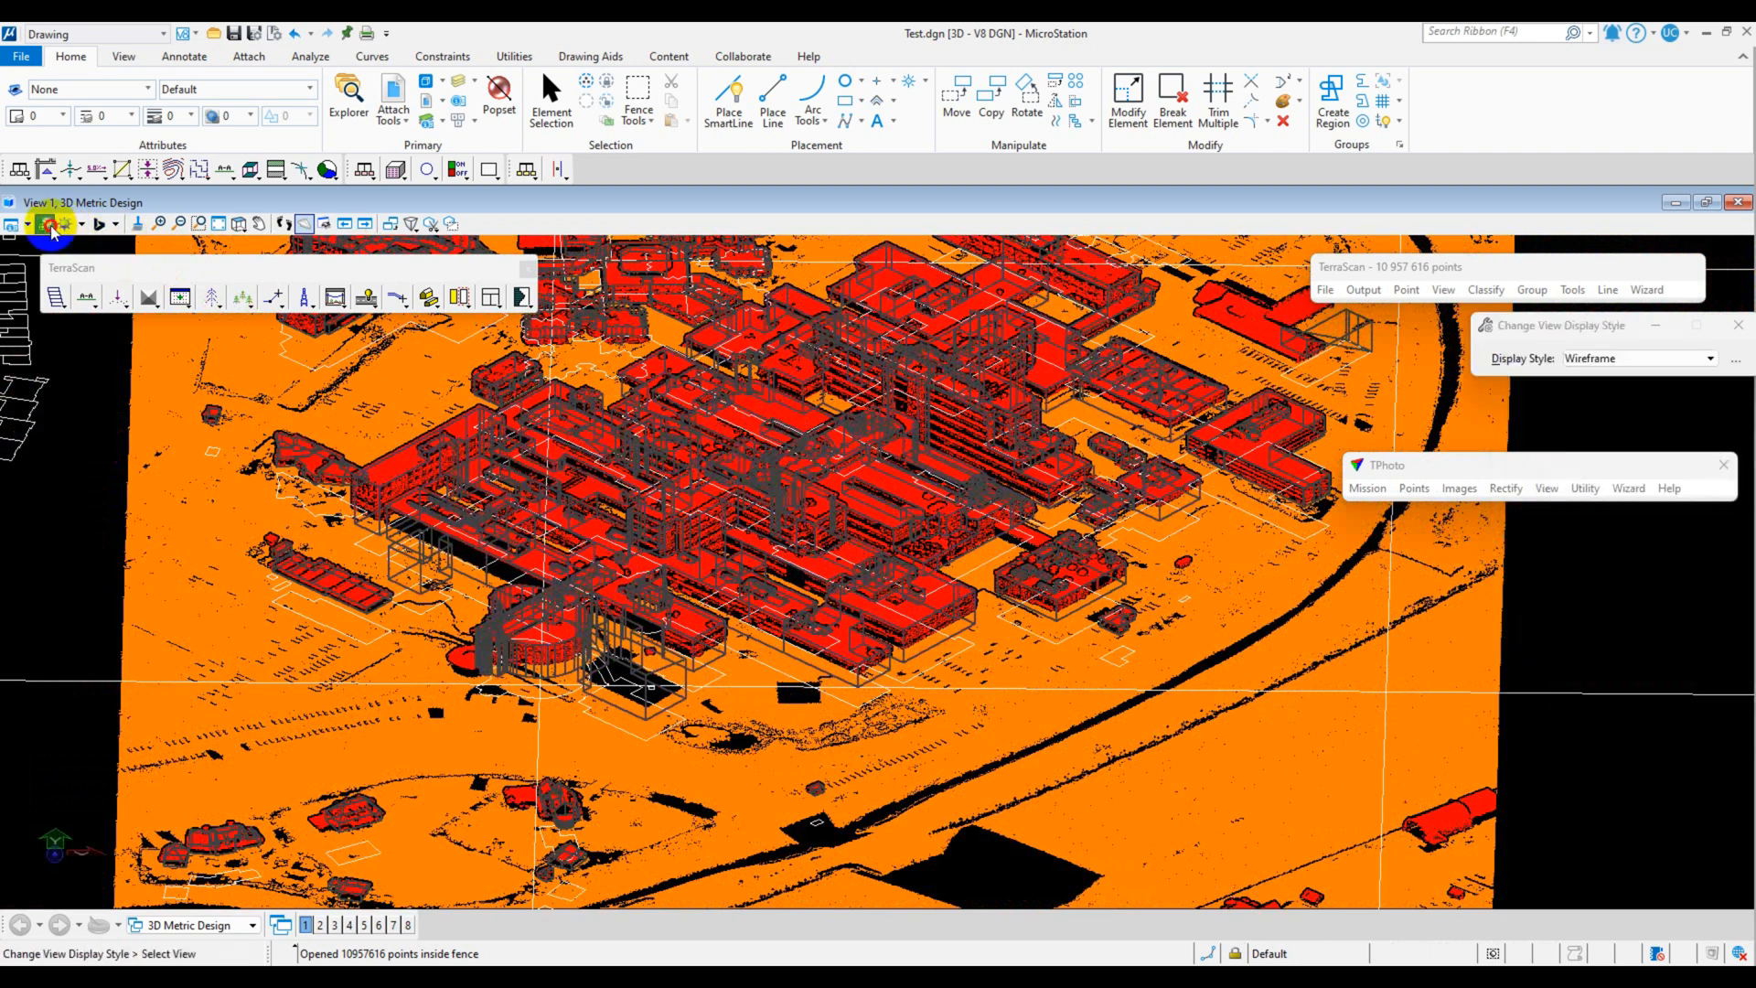
left_click(46, 226)
mouse_move(117, 324)
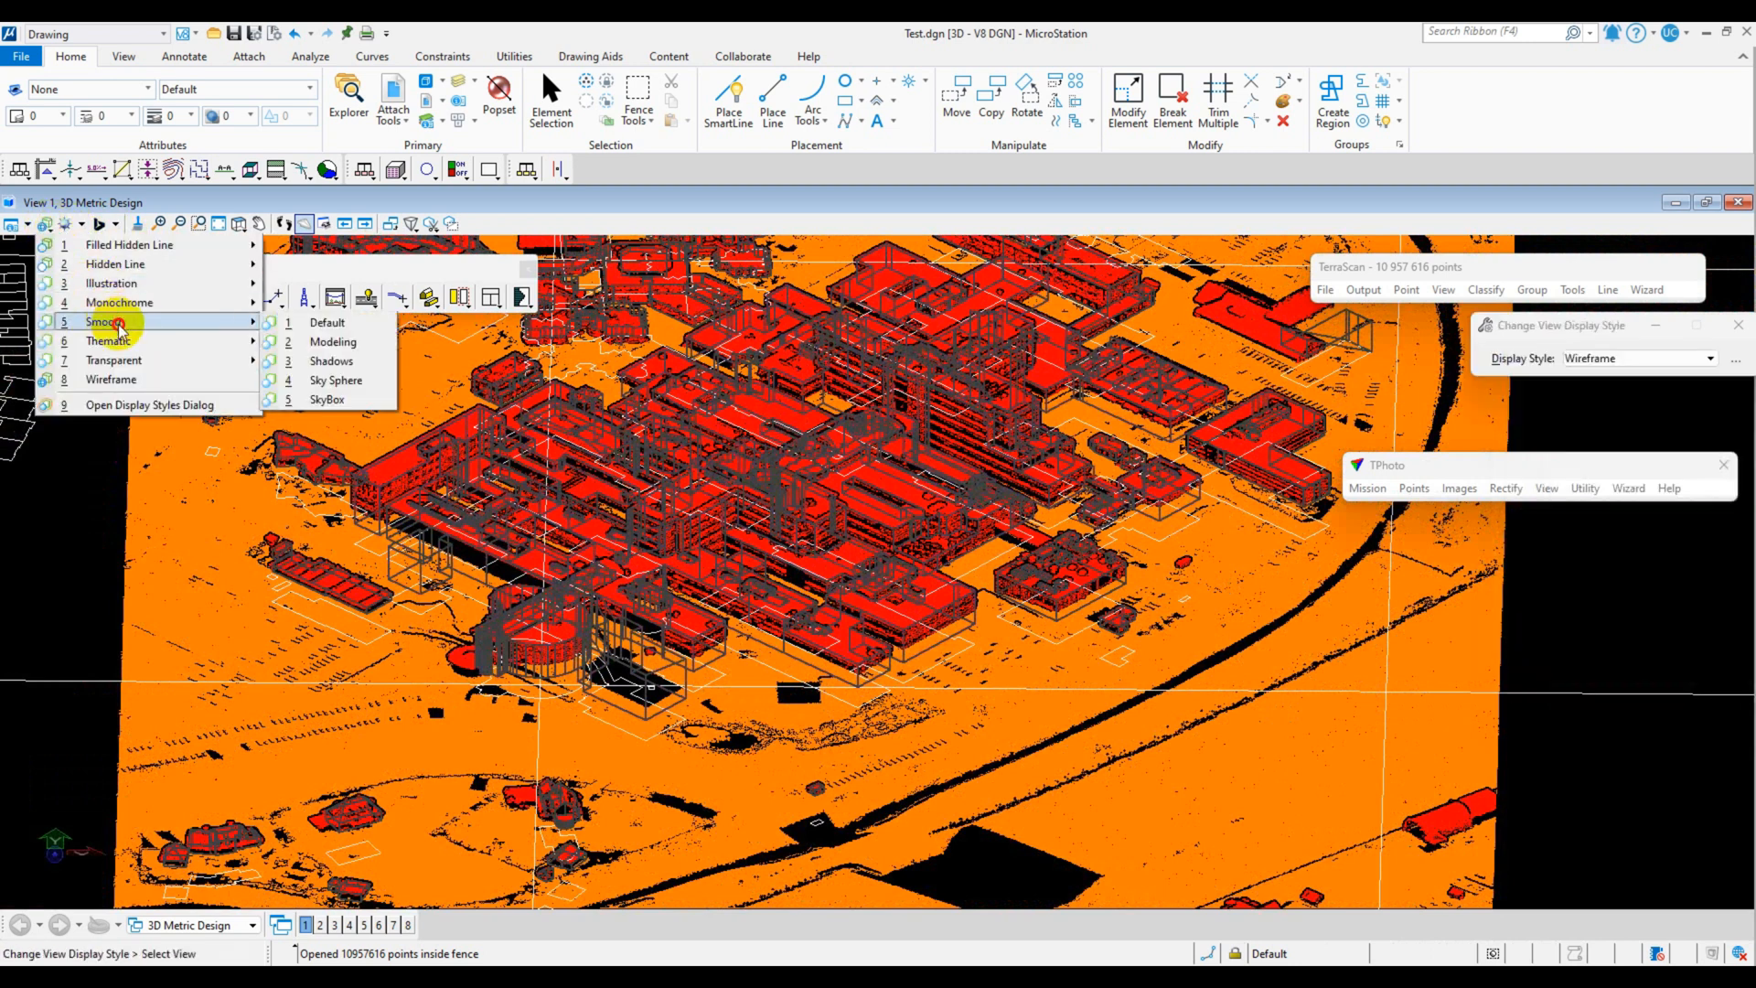
left_click(322, 323)
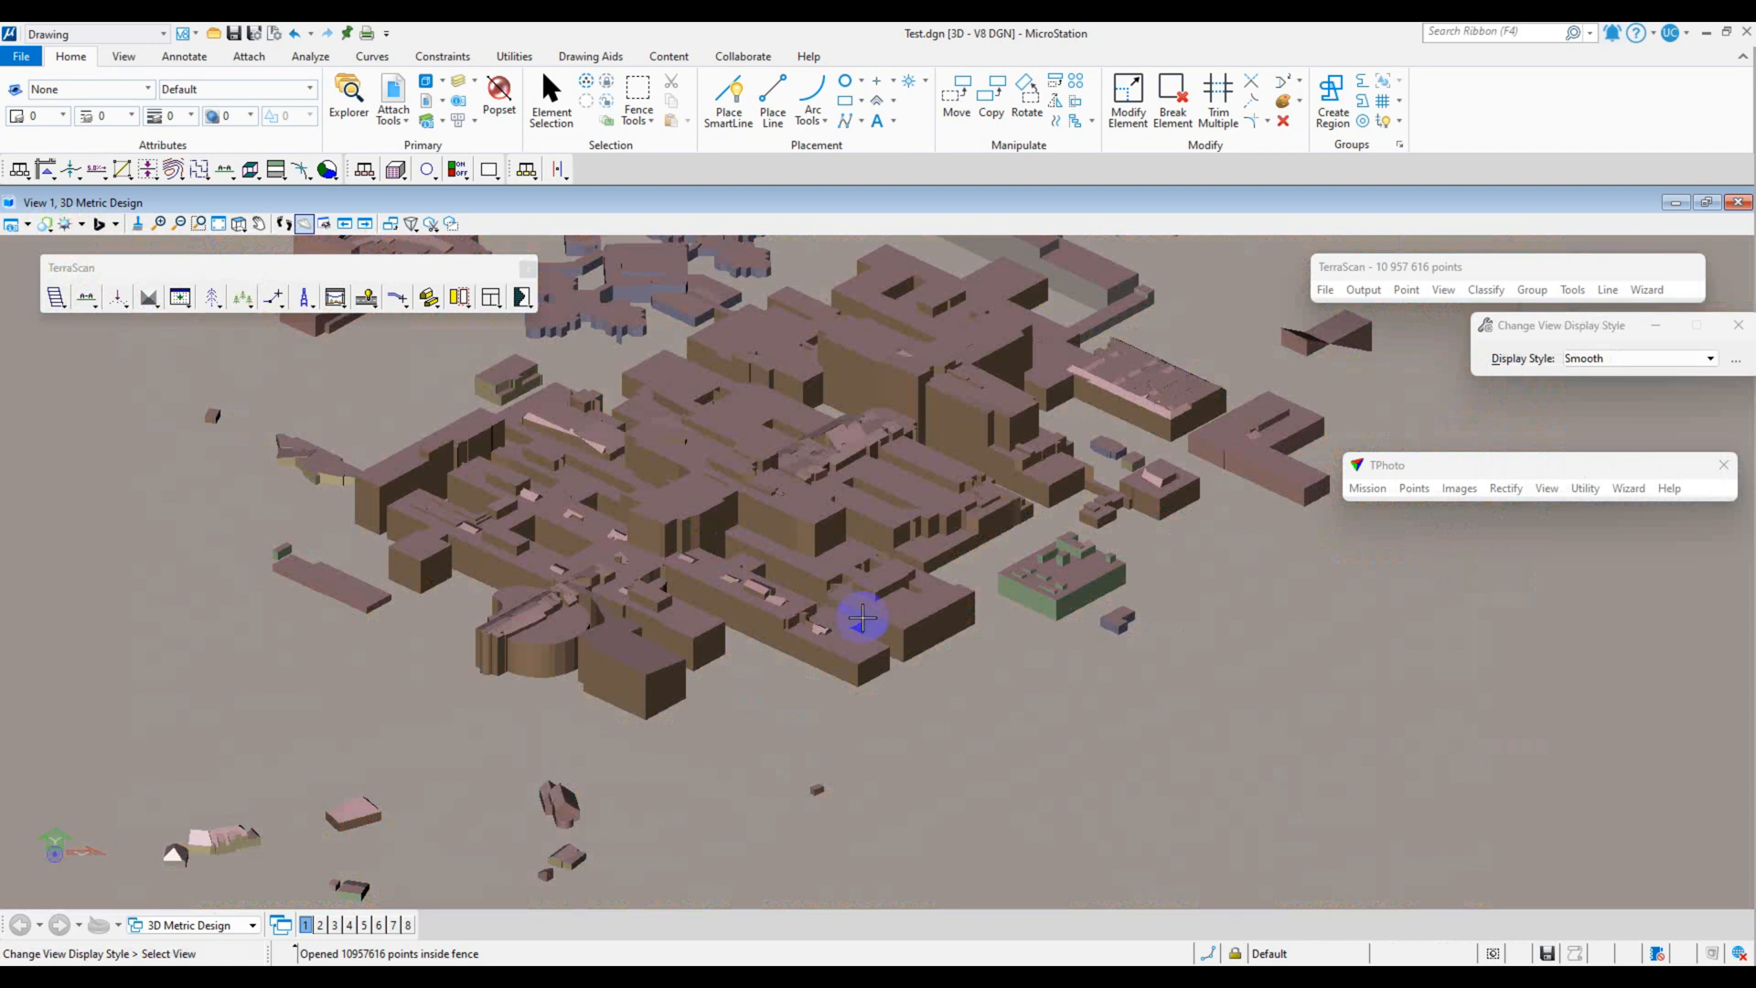
- Examine the roofs and walls of the shaded building models up close and across the whole site
scroll(929, 608, "up", 3)
scroll(1016, 631, "down", 2)
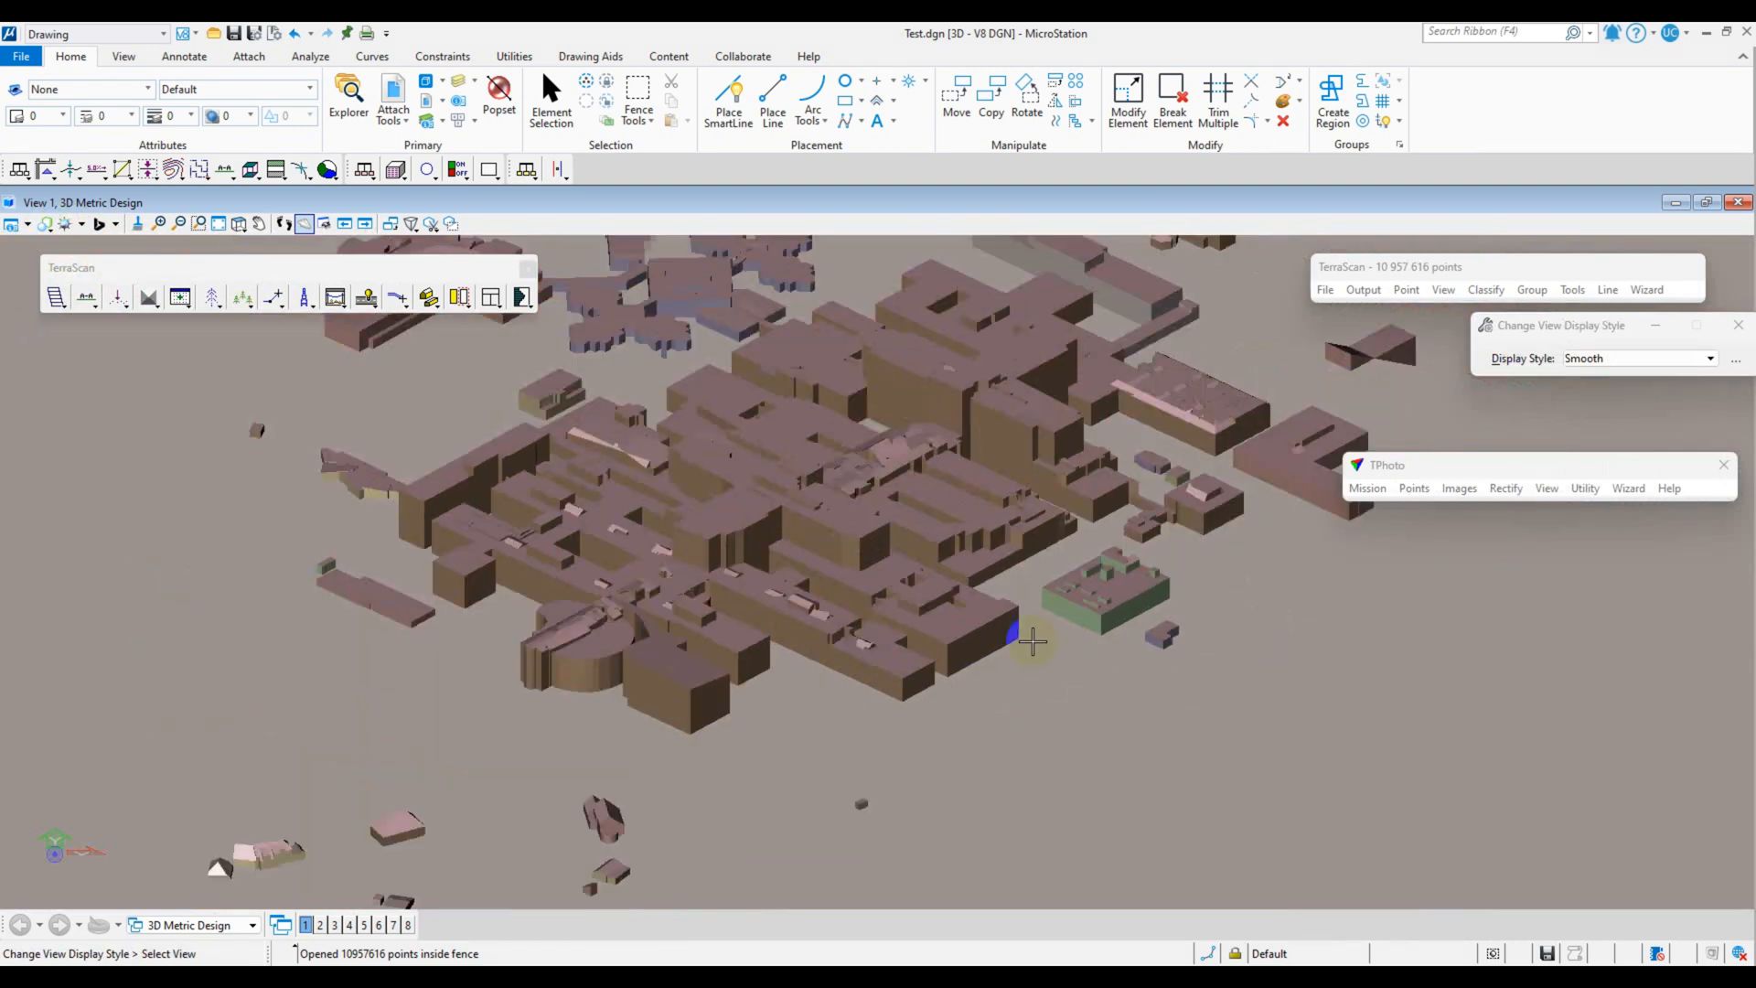
scroll(584, 537, "up", 2)
scroll(590, 549, "up", 1)
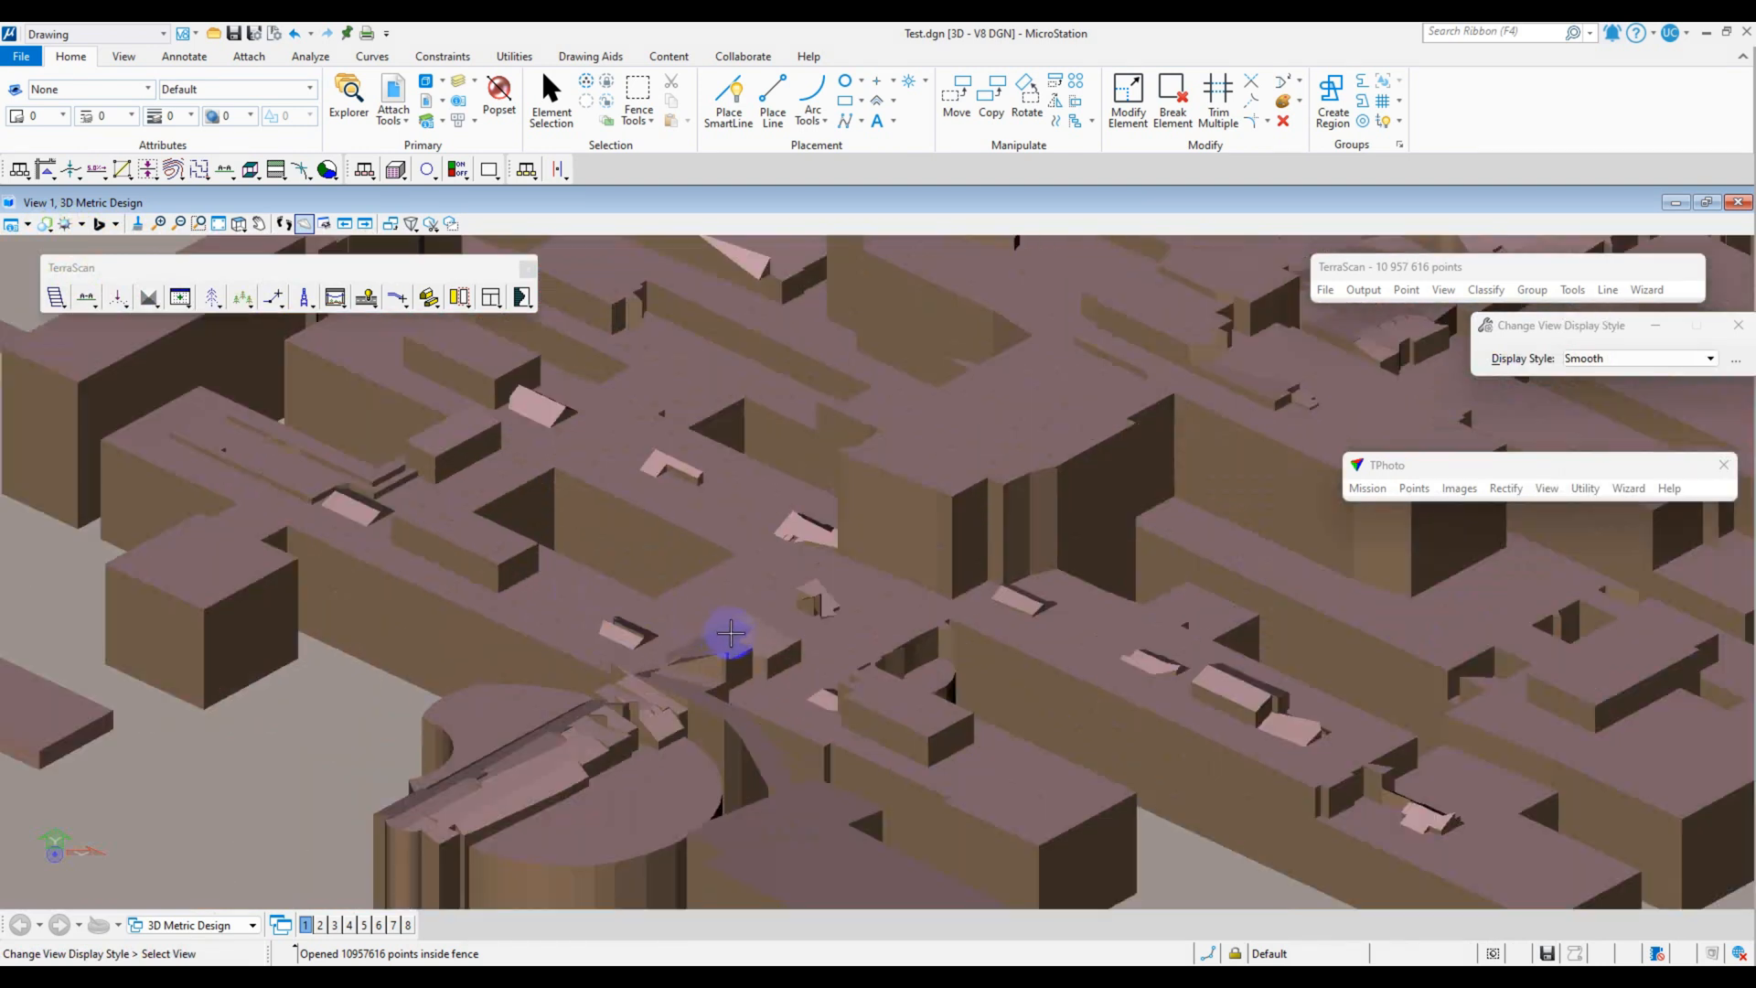
scroll(727, 636, "down", 3)
scroll(1096, 453, "up", 1)
scroll(843, 381, "down", 1)
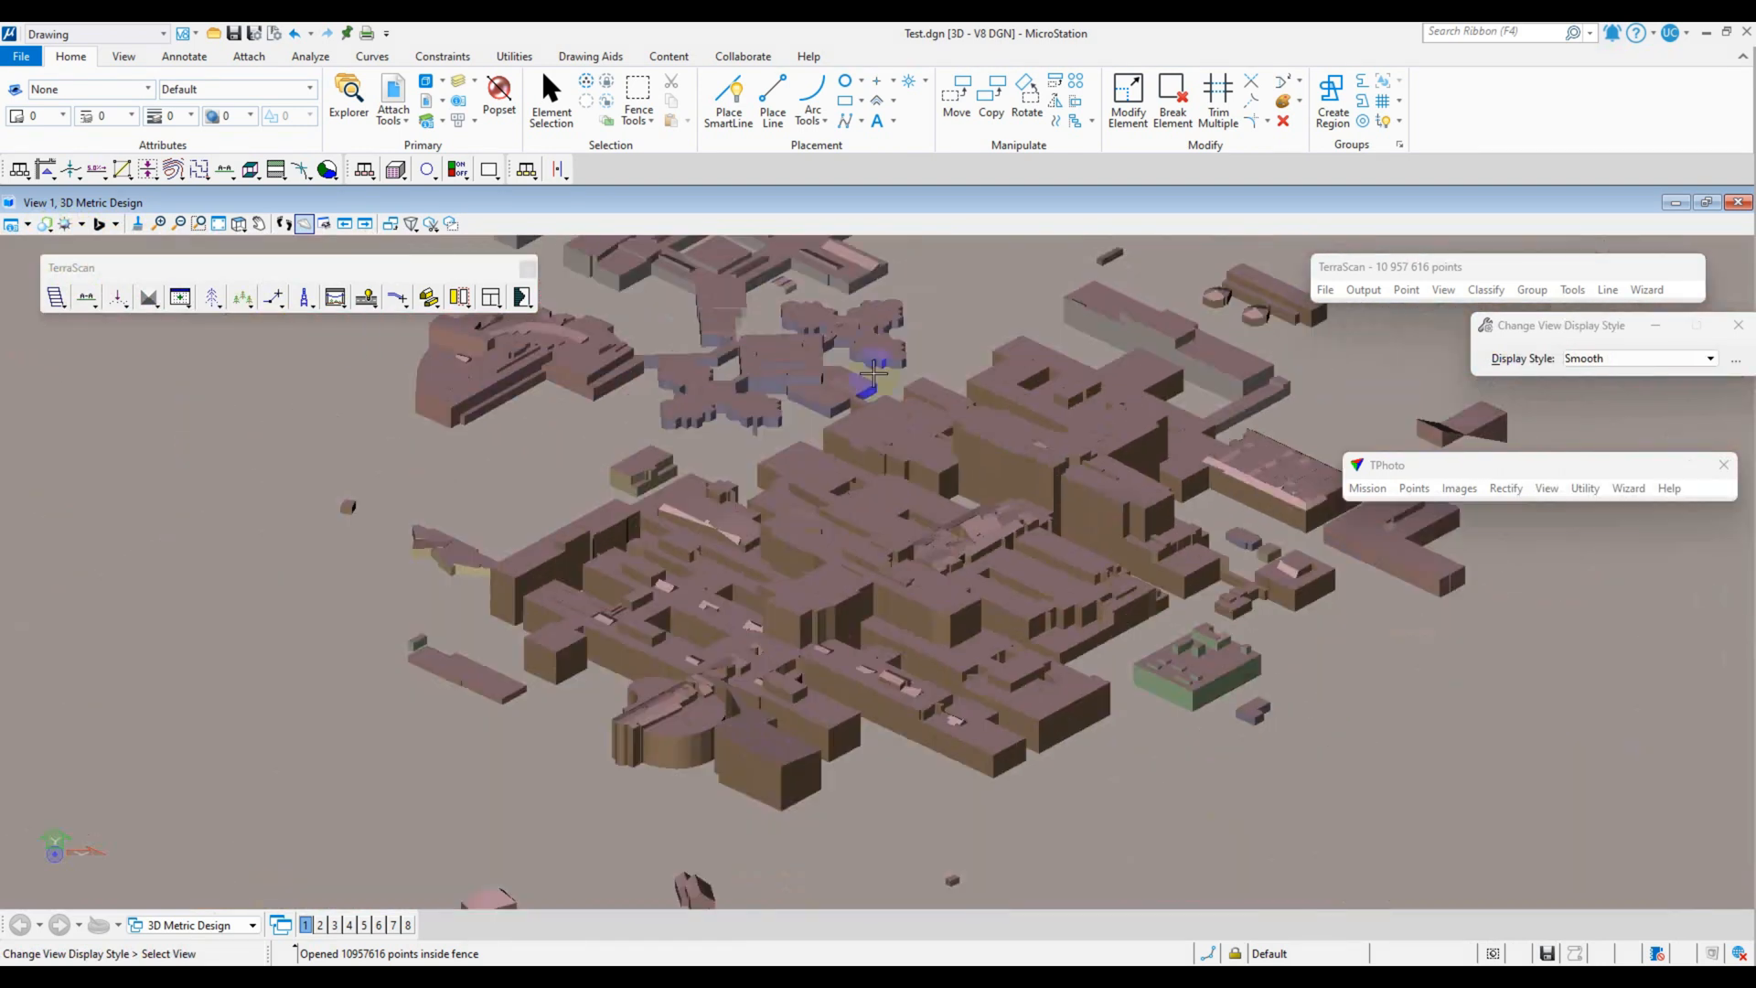
scroll(796, 333, "up", 2)
scroll(1104, 579, "up", 1)
scroll(1104, 579, "down", 2)
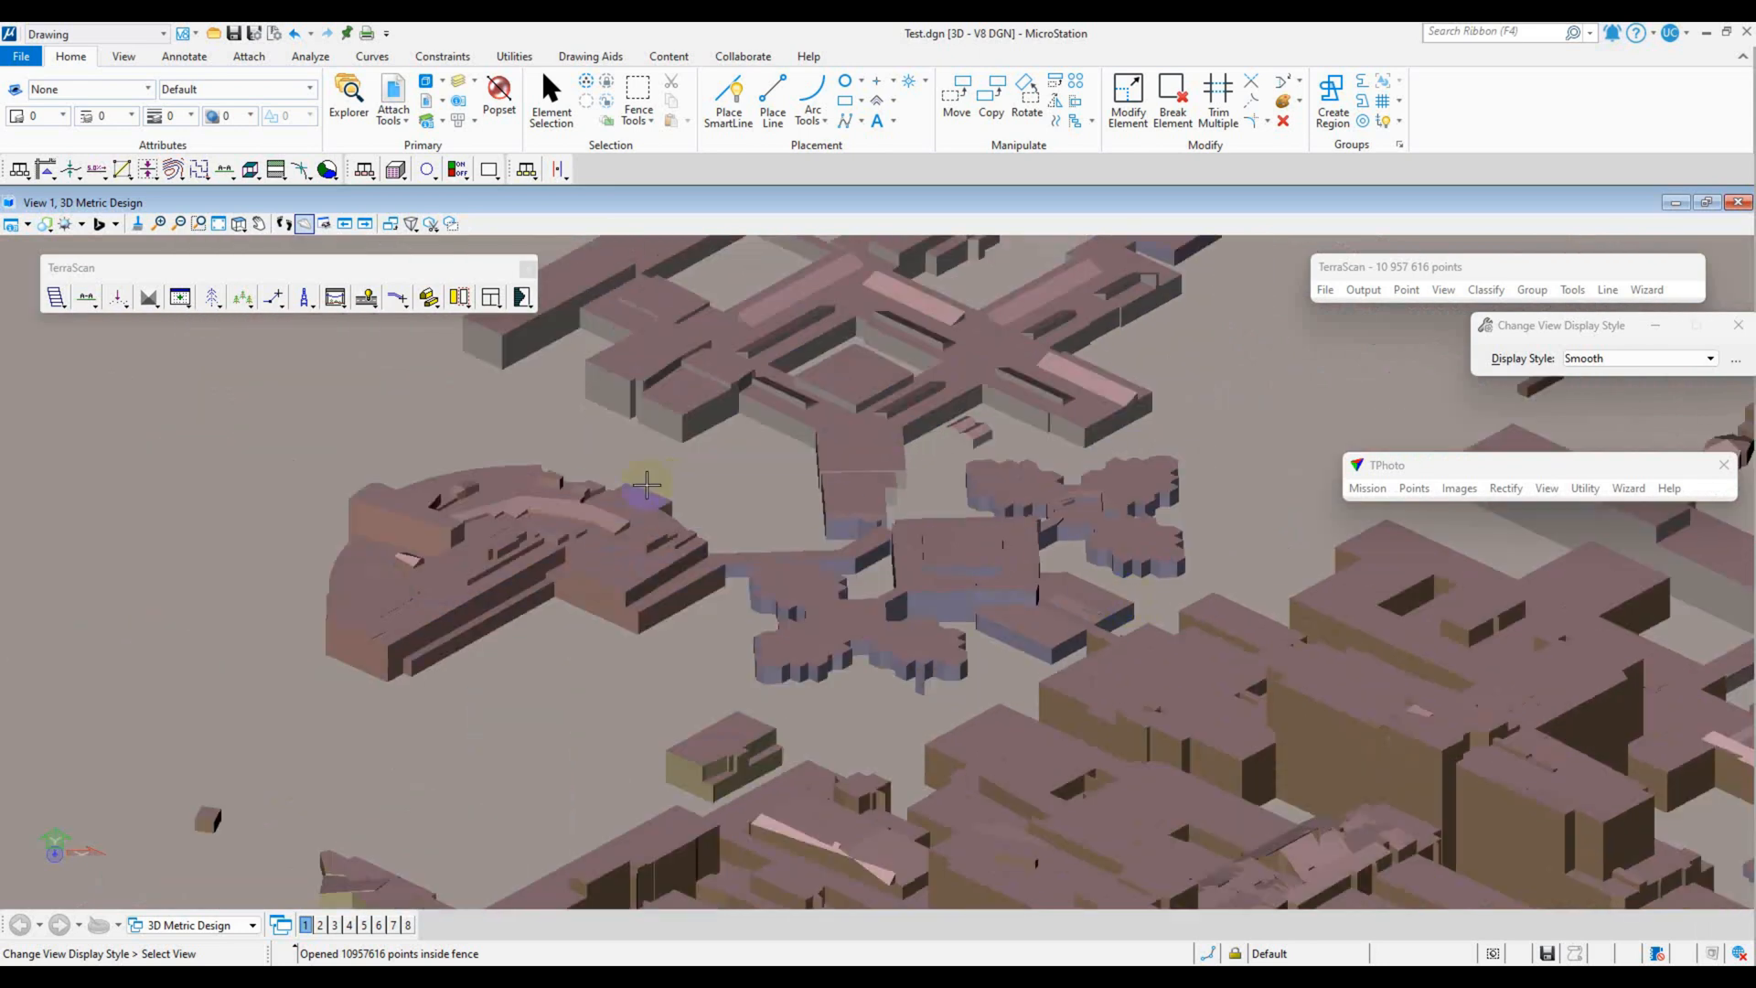
scroll(561, 489, "down", 2)
scroll(787, 540, "up", 1)
scroll(783, 543, "up", 1)
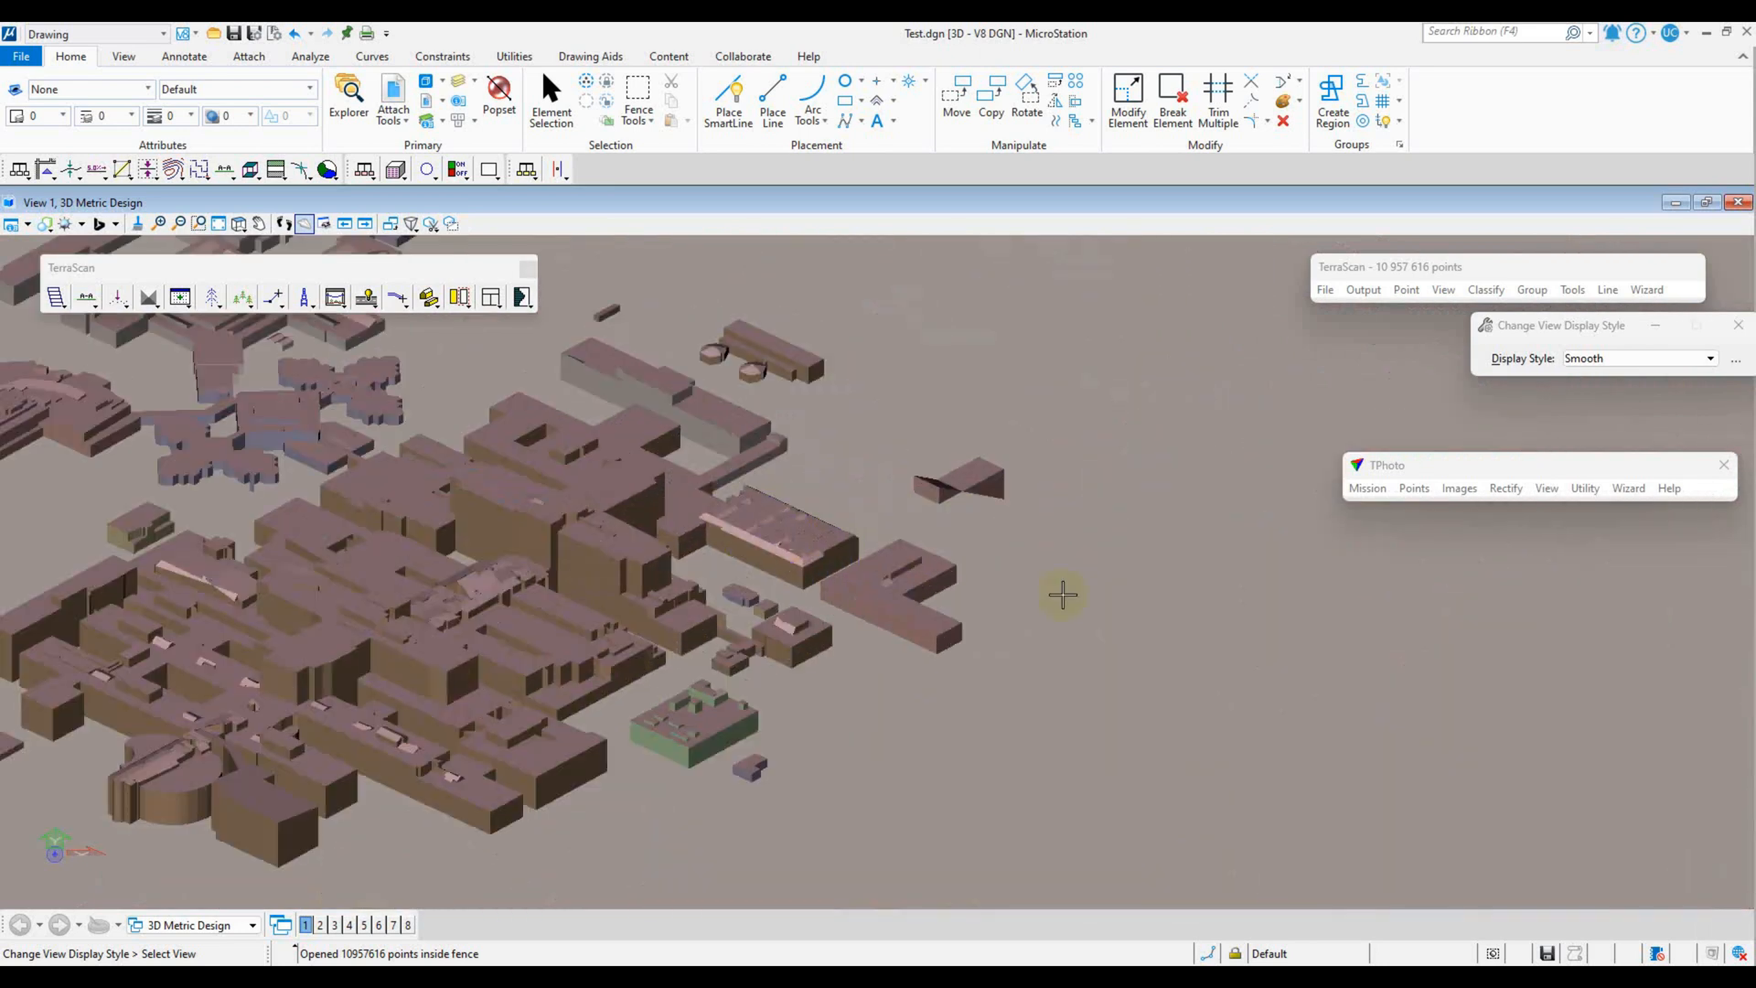
scroll(1063, 594, "down", 1)
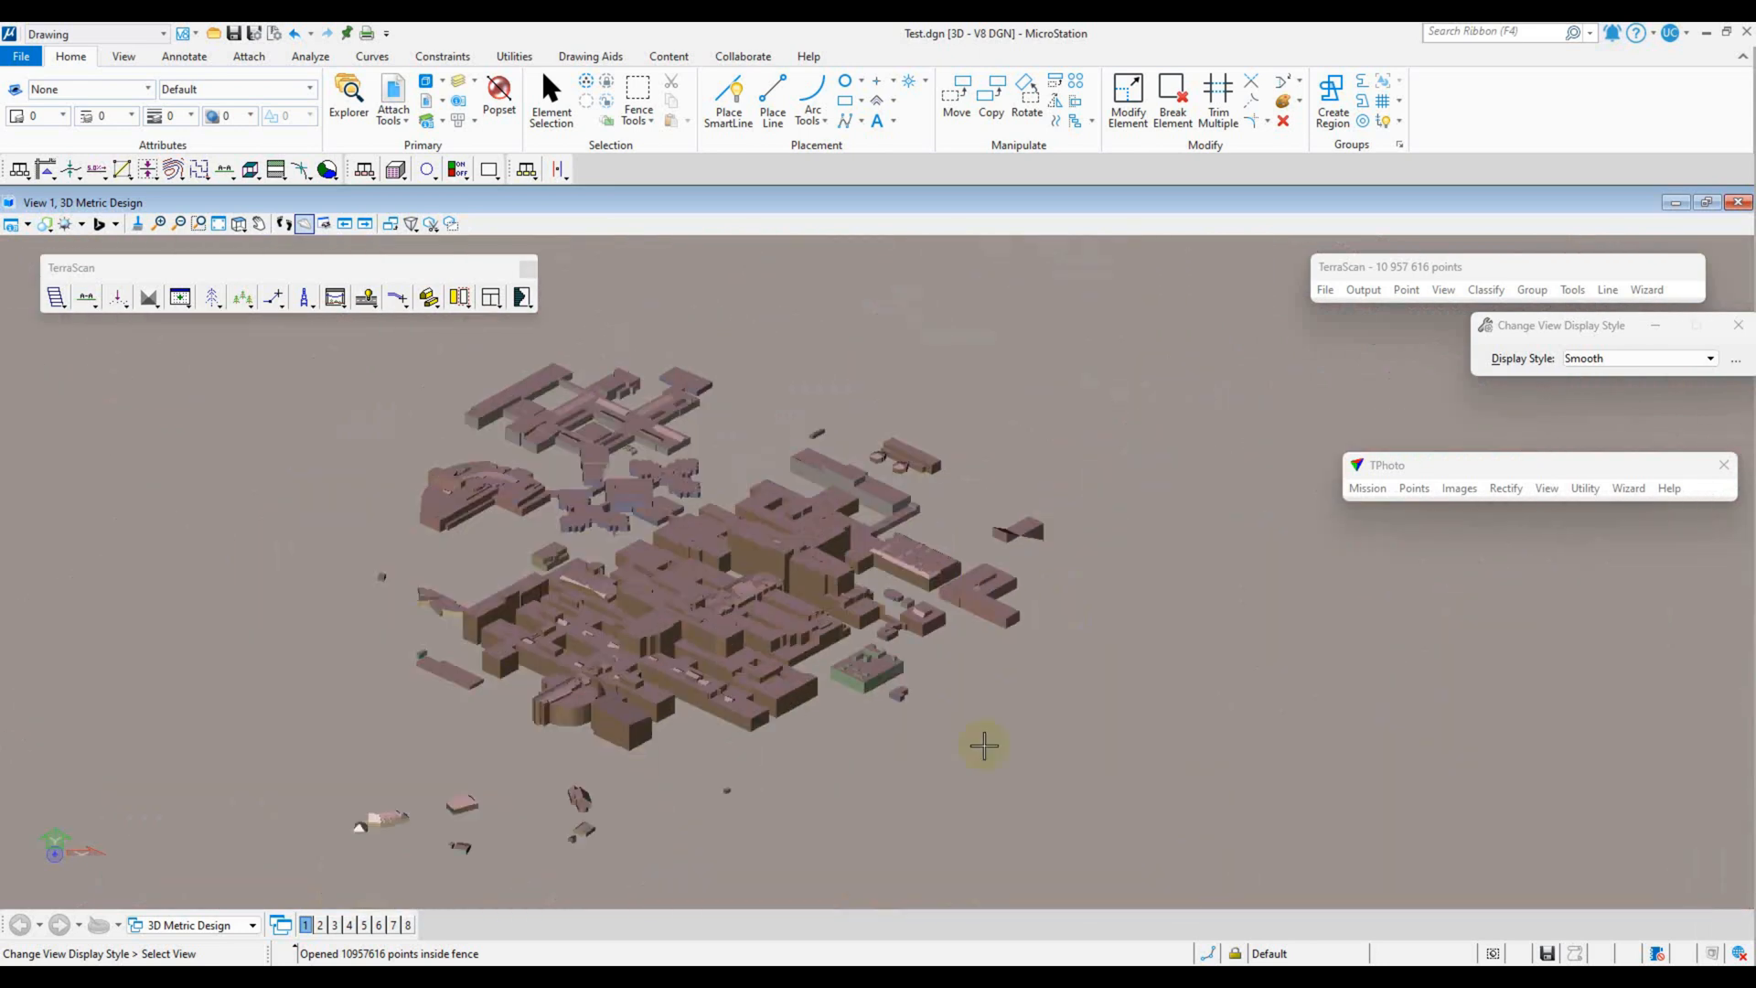